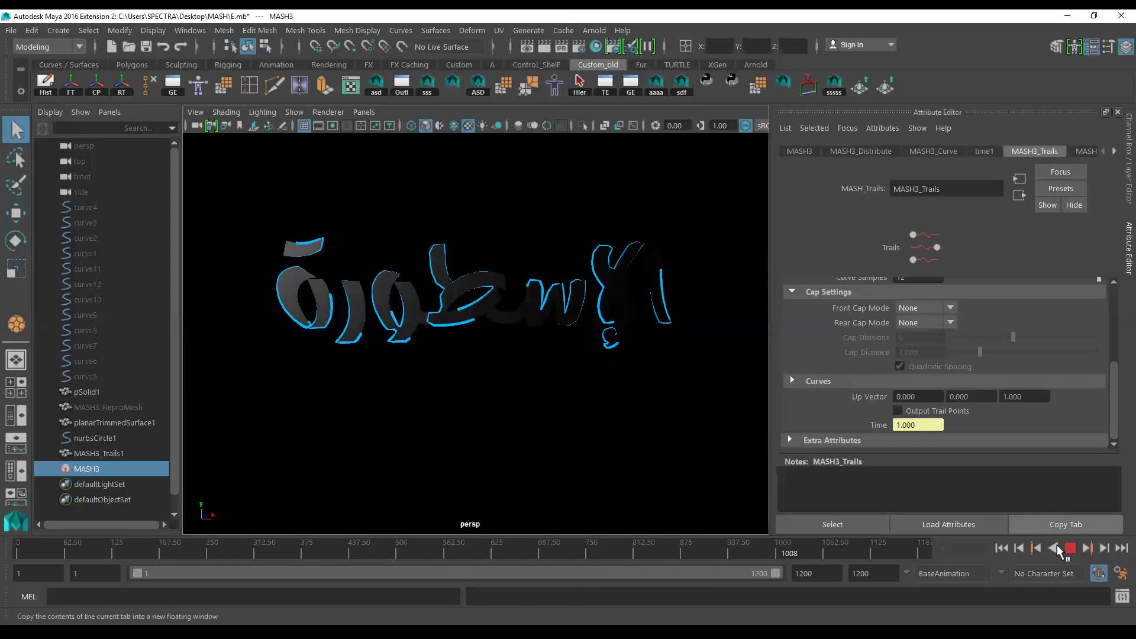
Stop playback and delete the persp camera's keyframe at frame 330
left_click(1070, 550)
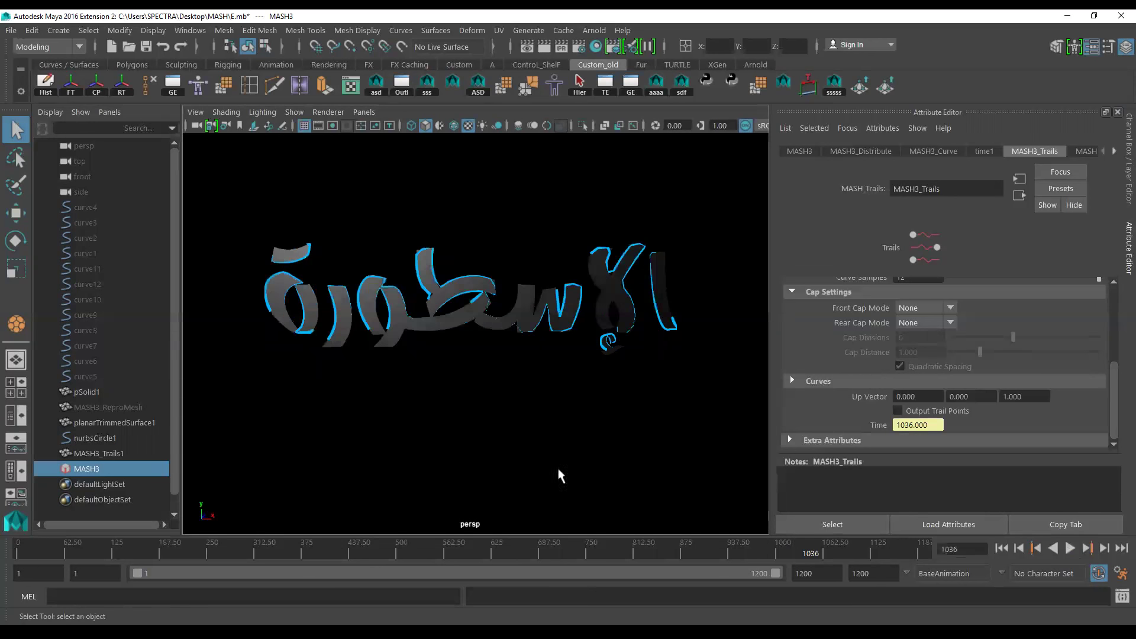
left_click(196, 126)
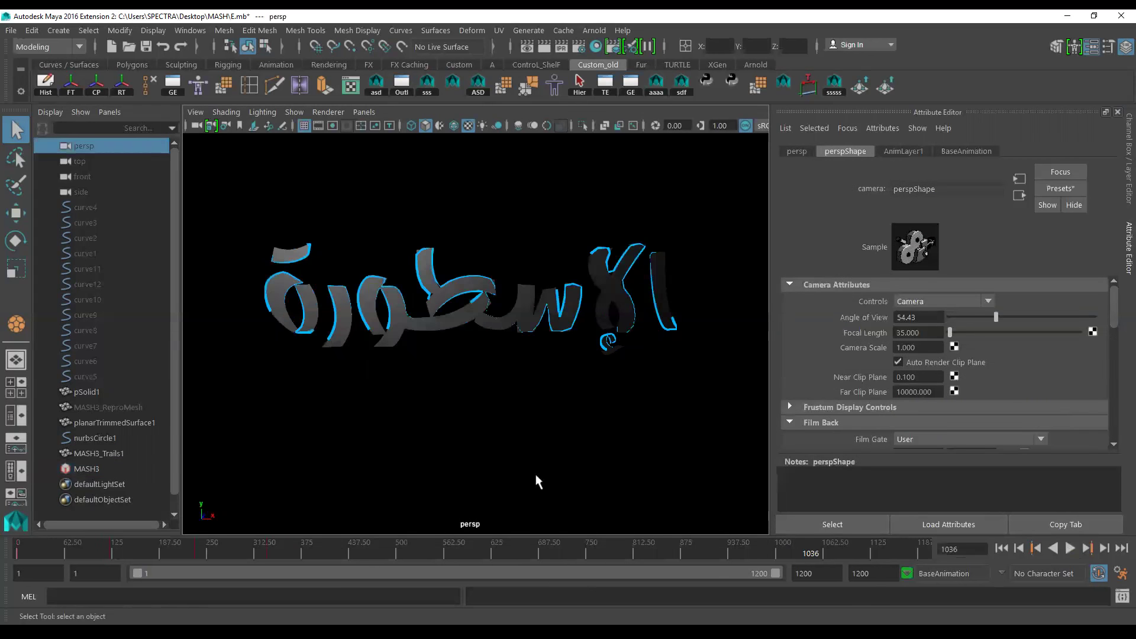
left_click(1034, 550)
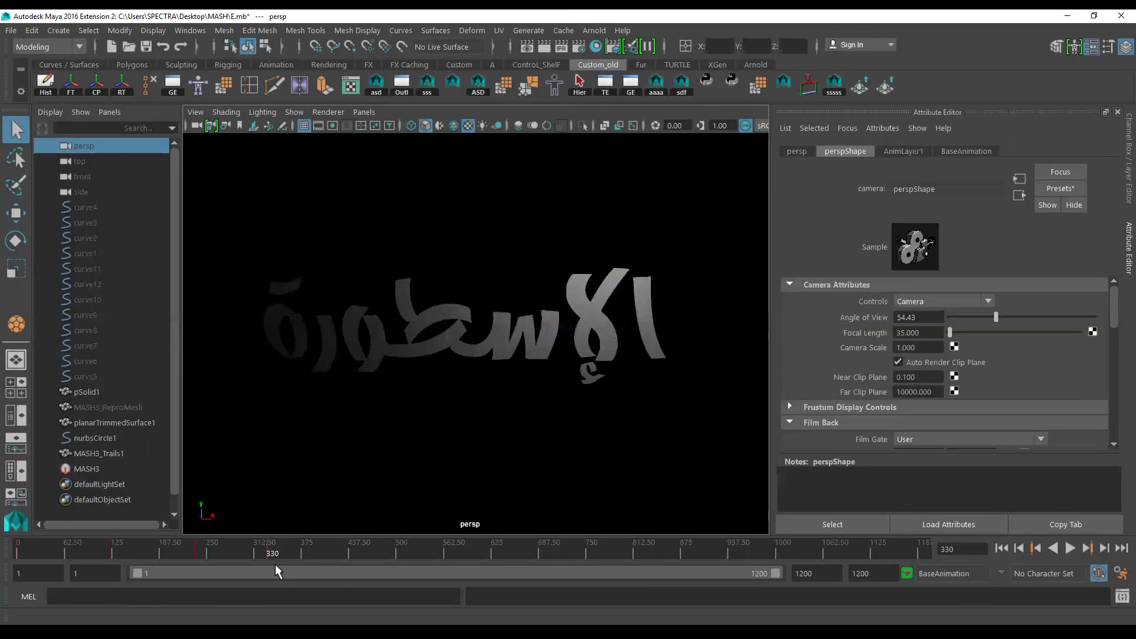
right_click(266, 548)
mouse_move(294, 399)
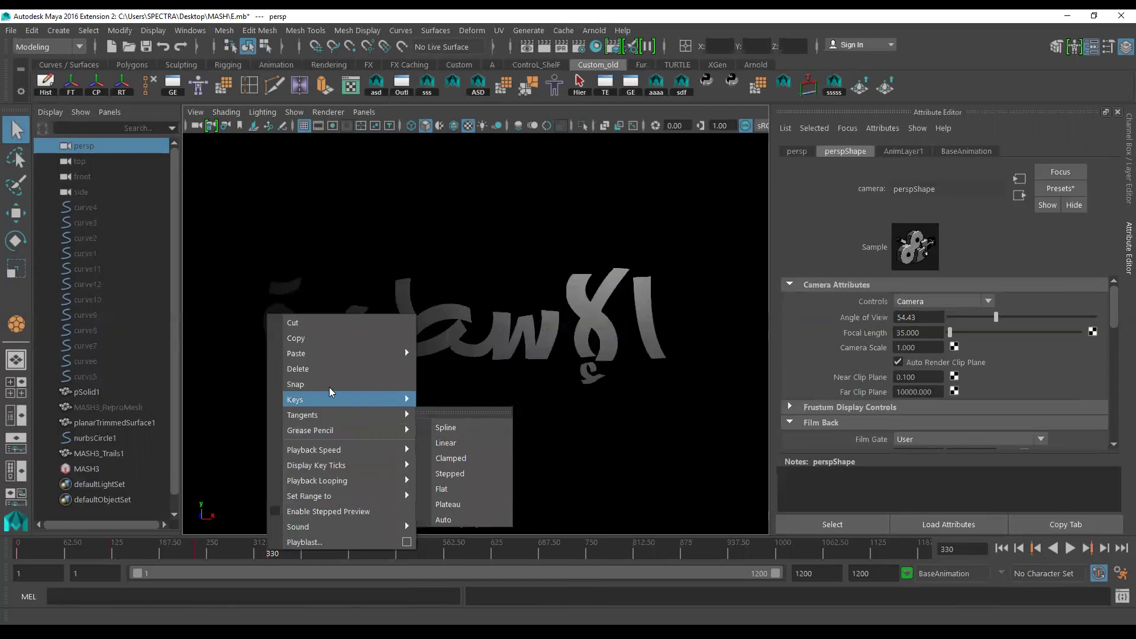
left_click(331, 368)
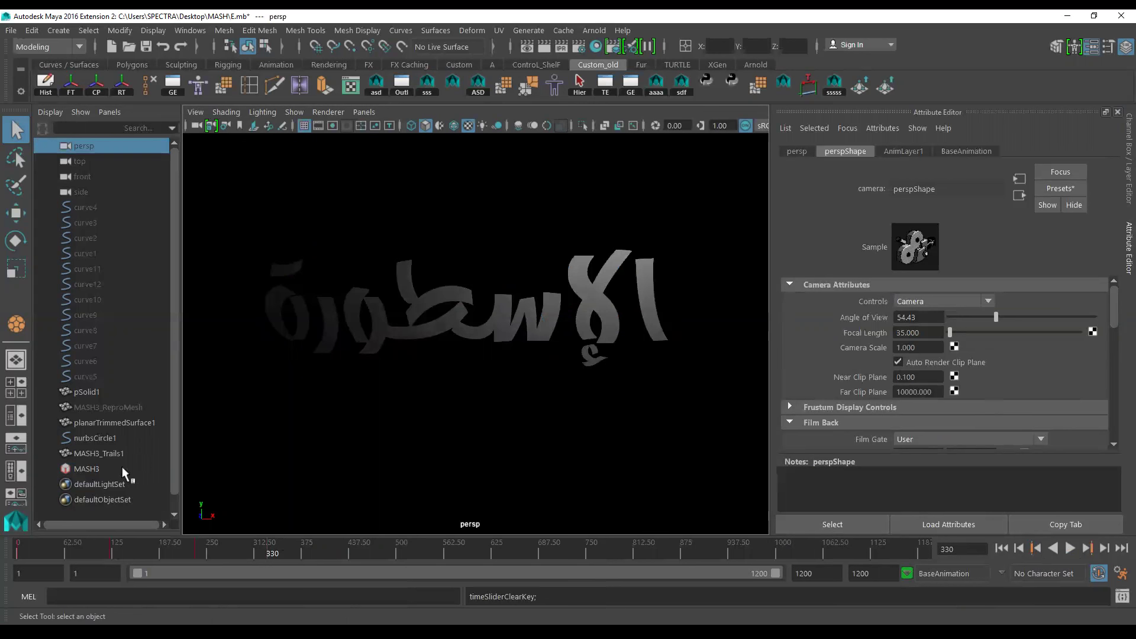
Select the MASH3 network and view its Curve and Waiter node settings
left_click(88, 468)
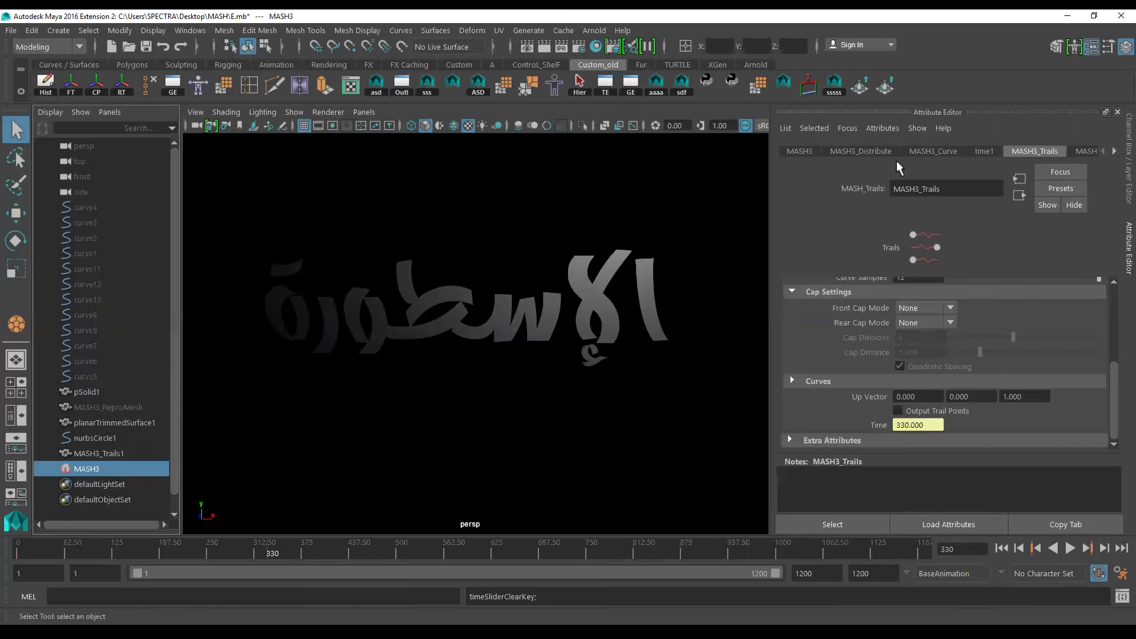
left_click(928, 148)
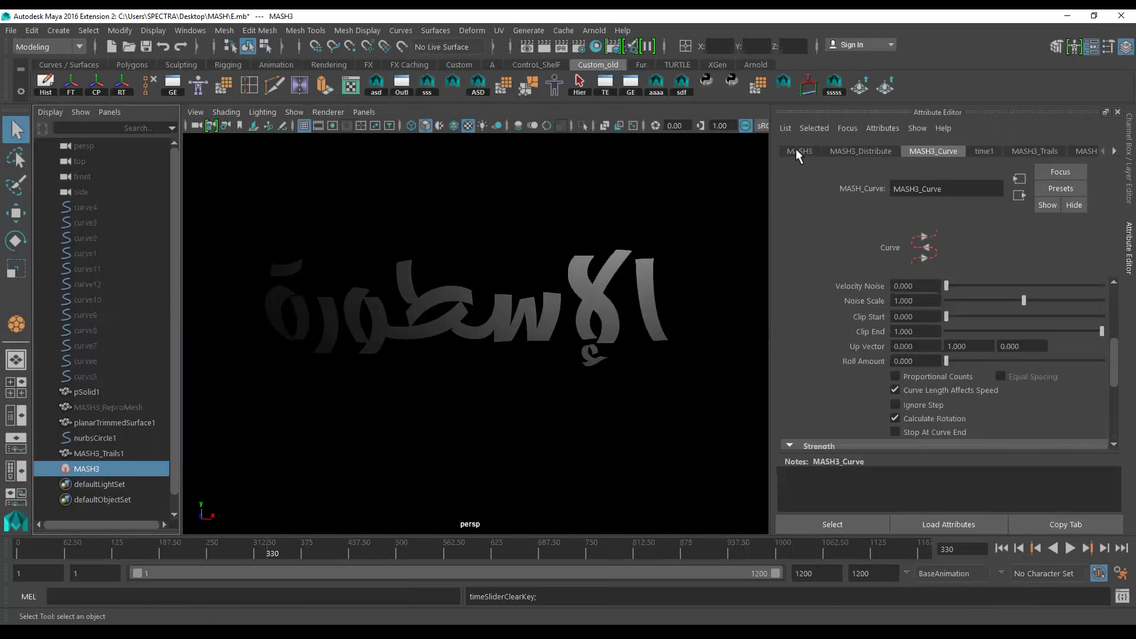
left_click(796, 149)
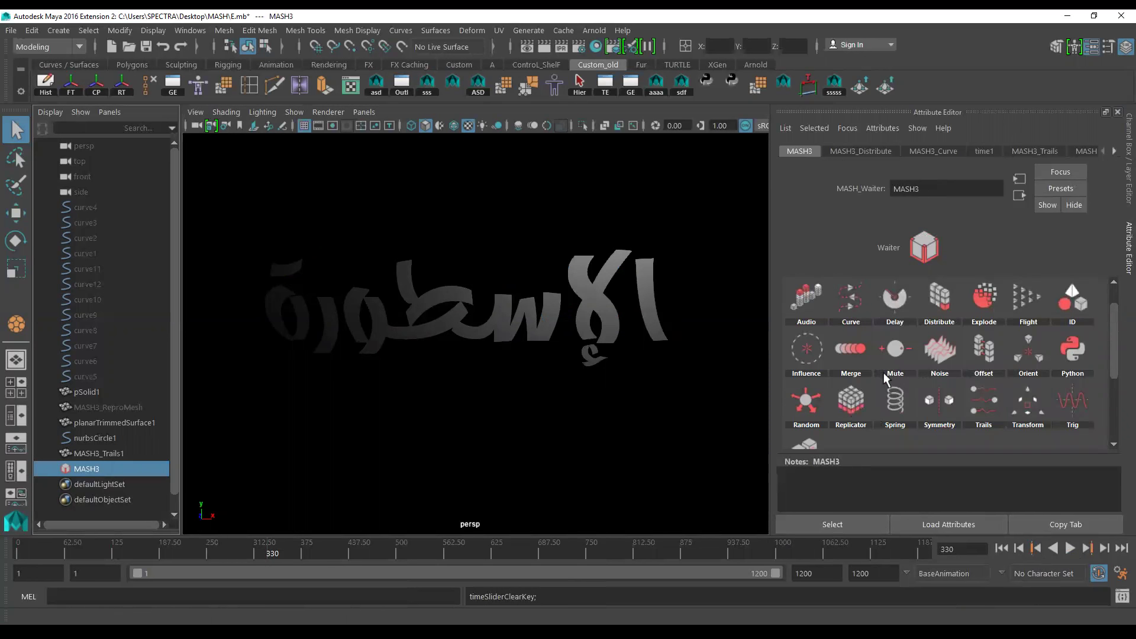
Play the MASH3 animation from frame 1, stopping at frame 783 once the trails trace the letters
left_click(1001, 548)
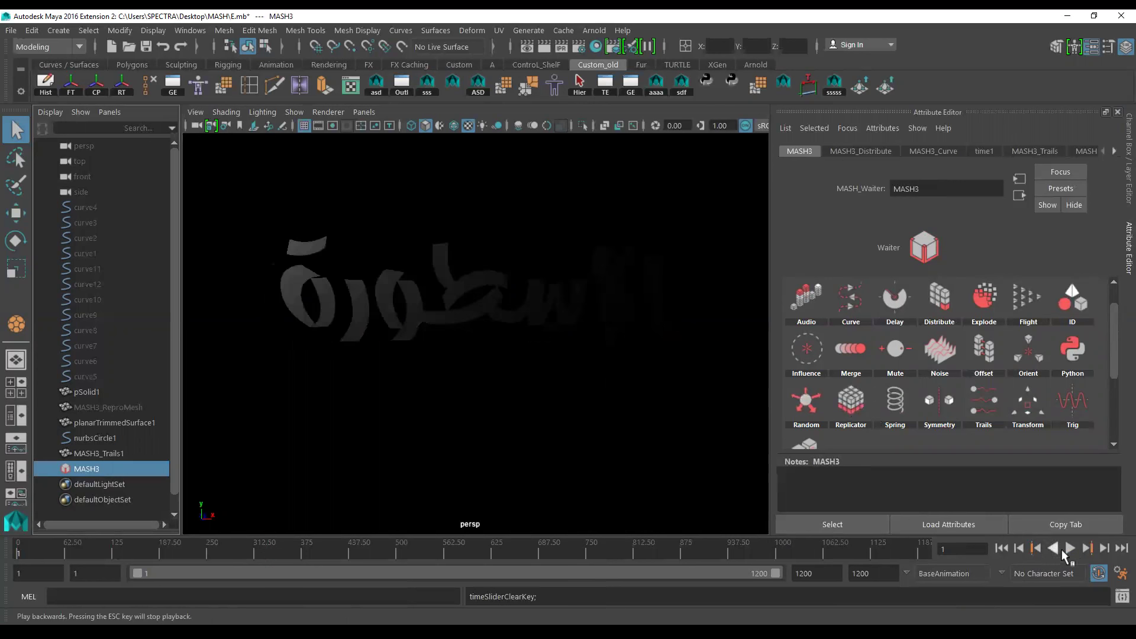
left_click(1069, 548)
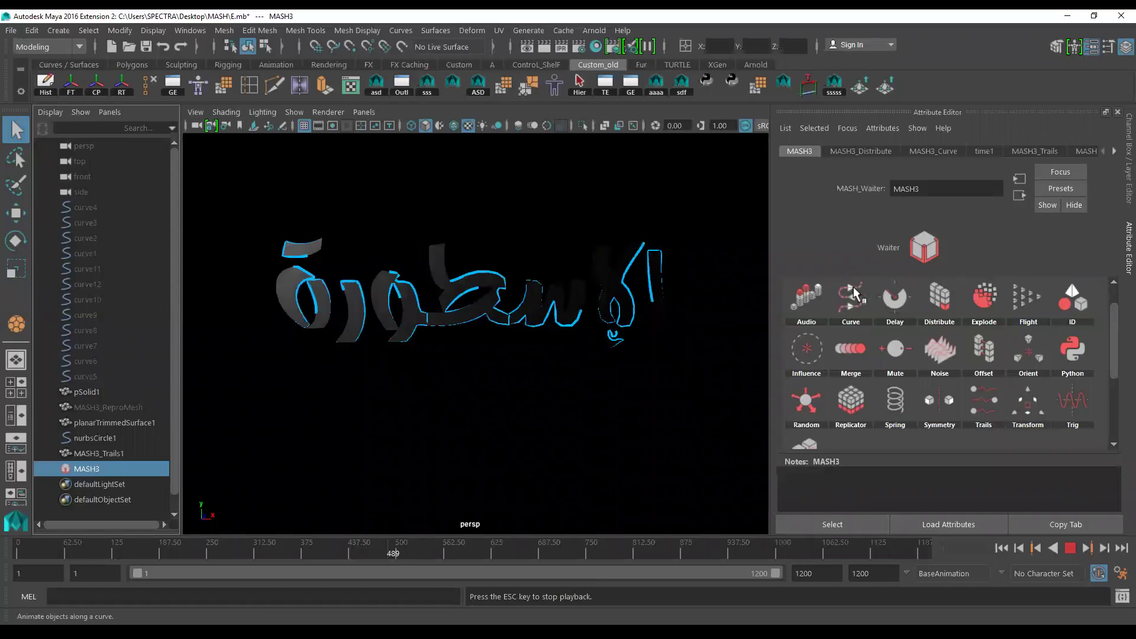
scroll(889, 374, "down", 1)
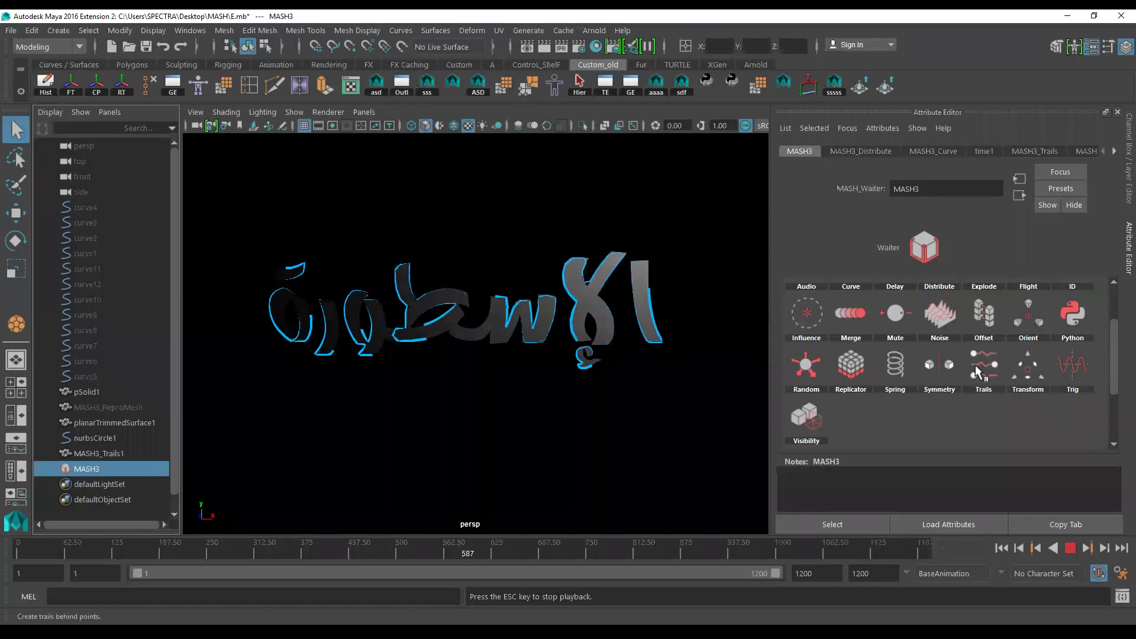
scroll(963, 382, "up", 1)
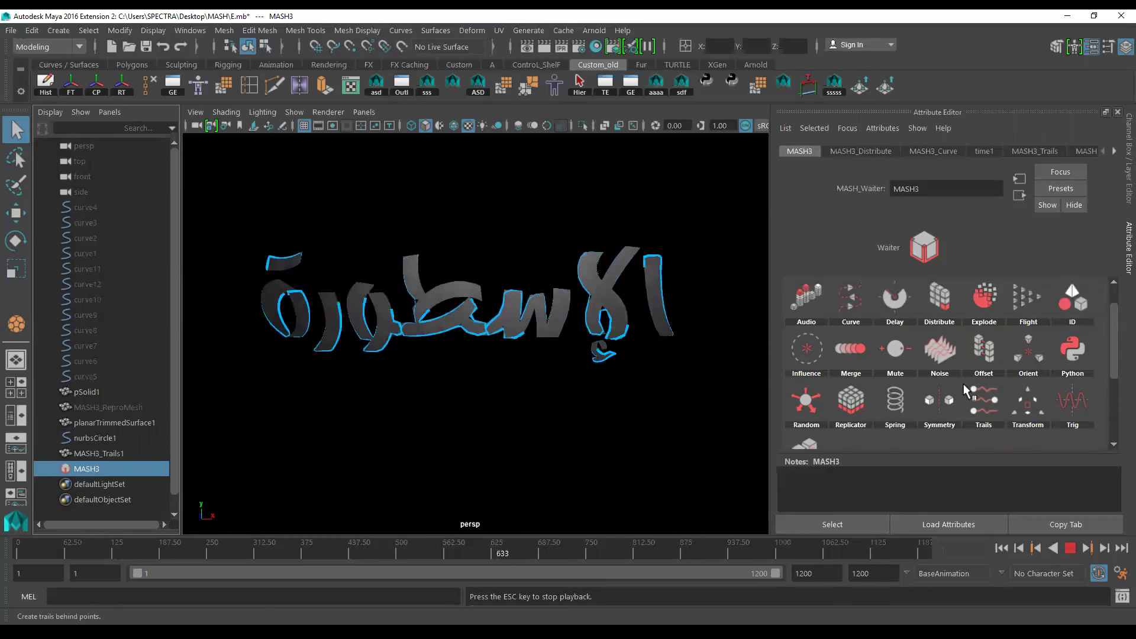
scroll(963, 384, "up", 1)
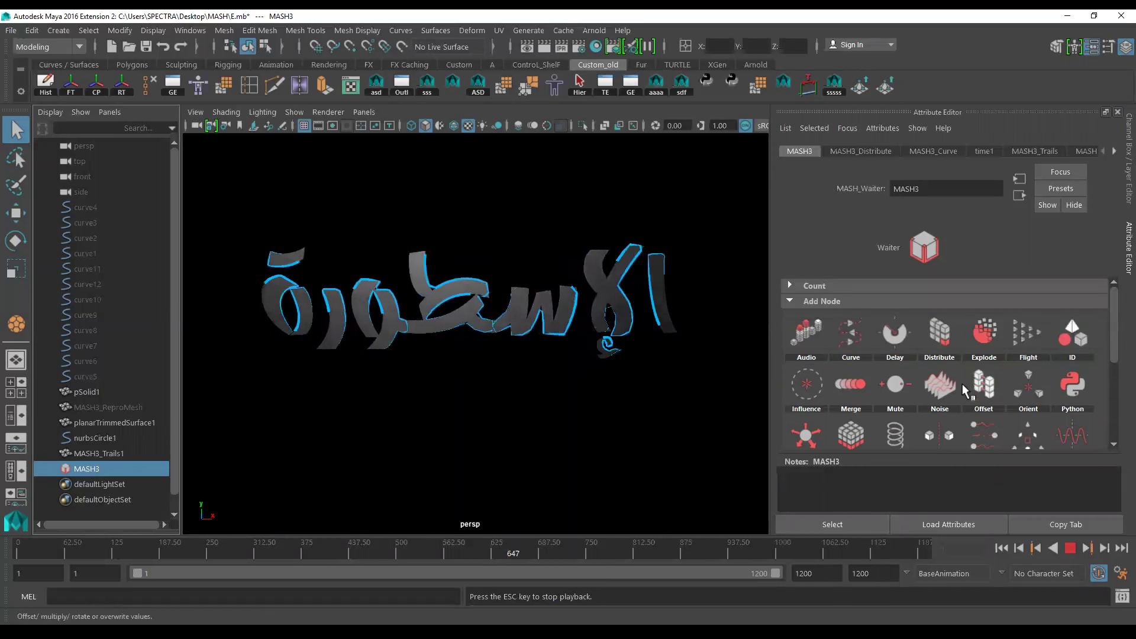
left_click(1069, 549)
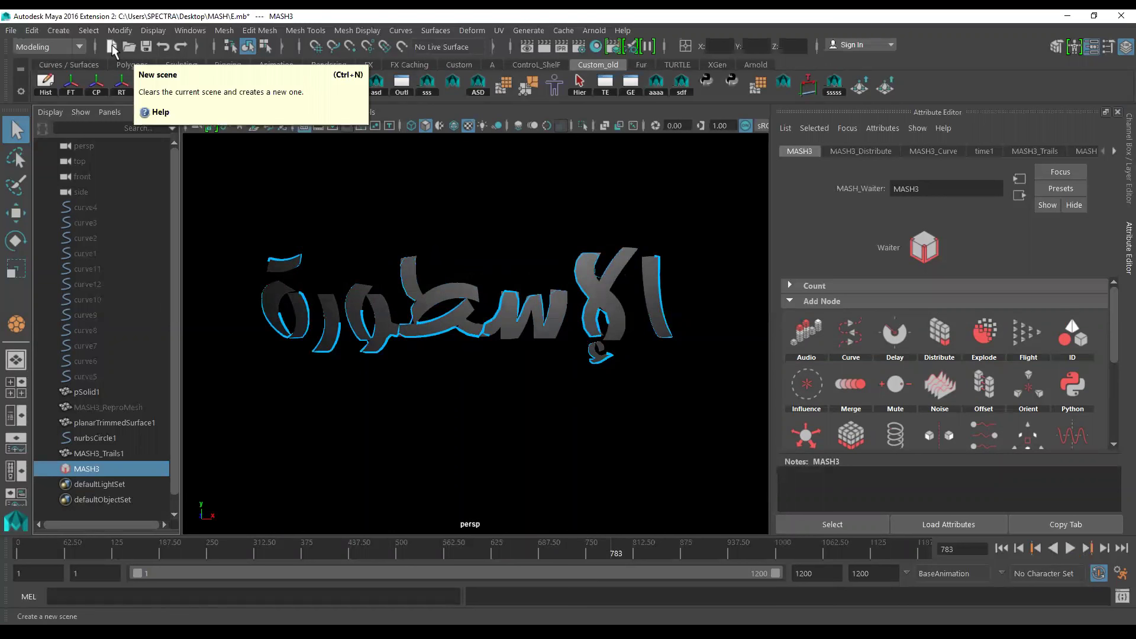
Start a new scene without saving the MASH file, then orbit and dolly toward the grid
left_click(111, 47)
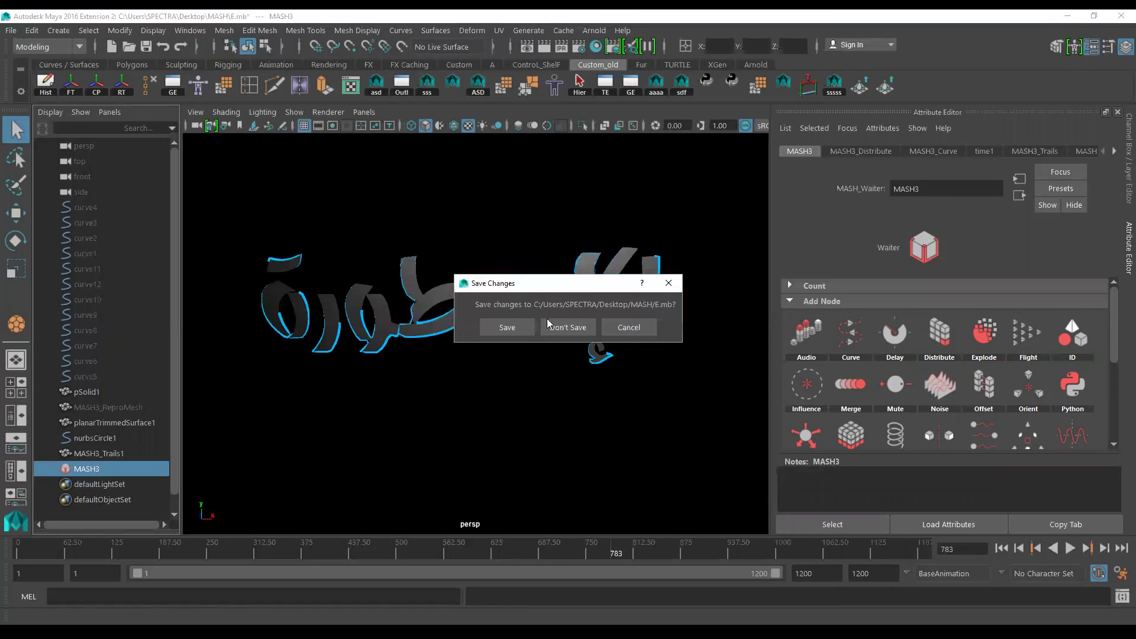
left_click(565, 327)
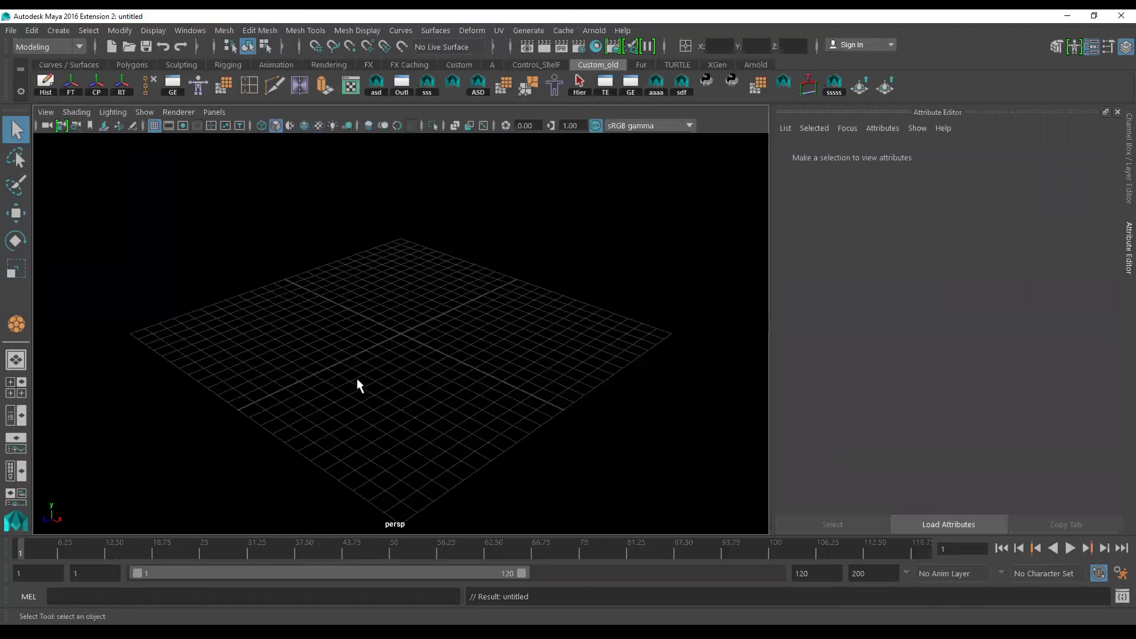
left_click_drag(334, 377, 399, 370, "alt")
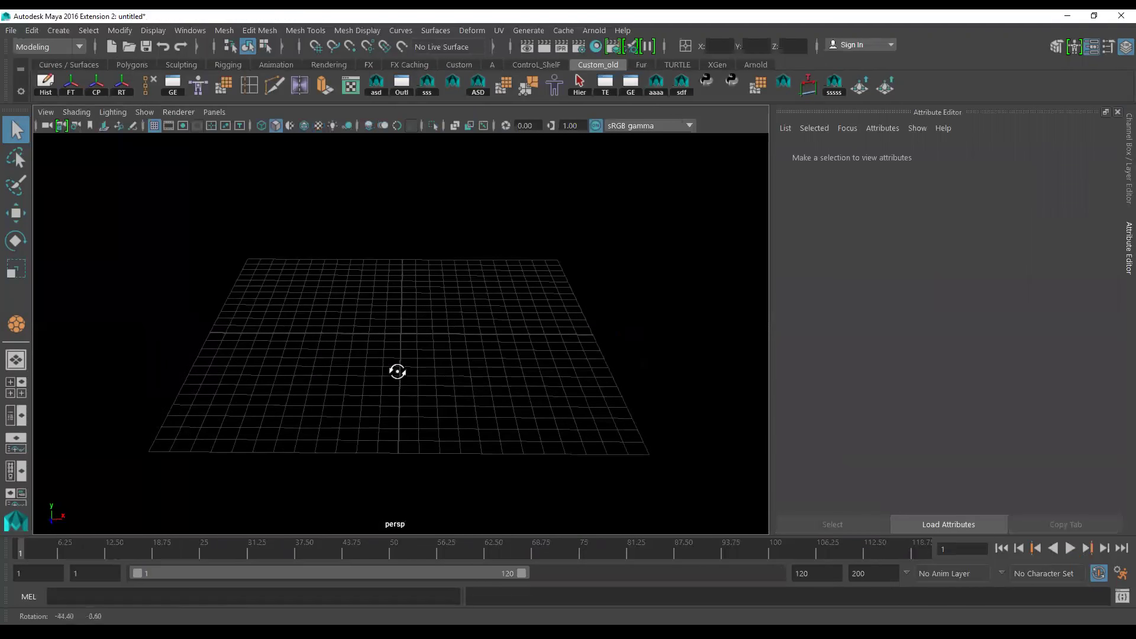
right_click_drag(398, 370, 420, 380, "alt")
middle_click_drag(421, 380, 428, 382, "alt")
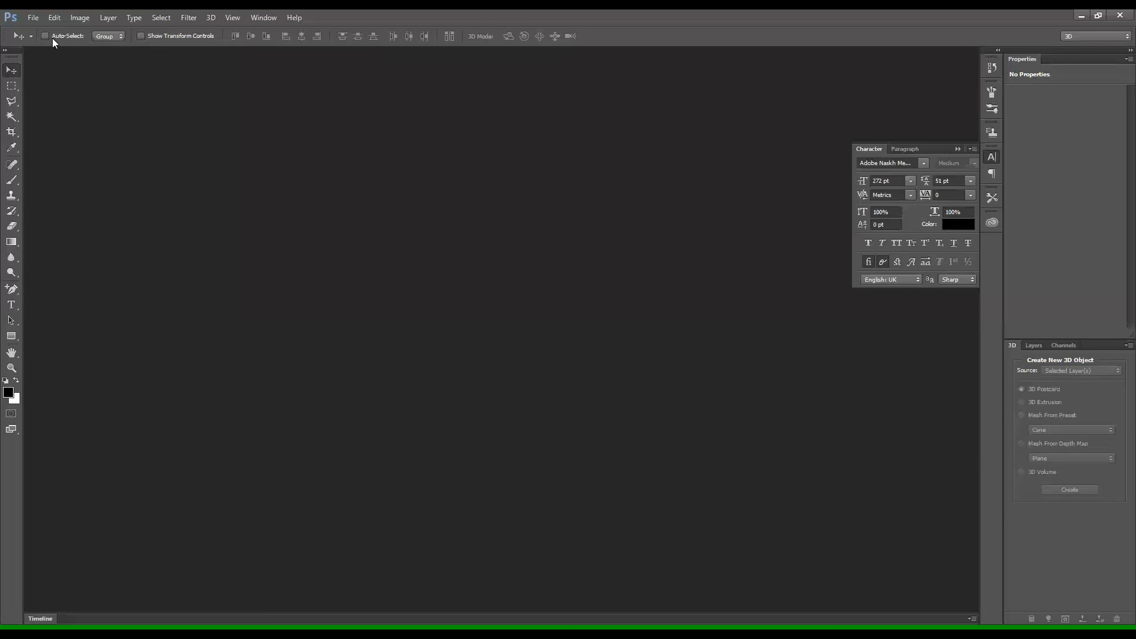
Create a blank white 1111 × 1111 px, 72 ppi document, cancelling a second New Document
left_click(36, 19)
left_click(33, 17)
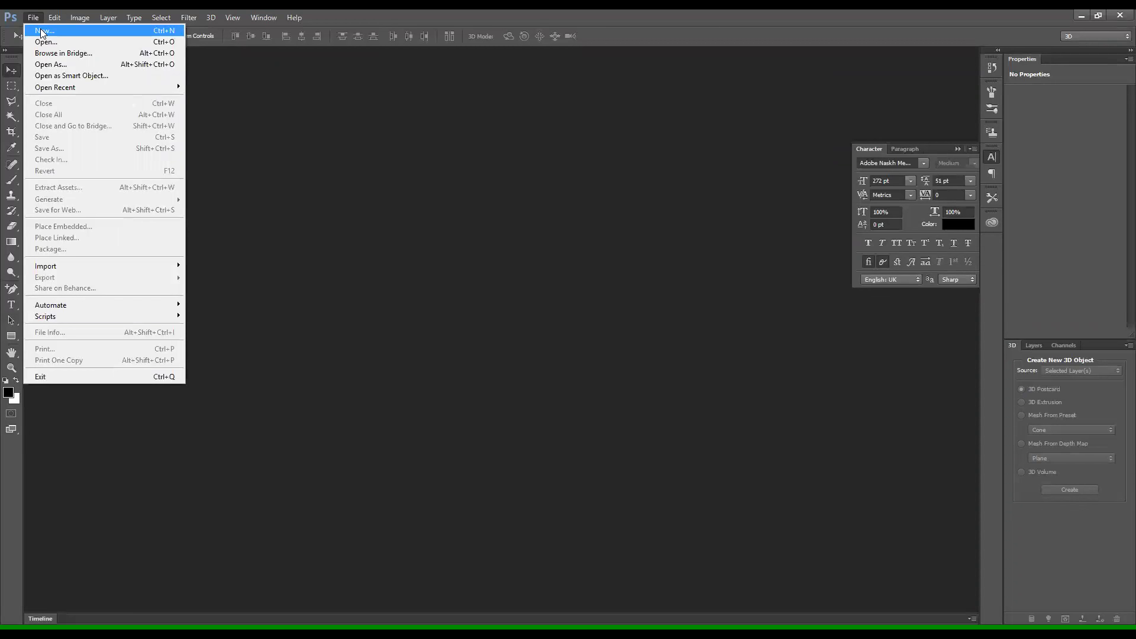
left_click(41, 31)
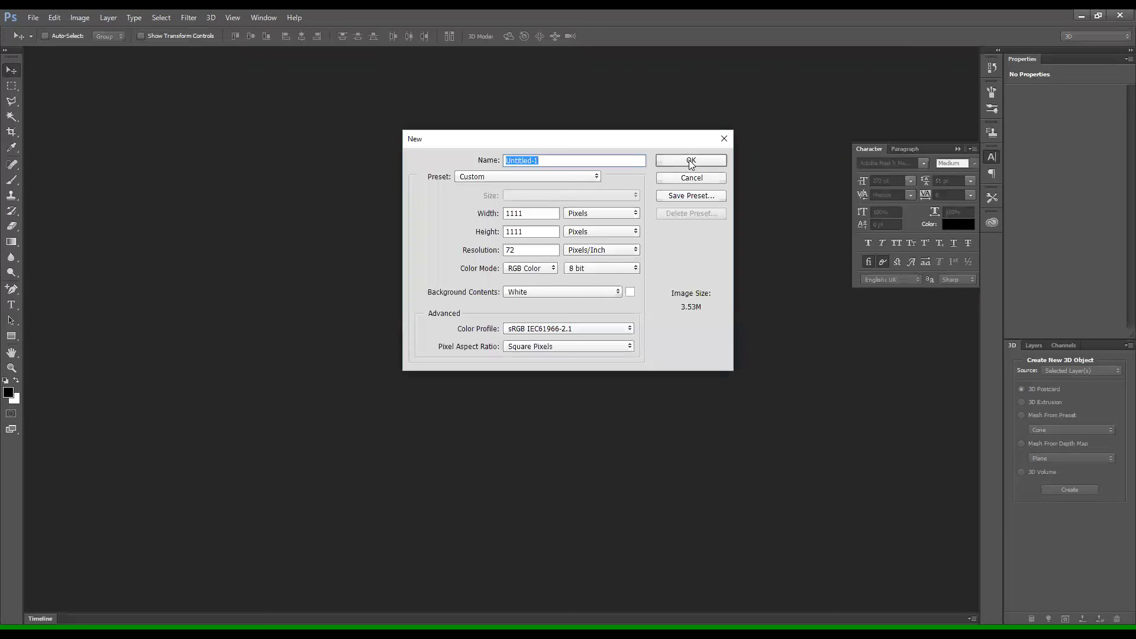
left_click(691, 161)
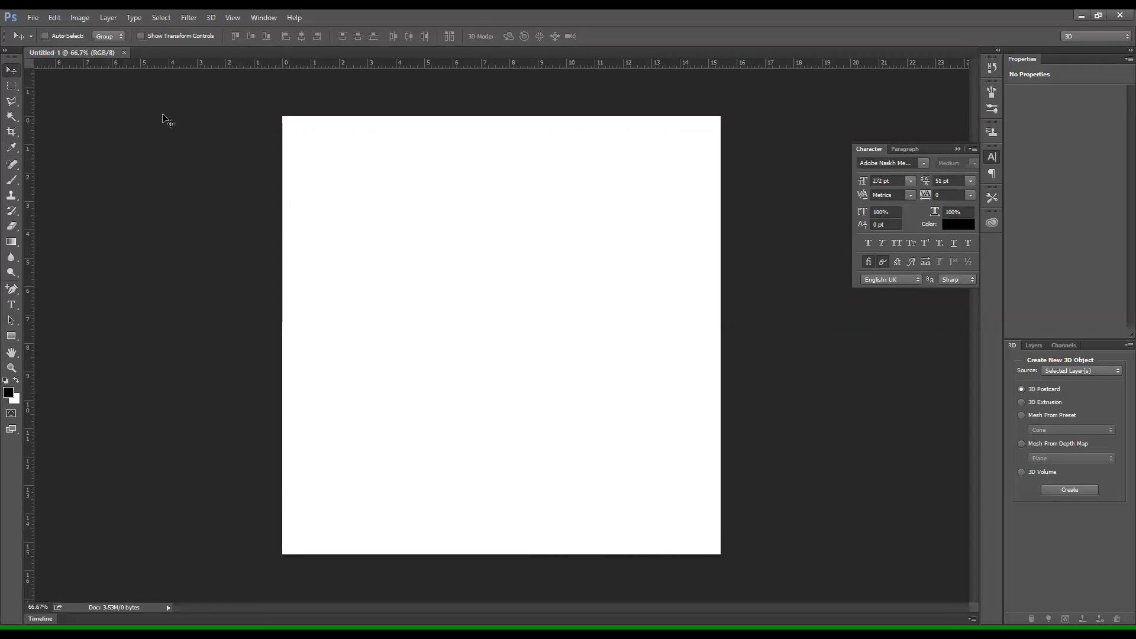
left_click(33, 17)
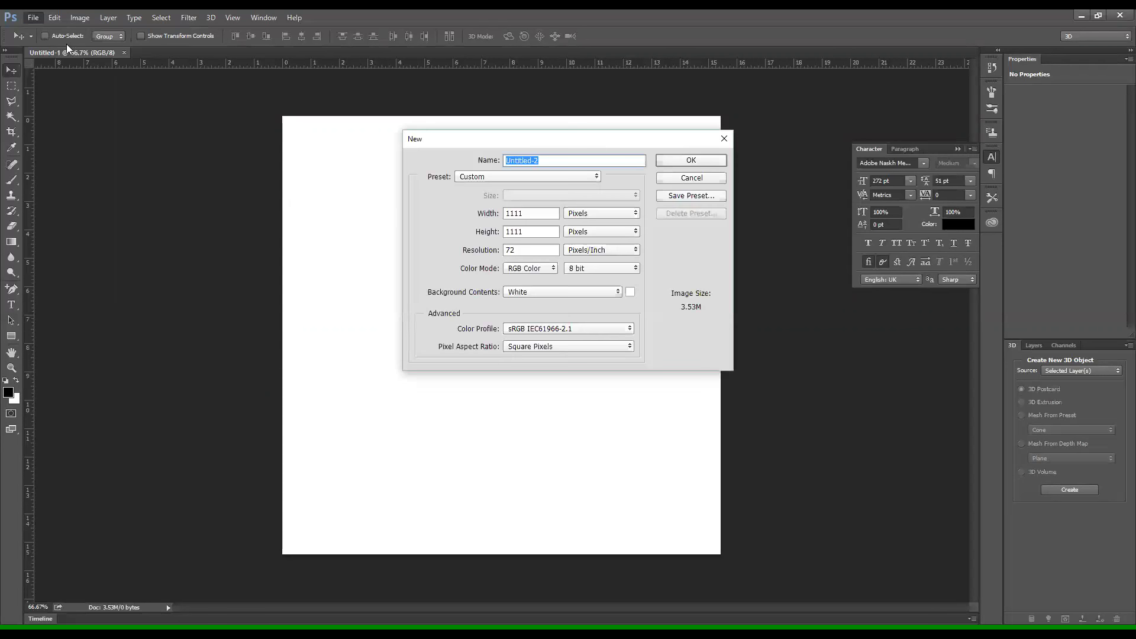
left_click(668, 180)
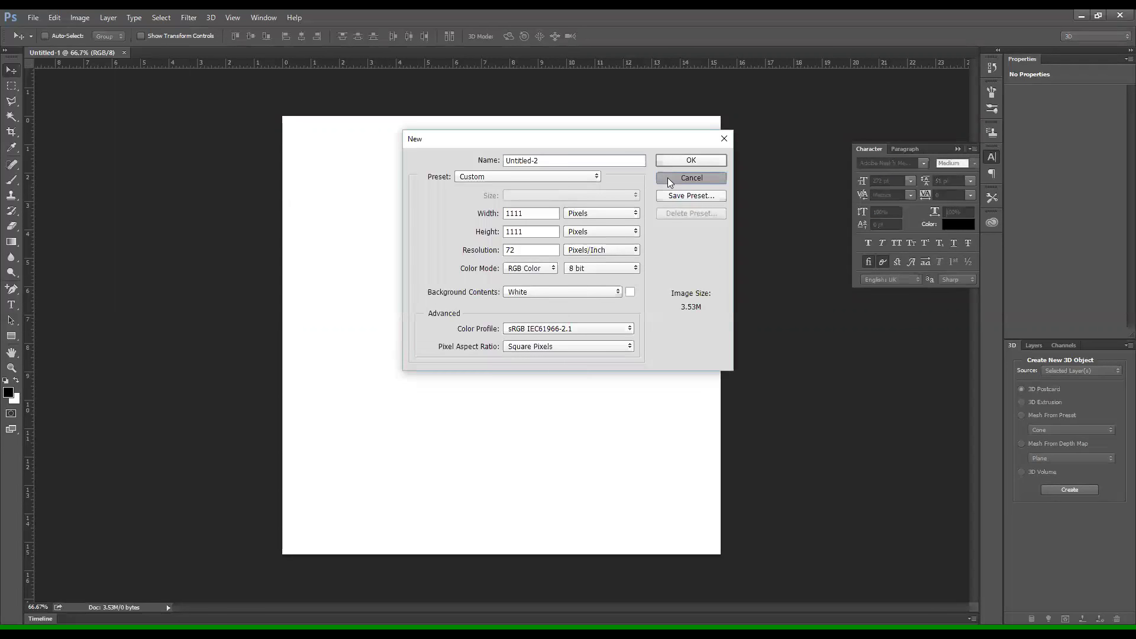
Type the Arabic word الإسطورة near the canvas centre and nudge it slightly left
left_click(11, 305)
left_click(583, 310)
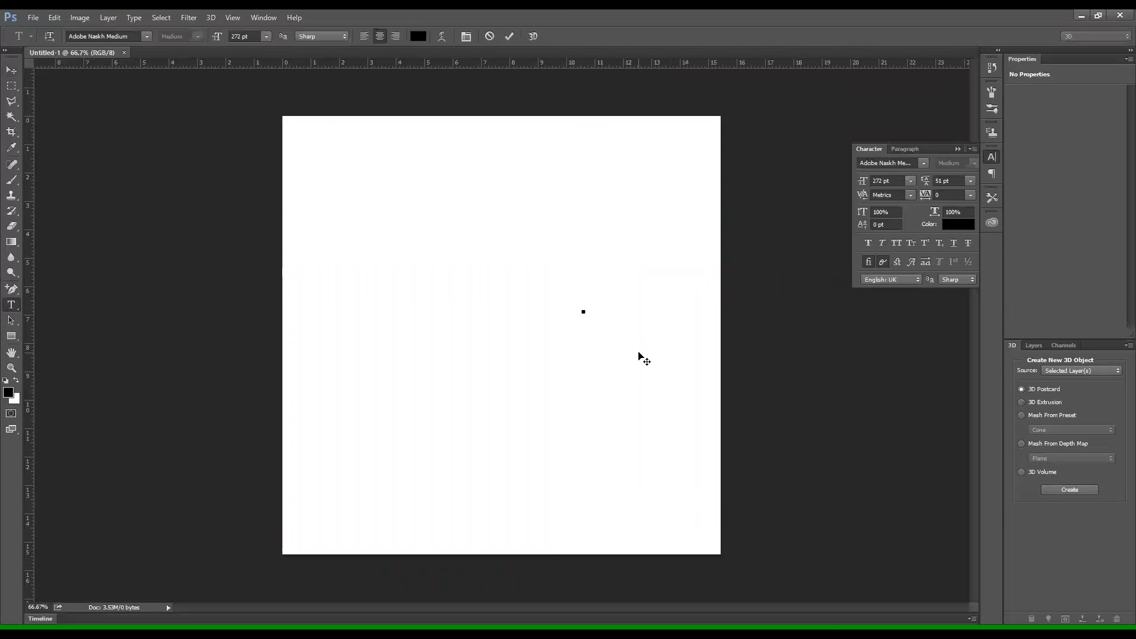
type("ال")
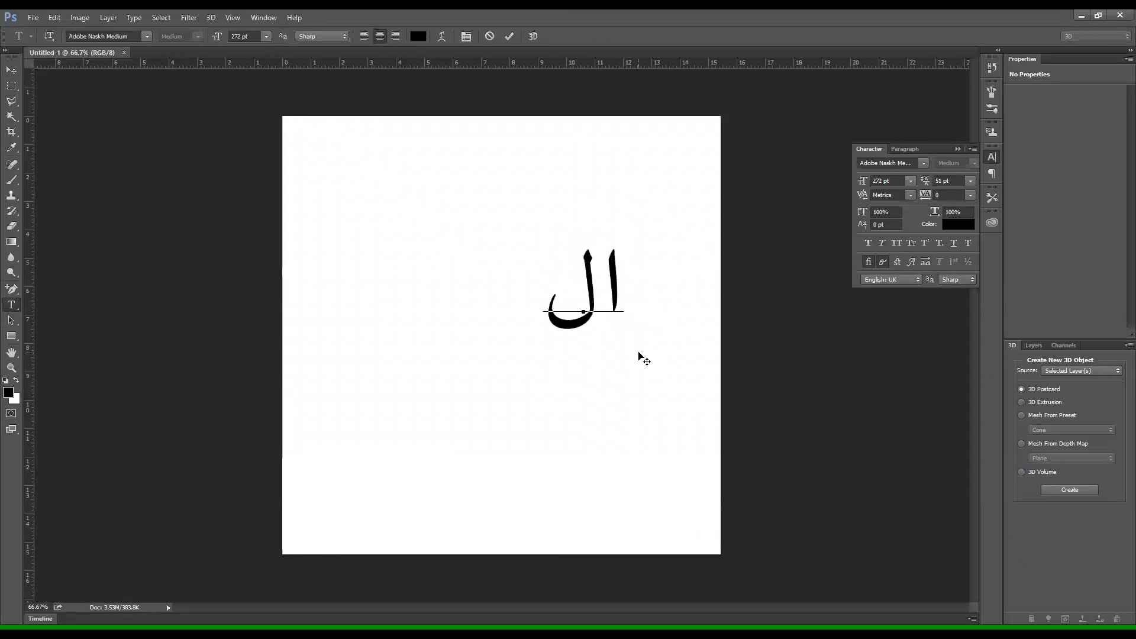
type("إسطورة")
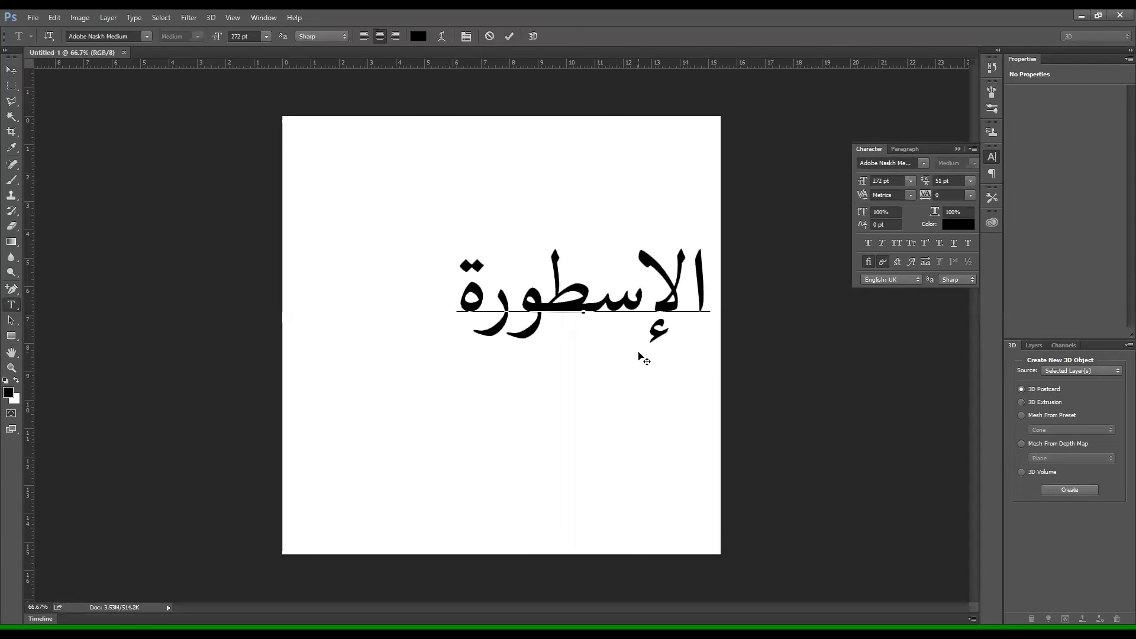
left_click(11, 69)
left_click_drag(573, 304, 500, 308)
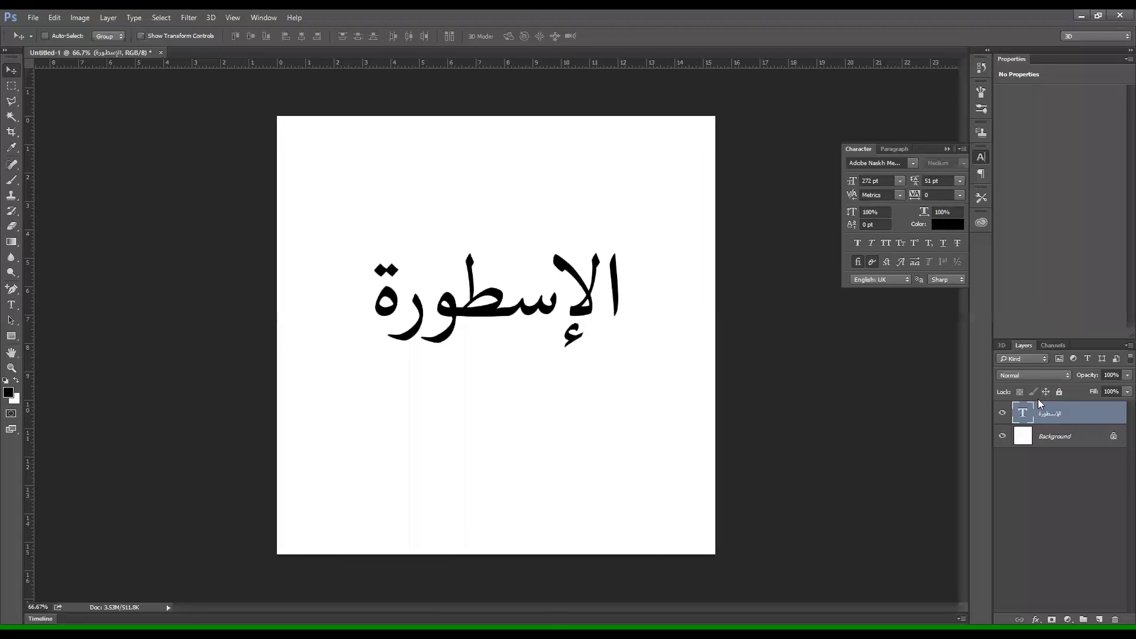
Load the Arabic text layer's letter shapes as an active selection
right_click(1024, 416)
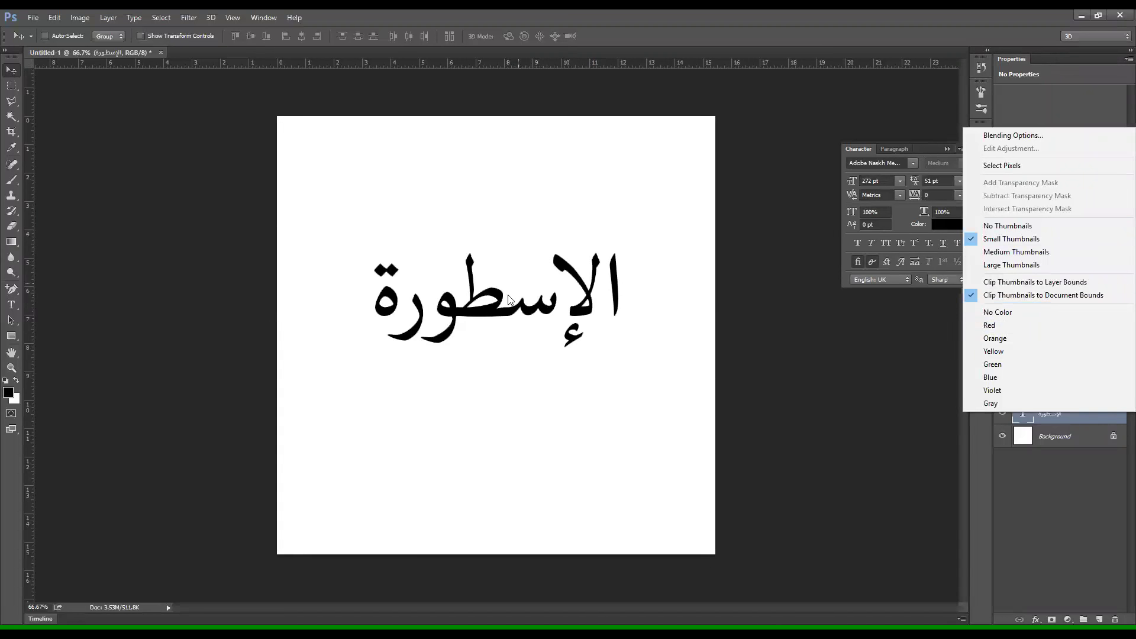
left_click(1041, 523)
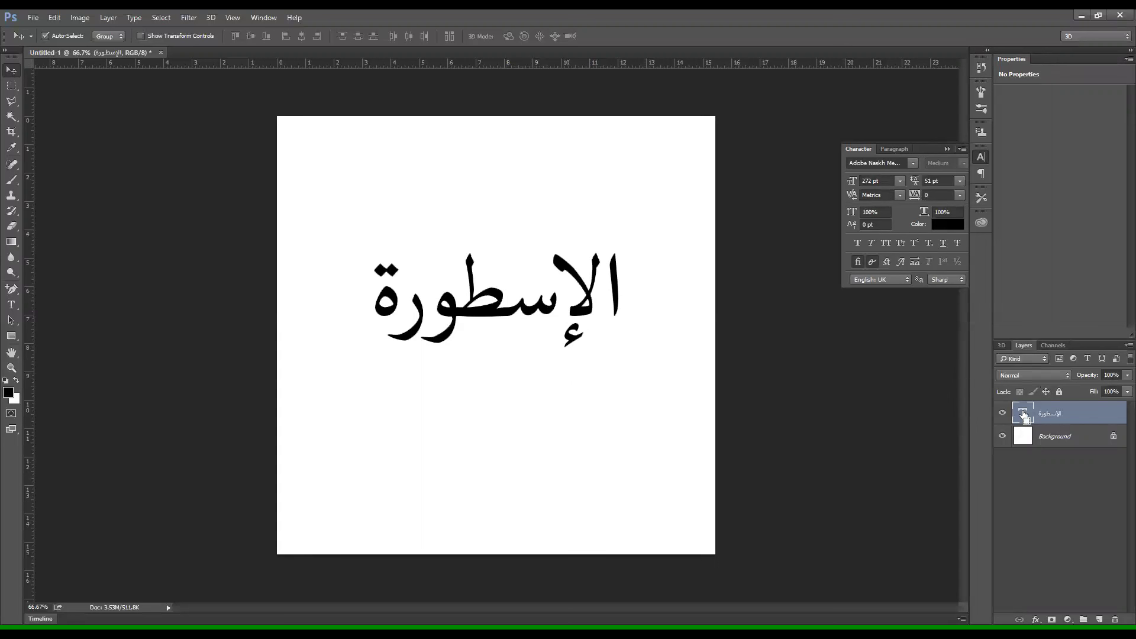
left_click(1023, 418, "ctrl")
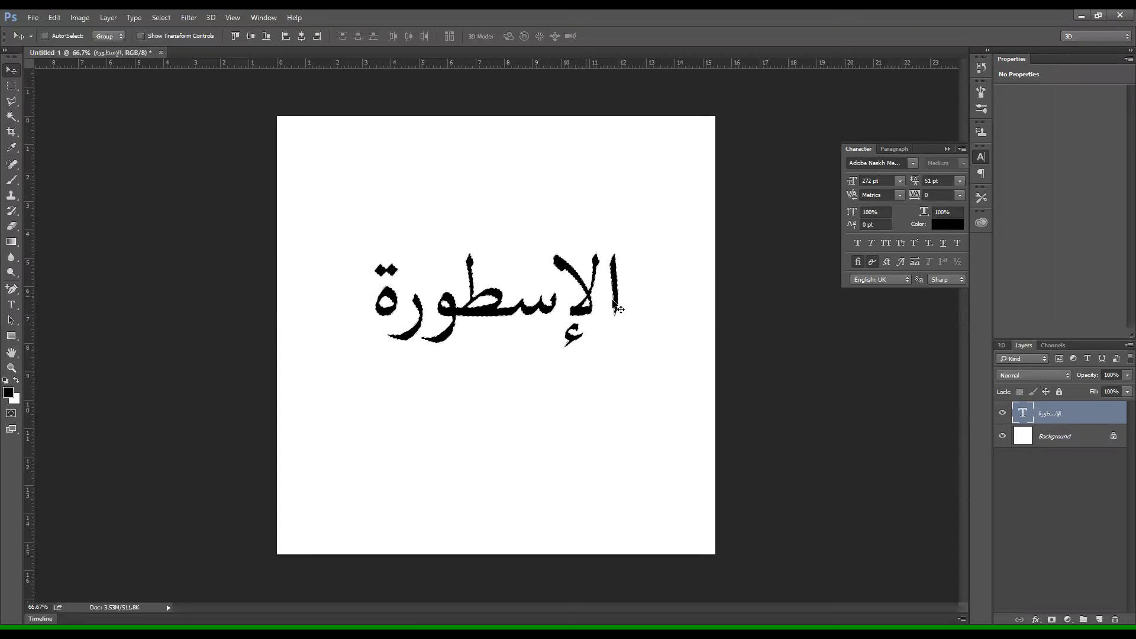
Lower the Arabic text layer's opacity to 29%
key("ctrl+plus")
scroll(528, 306, "up", 3, "ctrl")
scroll(532, 319, "up", 3, "ctrl")
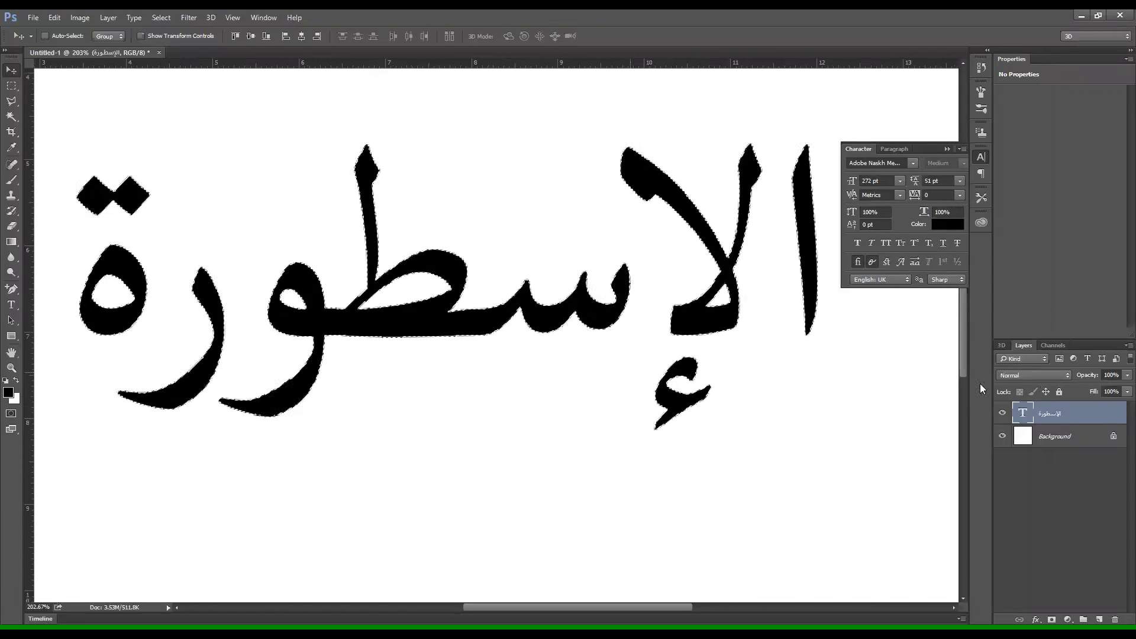
left_click_drag(1088, 378, 1046, 393)
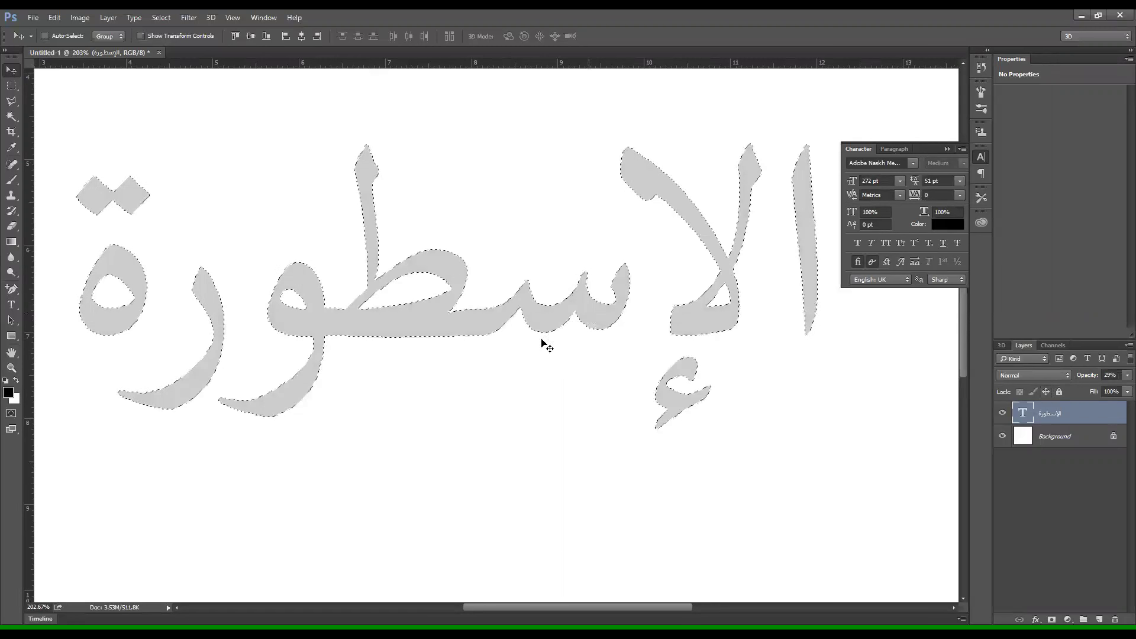
scroll(550, 390, "down", 2, "ctrl")
scroll(550, 390, "down", 1, "ctrl")
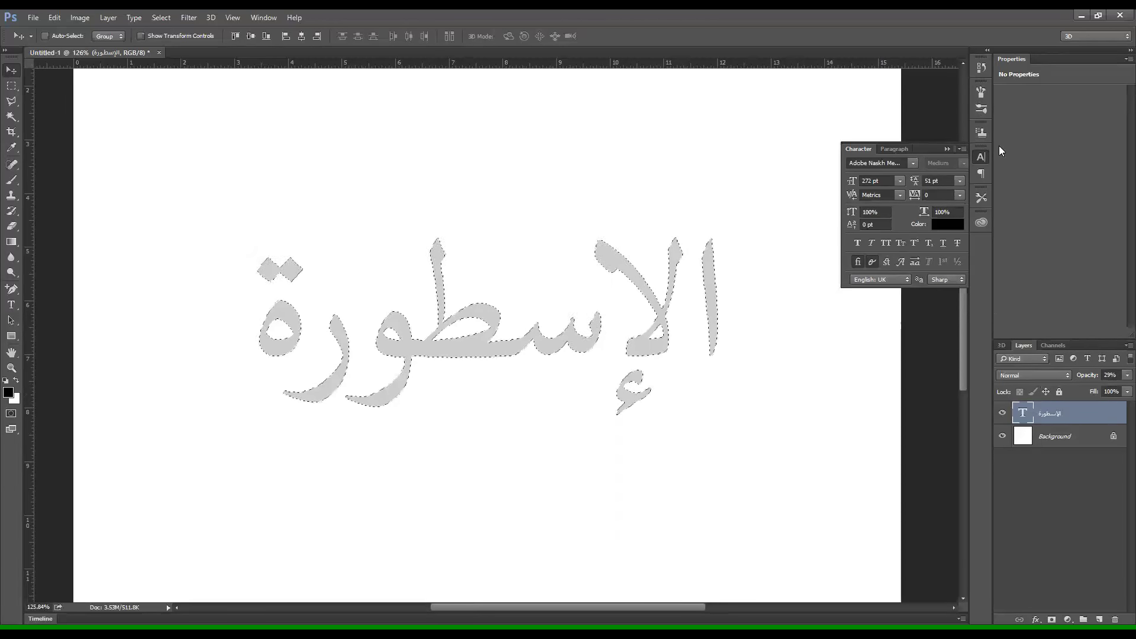
Show the Paths panel and bring up Make Work Path with a 0.5-pixel tolerance
left_click(263, 17)
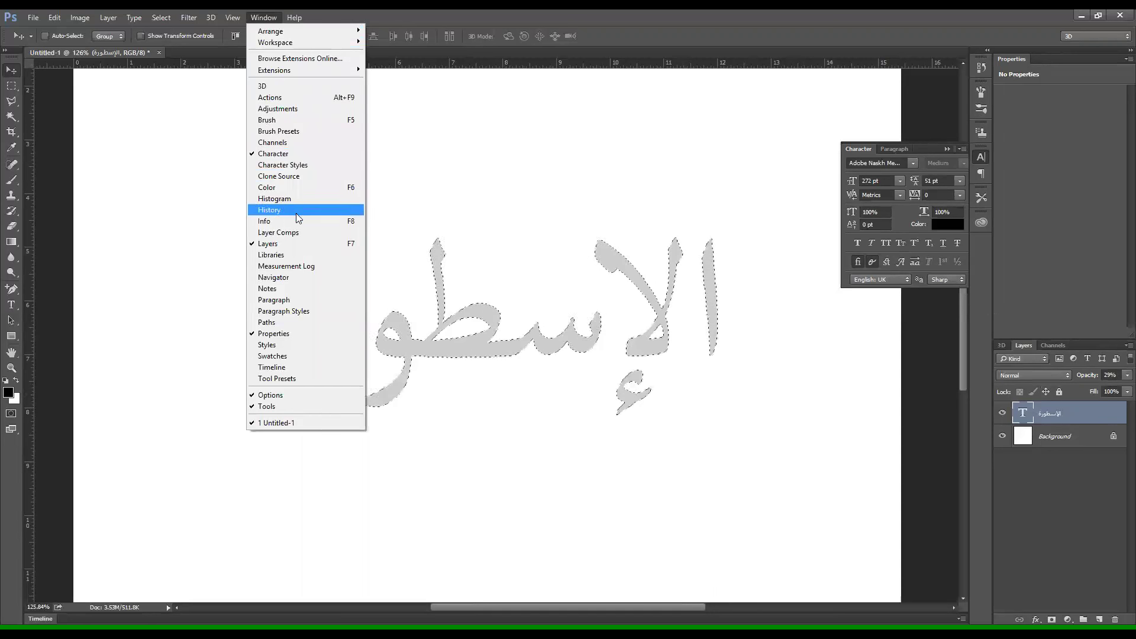
left_click(303, 322)
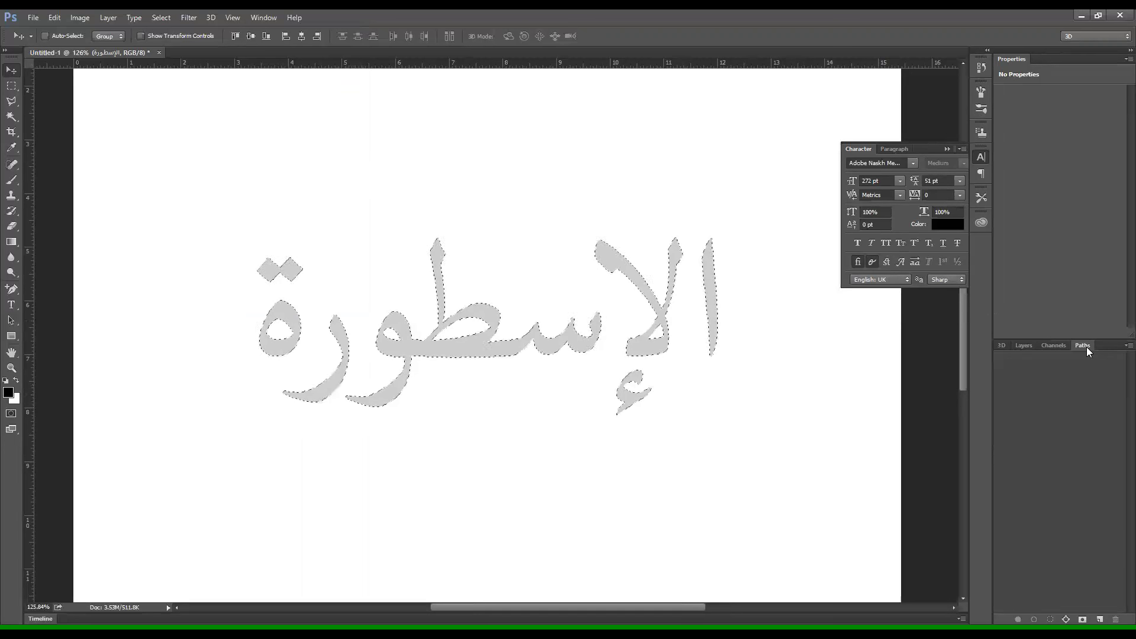
left_click(1126, 346)
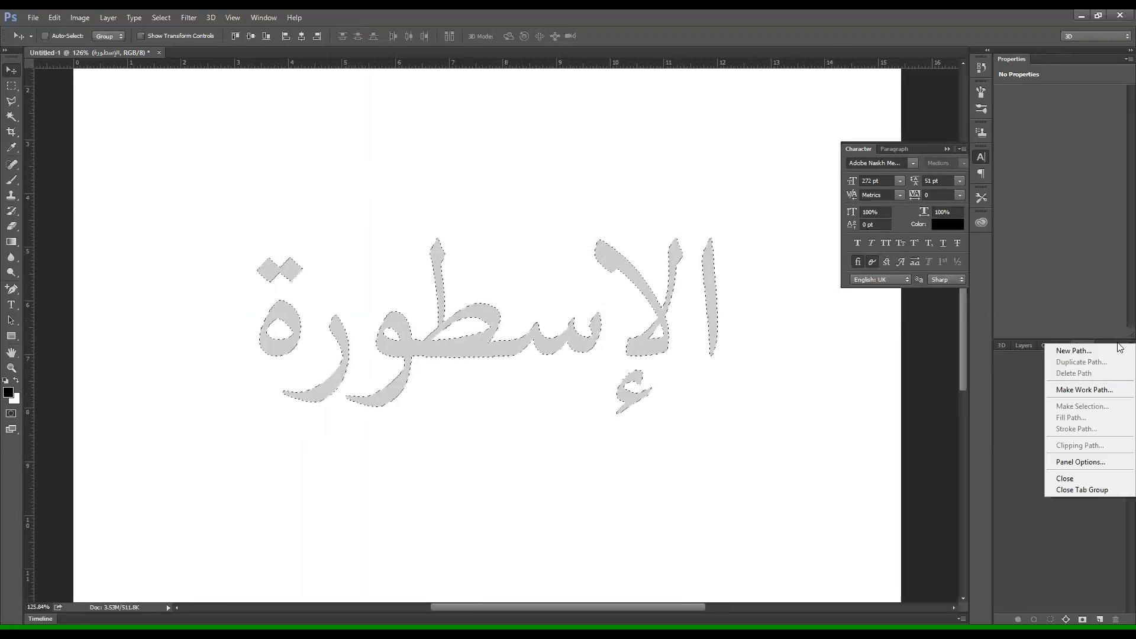
left_click(1111, 392)
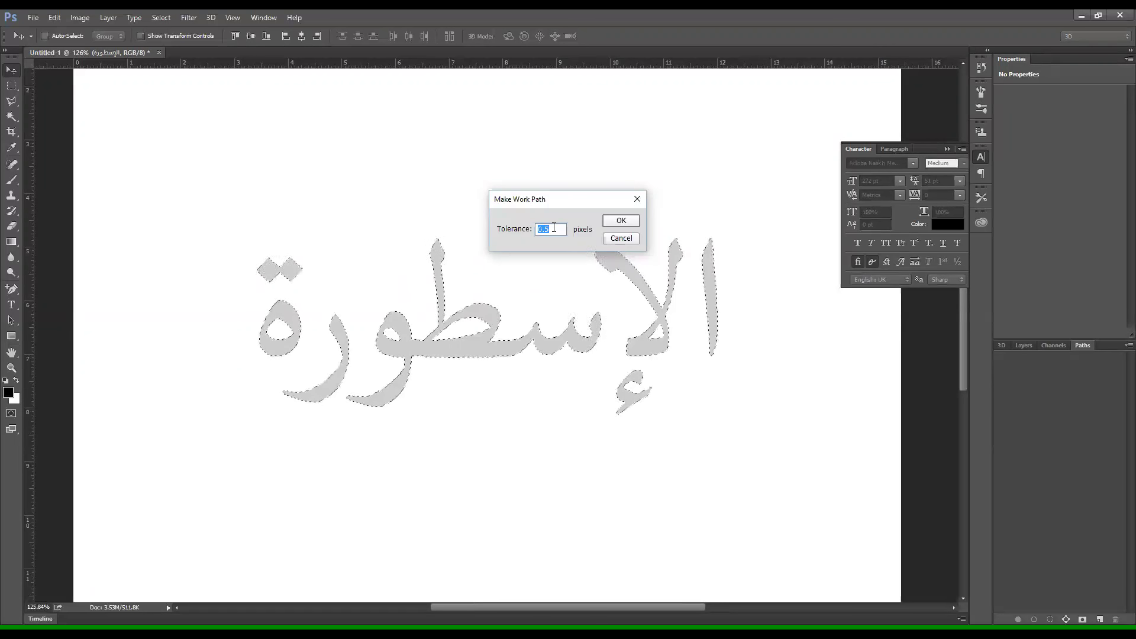
Create a 0.5-pixel work path, inspect its dense anchors, then undo it back to the selection
left_click(618, 221)
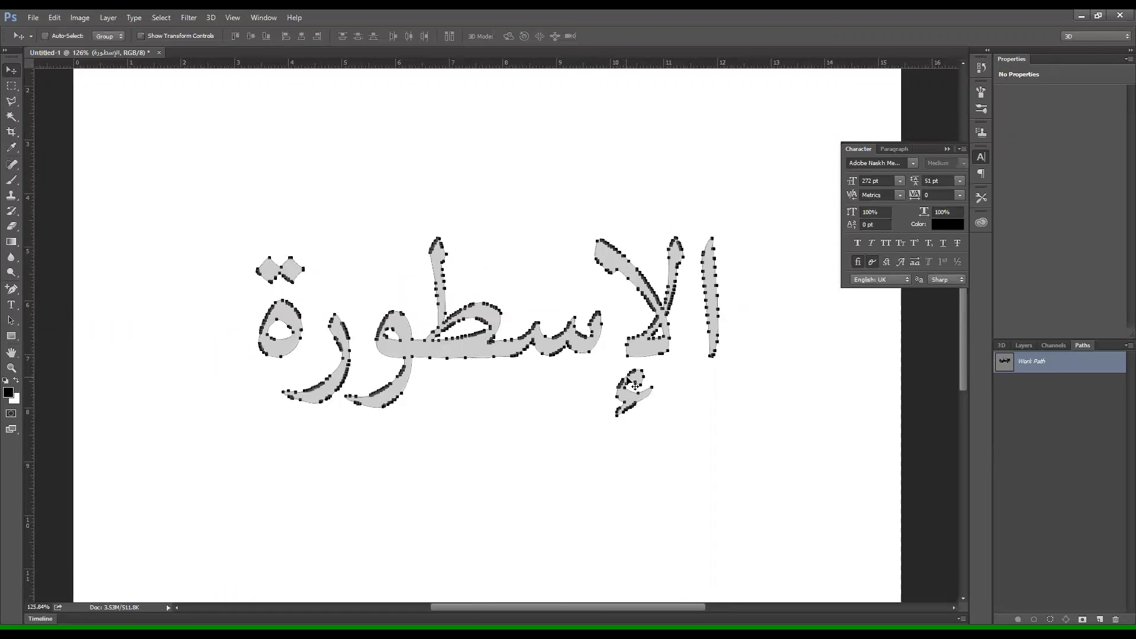
scroll(632, 381, "up", 5, "ctrl")
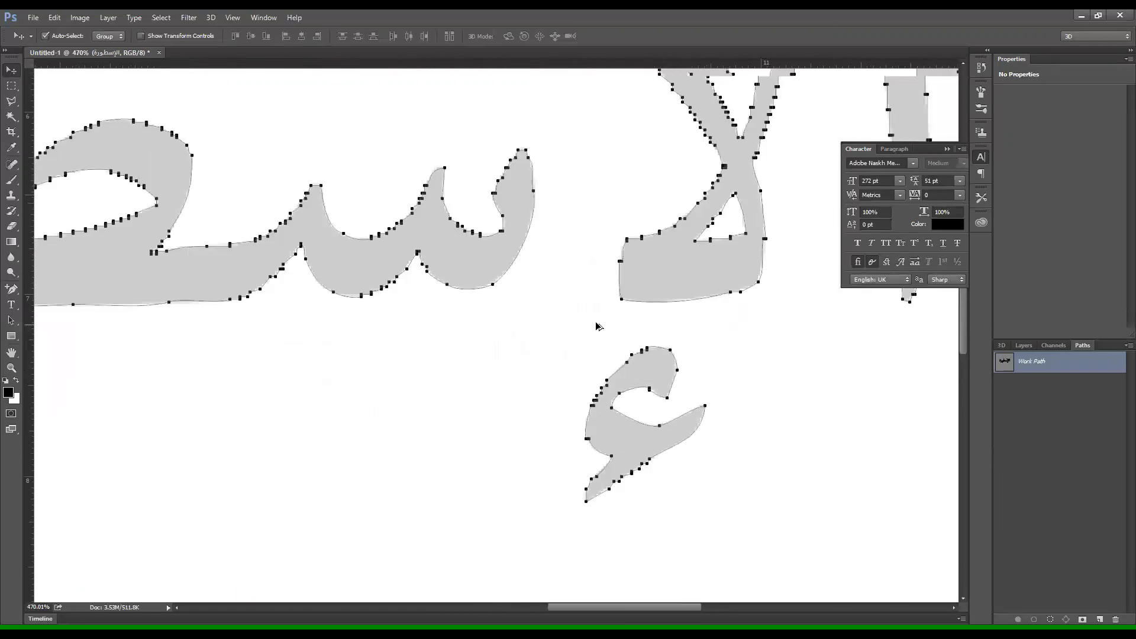
scroll(596, 325, "up", 2, "ctrl")
scroll(465, 183, "up", 1, "ctrl")
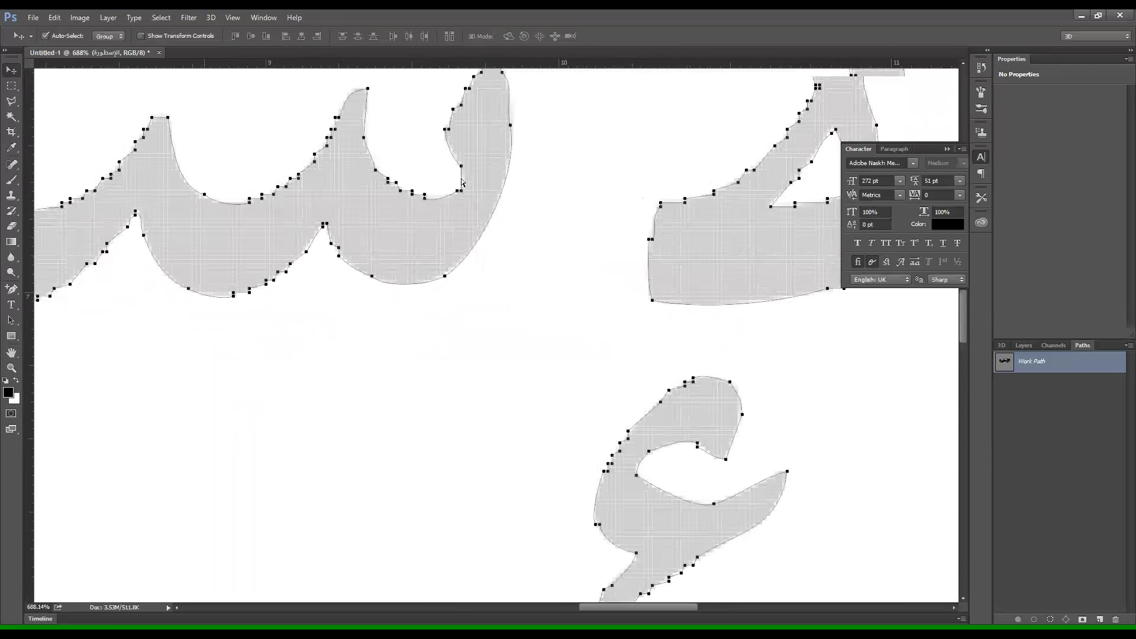
scroll(464, 184, "up", 2, "ctrl")
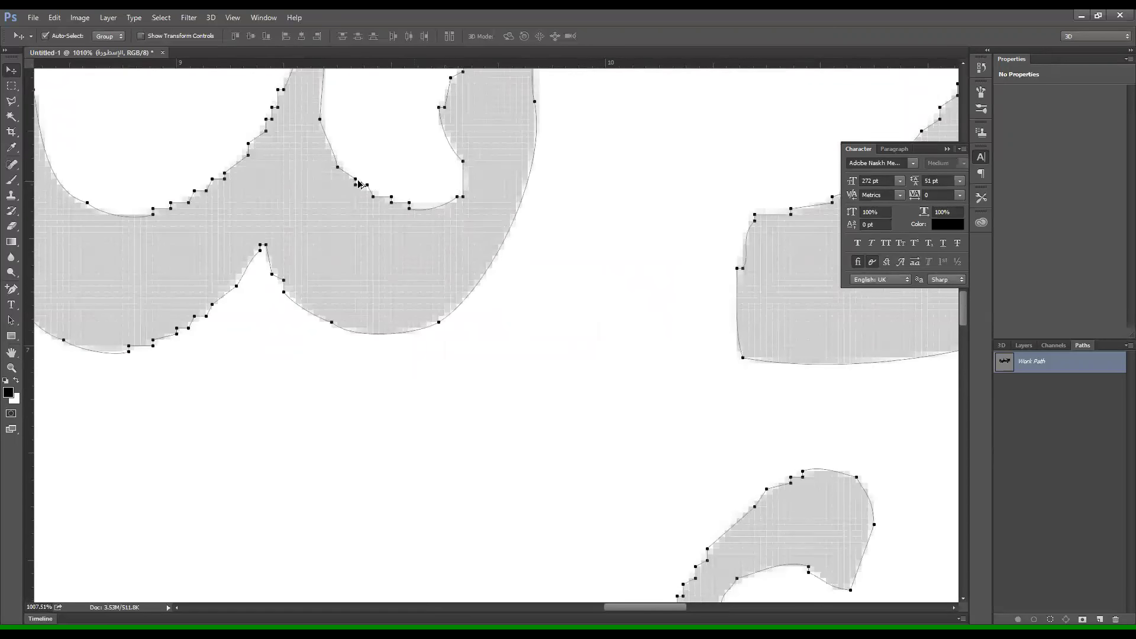
scroll(361, 184, "down", 1, "ctrl")
scroll(361, 185, "down", 1, "ctrl")
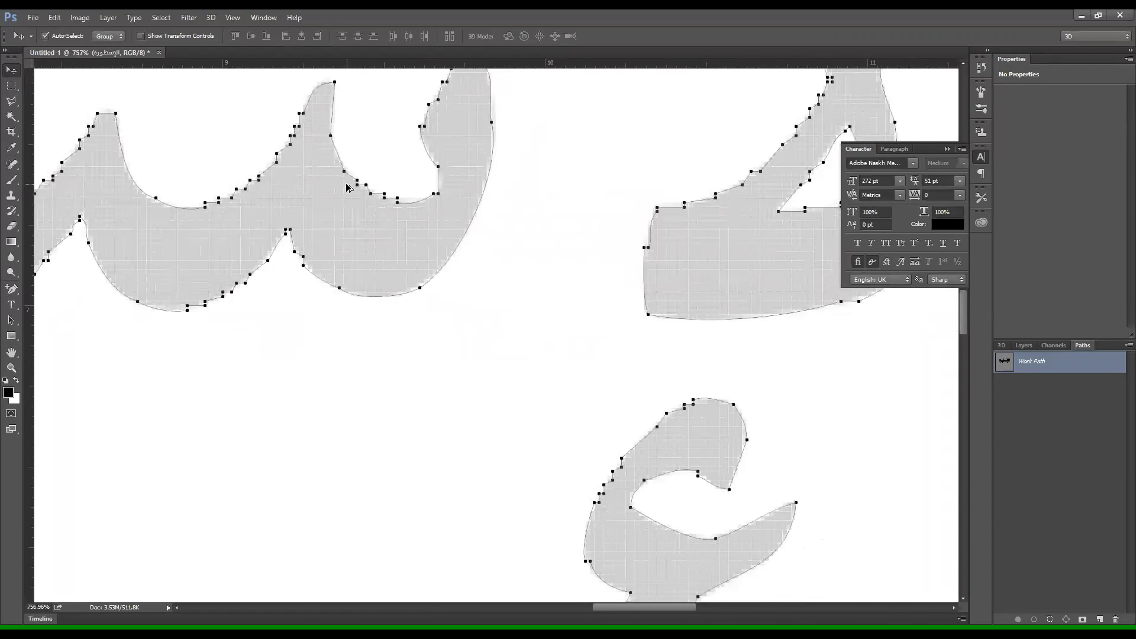
scroll(348, 188, "down", 5, "ctrl")
key("ctrl+Return")
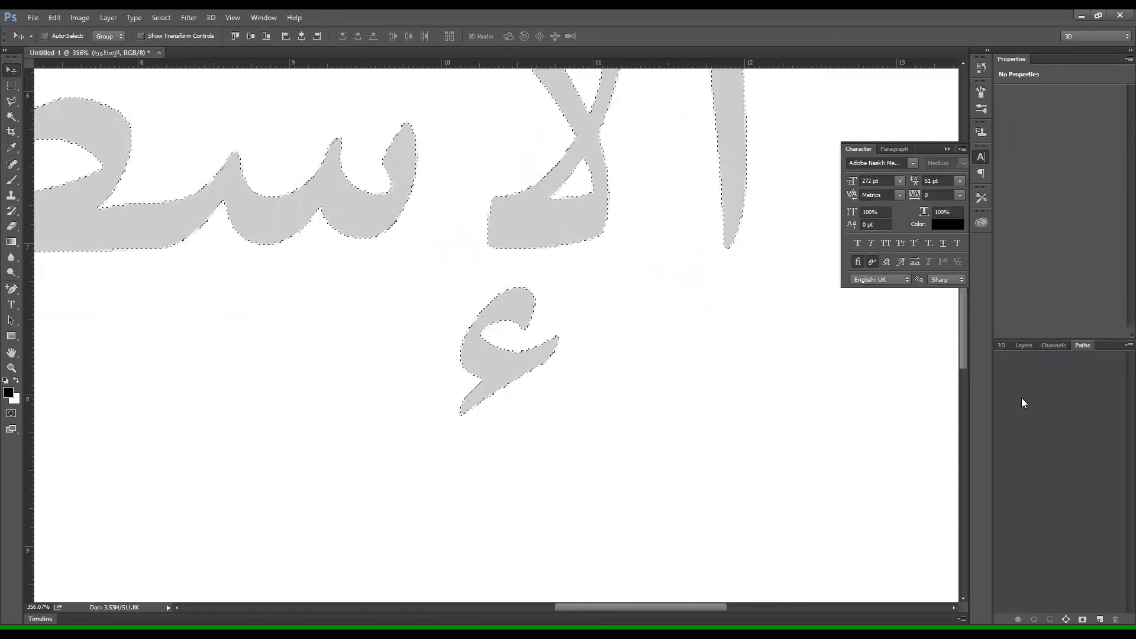
left_click(1128, 345)
Make a work path at 1-pixel tolerance and zoom in on its fewer anchor points
left_click(1083, 392)
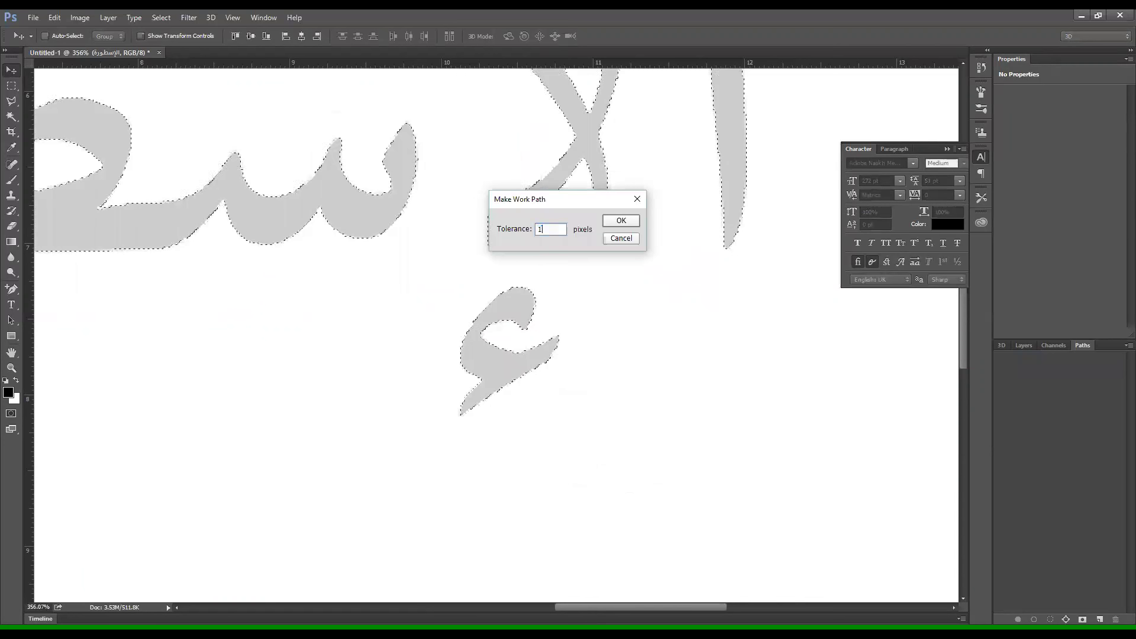
key("Return")
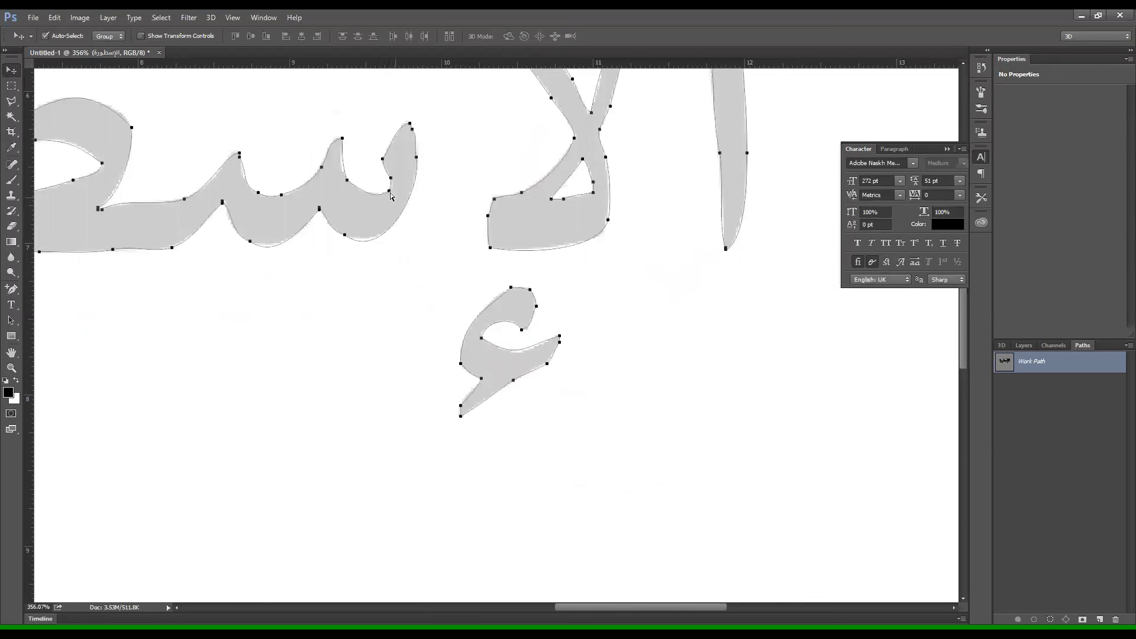
scroll(367, 173, "up", 2, "alt")
scroll(370, 180, "up", 2, "alt")
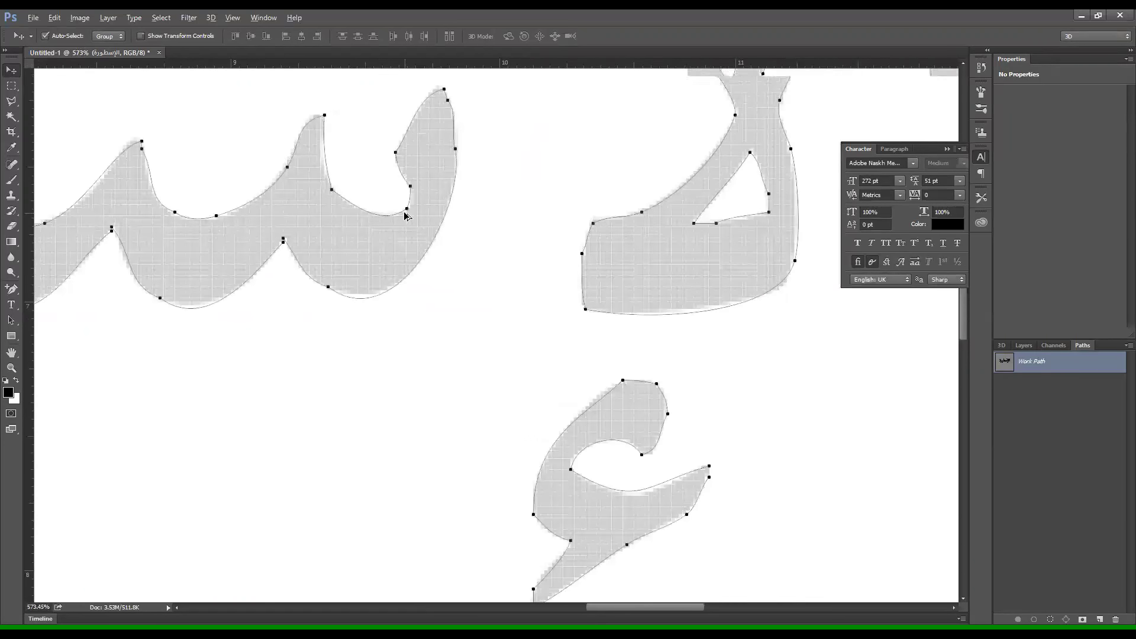
scroll(414, 222, "down", 2, "alt")
scroll(414, 222, "down", 1, "alt")
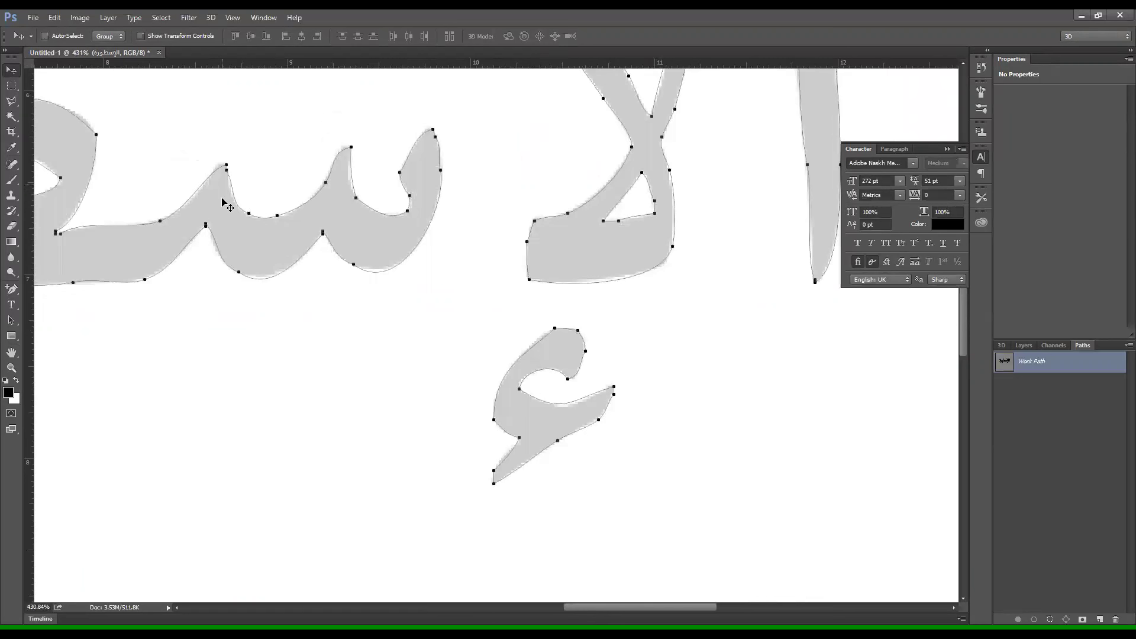
scroll(287, 166, "up", 2, "alt")
scroll(354, 204, "up", 2, "alt")
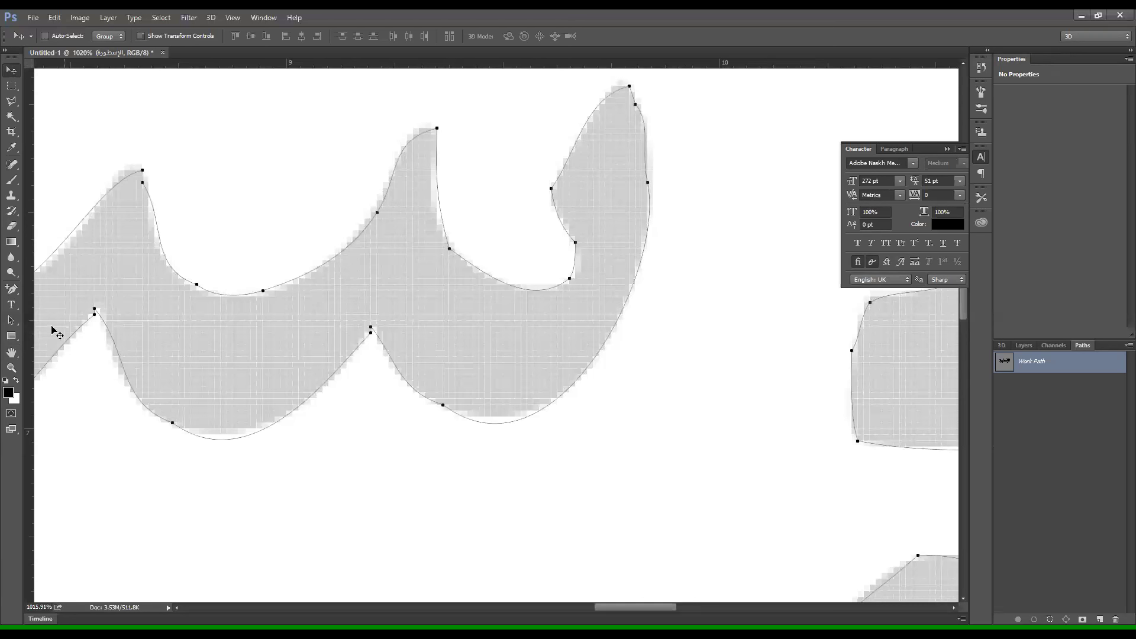
left_click(11, 320)
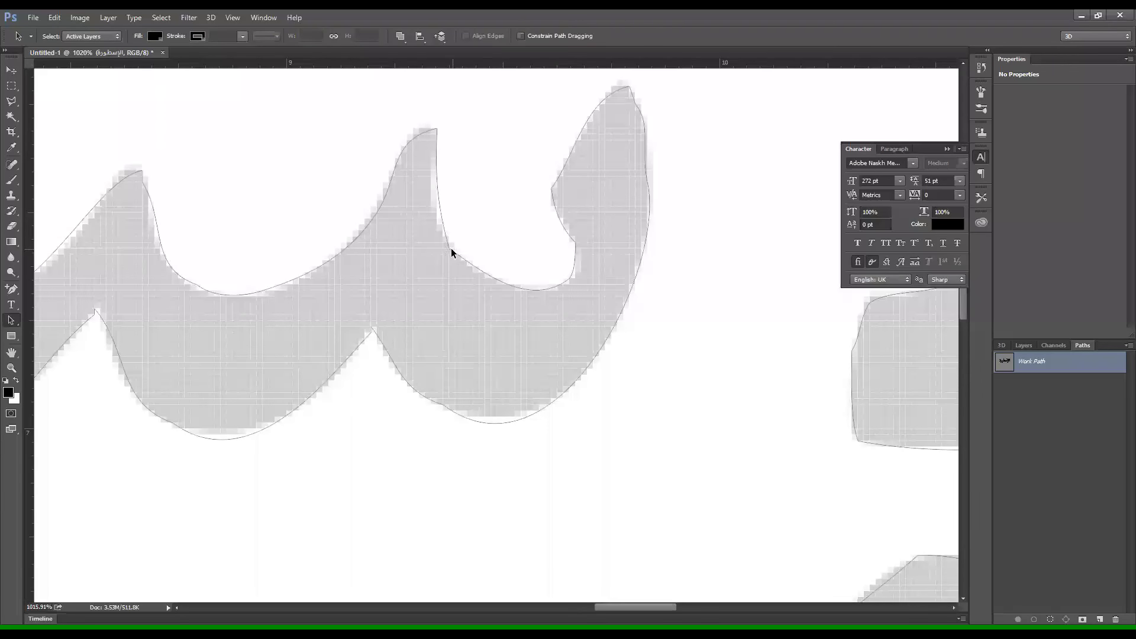
With Direct Selection, reshape path curves along the letter's inner bend and white counter
right_click(11, 322)
left_click(36, 330)
left_click(452, 253)
scroll(448, 251, "up", 2, "alt")
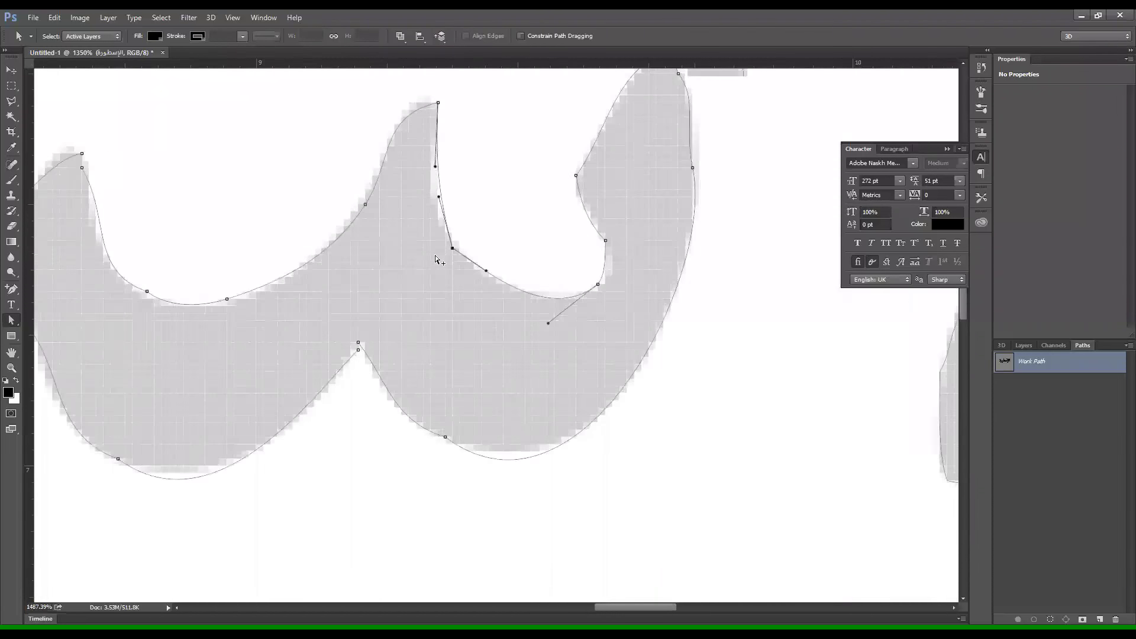
scroll(449, 252, "up", 3, "alt")
left_click_drag(446, 145, 431, 164)
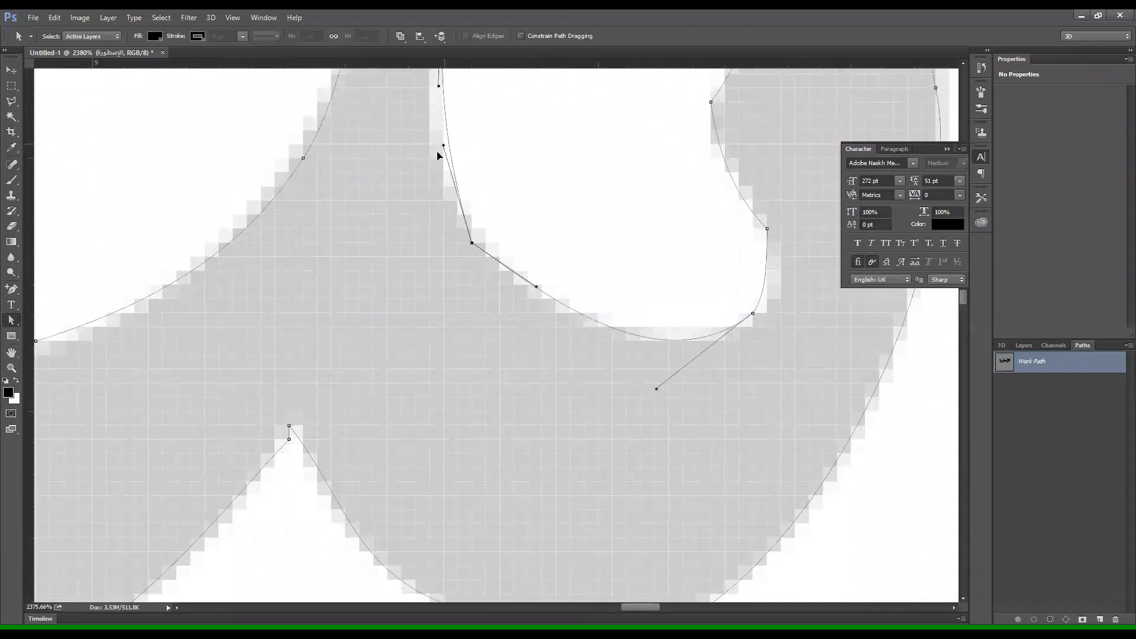
left_click_drag(537, 287, 528, 307)
Move the lower-bend anchor to tighten its curve, then view all work path anchors
left_click(752, 314)
left_click_drag(752, 315, 739, 327)
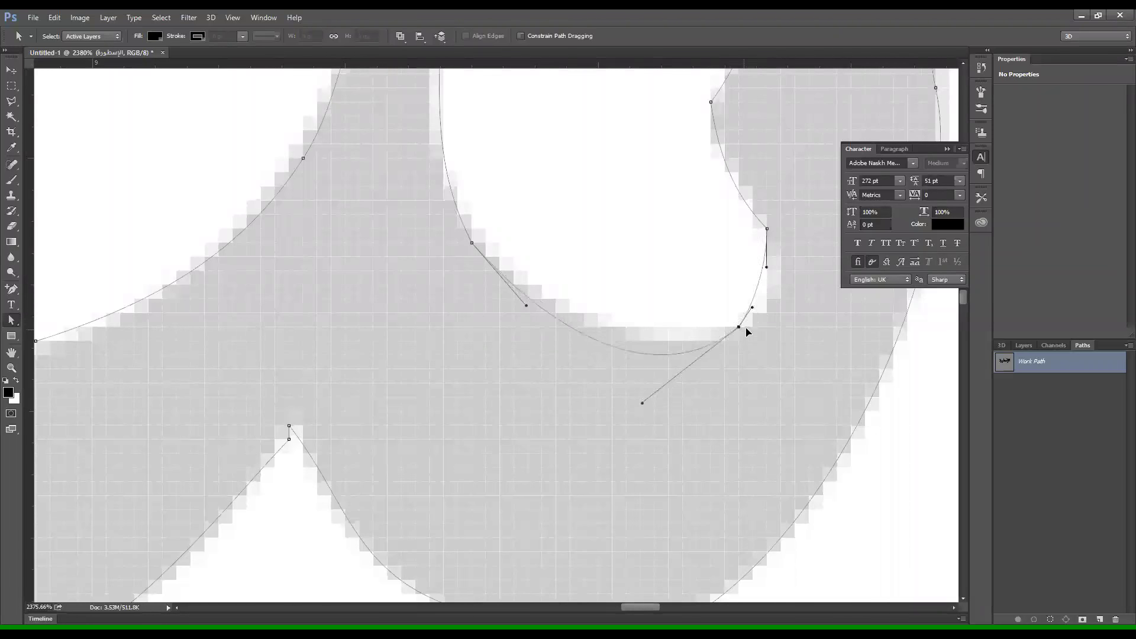
scroll(723, 365, "down", 2, "alt")
scroll(721, 365, "down", 2, "alt")
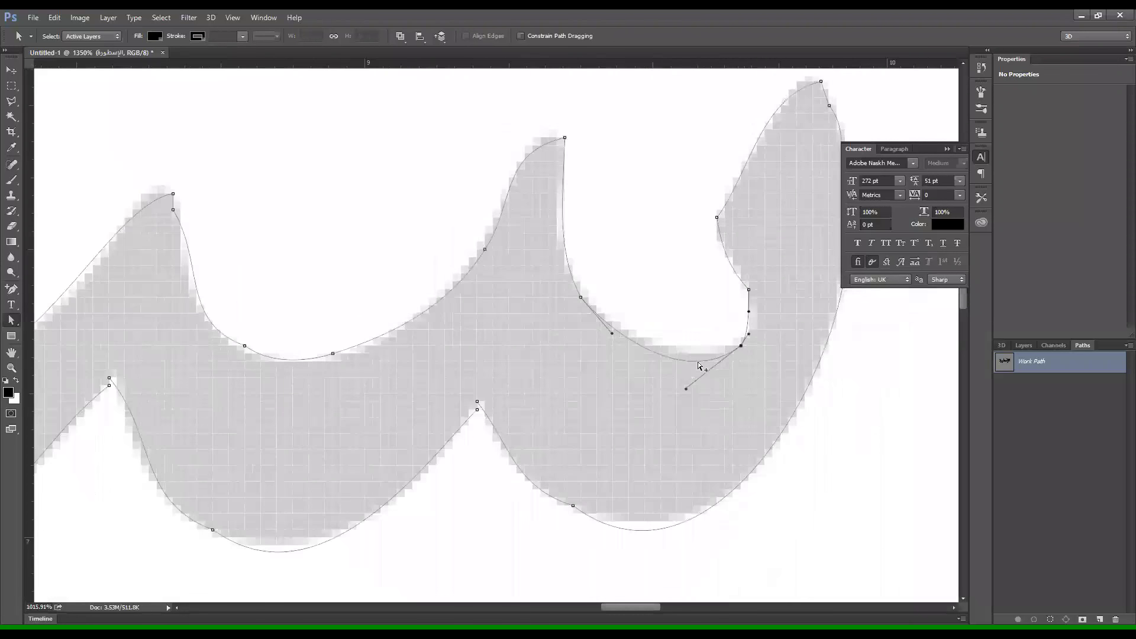
scroll(427, 347, "down", 2, "alt")
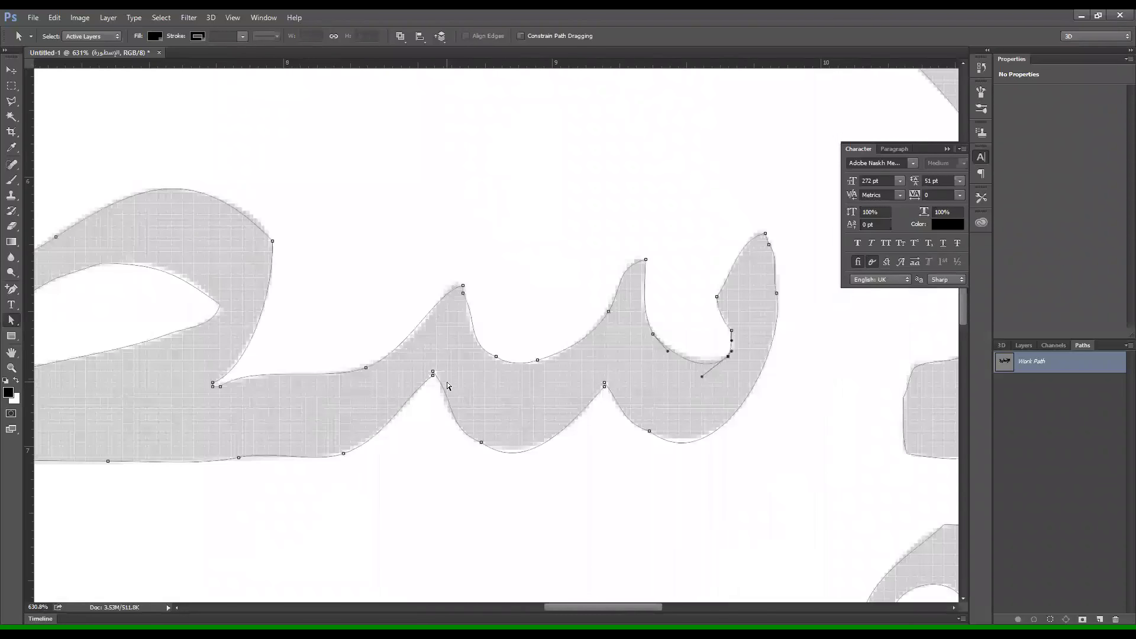
scroll(446, 382, "down", 2, "alt")
left_click(445, 377)
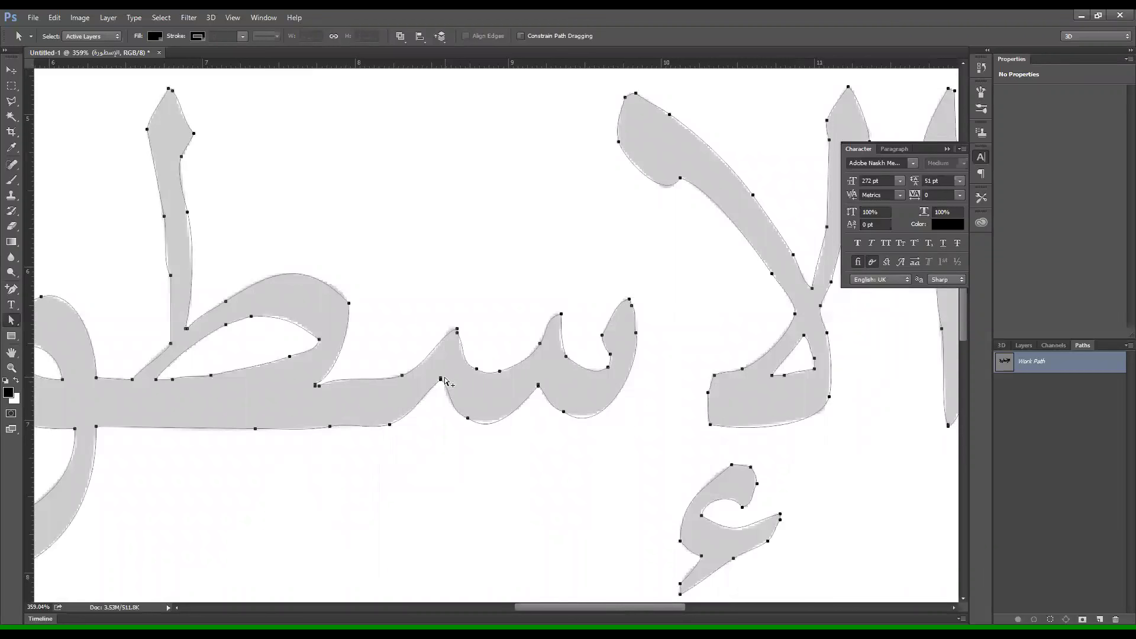
scroll(445, 382, "down", 2, "alt")
Turn the Arabic word's letter selection into a Work Path from the Paths panel
key("ctrl+Return")
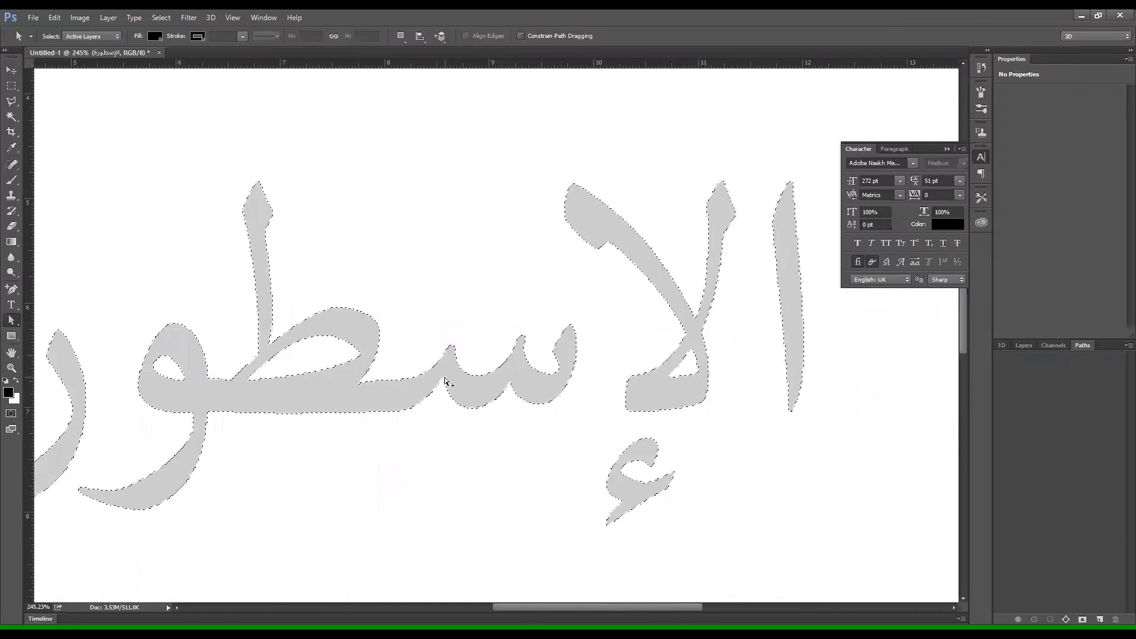
scroll(445, 381, "down", 2, "alt")
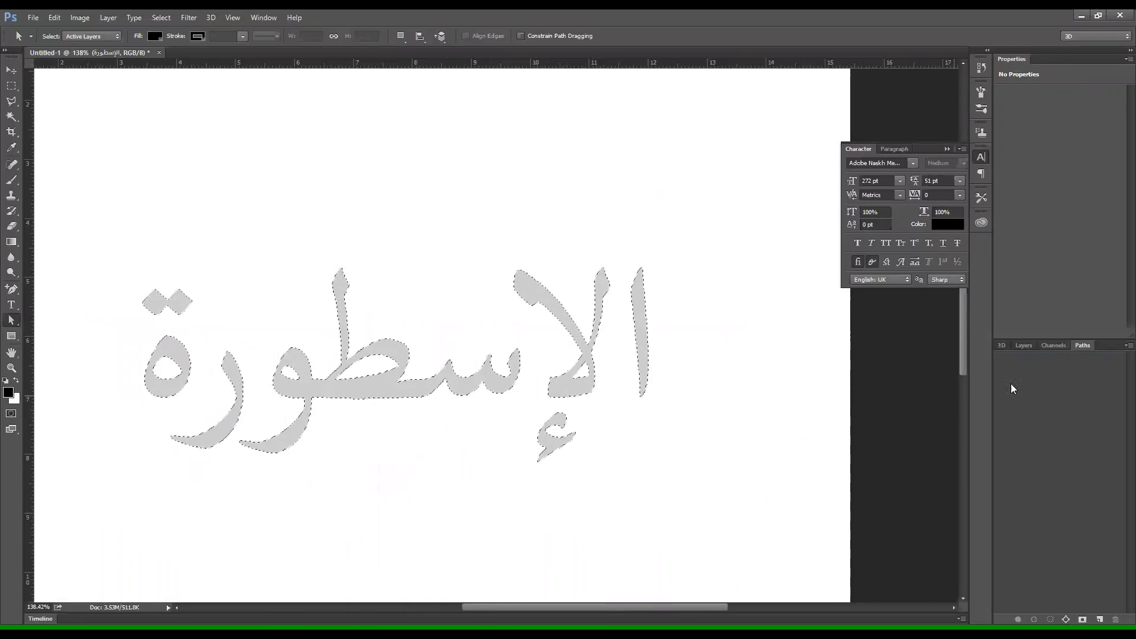
left_click(1127, 345)
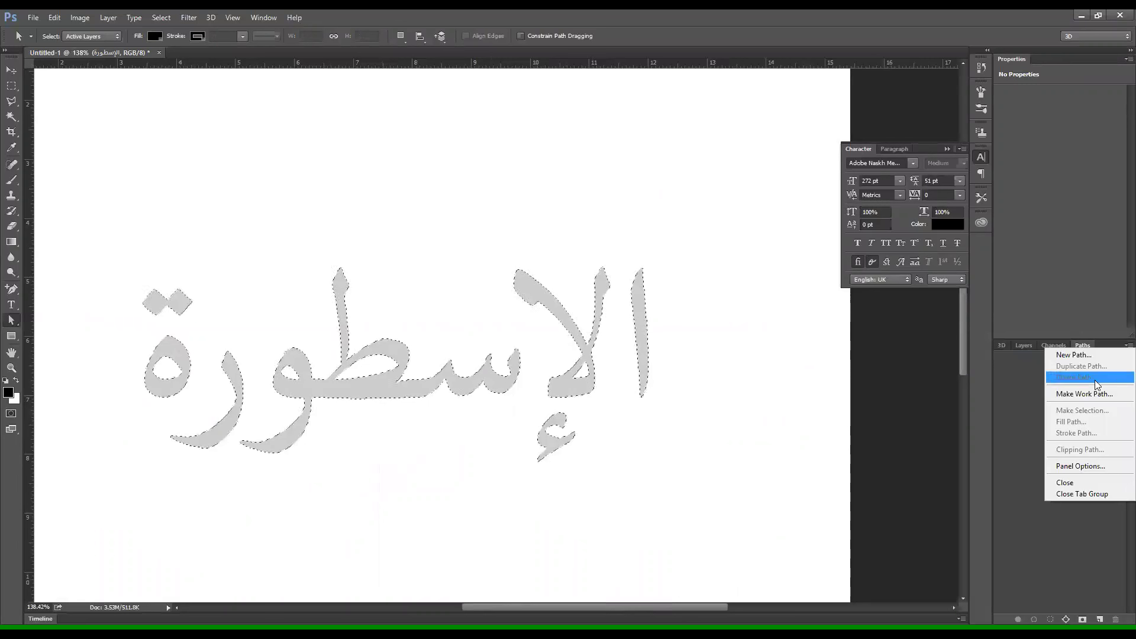
left_click(1088, 393)
left_click(617, 221)
scroll(482, 334, "up", 3, "alt")
scroll(484, 335, "down", 2, "alt")
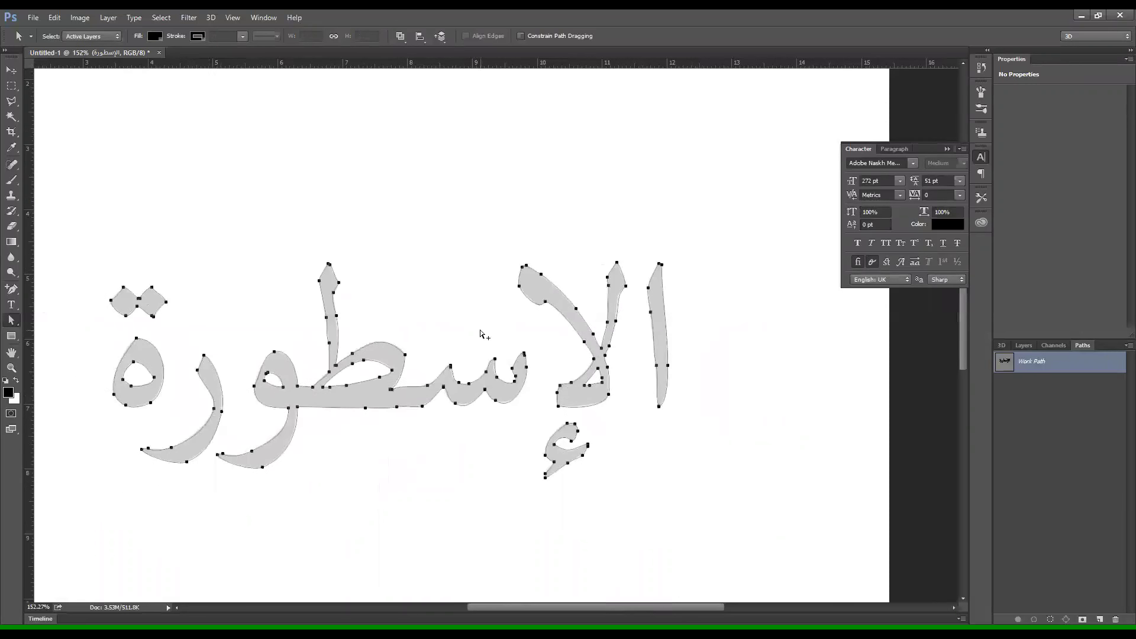
Export the paths to Illustrator and clear the suggested file name
left_click(33, 18)
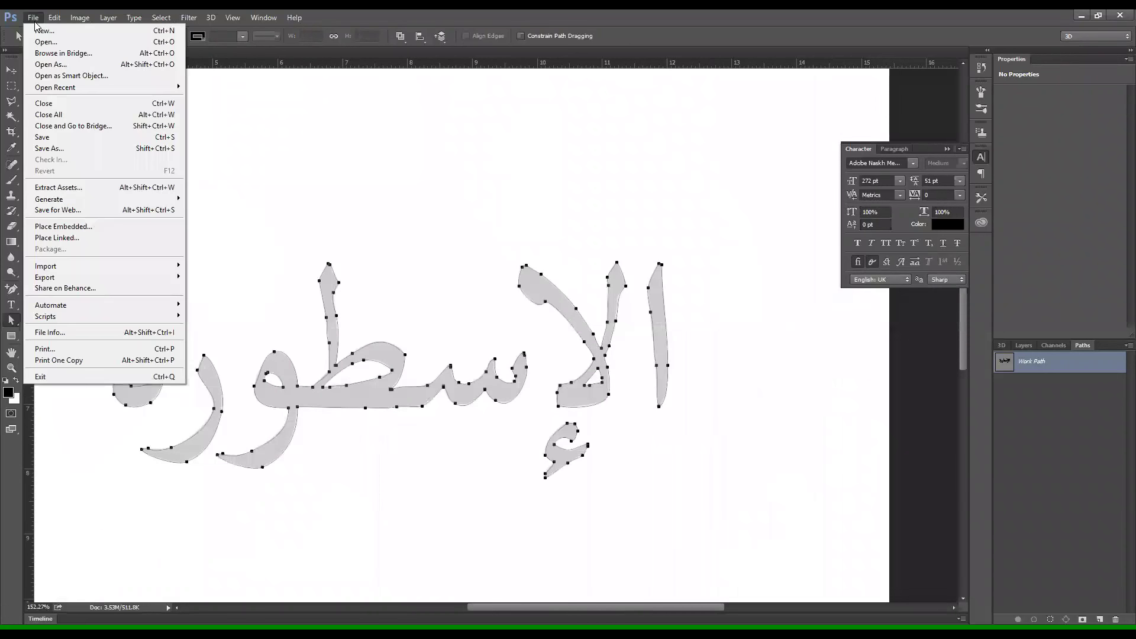
mouse_move(46, 277)
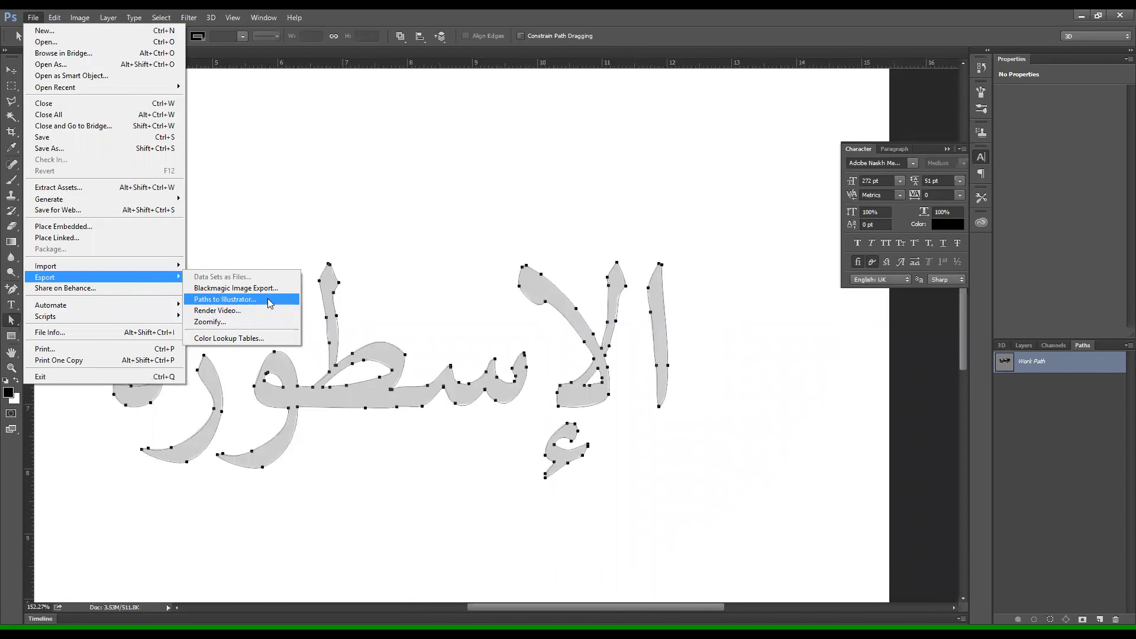
left_click(267, 299)
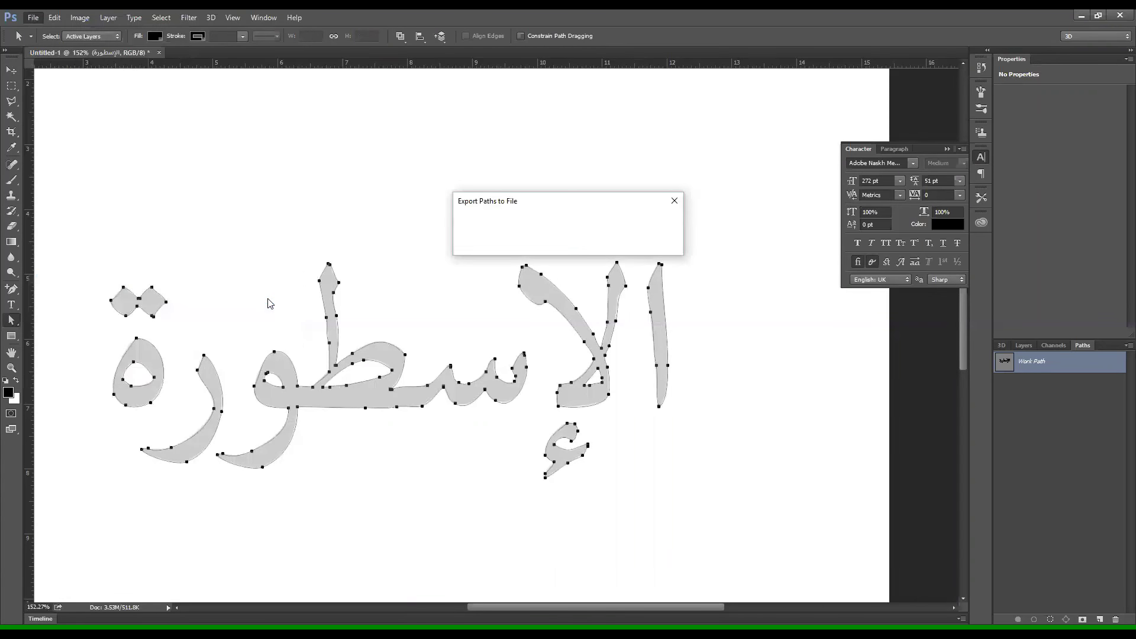
left_click(635, 225)
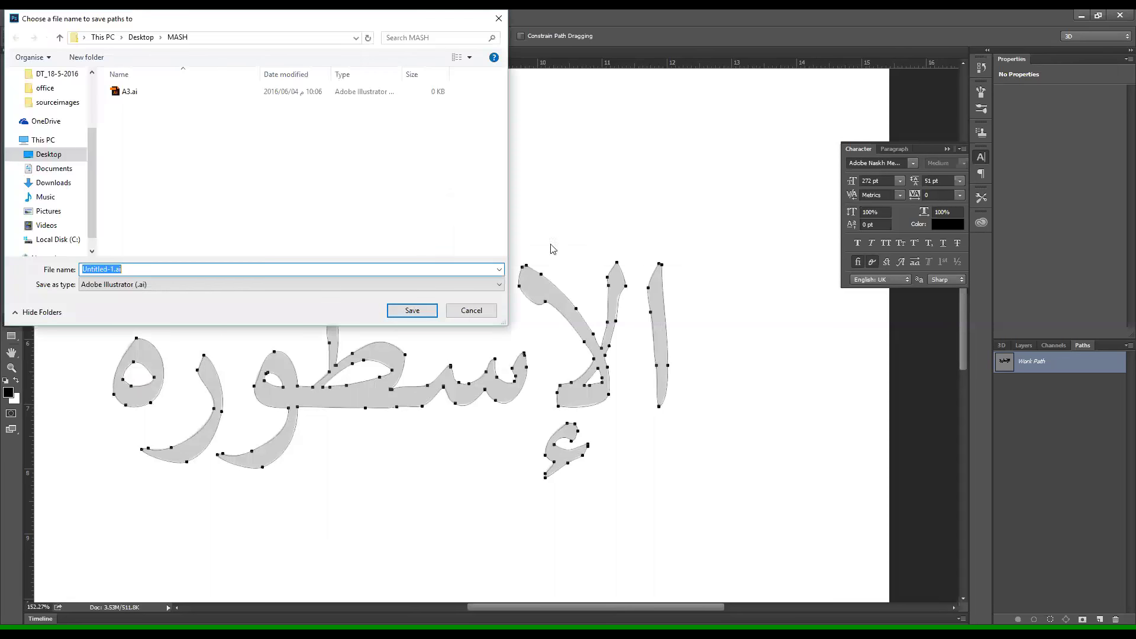
key("BackSpace")
Save the exported paths as 'a3', then orbit around Maya's empty grid
type("a3")
left_click(412, 311)
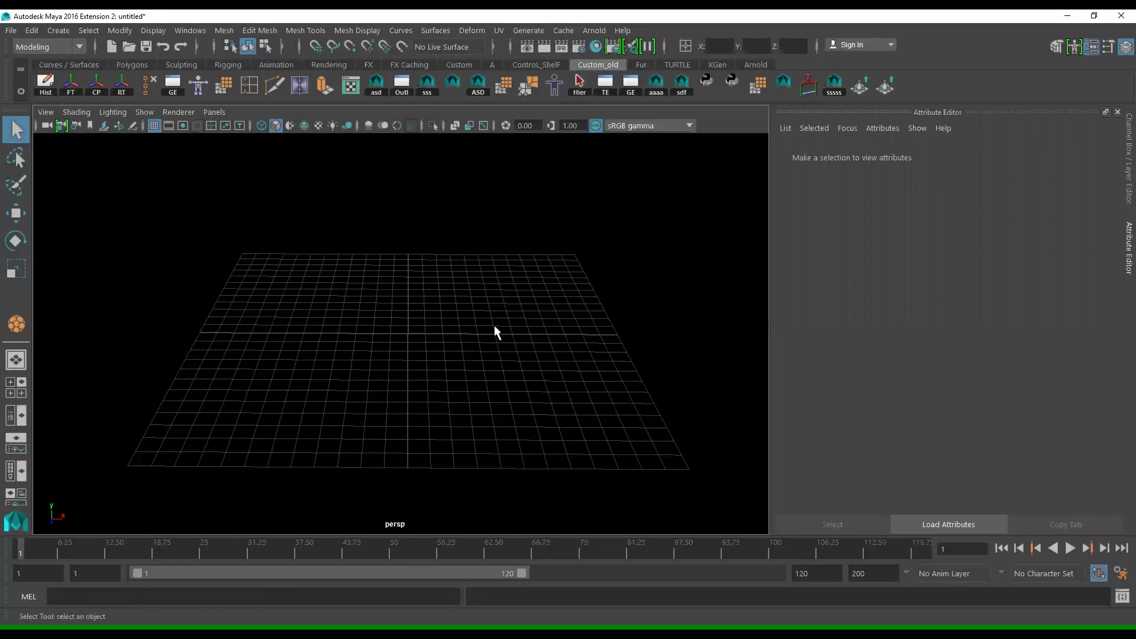
mouse_move(499, 336)
left_mouse_down("alt")
mouse_move(446, 314)
mouse_move(526, 335)
mouse_move(503, 329)
mouse_move(489, 350)
mouse_move(484, 338)
left_mouse_up("alt")
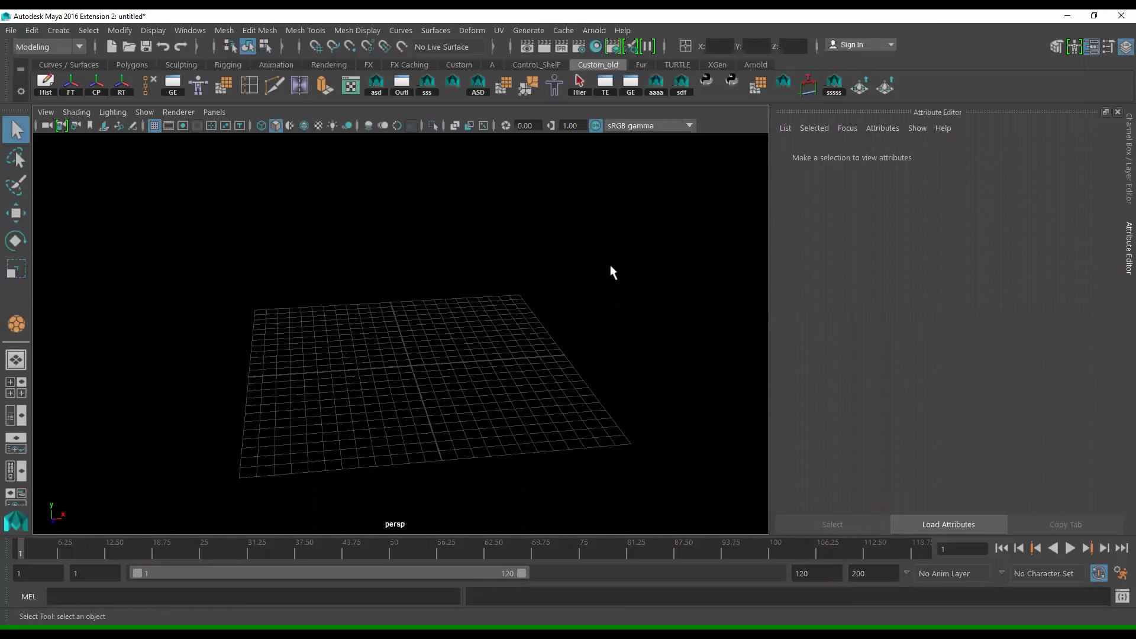
mouse_move(609, 236)
left_mouse_down("alt")
mouse_move(608, 291)
mouse_move(593, 286)
mouse_move(603, 278)
left_mouse_up("alt")
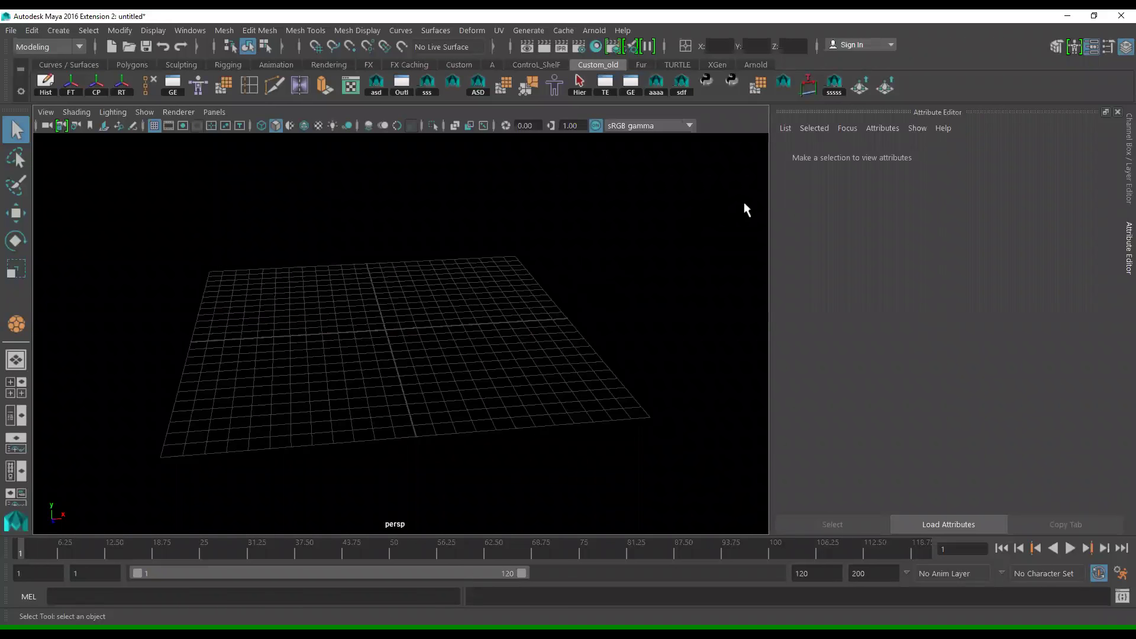
Import A1.ai into the Maya scene
left_click(10, 30)
mouse_move(58, 215)
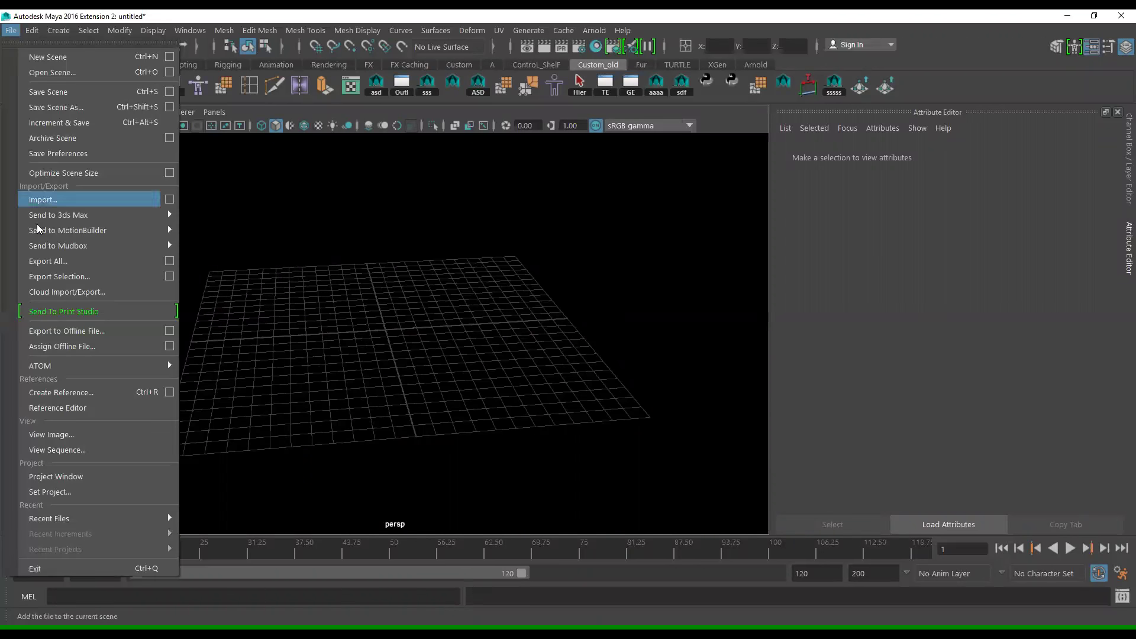
left_click(62, 200)
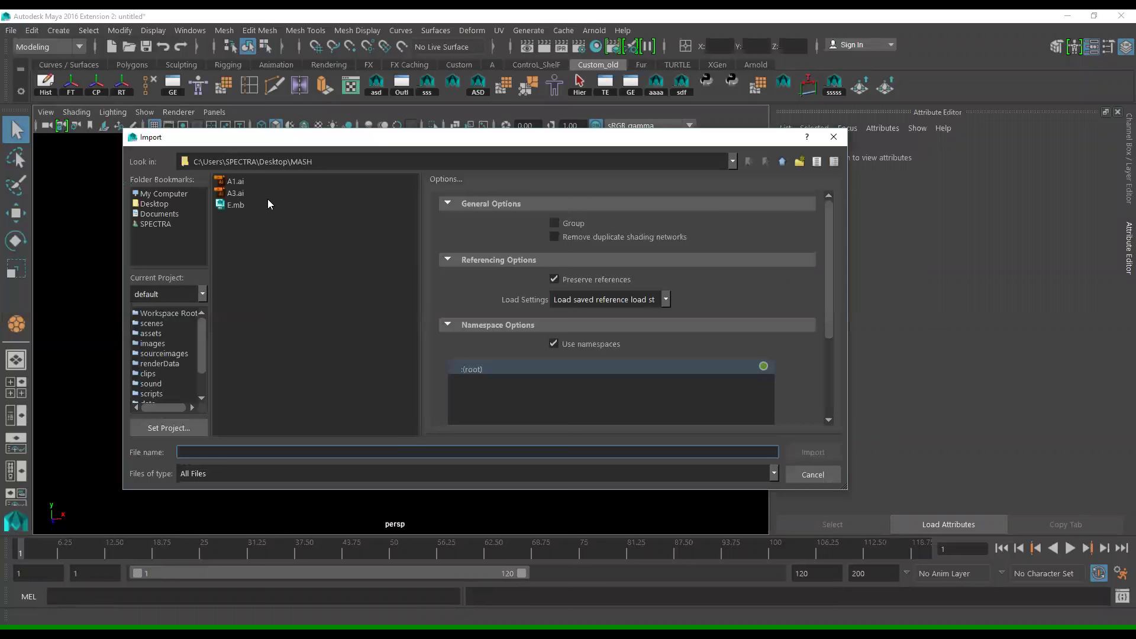
left_click(235, 183)
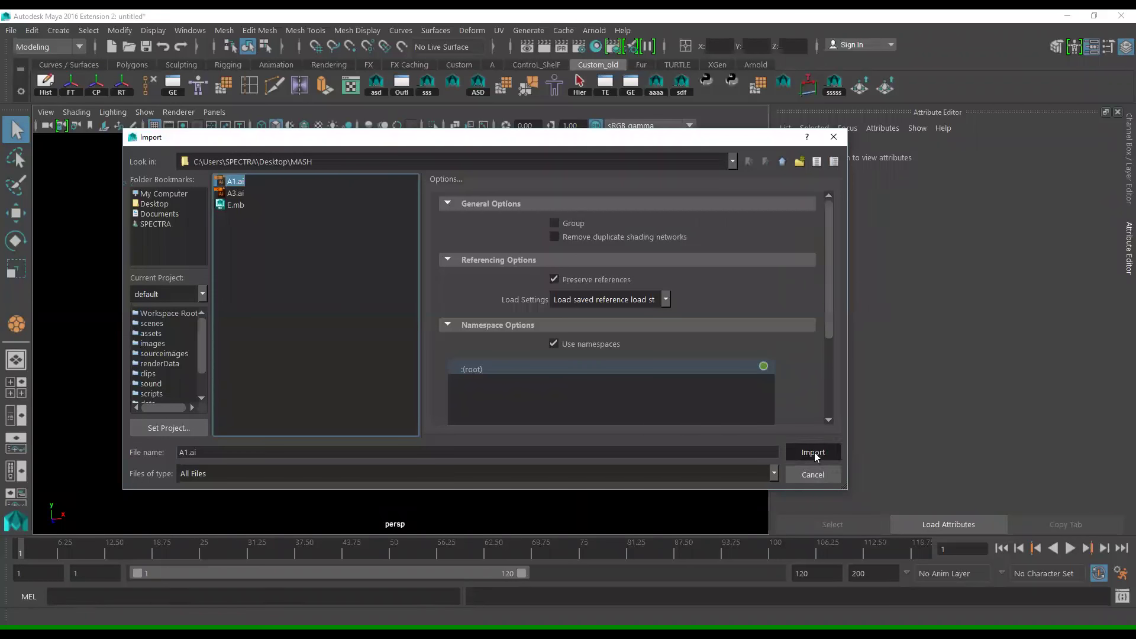
left_click(814, 452)
key("a")
Select and frame the imported Arabic word curves, then zoom in to inspect the strokes
left_click_drag(355, 208, 746, 347)
key("f")
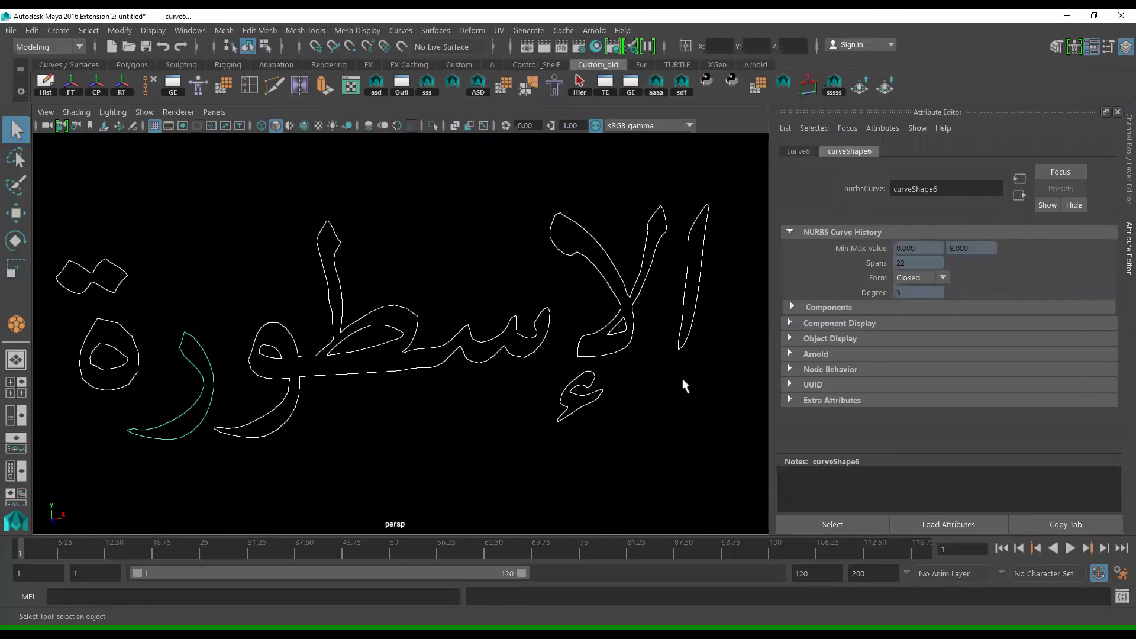
mouse_move(520, 423)
left_mouse_down("alt")
mouse_move(520, 413)
mouse_move(527, 432)
mouse_move(512, 431)
left_mouse_up("alt")
scroll(527, 432, "down", 2)
middle_click_drag(510, 439, 519, 431, "alt")
right_click_drag(519, 432, 727, 552, "alt")
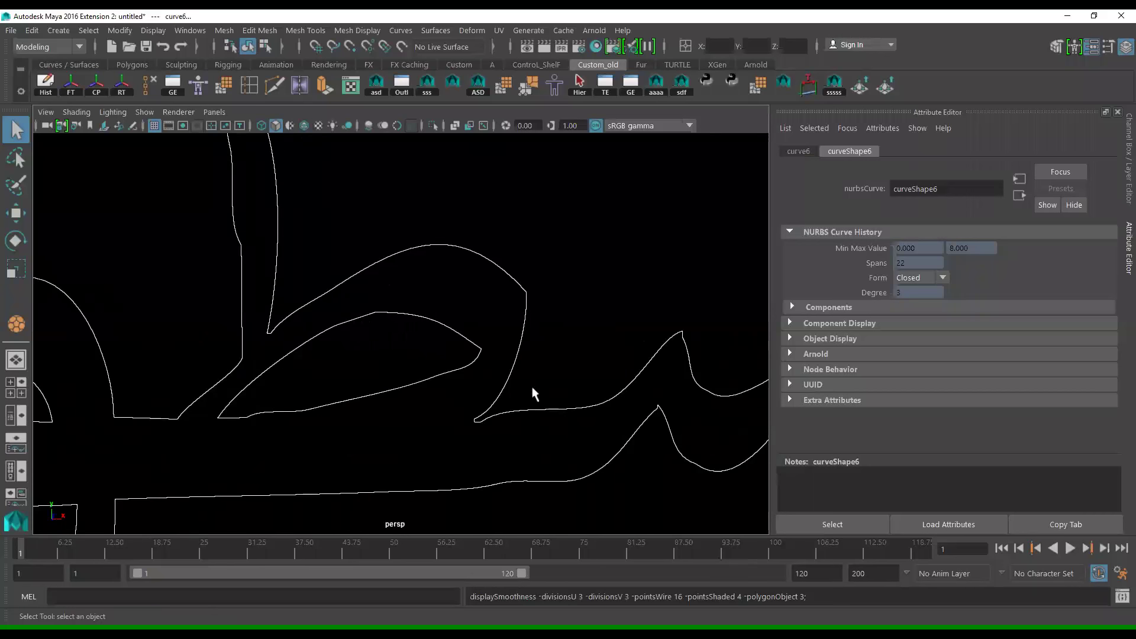
mouse_move(609, 393)
right_mouse_down("alt")
mouse_move(500, 317)
mouse_move(531, 388)
mouse_move(540, 342)
mouse_move(396, 398)
mouse_move(299, 359)
right_mouse_up("alt")
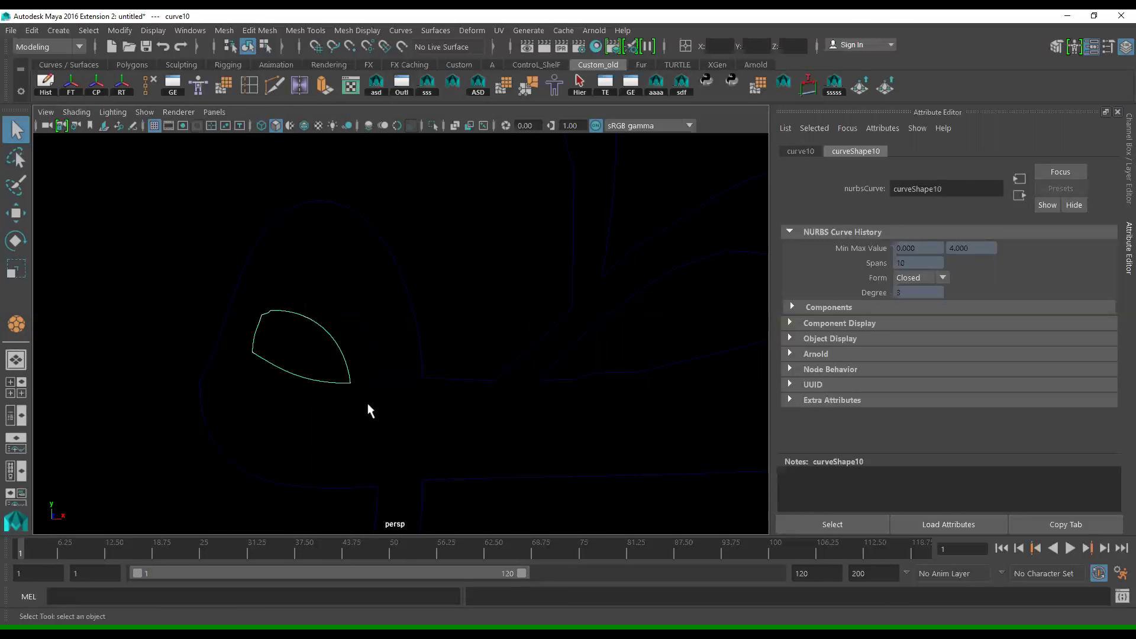
left_click_drag(388, 325, 495, 413)
mouse_move(557, 472)
right_mouse_down("alt")
mouse_move(304, 296)
mouse_move(461, 450)
mouse_move(705, 510)
mouse_move(492, 395)
mouse_move(592, 466)
right_mouse_up("alt")
scroll(552, 426, "down", 5)
scroll(553, 425, "down", 3)
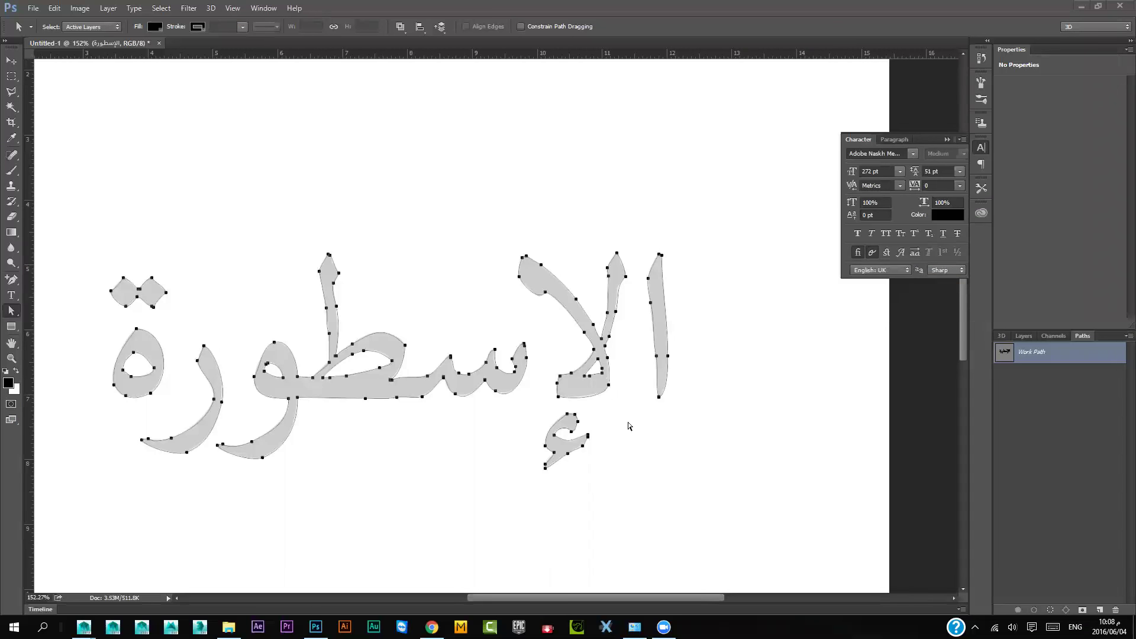
Delete the Work Path from the Paths panel and confirm
scroll(629, 426, "down", 2, "alt")
scroll(629, 426, "up", 1, "alt")
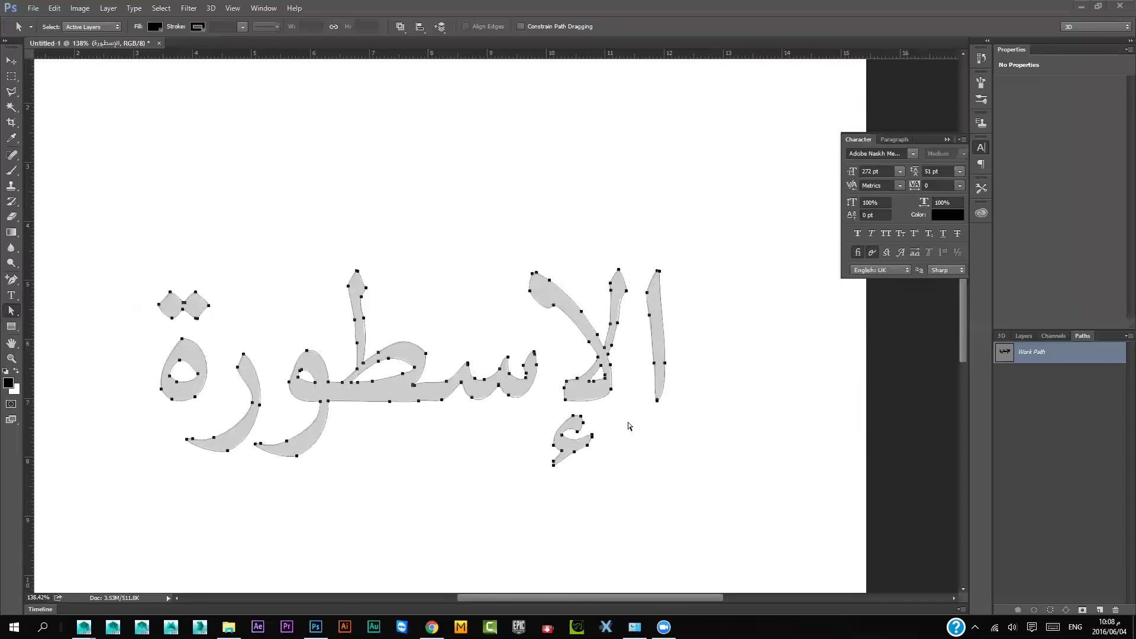
scroll(492, 421, "down", 1, "alt")
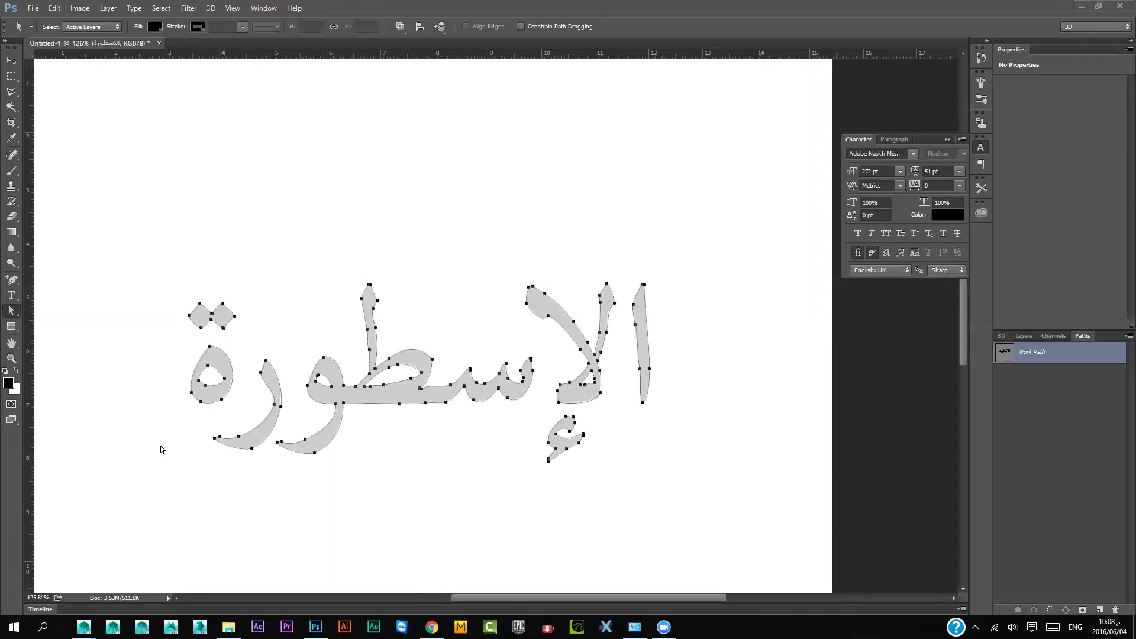
scroll(161, 449, "up", 1, "alt")
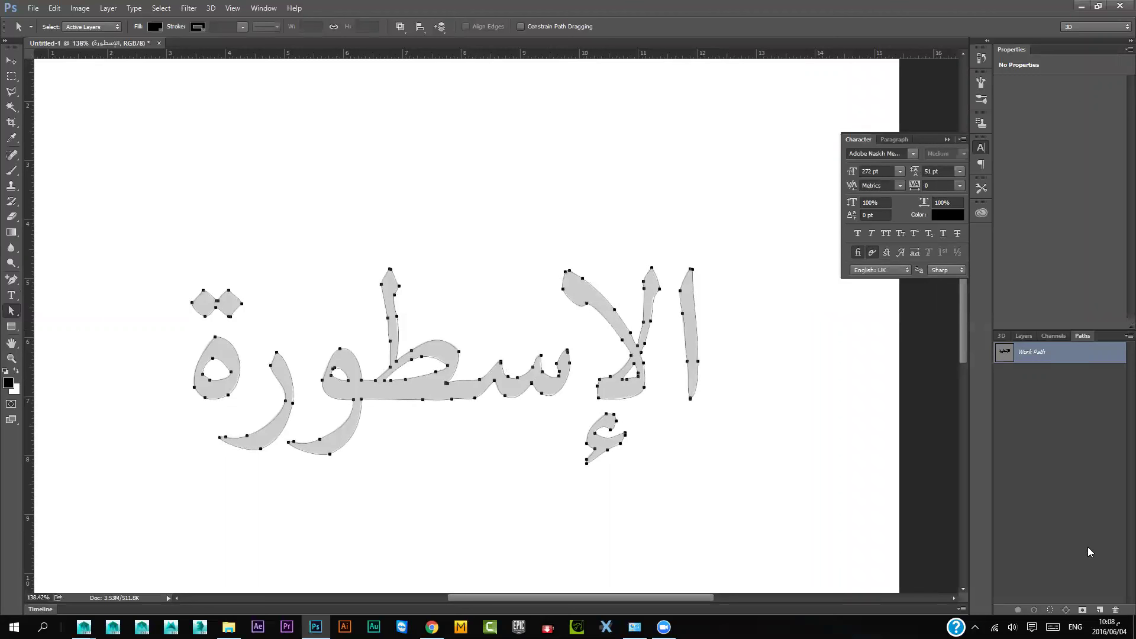
left_click(1117, 609)
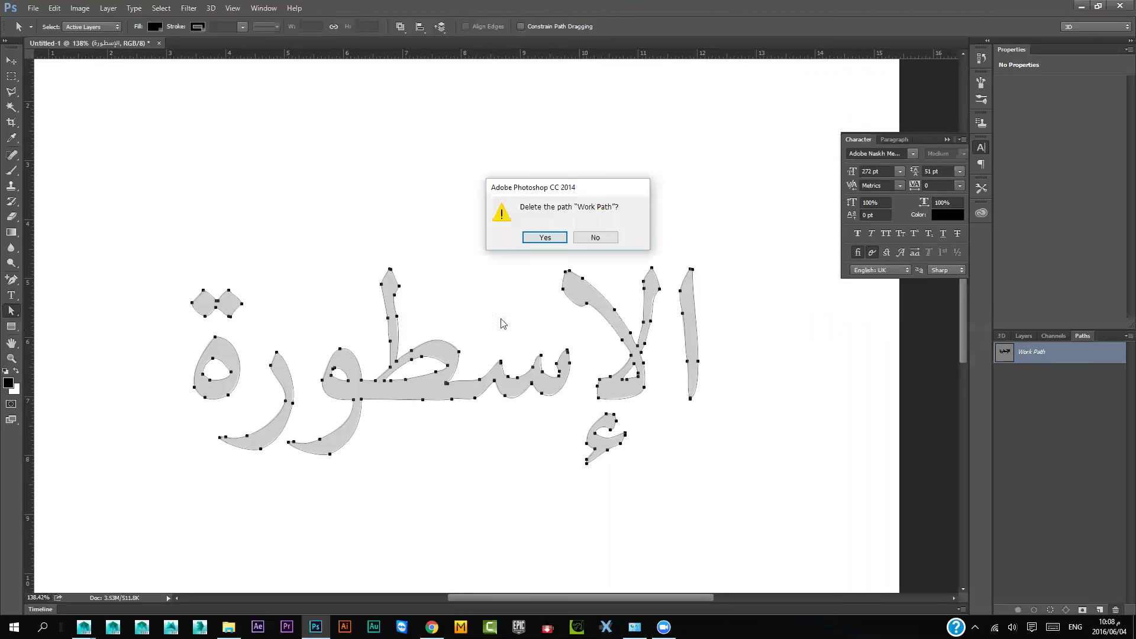
left_click(541, 240)
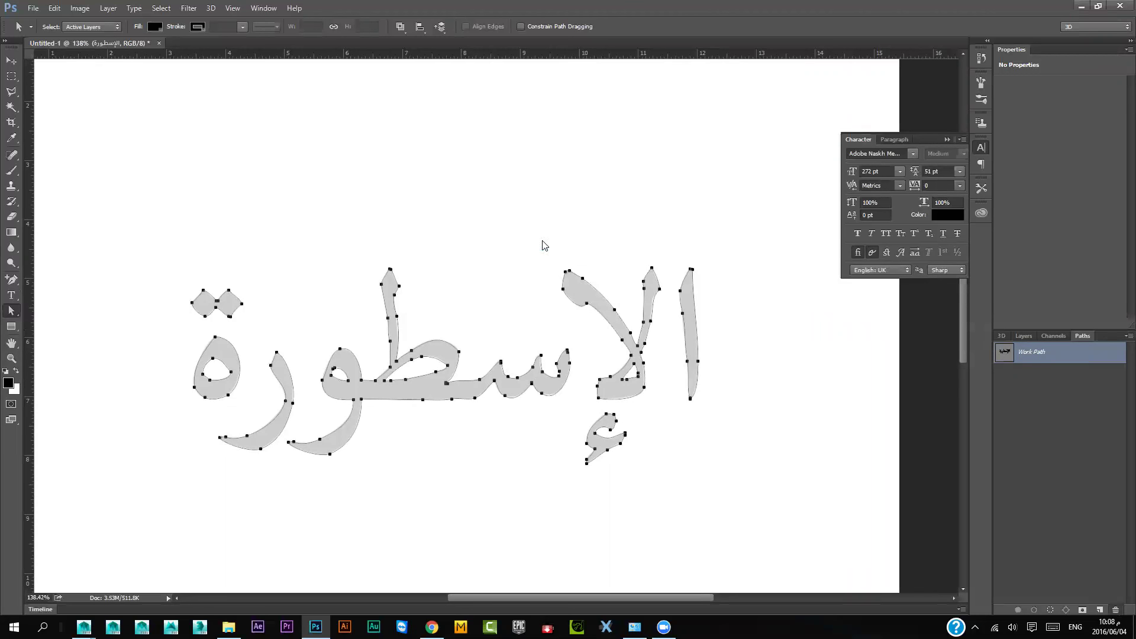
Return to the Layers panel showing the Arabic text layer and open the Type menu
left_click(1053, 335)
left_click(1022, 335)
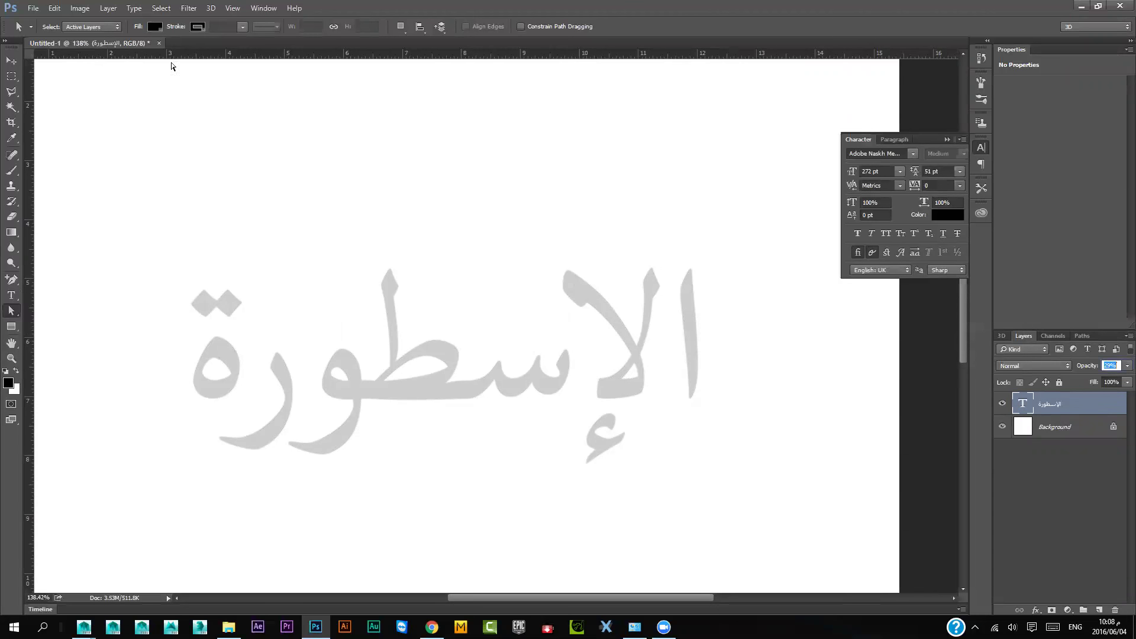
left_click(134, 9)
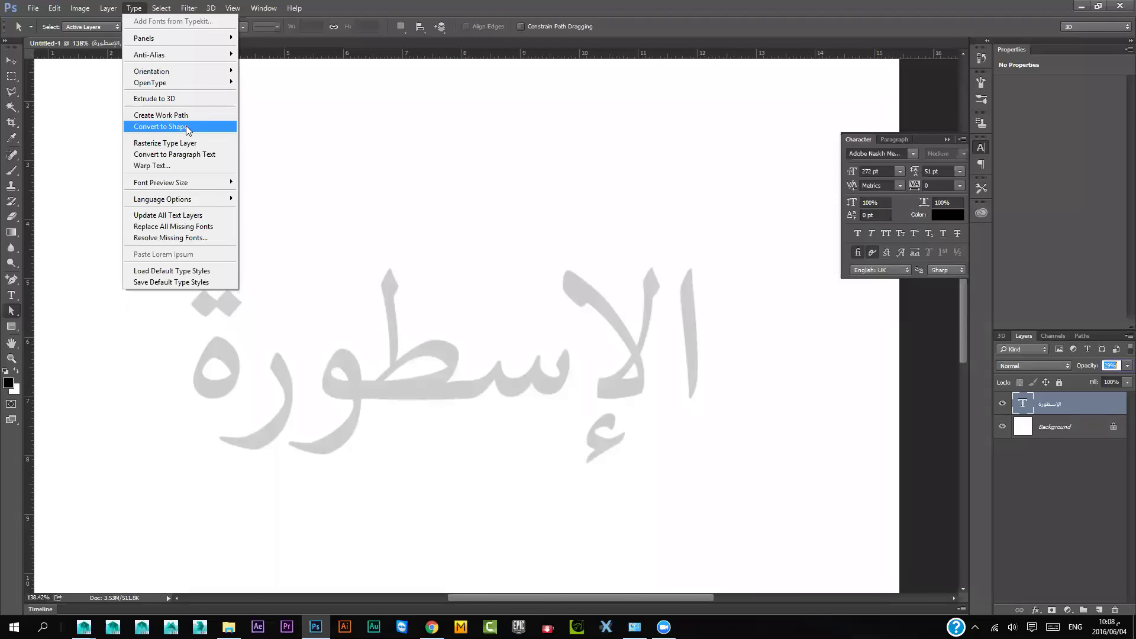
Convert the Arabic text layer into a shape
left_click(189, 129)
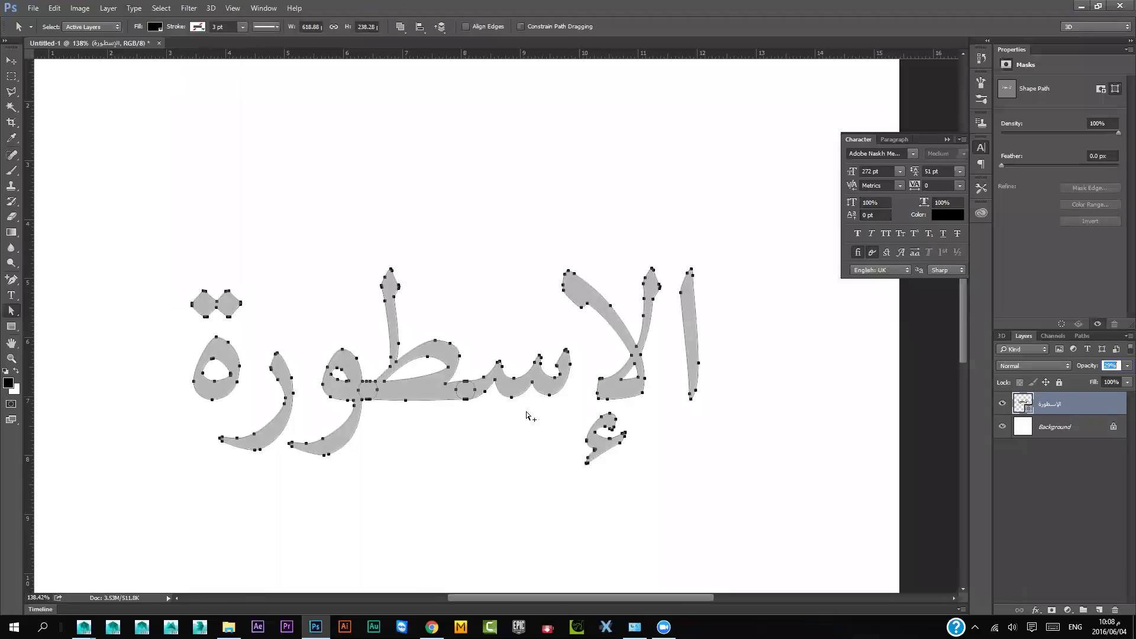
left_click(498, 423)
scroll(495, 398, "up", 2, "alt")
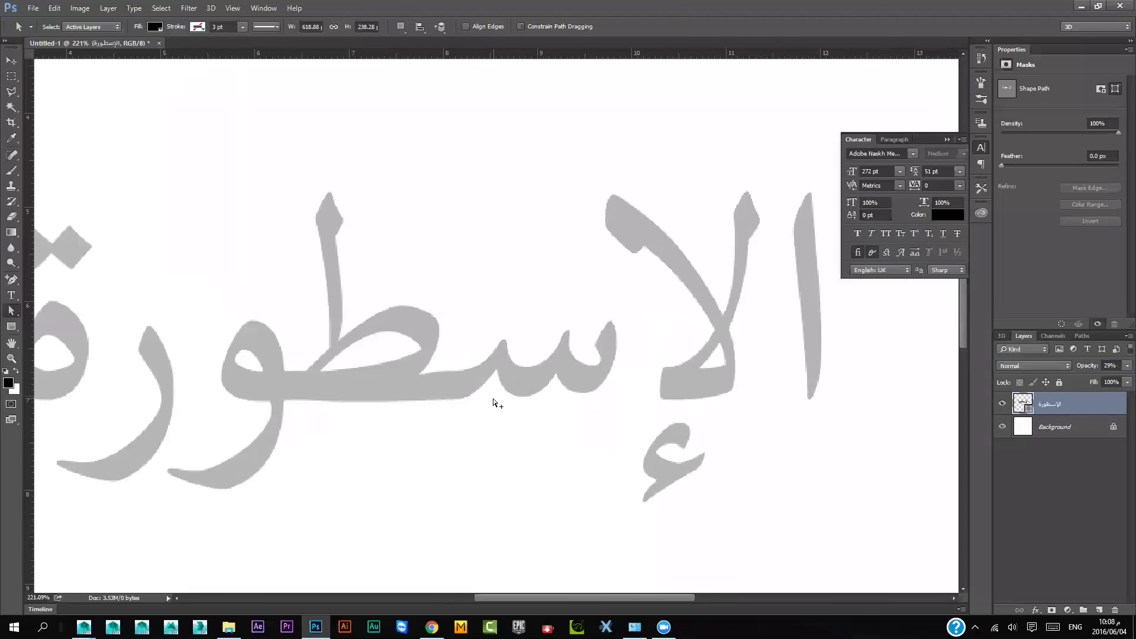
scroll(493, 398, "up", 2, "alt")
scroll(494, 397, "up", 1, "alt")
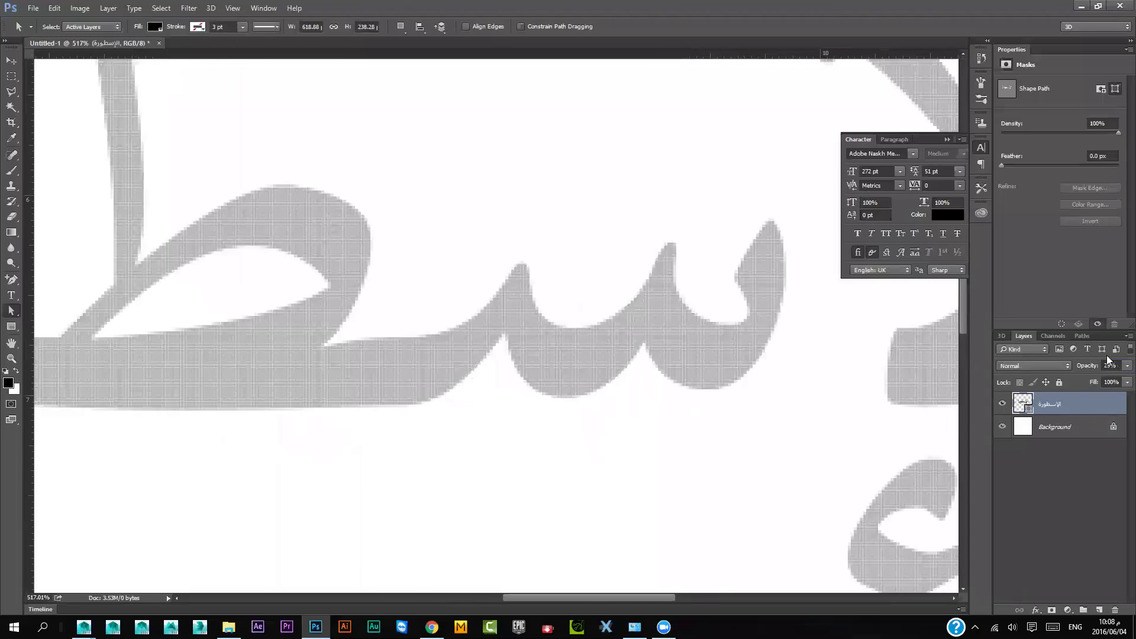
Show the Shape Path with its anchor points and frame the whole word
left_click(1081, 336)
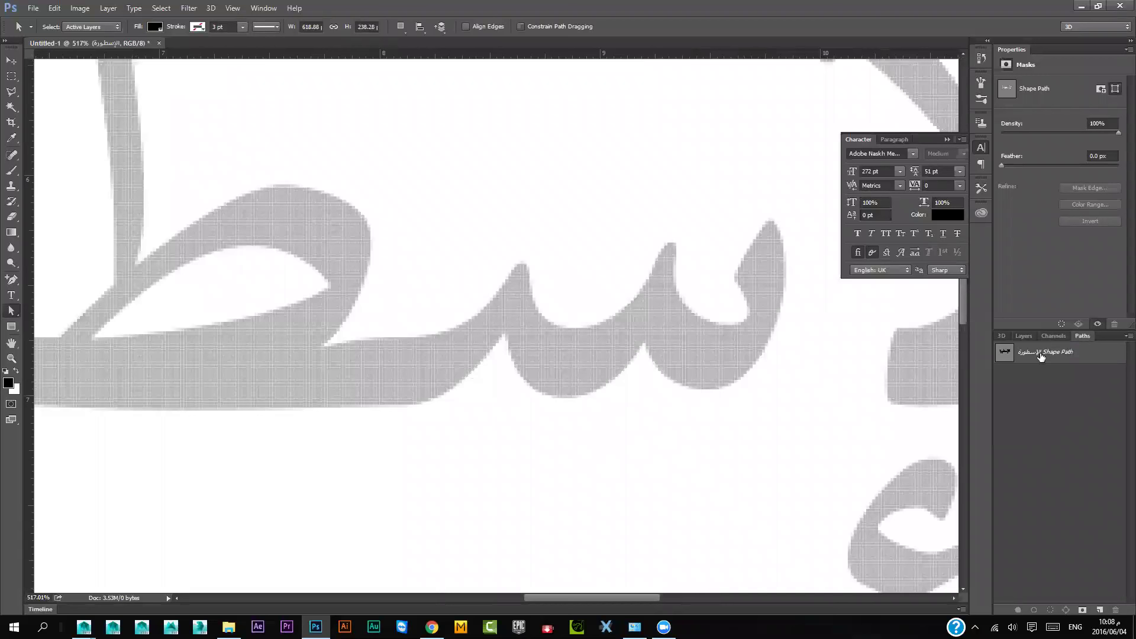
left_click(1041, 354)
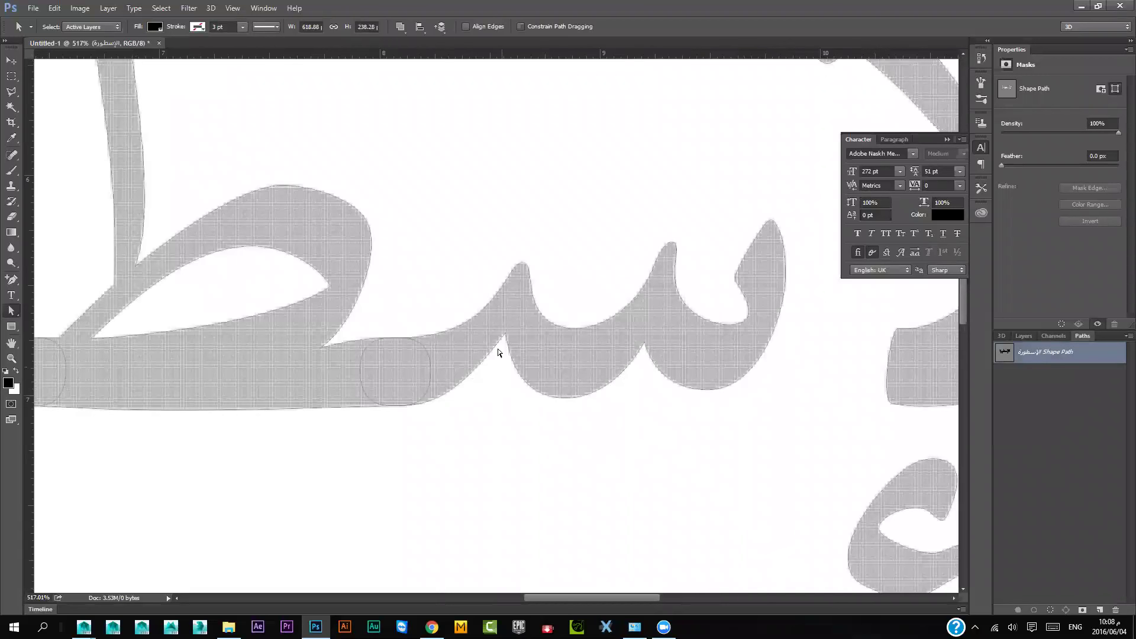
left_click(481, 311)
scroll(619, 418, "up", 2, "alt")
scroll(645, 397, "up", 1, "alt")
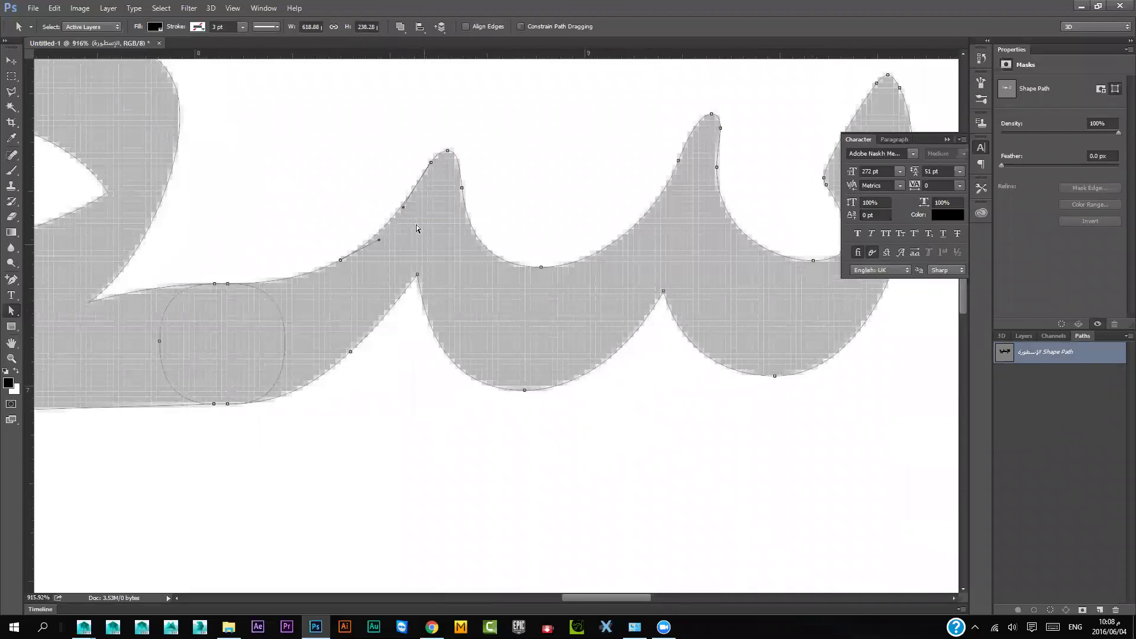
scroll(290, 294, "down", 1, "alt")
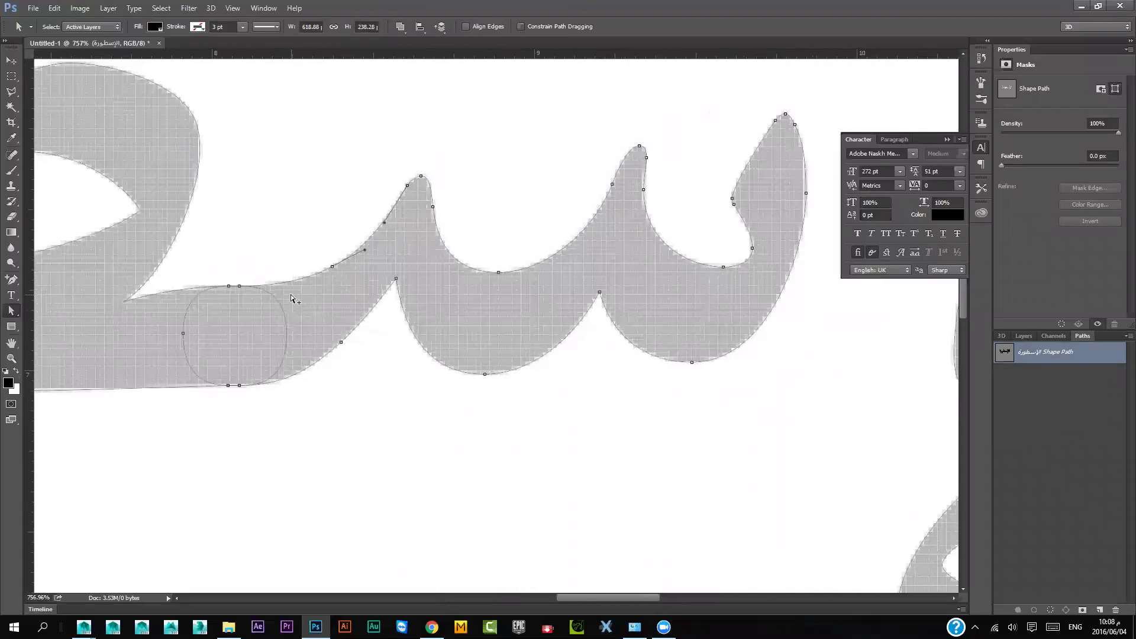
scroll(278, 282, "down", 1, "alt")
scroll(278, 282, "down", 1, "alt")
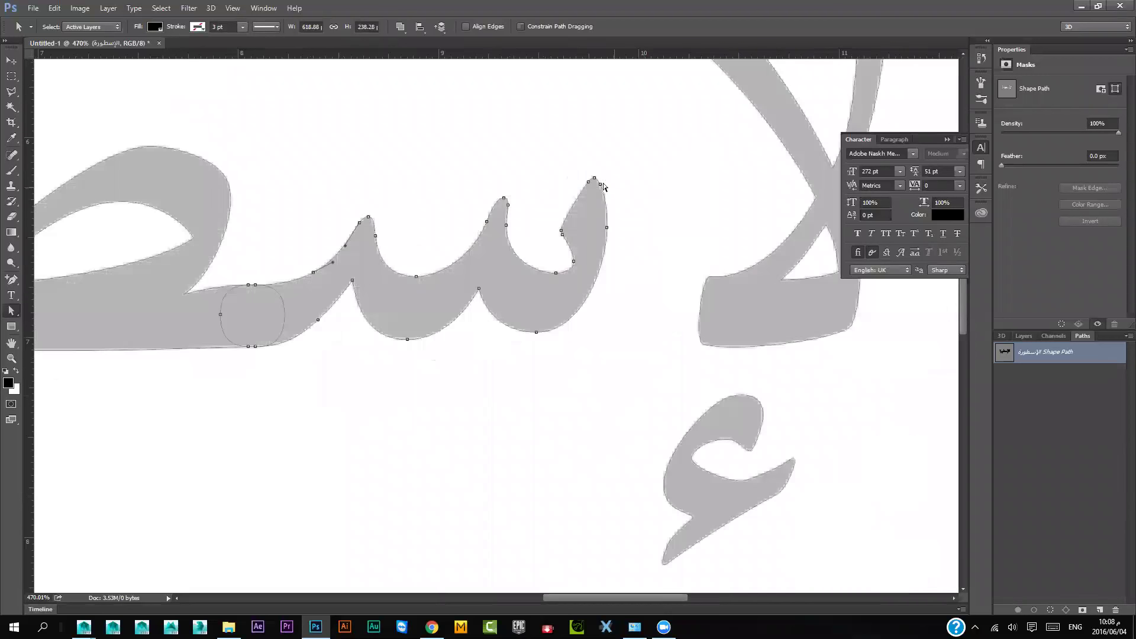
scroll(769, 485, "up", 2, "alt")
scroll(710, 477, "up", 1, "alt")
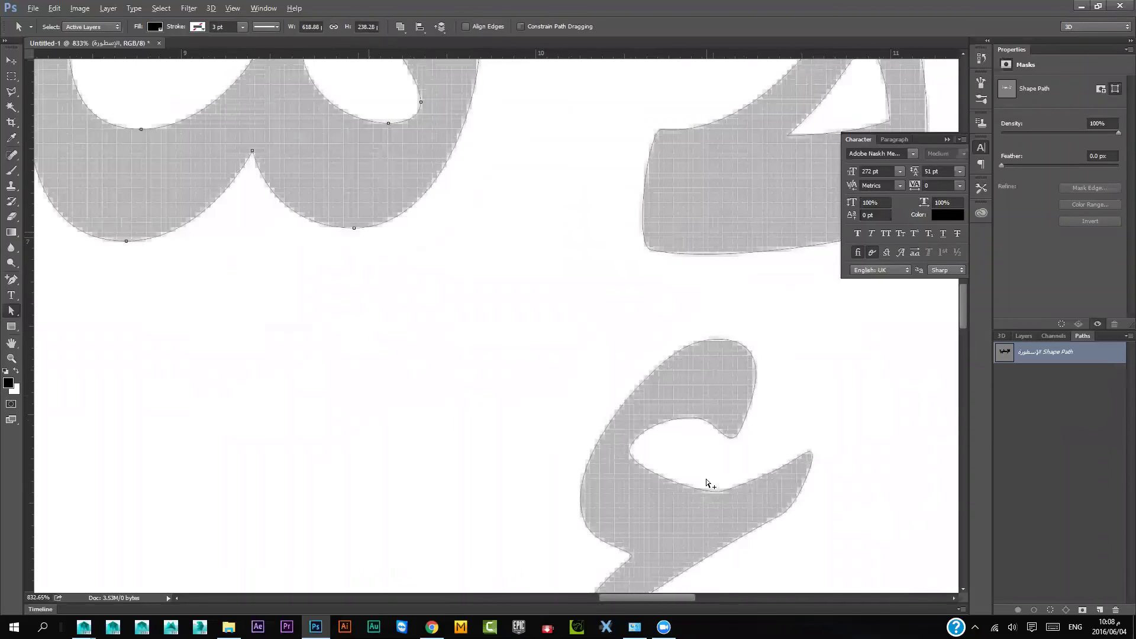
scroll(474, 411, "down", 2, "alt")
scroll(336, 350, "down", 2, "alt")
scroll(207, 335, "down", 1, "alt")
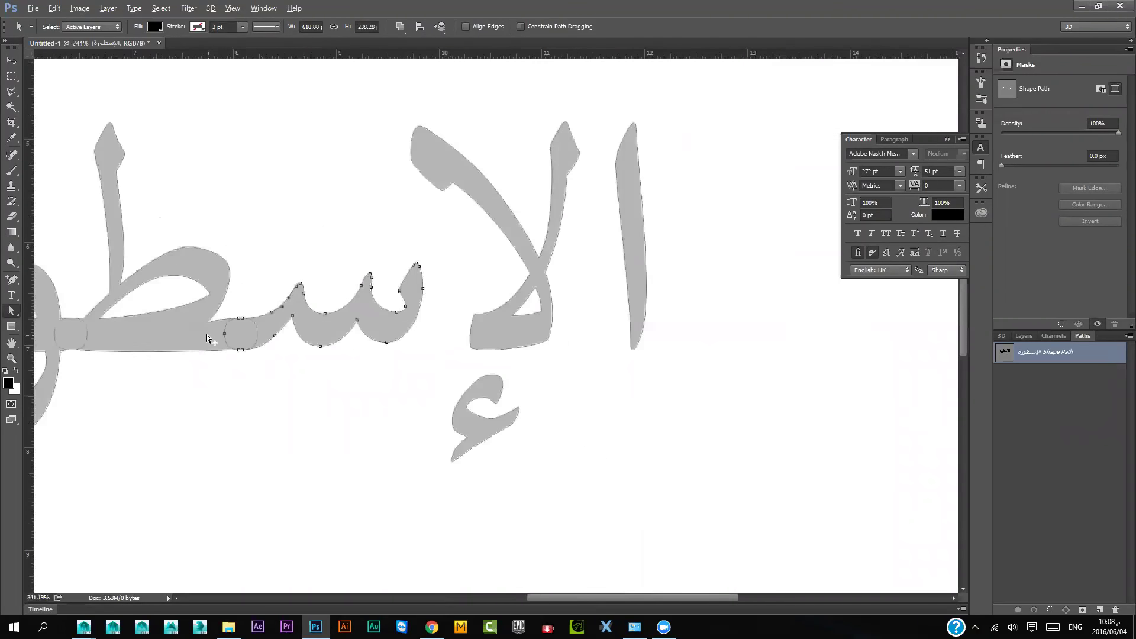
scroll(190, 367, "down", 1, "alt")
left_click_drag(181, 394, 414, 398)
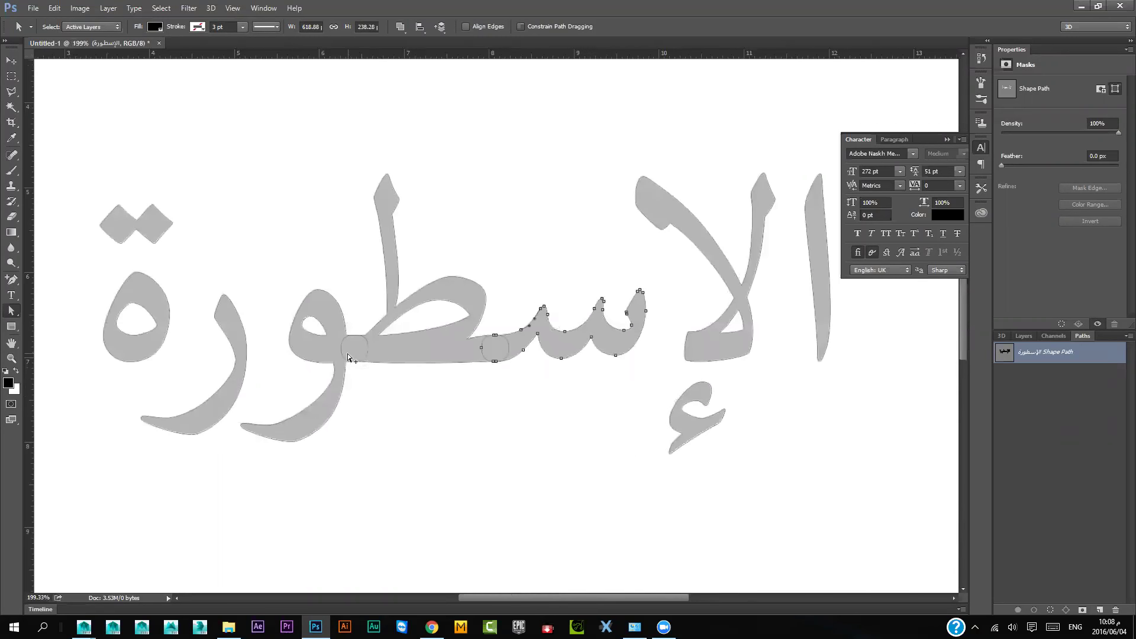
scroll(347, 353, "up", 2, "alt")
scroll(347, 354, "up", 2, "alt")
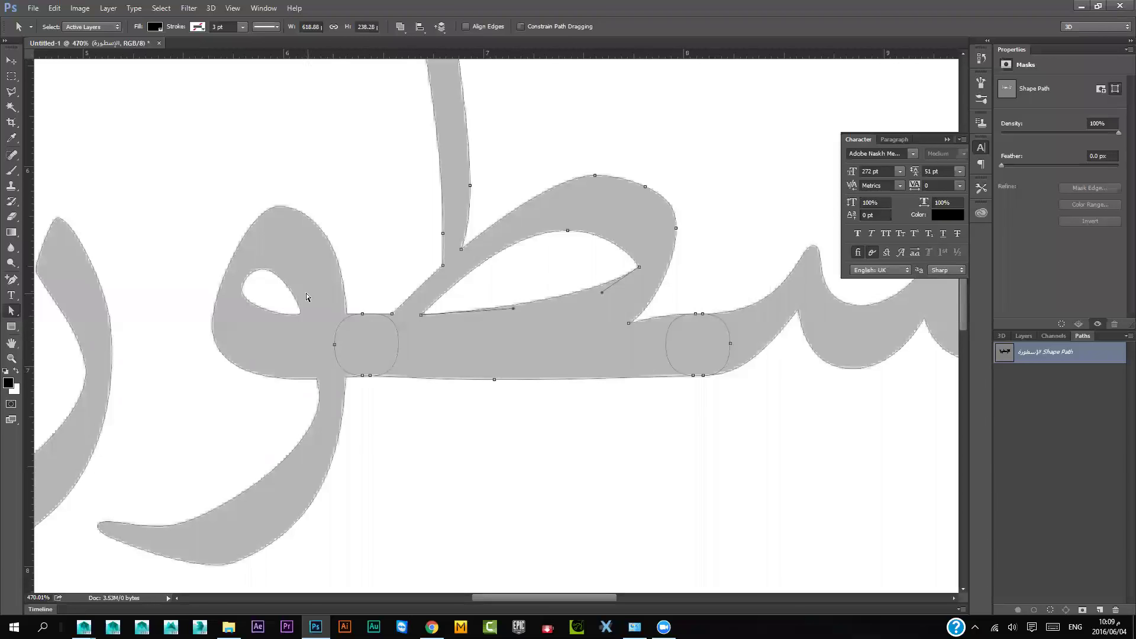
Select the و subpath and zoom to inspect its anchors
left_click(332, 246)
scroll(392, 412, "down", 3, "alt")
scroll(392, 412, "down", 2, "alt")
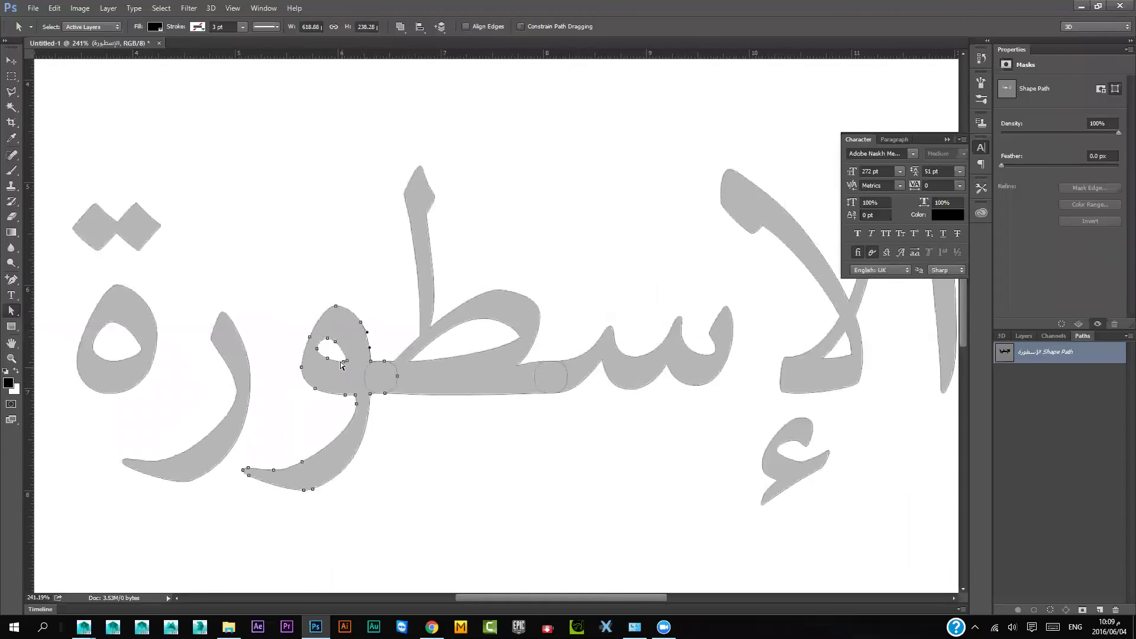
scroll(358, 388, "up", 3, "alt")
scroll(357, 384, "up", 3, "alt")
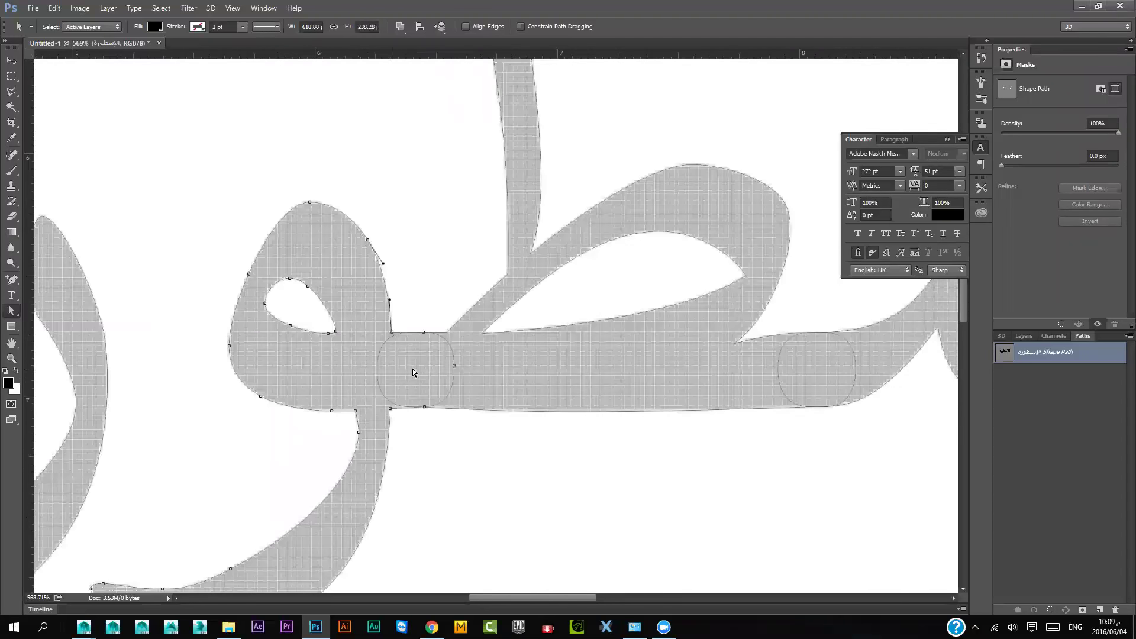
Load the Shape Path as a selection outlining all the letters
left_click(1004, 351, "ctrl")
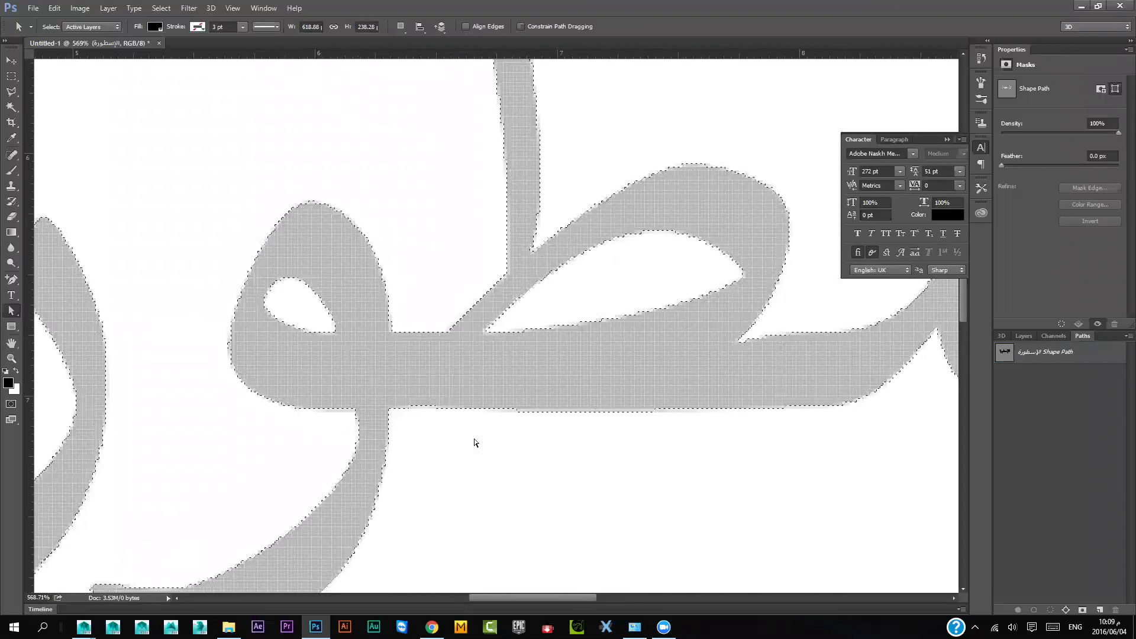
scroll(329, 339, "down", 3, "alt")
scroll(329, 339, "down", 3, "alt")
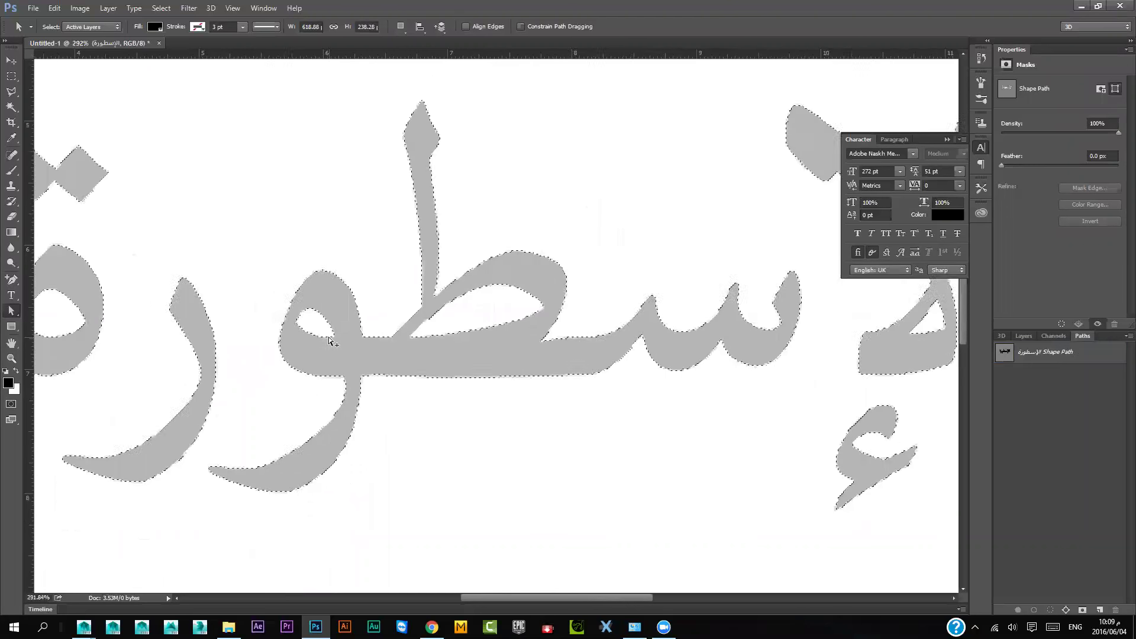
scroll(329, 337, "down", 2, "alt")
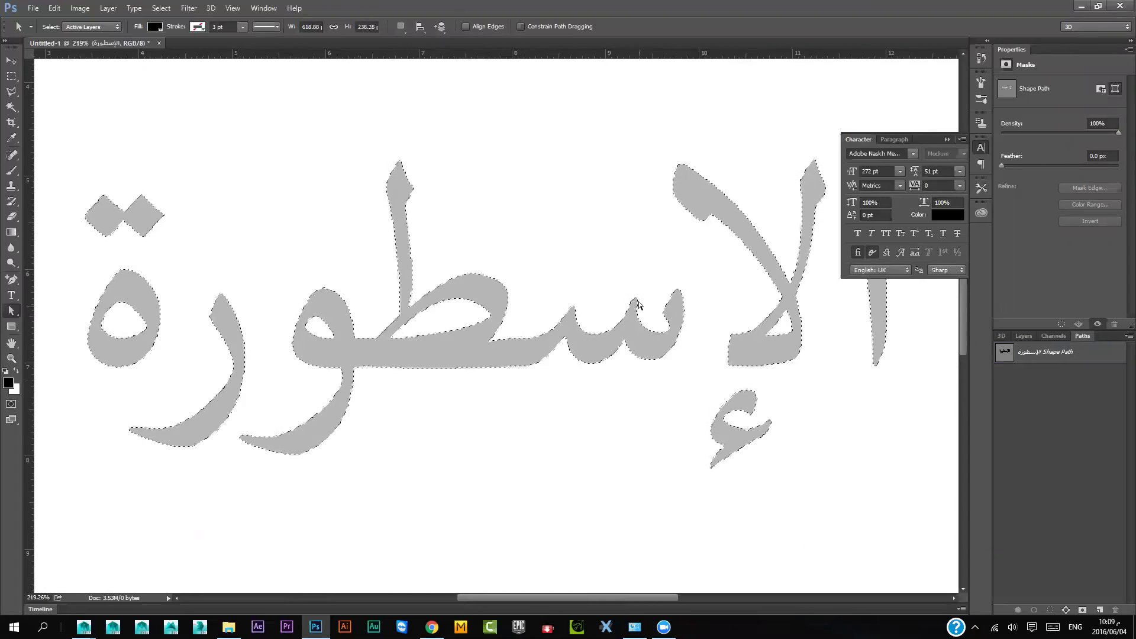
scroll(490, 439, "down", 1, "alt")
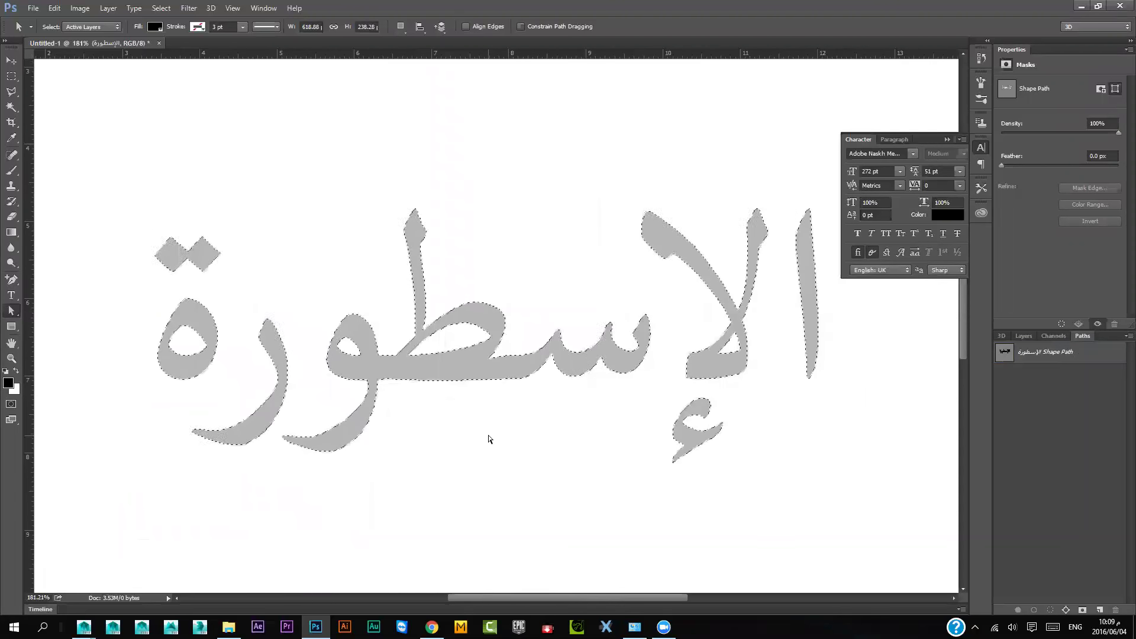
Deselect the letters and view the word's Shape Path in the Paths panel
key("ctrl+d")
left_click(1003, 356)
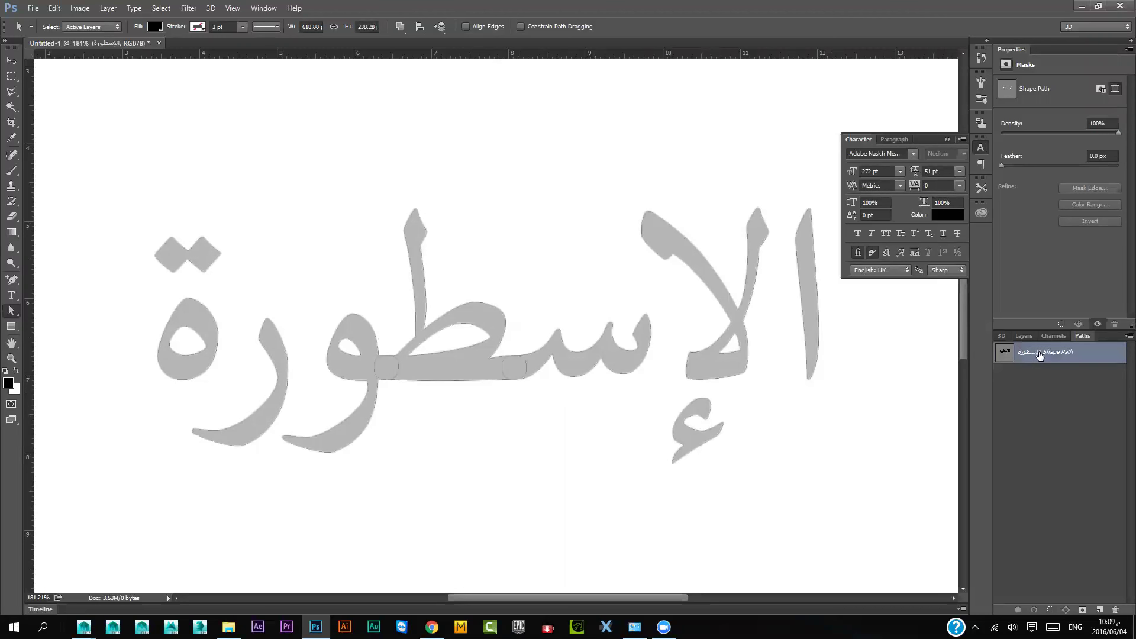
scroll(605, 421, "down", 1, "alt")
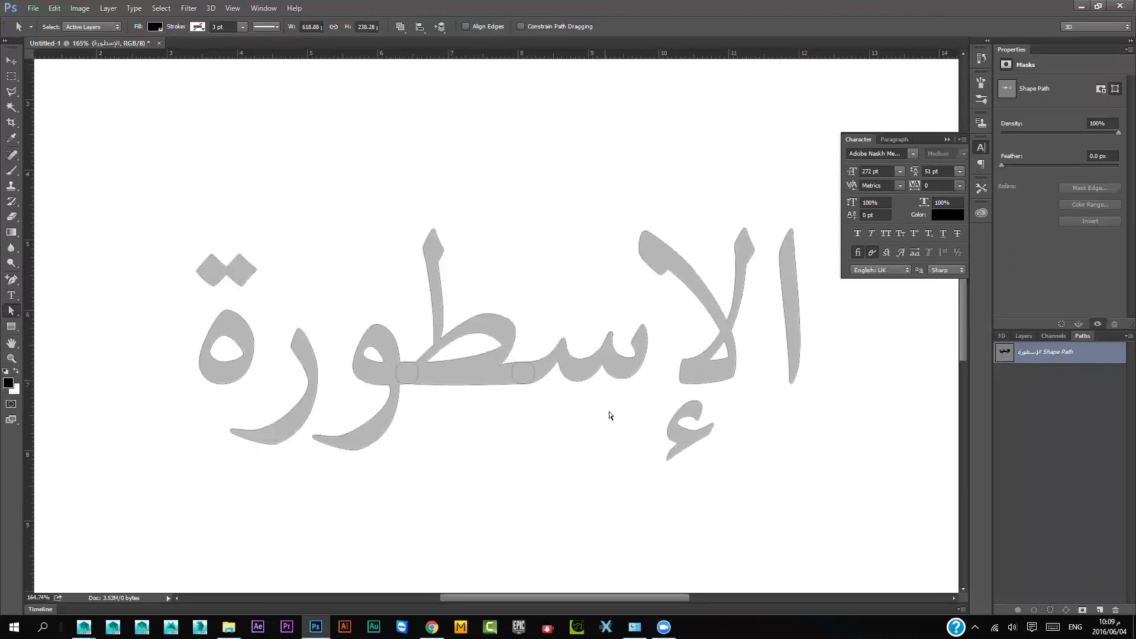
In the Layers panel, revert to the editable Arabic text layer with no selection
left_click(1024, 336)
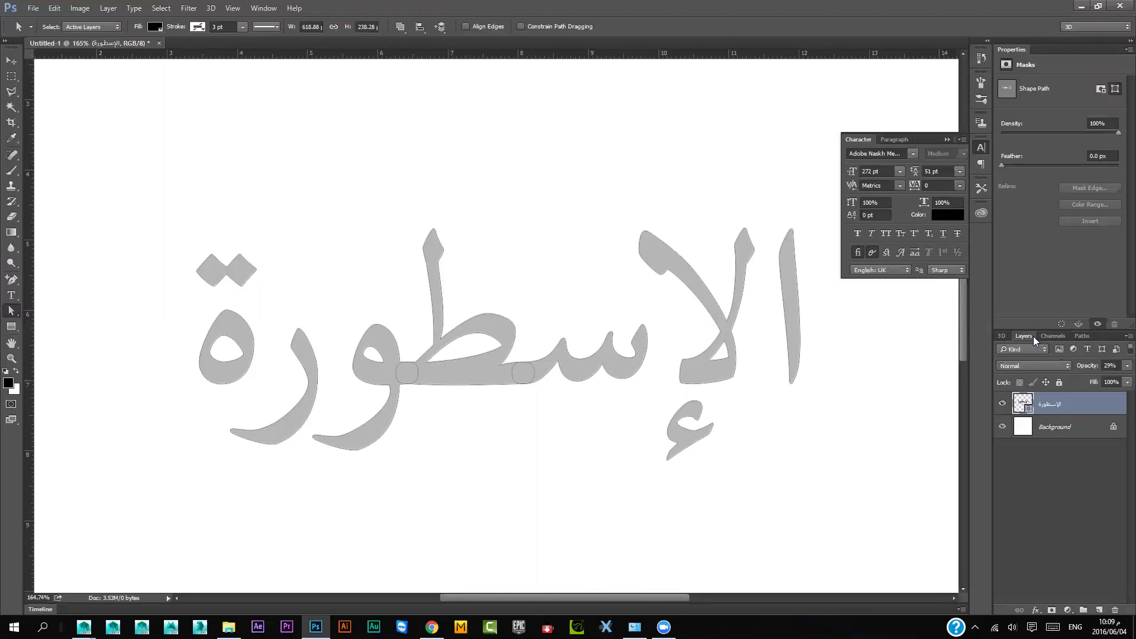
left_click(1029, 412, "ctrl")
key("ctrl+d")
left_click(1023, 407)
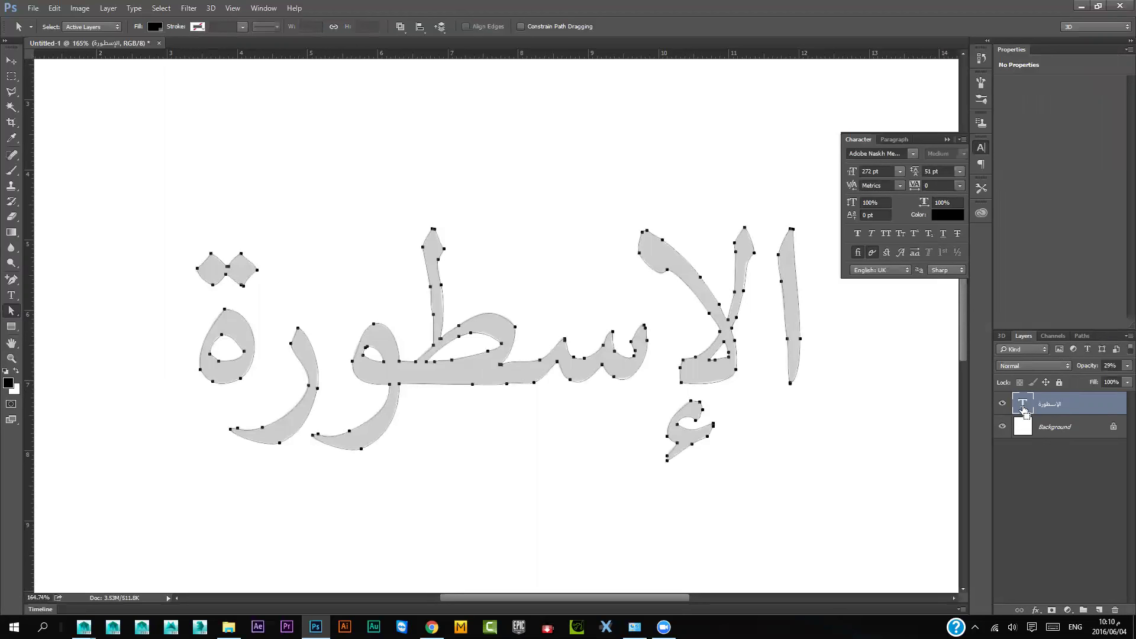
left_click(1024, 409, "ctrl")
key("ctrl+d")
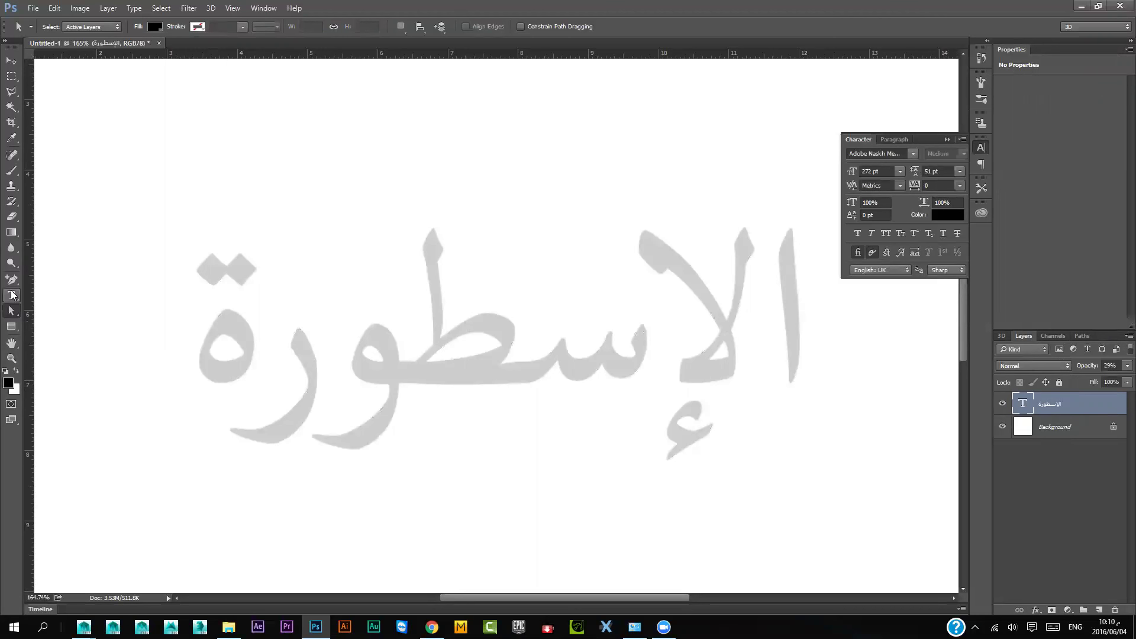
Try other fonts on the word, settling briefly on Arial Bold
left_click(876, 153)
key("Down")
key("Down")
key("Down")
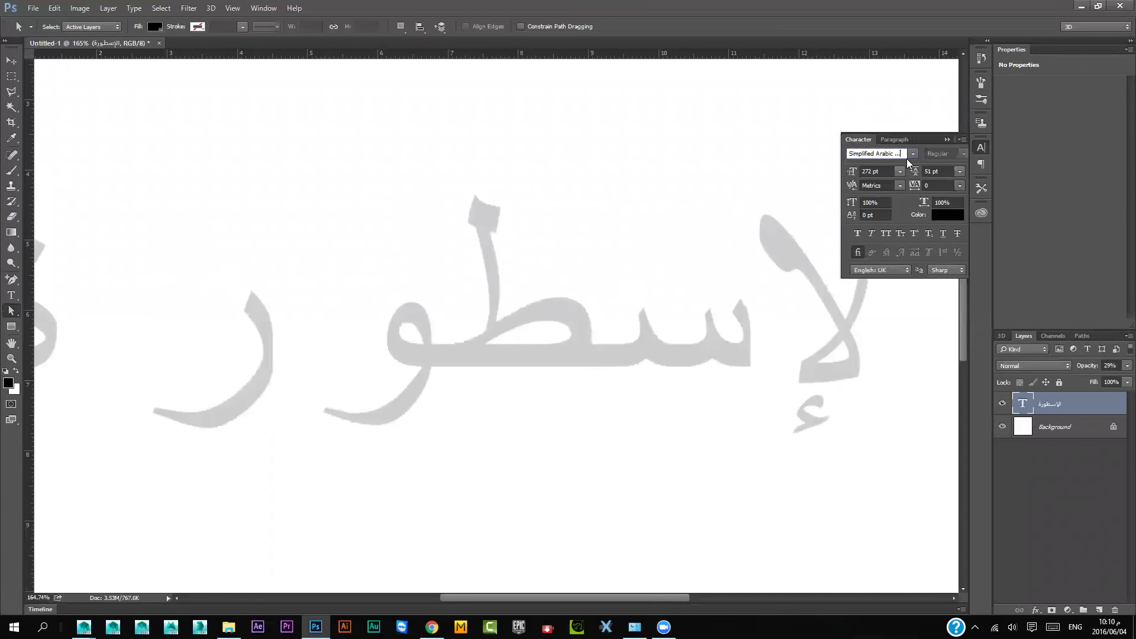
key("Down")
key("Down")
key("Down")
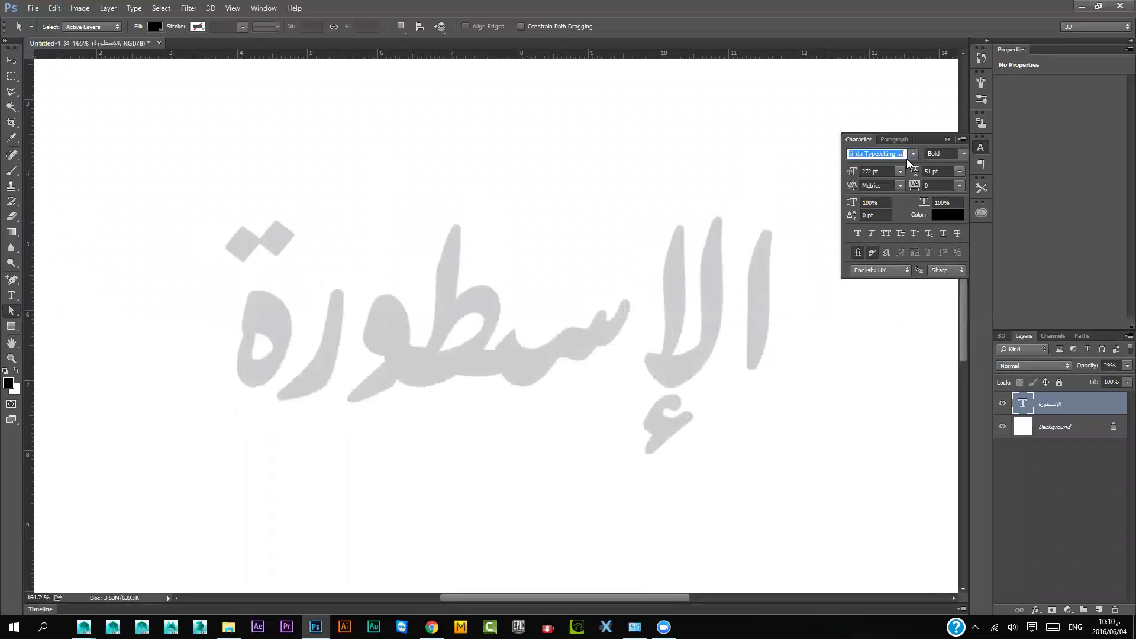
type("Arial Bold")
key("Return")
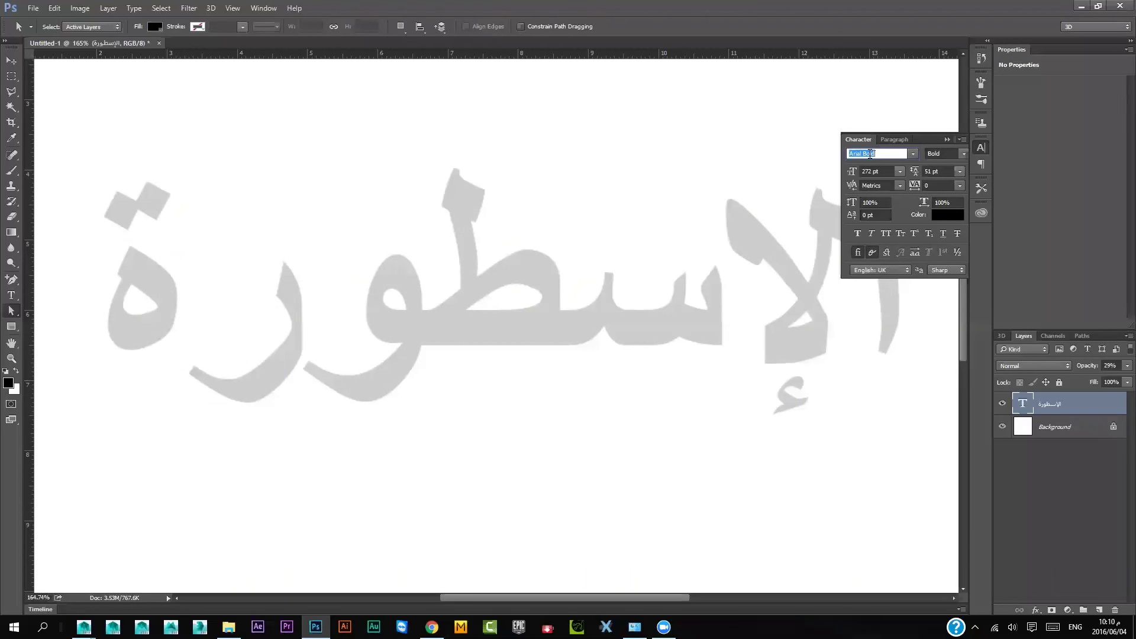
Apply Abuhmeda -f2 Regular from the full font list
left_click(891, 154)
left_click(913, 154)
scroll(993, 262, "up", 2)
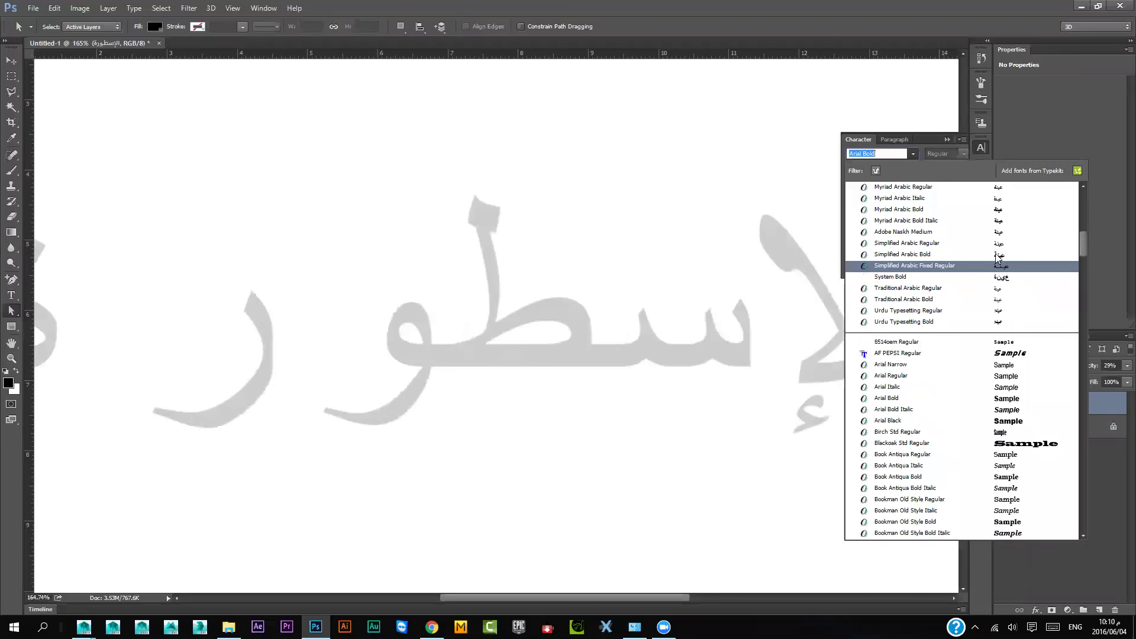
scroll(1003, 246, "up", 2)
scroll(1000, 225, "up", 2)
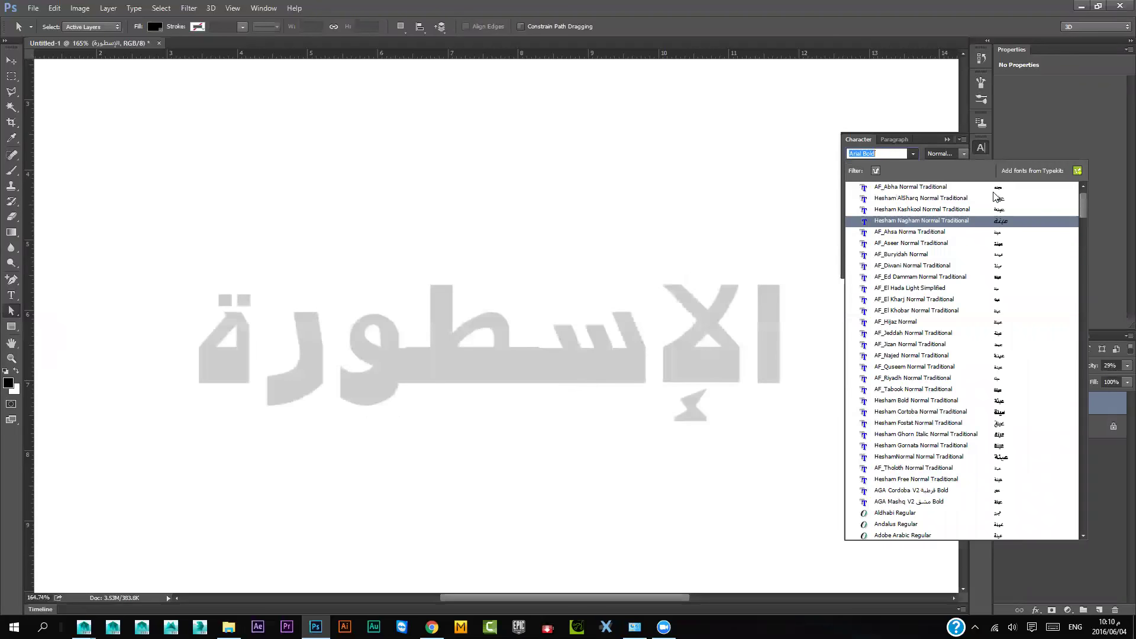
scroll(975, 217, "up", 1)
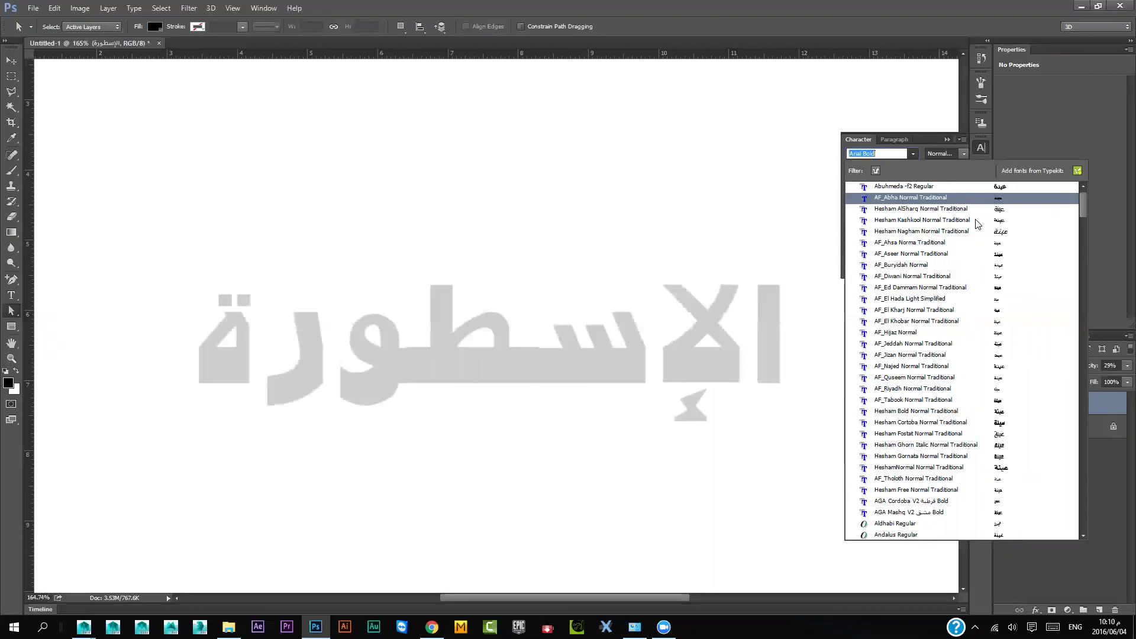
left_click(962, 181)
Cycle through AF_Abha, AF_Ed Dammam, AF_Jizan and AF_Tabook fonts to AGA Mashq V2
key("Down")
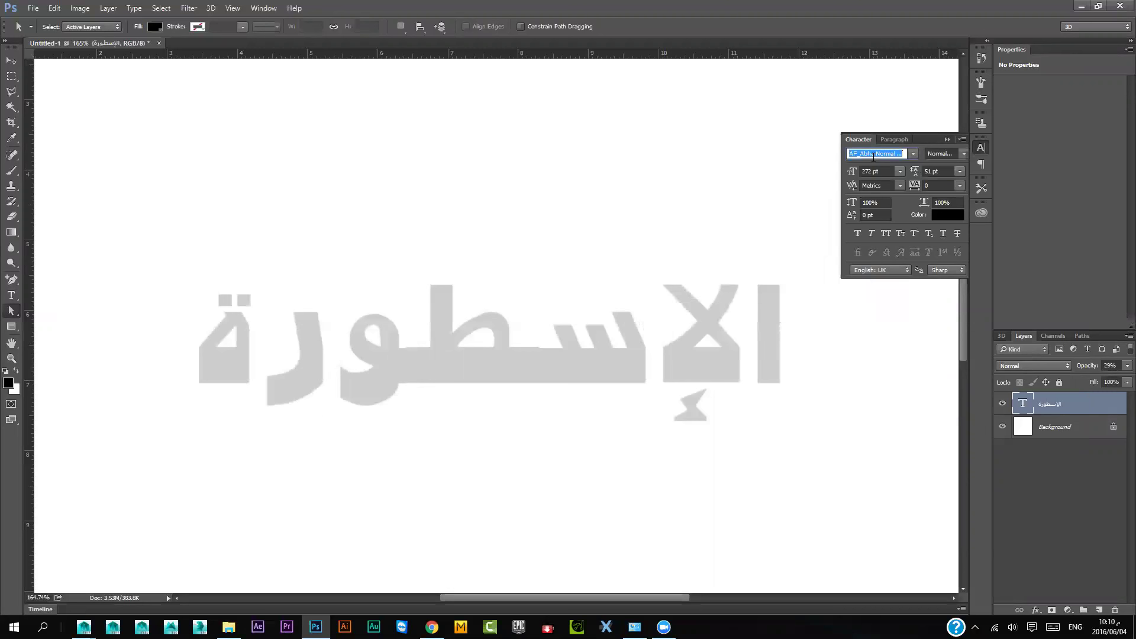
key("Down")
key("Down")
key("Down")
key("Down")
key("Down")
key("Down")
key("Down")
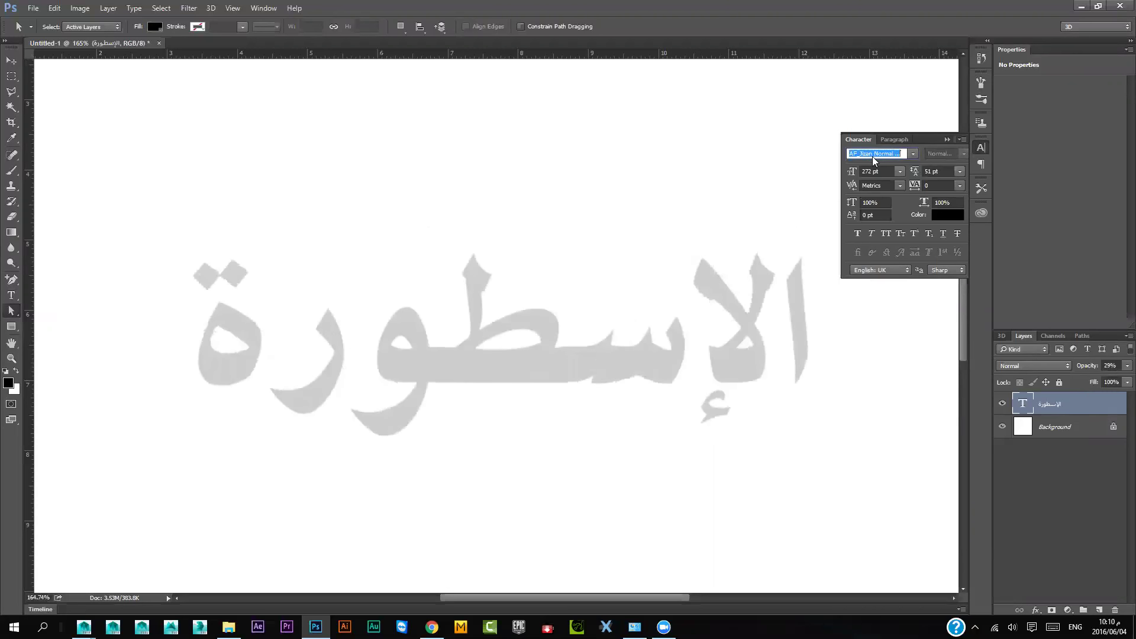
key("Down")
key("Down")
key("Down")
key("Down")
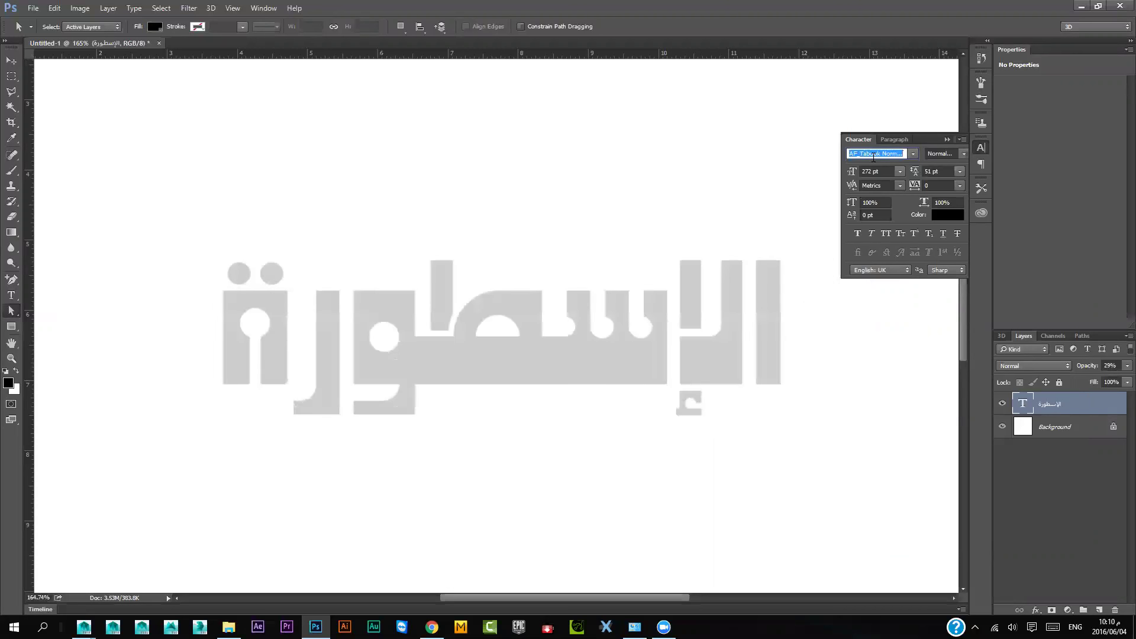
key("Down")
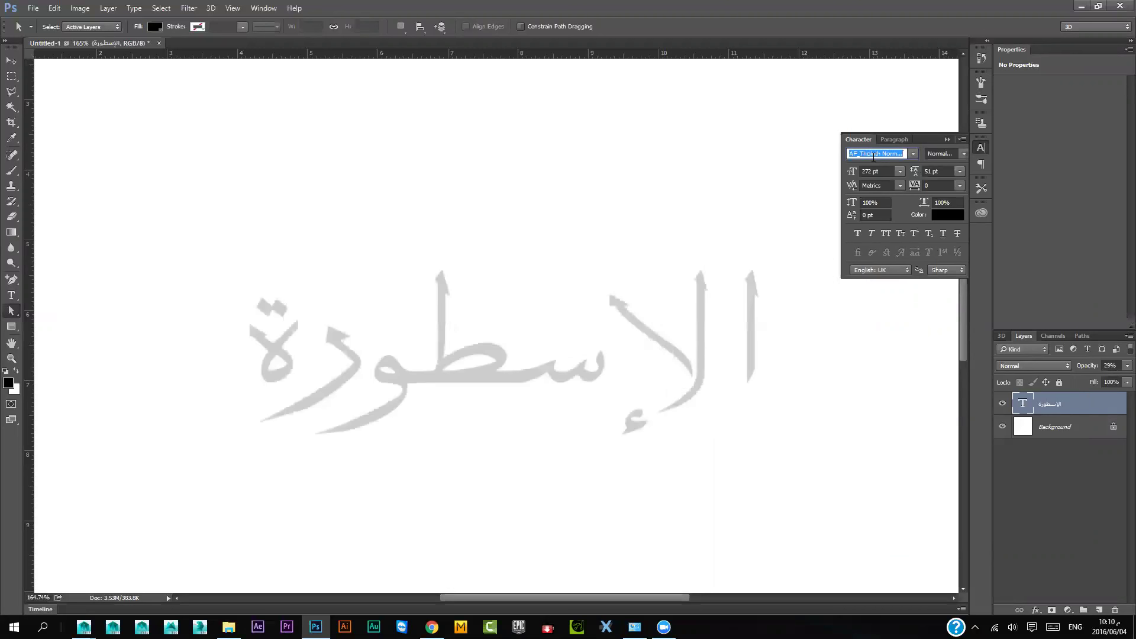
key("Down")
key("Down")
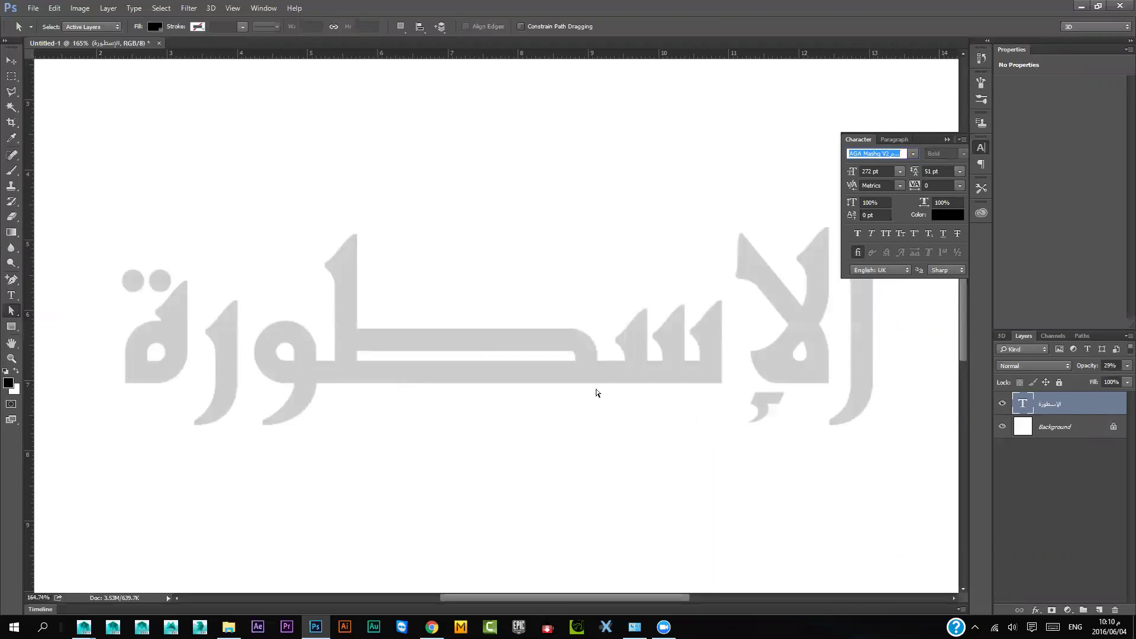
scroll(616, 378, "down", 2, "alt")
scroll(618, 377, "down", 1, "alt")
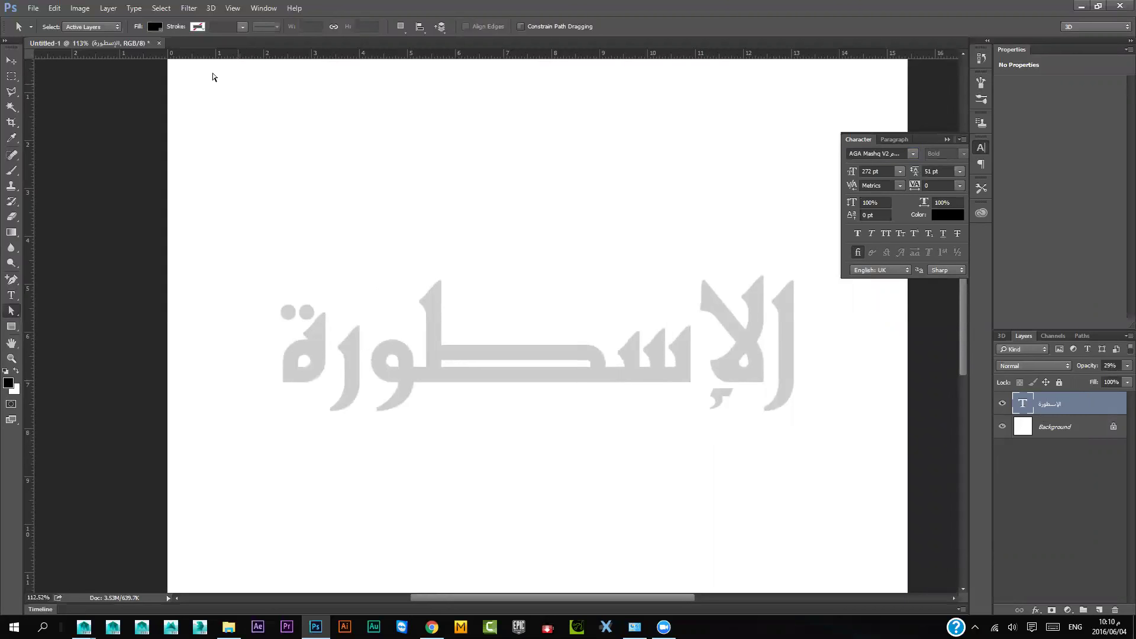
Convert the AGA Mashq word to a shape and export its paths to Illustrator as A2.ai
left_click(135, 10)
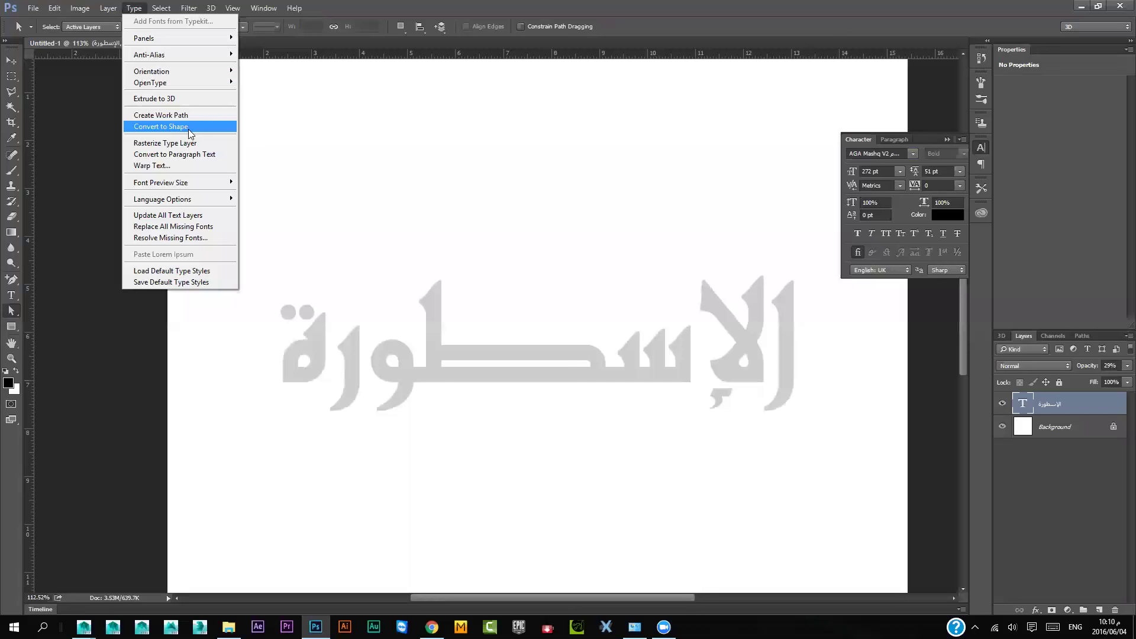
left_click(206, 131)
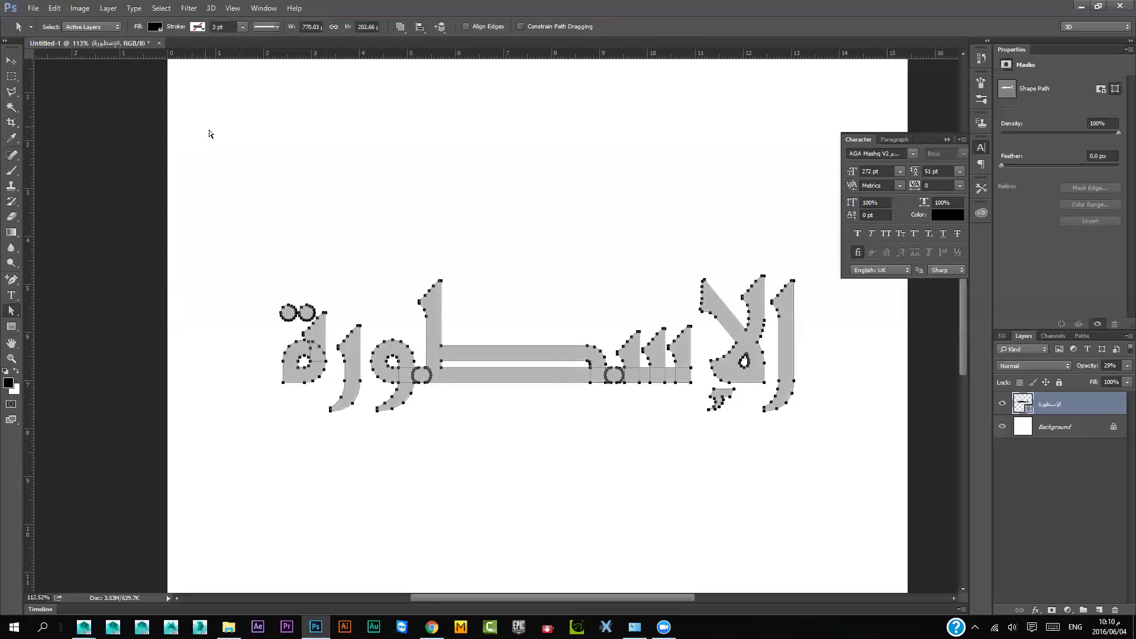
left_click(33, 8)
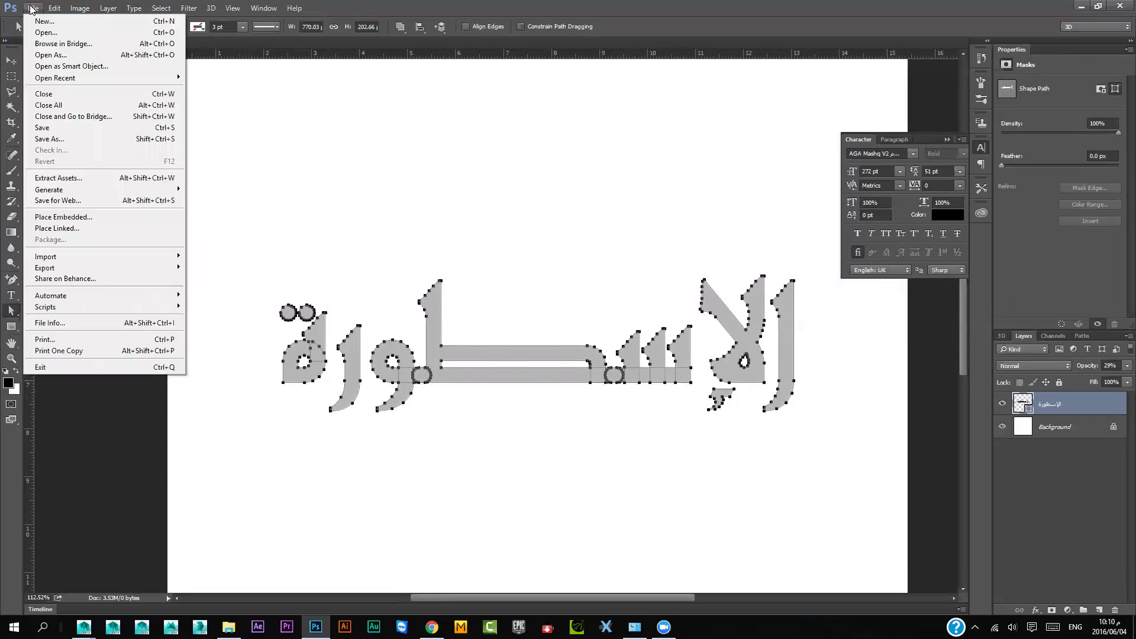
mouse_move(44, 268)
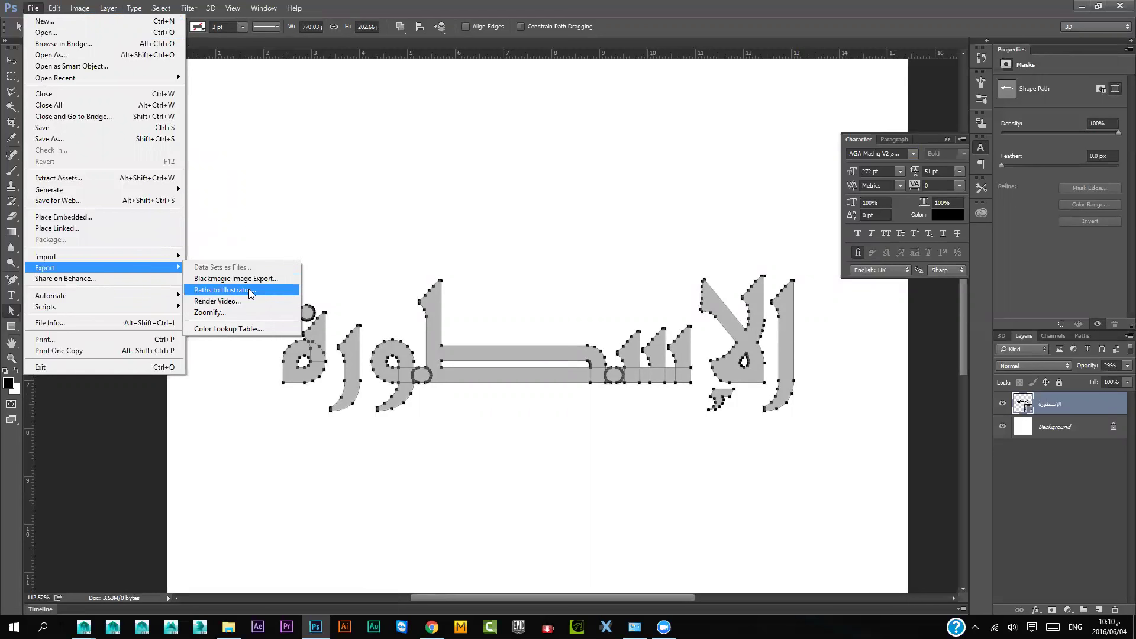
left_click(251, 290)
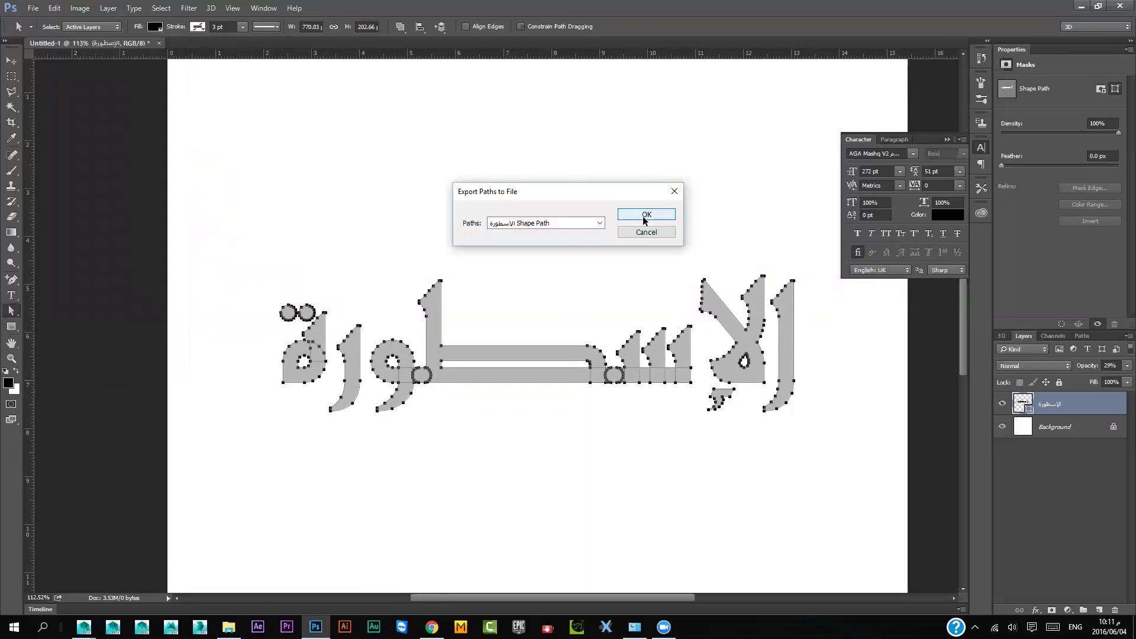
left_click(645, 216)
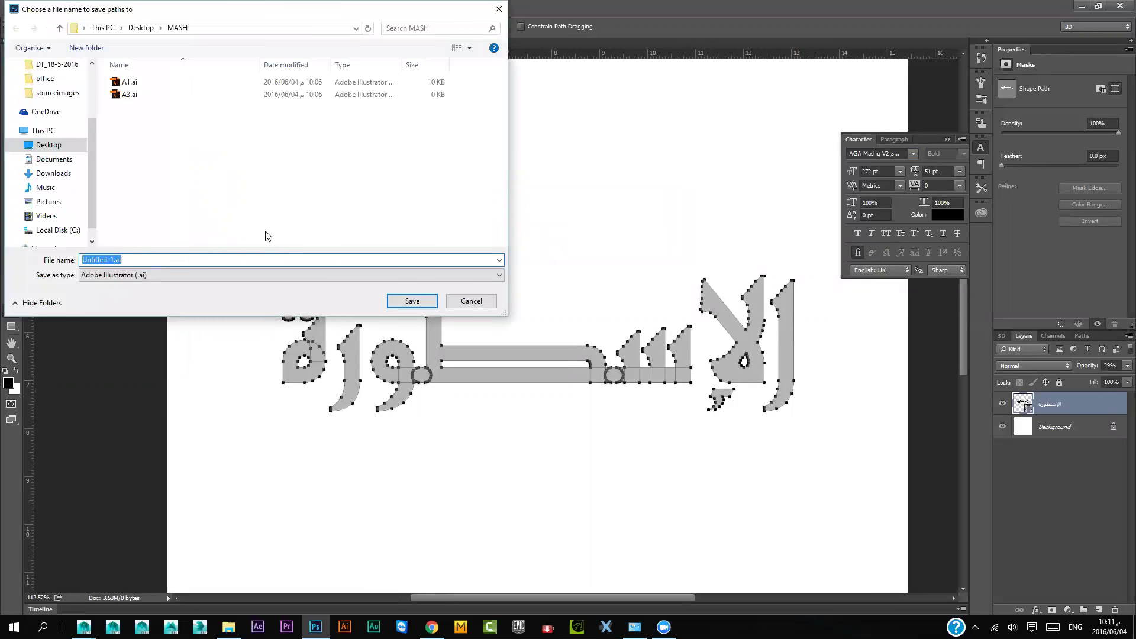
type("A2")
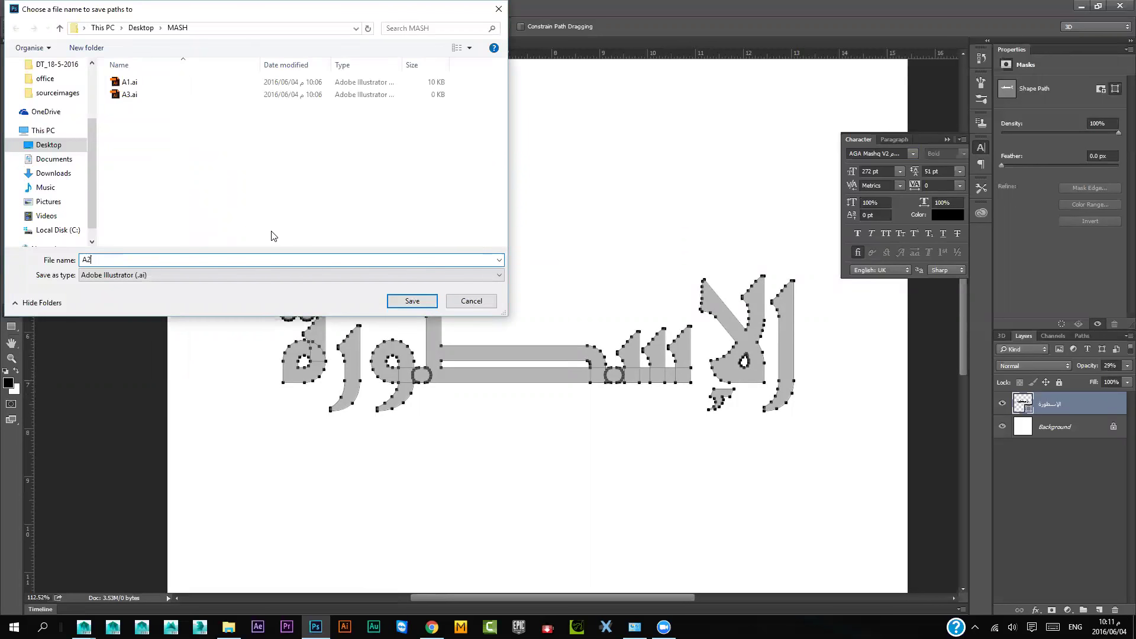
left_click(421, 303)
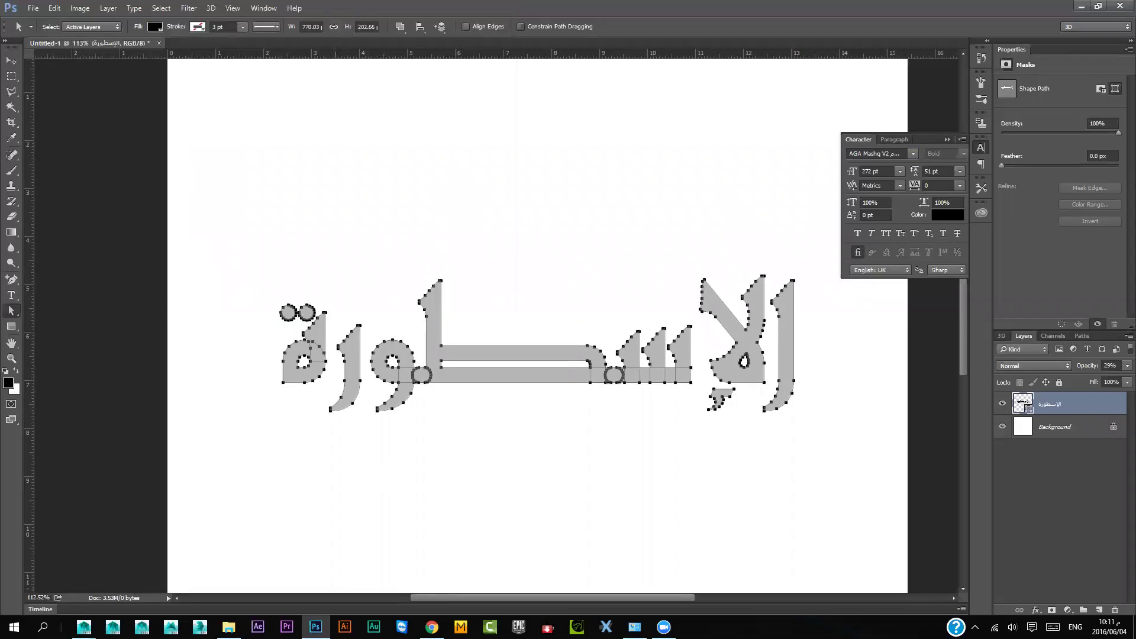
Start a new Maya scene, discarding the old one without saving
mouse_move(460, 627)
left_click(193, 571)
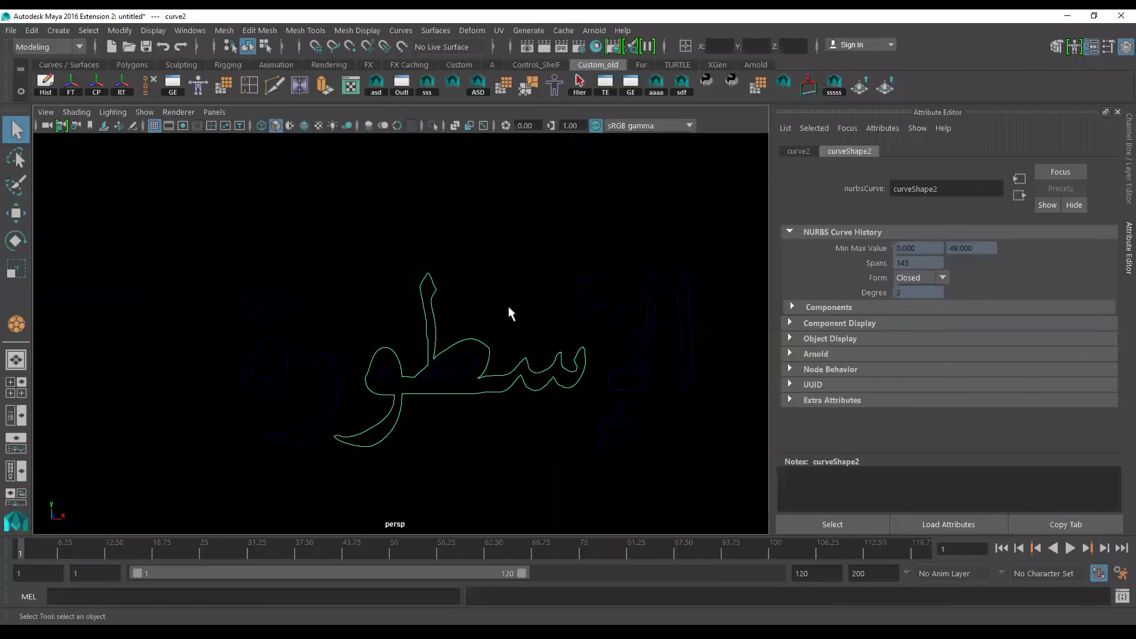
left_click(112, 46)
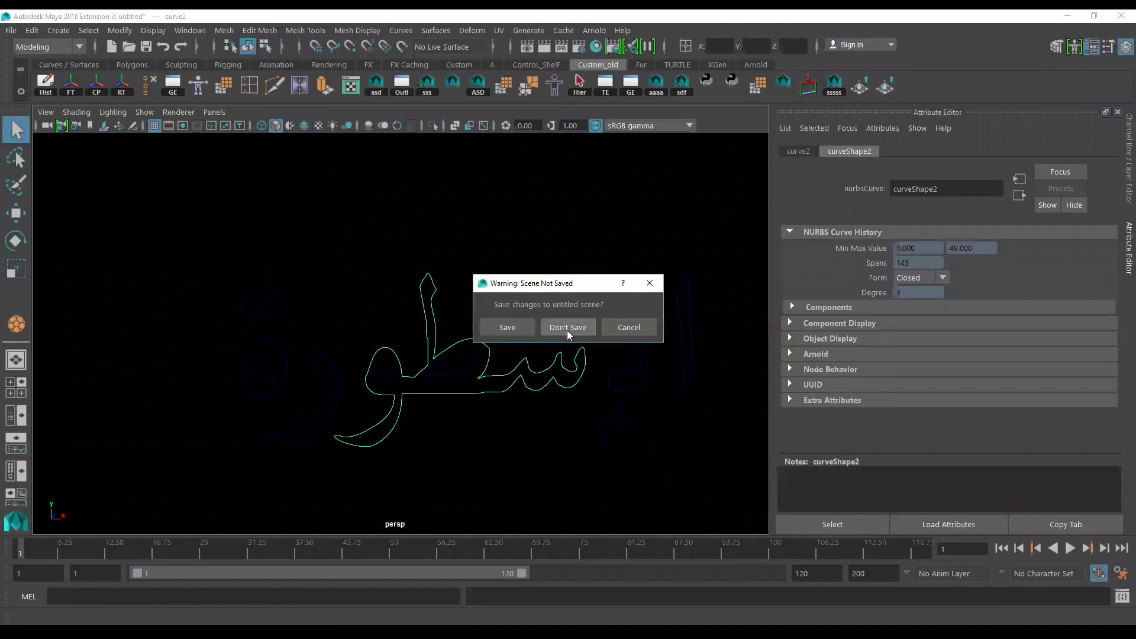
left_click(567, 330)
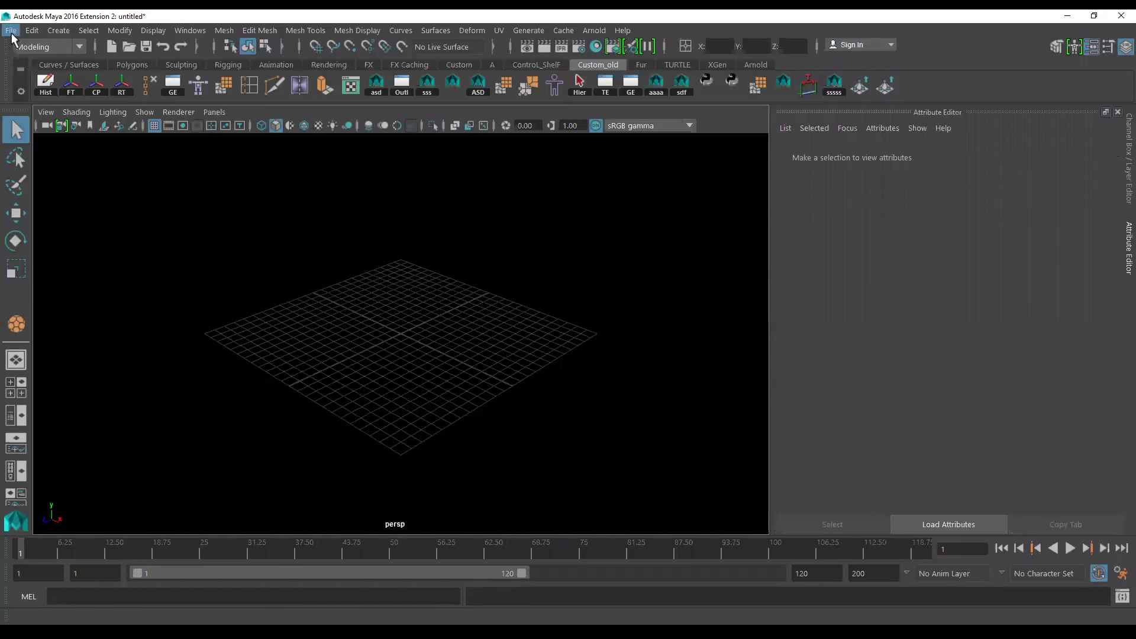
Import A2.ai as curves and orbit to face the imported word
left_click(10, 30)
left_click(53, 200)
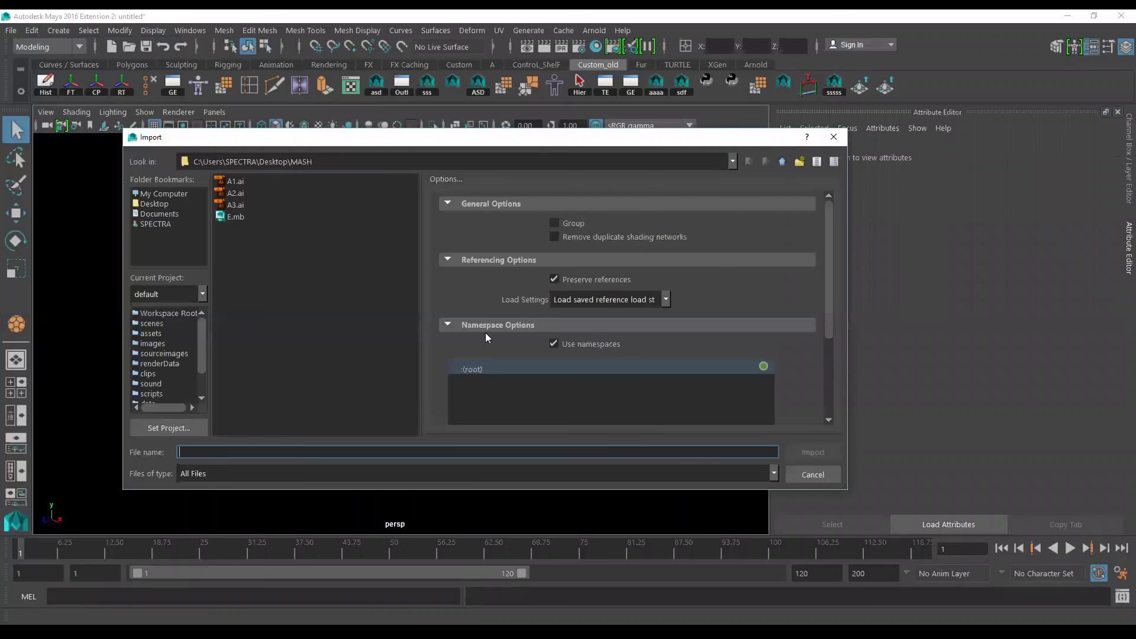
left_click(235, 192)
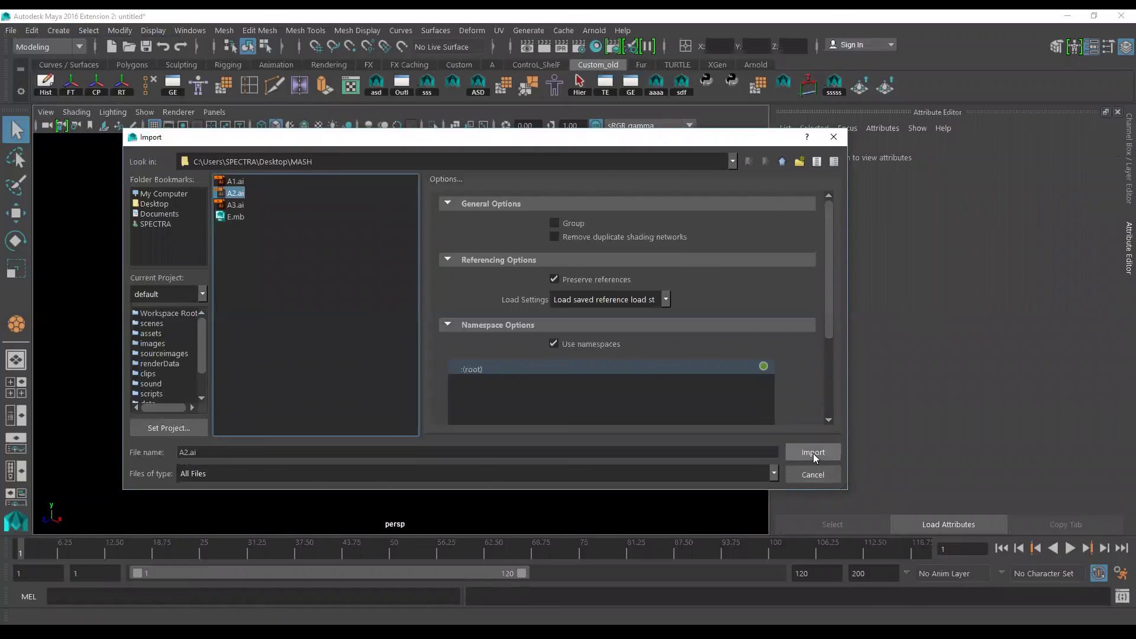
left_click(813, 452)
scroll(472, 388, "down", 3)
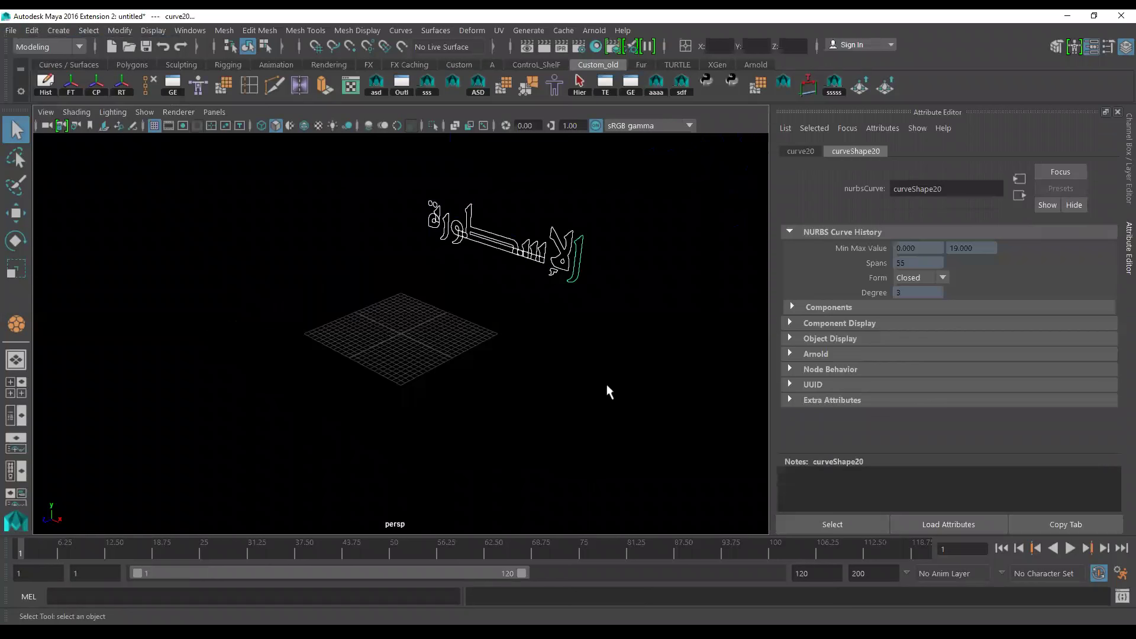
left_click_drag(608, 393, 588, 406, "alt")
scroll(609, 372, "up", 3)
scroll(615, 443, "up", 2)
scroll(593, 420, "down", 2)
scroll(623, 442, "down", 1)
scroll(436, 411, "up", 4)
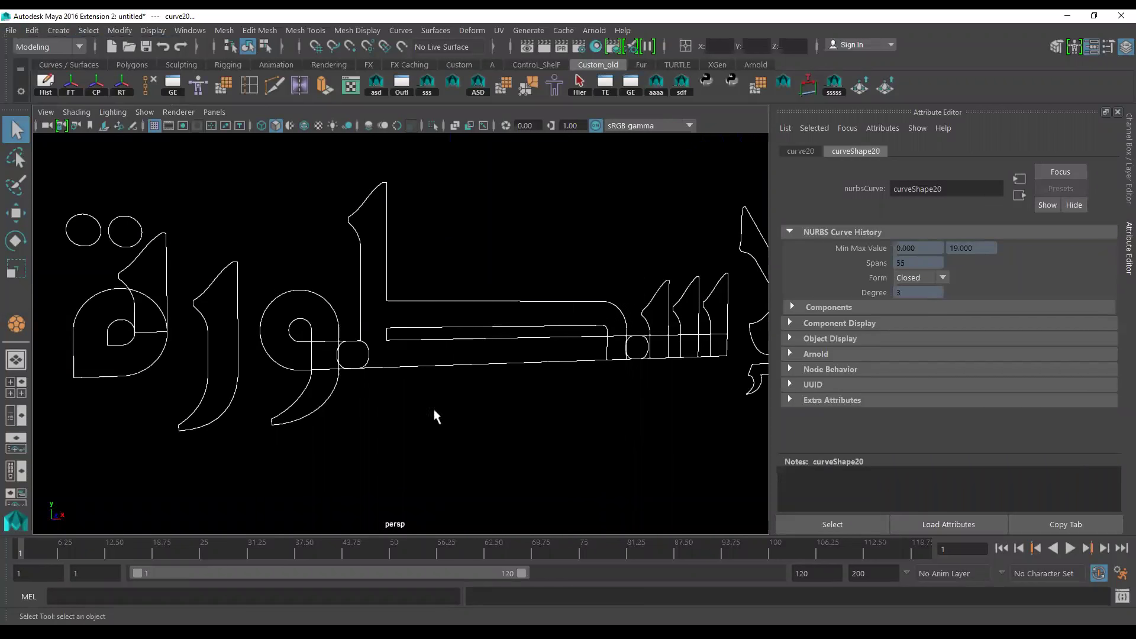
Click individual letter curves, then marquee-select all the Arabic letter curves
left_click(370, 358)
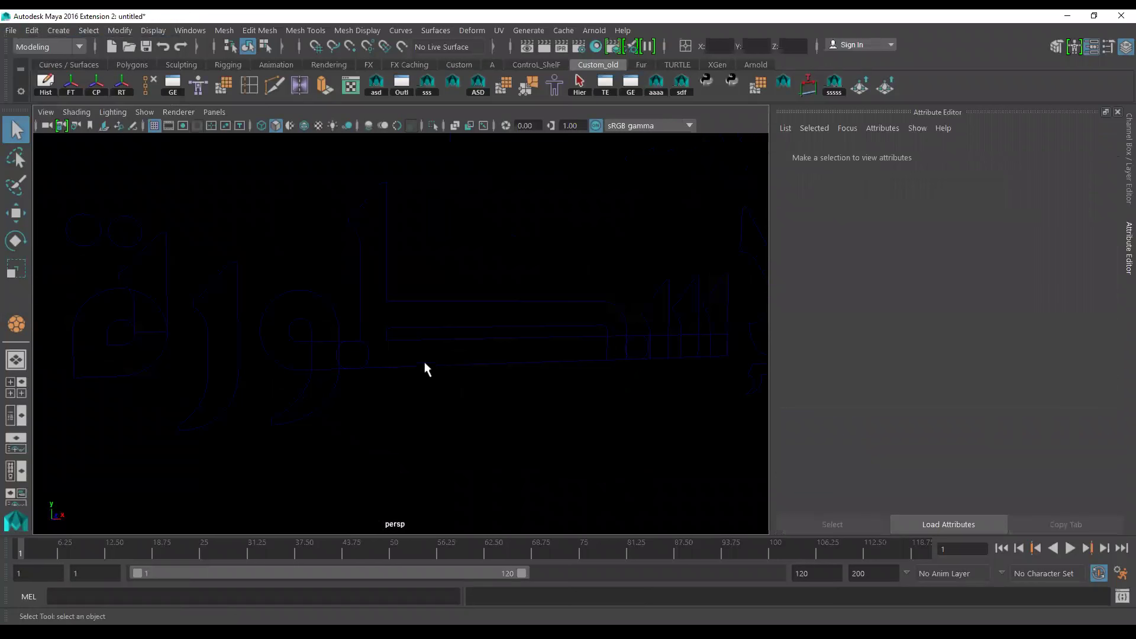
left_click(434, 329)
left_click(441, 303)
scroll(554, 427, "down", 2)
scroll(520, 438, "down", 1)
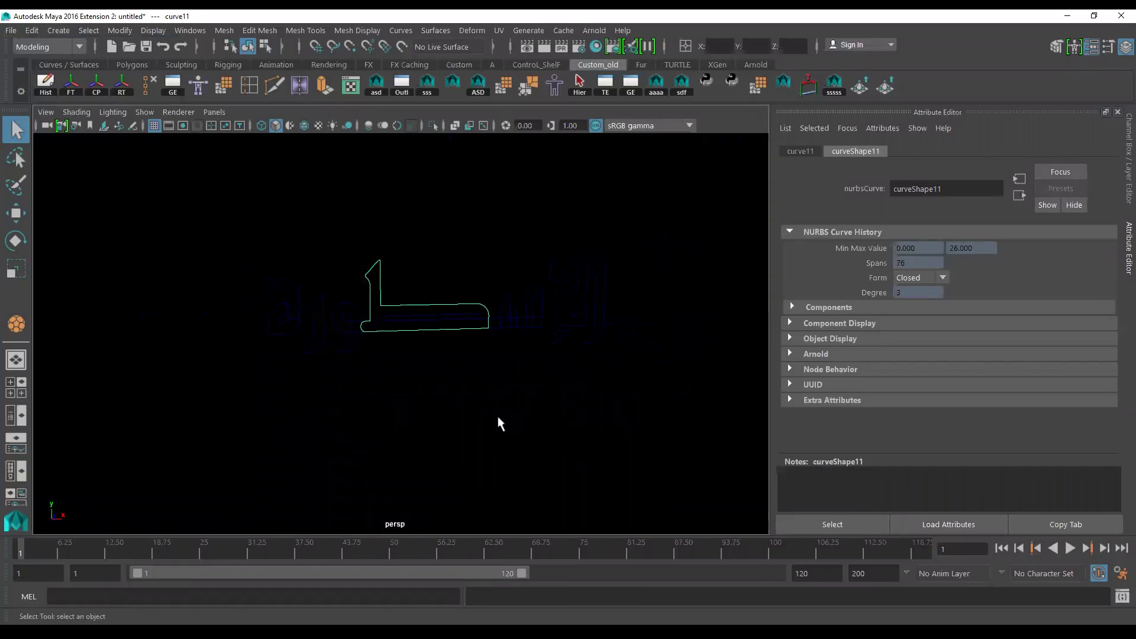
left_click_drag(677, 388, 254, 249)
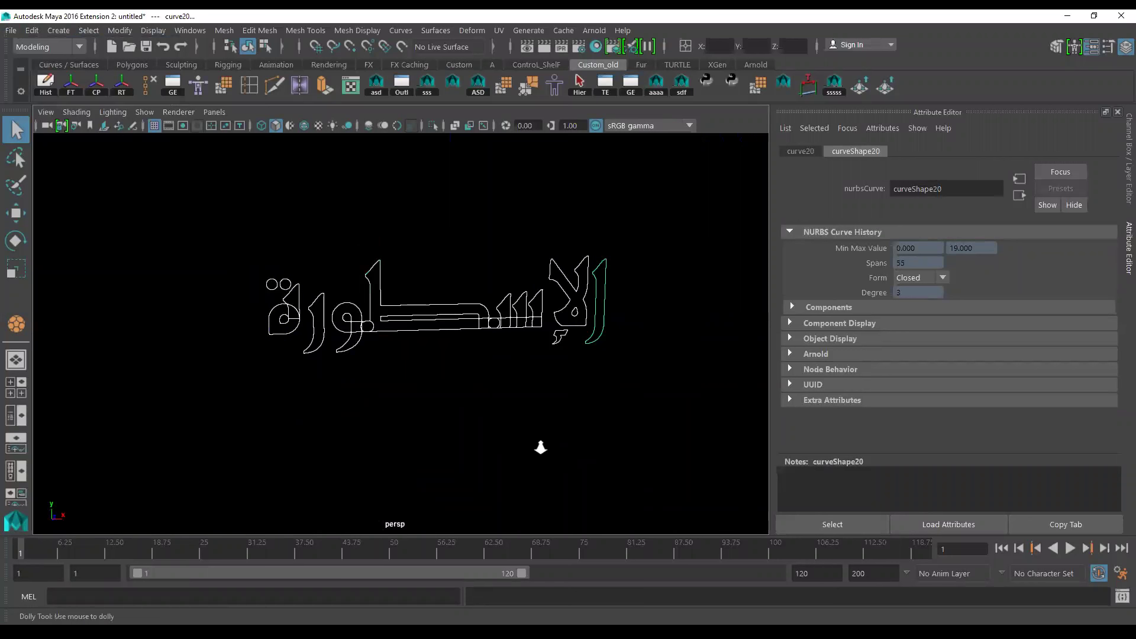
scroll(551, 456, "up", 1)
scroll(574, 464, "up", 1)
scroll(586, 457, "up", 1)
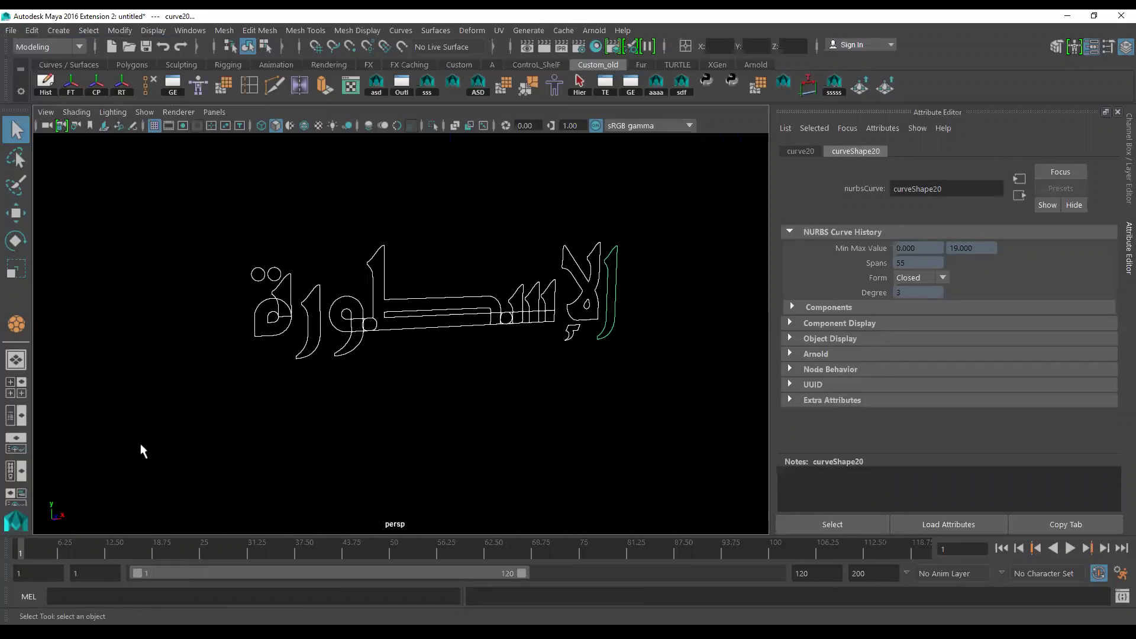
Show the Outliner beside the perspective view and unparent the letter curves from their CompoundPath groups
left_click(13, 419)
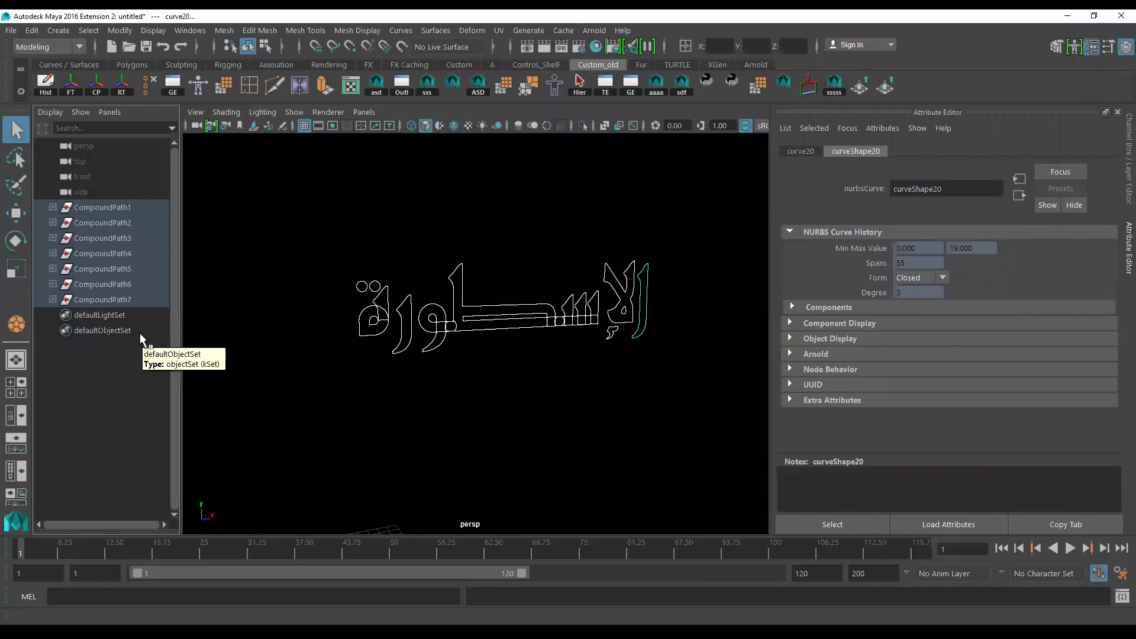
key("shift+p")
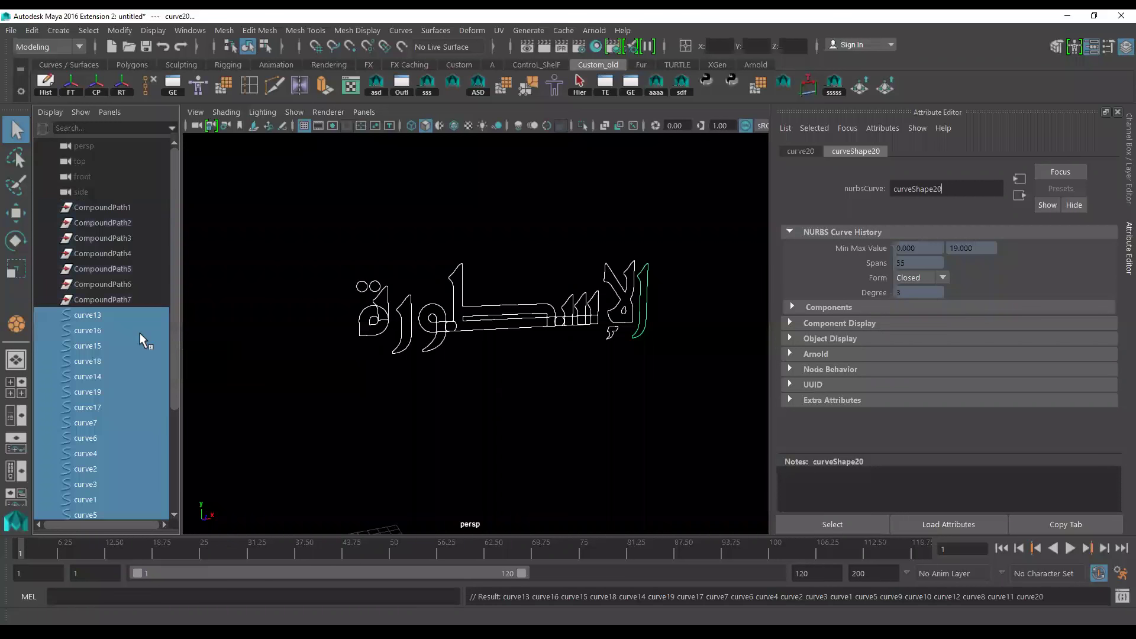
scroll(142, 337, "down", 3)
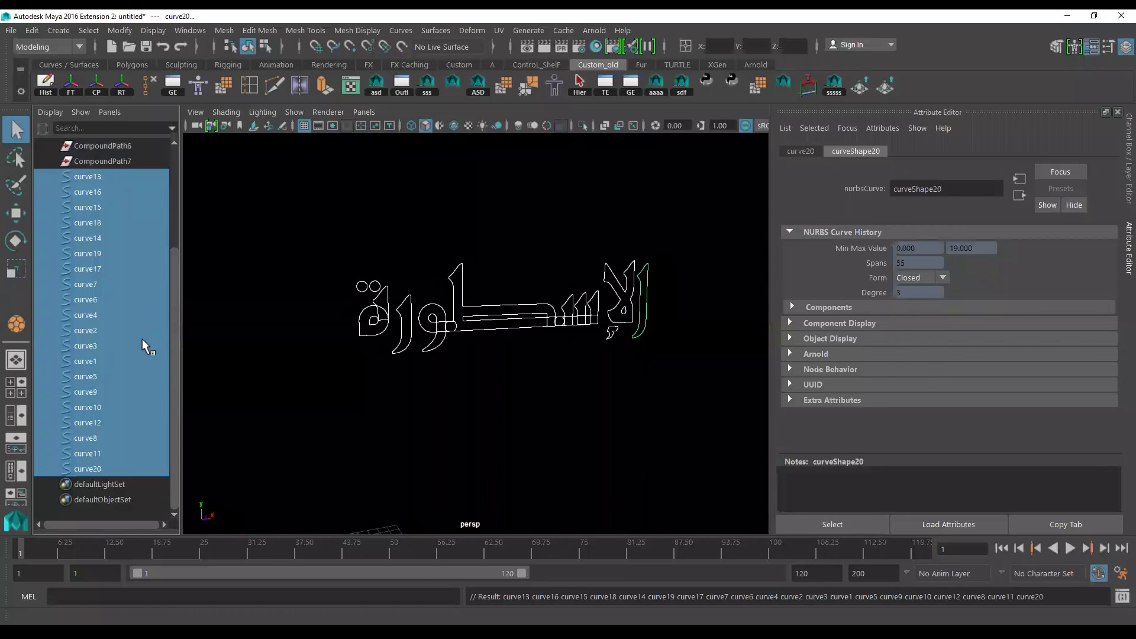
Inspect curve13 and the following letter curves one by one in the Outliner
left_click(88, 176)
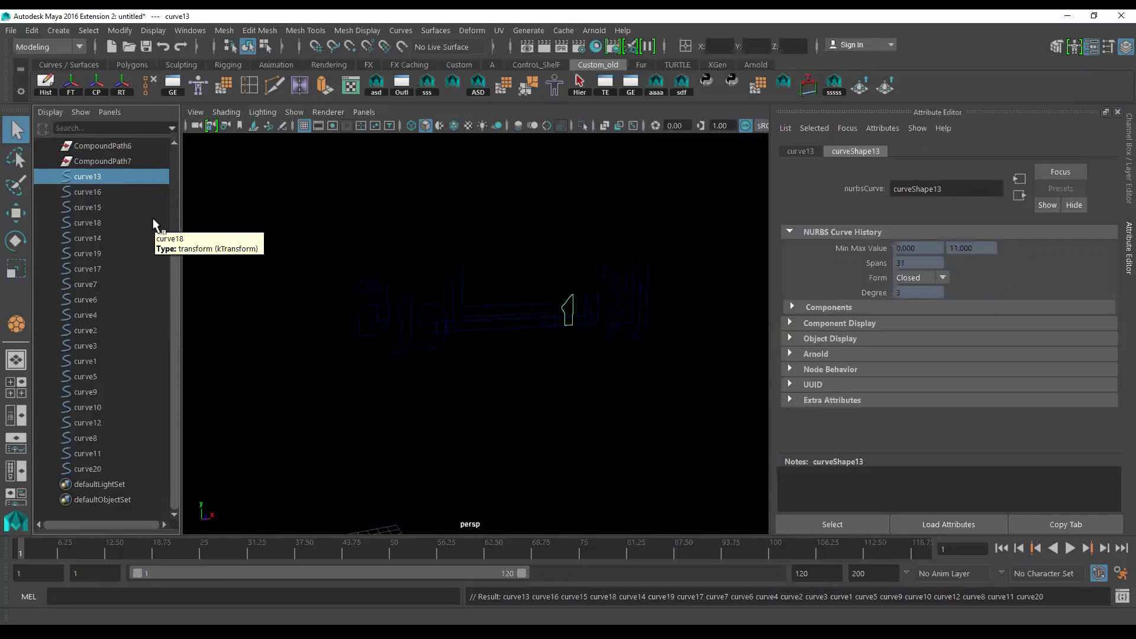
key("Down")
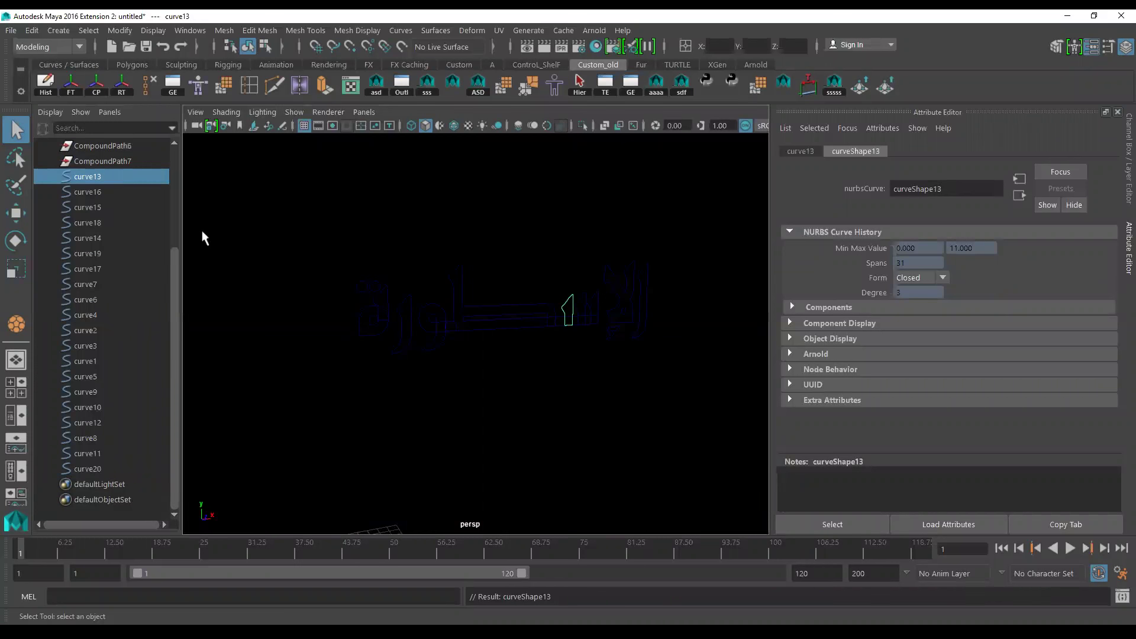
left_click(97, 177)
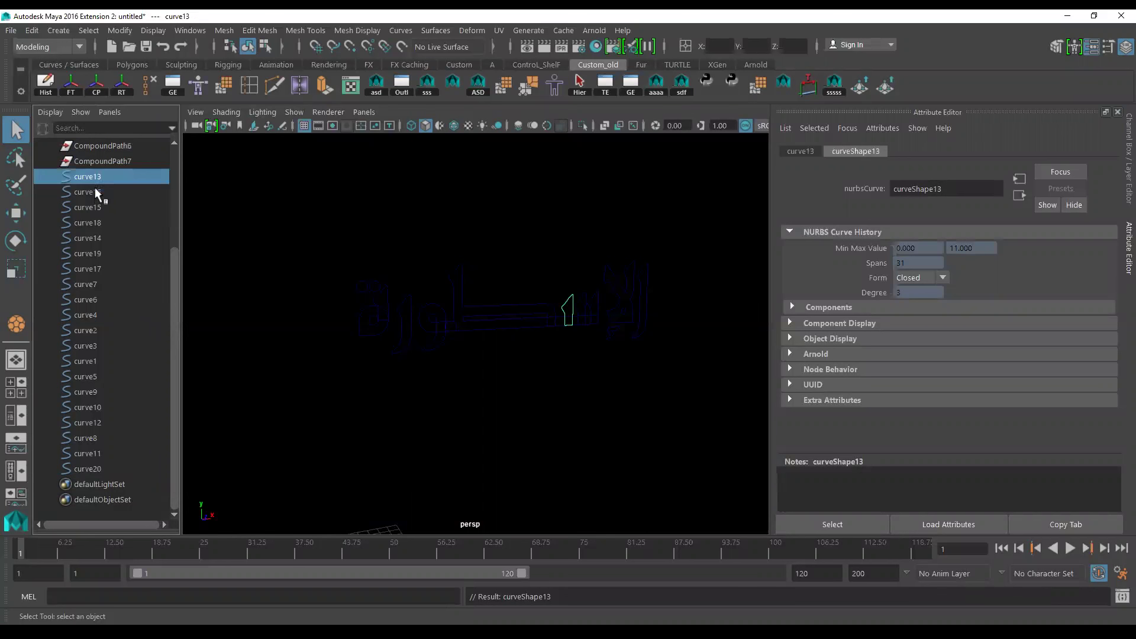
left_click(94, 209)
left_click(92, 238)
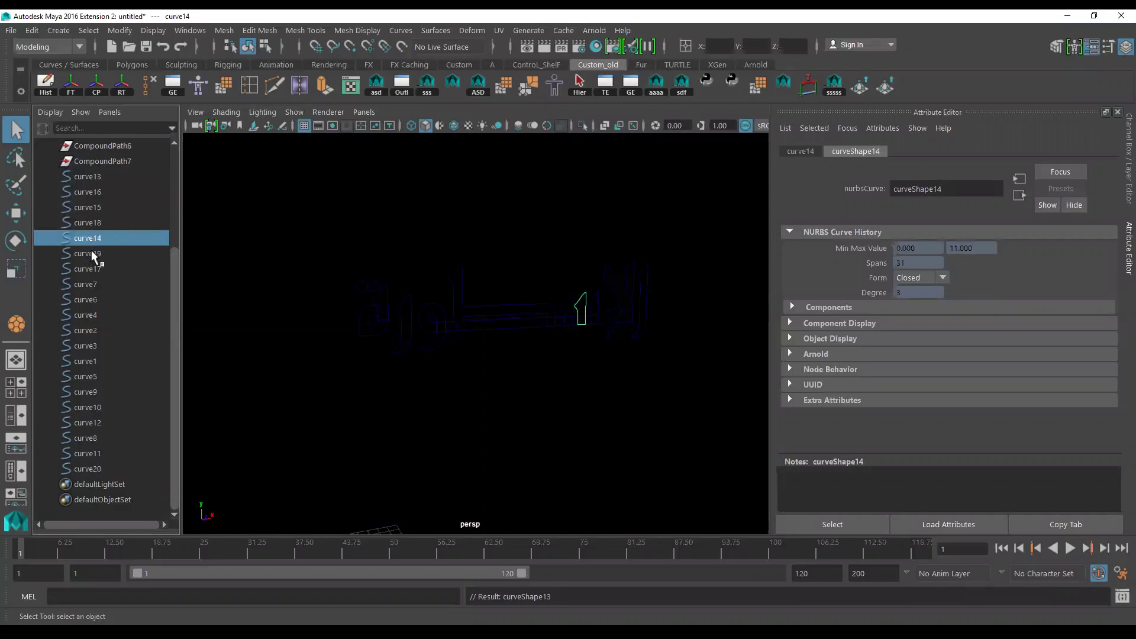
left_click(88, 269)
left_click(89, 298)
left_click(89, 330)
Inspect the remaining curves through curve20, then marquee-select all the letter curves
left_click(89, 360)
left_click(89, 375)
left_click(90, 406)
left_click(91, 438)
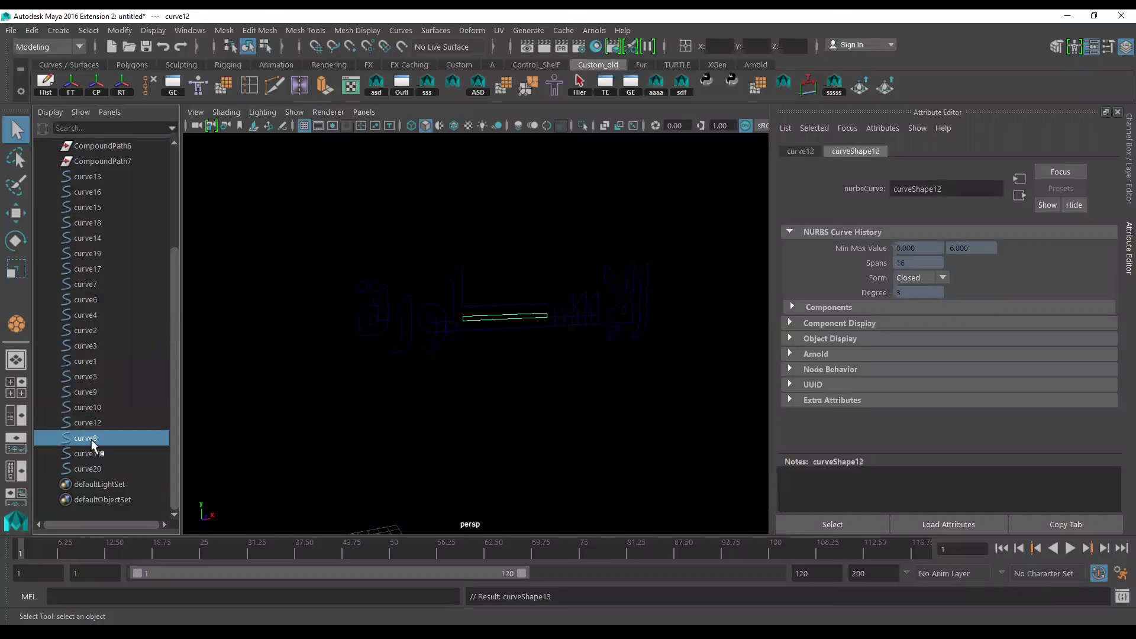
left_click(90, 469)
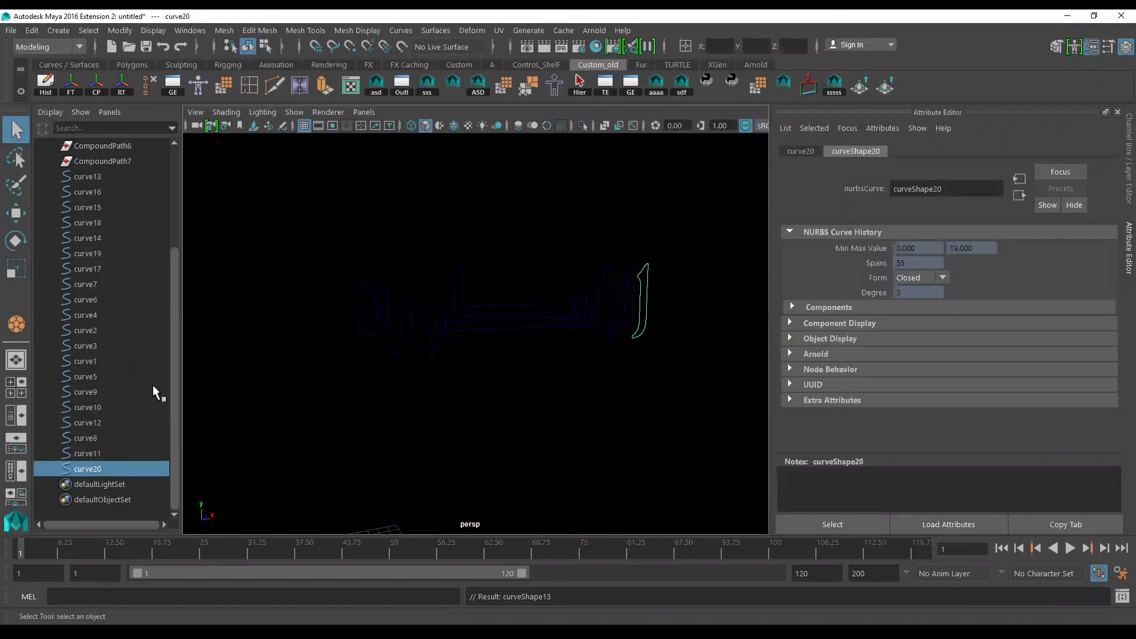
left_click_drag(432, 408, 434, 414, "alt")
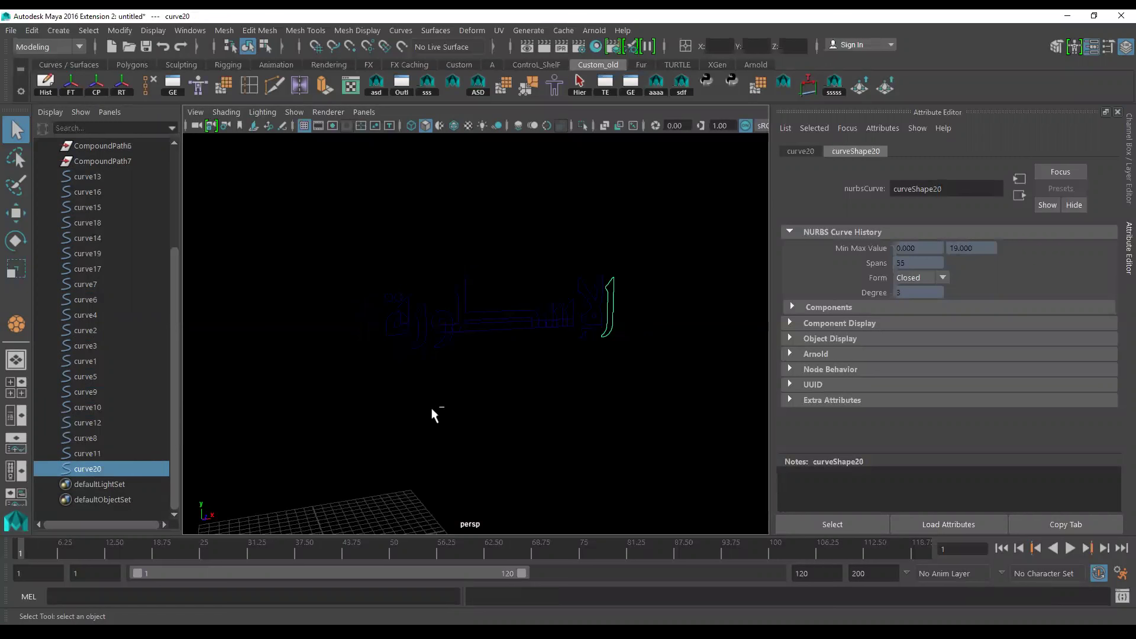
left_click_drag(348, 243, 570, 451)
Restore the letter-curve selection after an accidental deselect and frame the curves in view
scroll(550, 415, "down", 5)
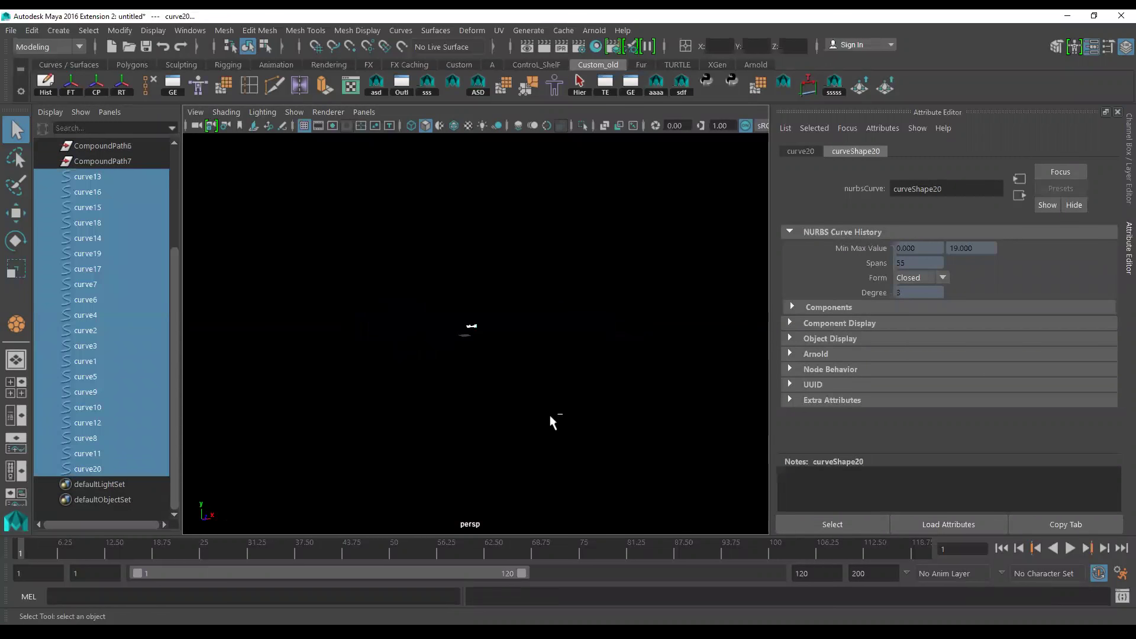
left_click(608, 442)
key("ctrl+z")
key("ctrl+z")
key("f")
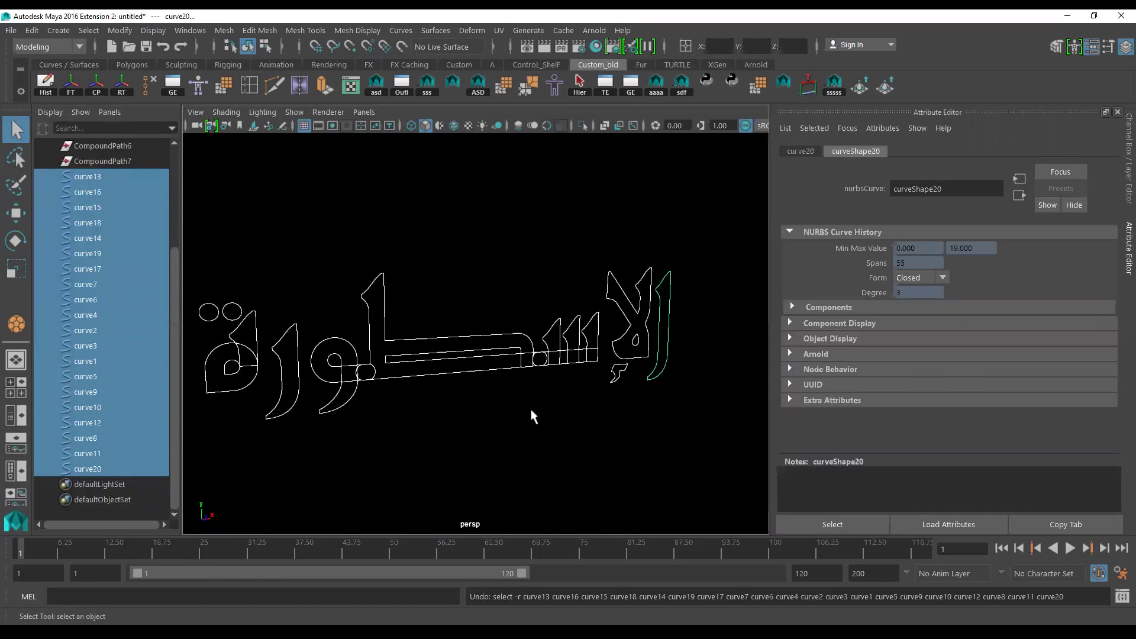
key("bracketleft")
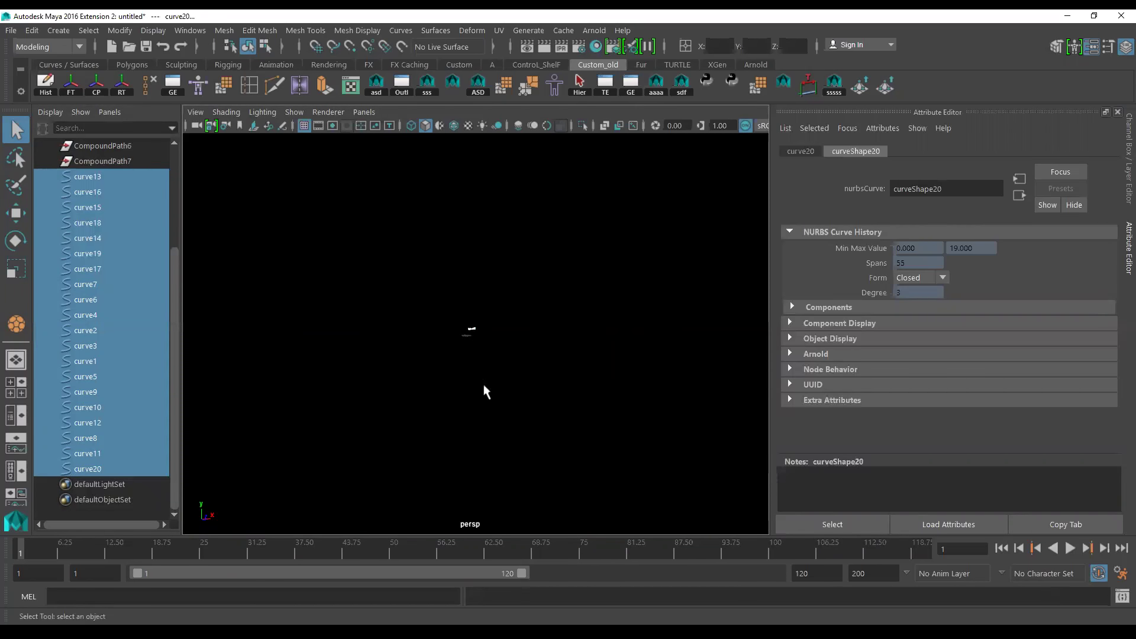
key("f")
Zoom out, deselect everything, and bring up the hotbox menus
scroll(503, 435, "down", 3)
scroll(580, 414, "down", 2)
scroll(542, 424, "down", 2)
scroll(592, 458, "down", 2)
scroll(515, 456, "up", 1)
scroll(519, 461, "up", 1)
left_click(519, 460)
scroll(516, 420, "up", 2)
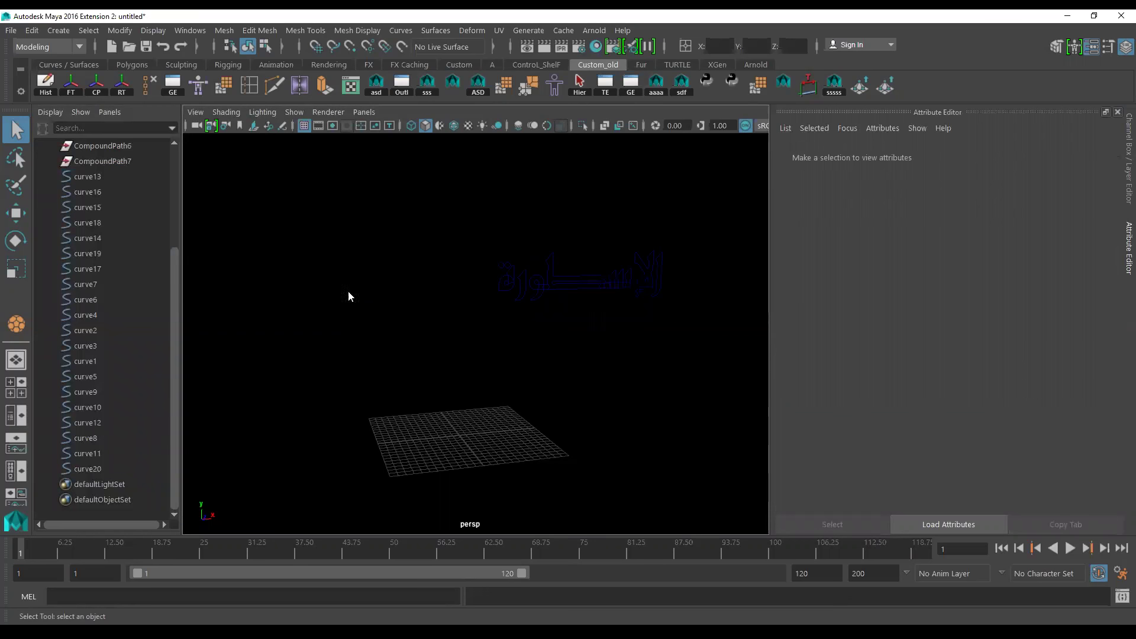
key("space")
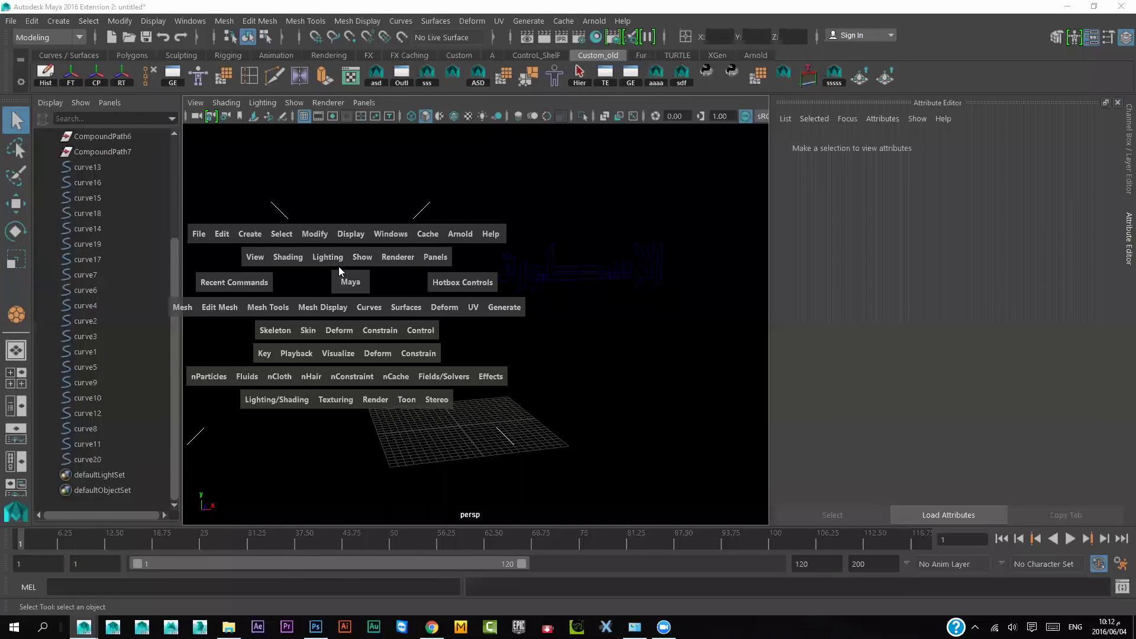
Create a Soccer Ball polygon primitive on the grid
left_click(256, 235)
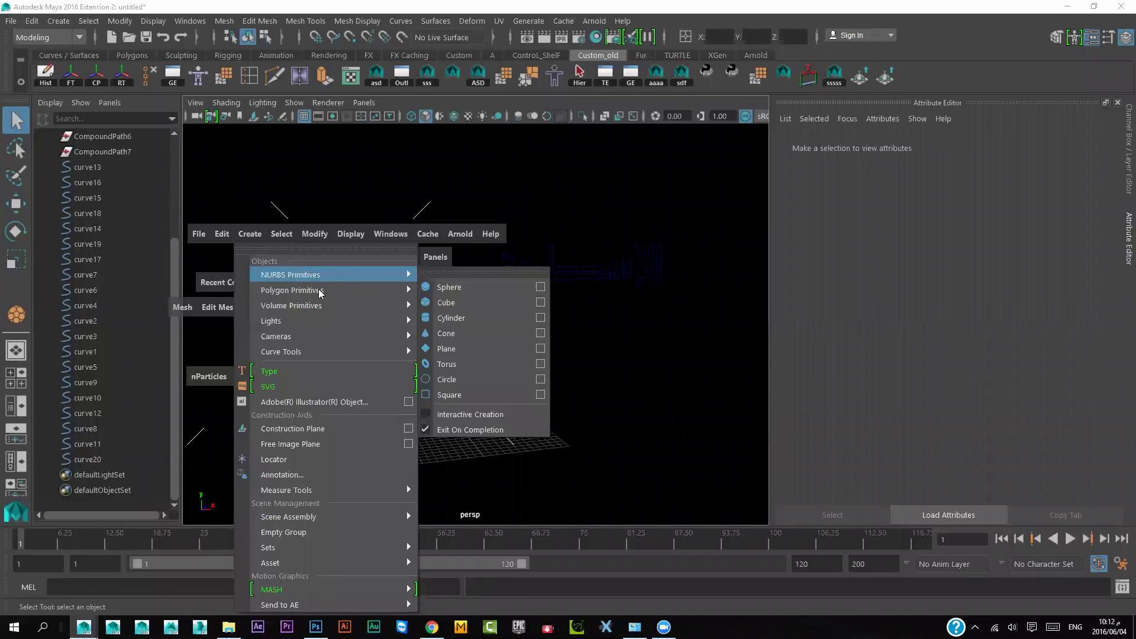
mouse_move(292, 290)
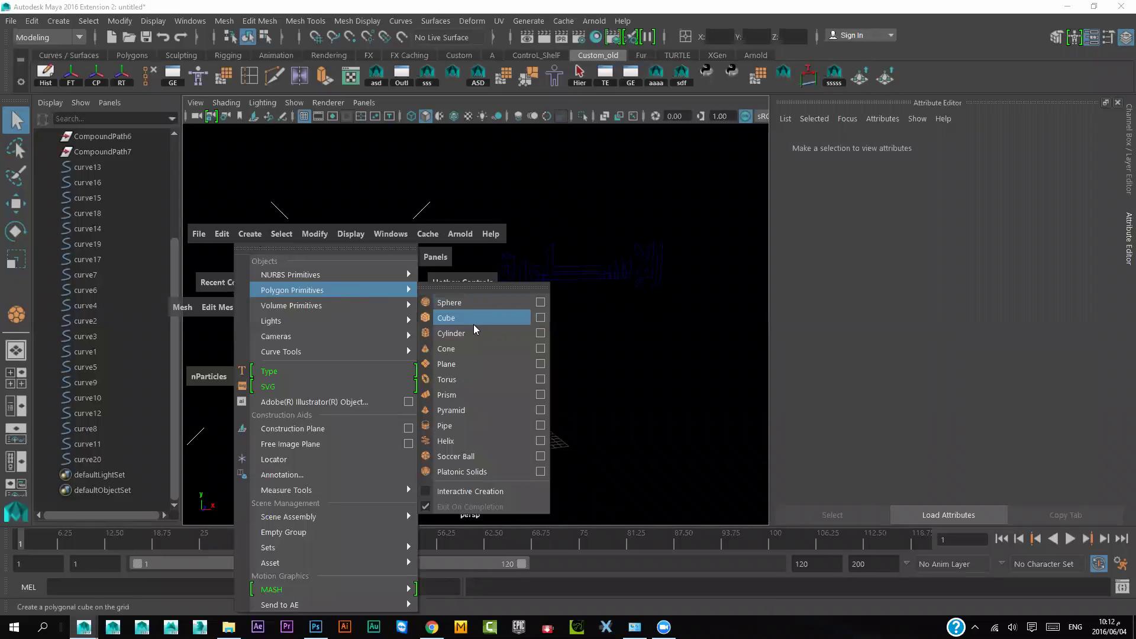
left_click(482, 457)
right_click_drag(482, 461, 506, 473, "alt")
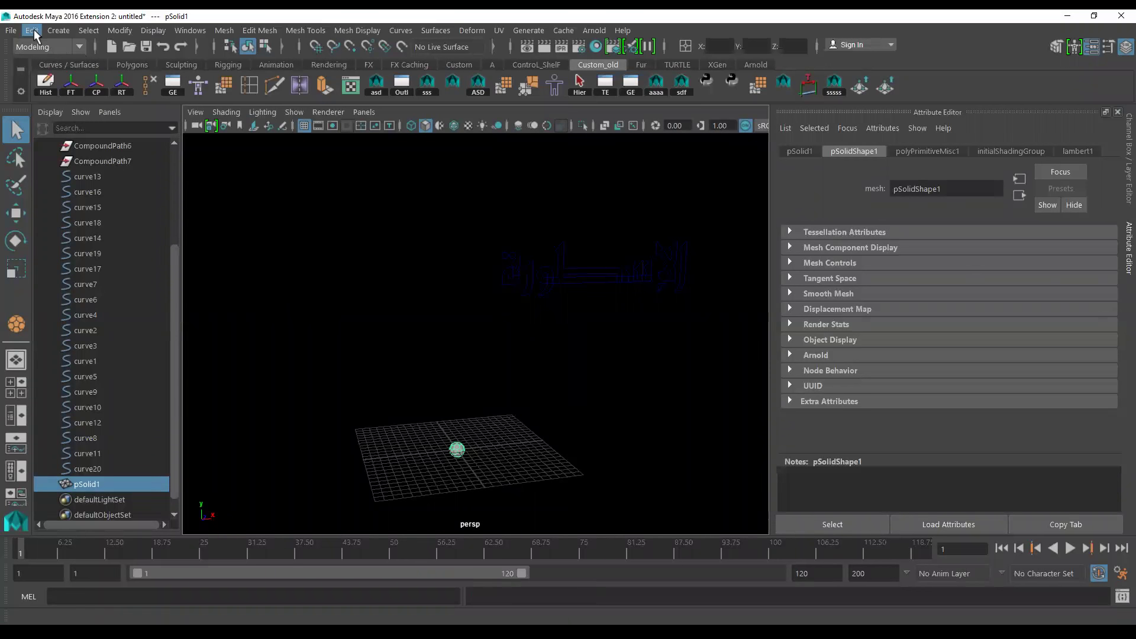
Build a MASH network from the soccer ball, producing ten copies in a row
left_click(59, 29)
mouse_move(107, 382)
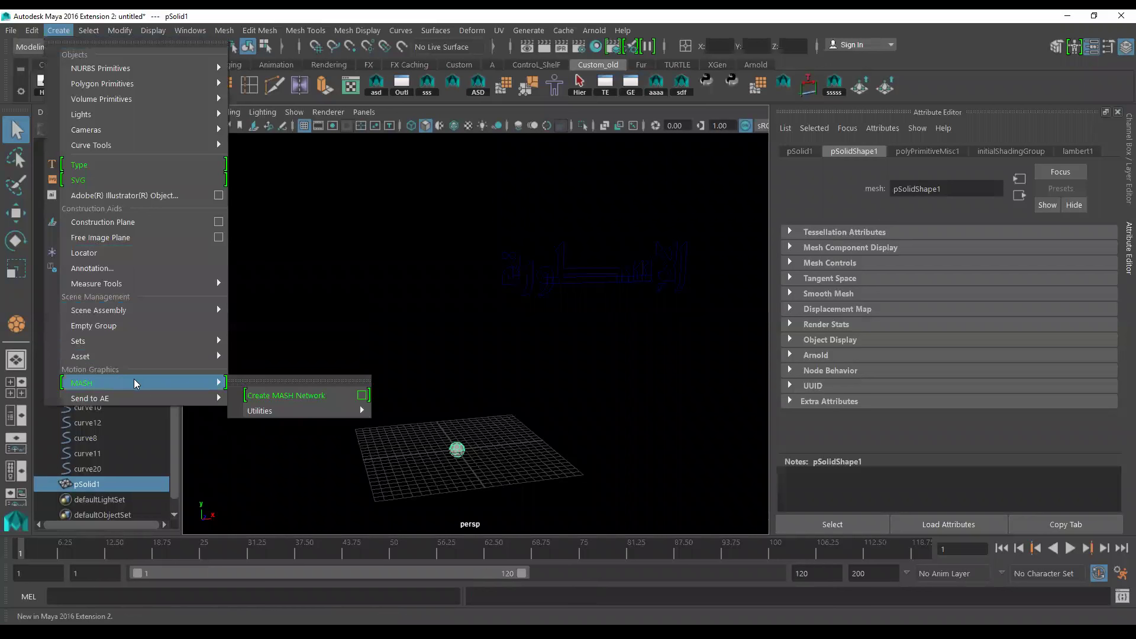
left_click(330, 395)
right_click_drag(442, 435, 424, 422, "alt")
mouse_move(423, 423)
left_mouse_down("alt")
mouse_move(416, 385)
mouse_move(426, 395)
left_mouse_up("alt")
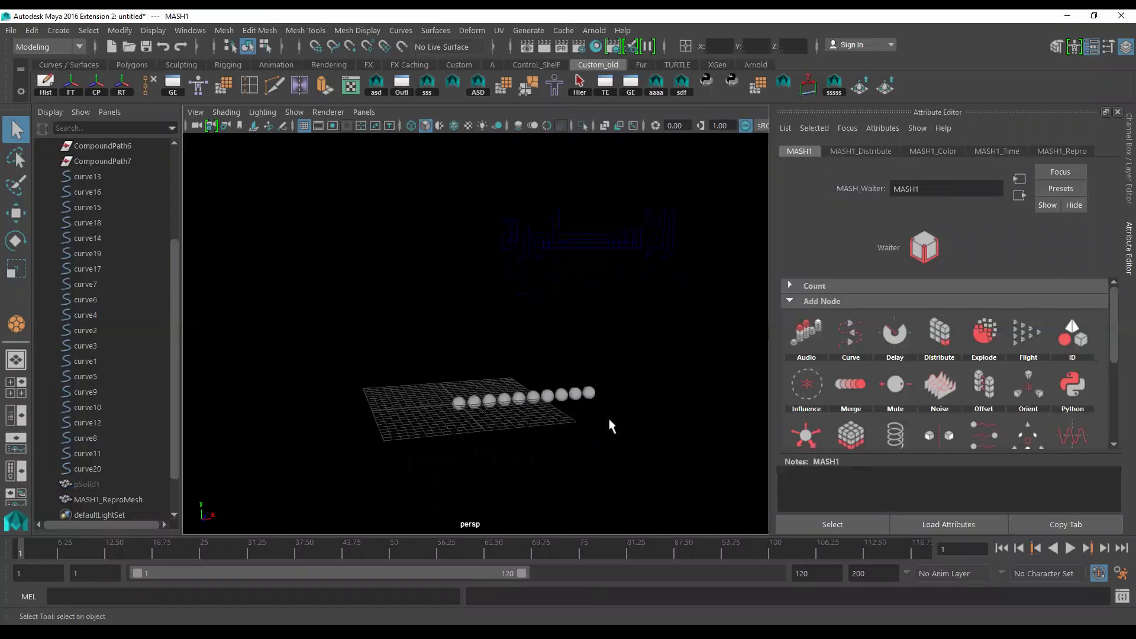
mouse_move(497, 432)
right_mouse_down("alt")
mouse_move(532, 441)
mouse_move(537, 418)
right_mouse_up("alt")
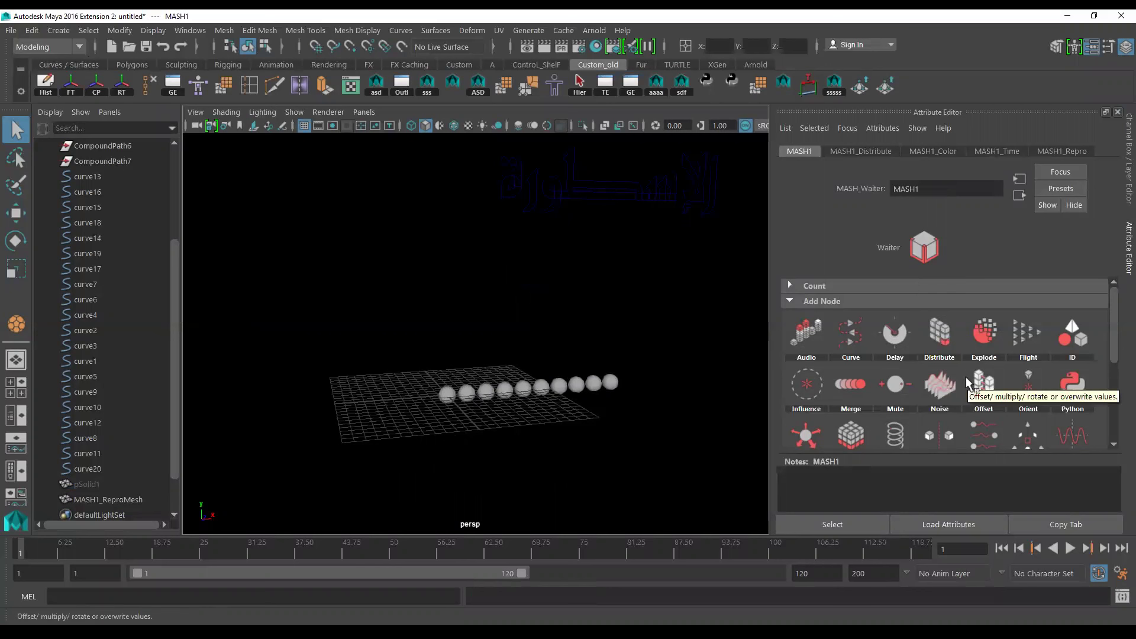
scroll(966, 377, "down", 1)
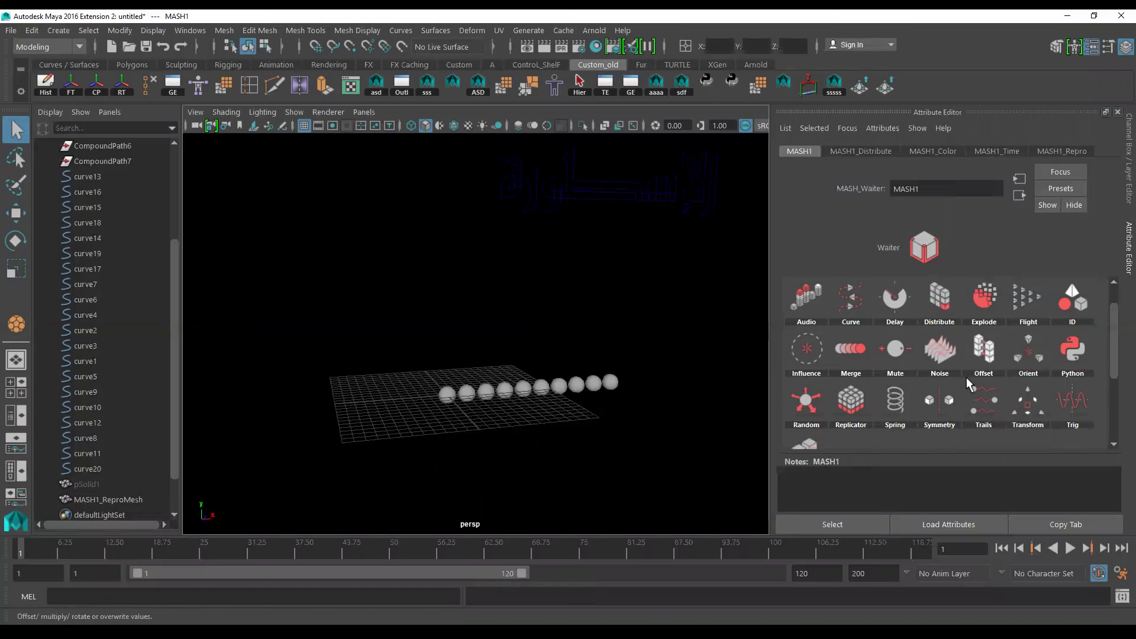
Select curve13–curve20 plus MASH1 and add a Curve node placing the balls on the letters
left_click(88, 176)
left_click(85, 462, "shift")
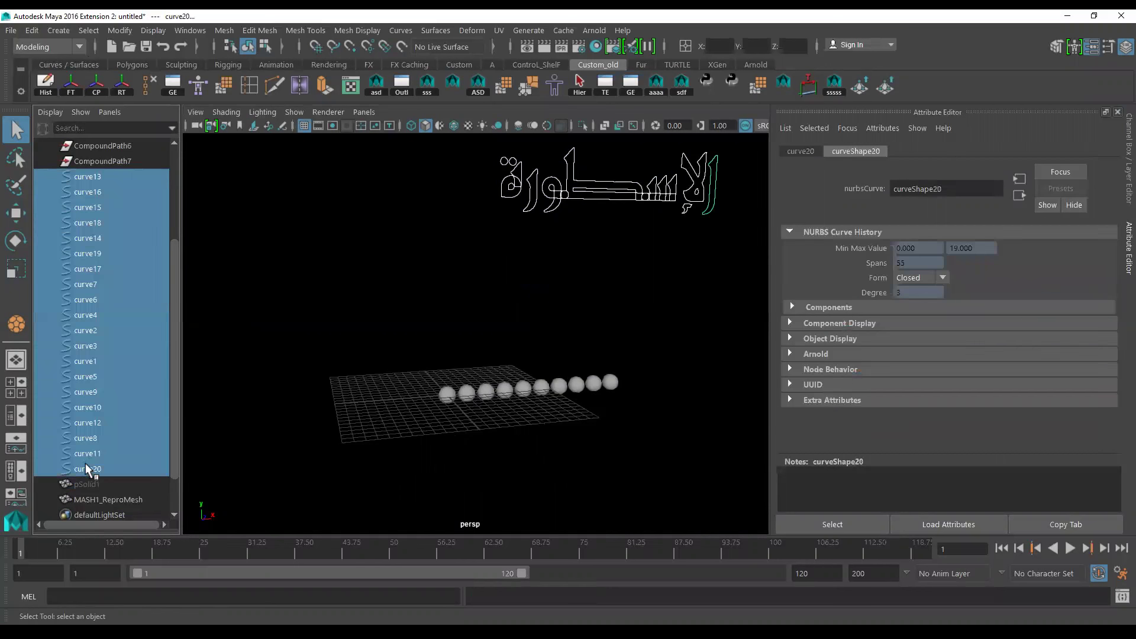
scroll(114, 442, "down", 1)
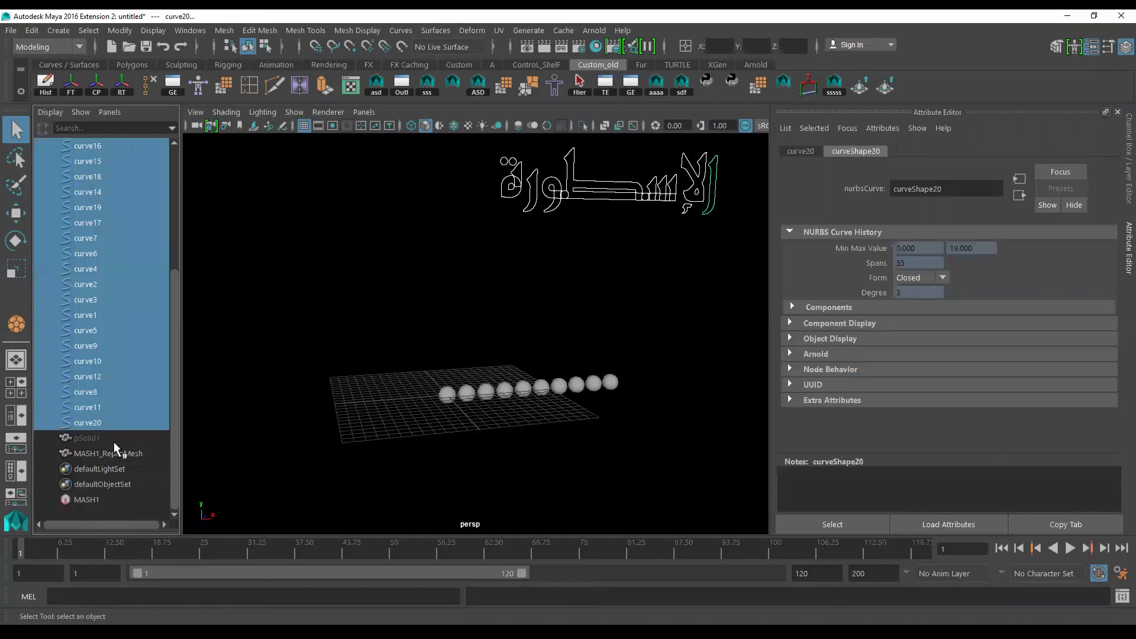
left_click(85, 497, "ctrl")
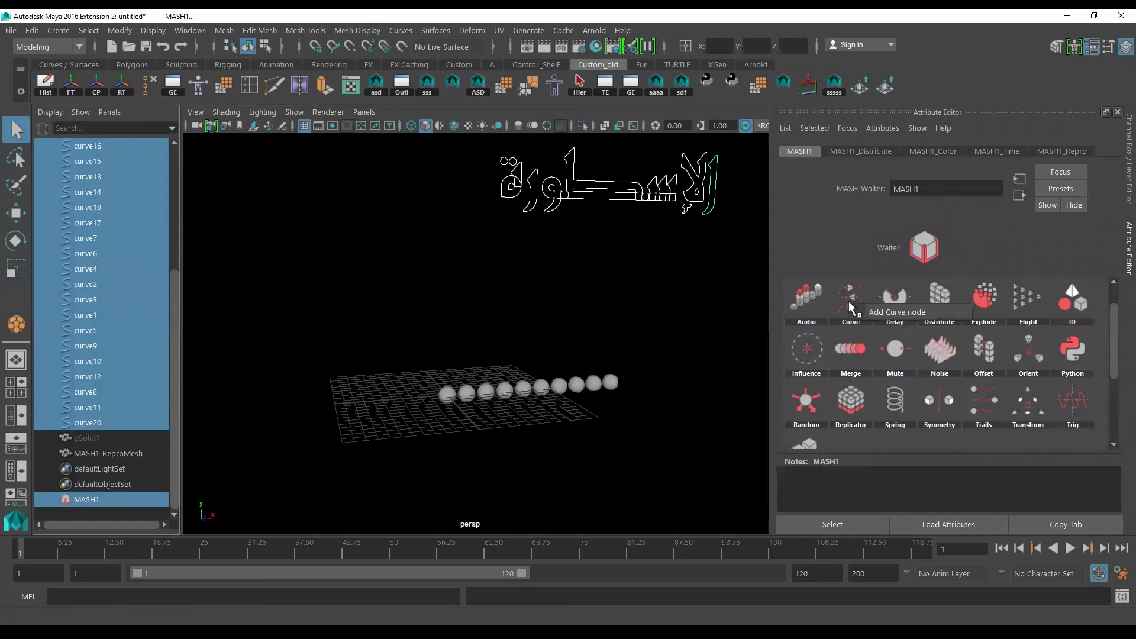
left_click(890, 312)
mouse_move(649, 318)
left_mouse_down("alt")
mouse_move(539, 418)
mouse_move(593, 398)
left_mouse_up("alt")
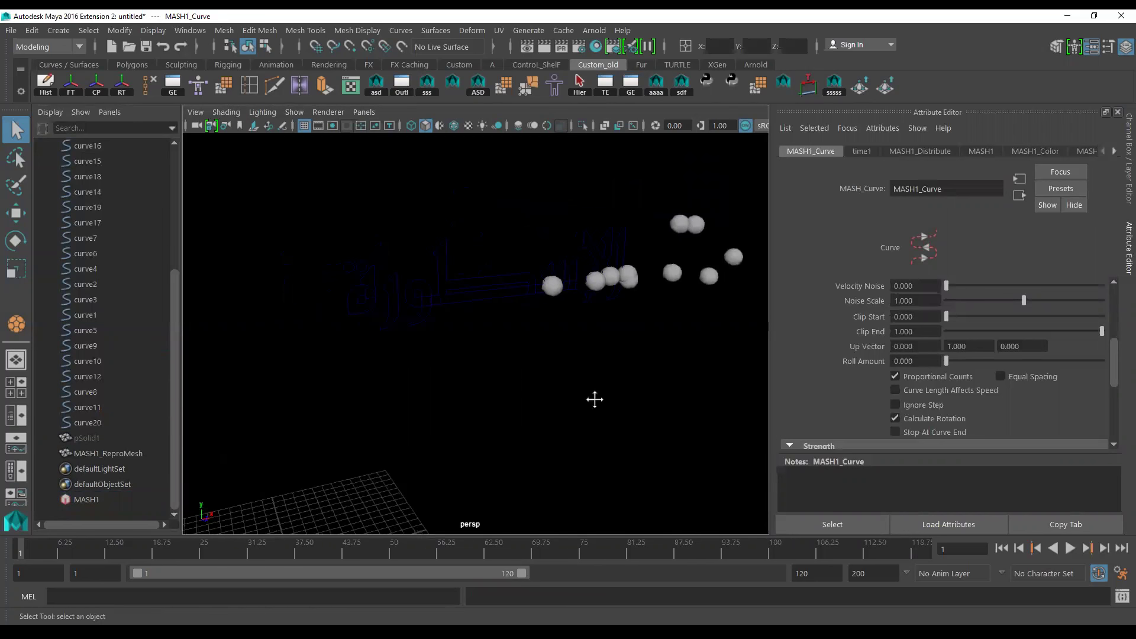
Raise the MASH1_Distribute Number of Points to 20
left_click(911, 151)
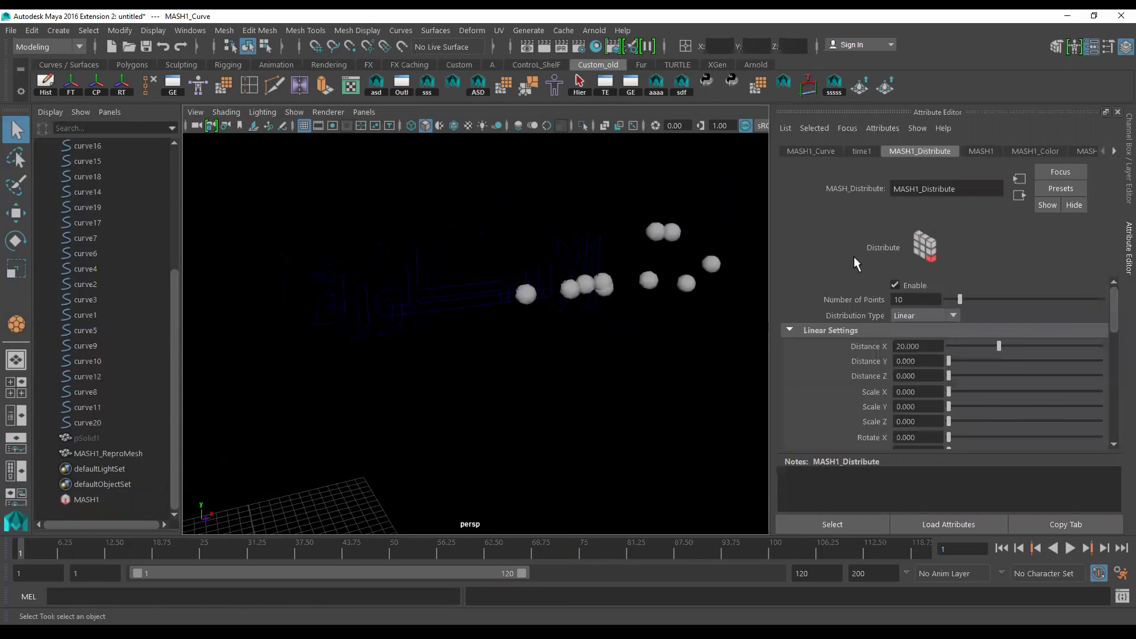
type("20")
key("Return")
left_click_drag(504, 388, 540, 363, "alt")
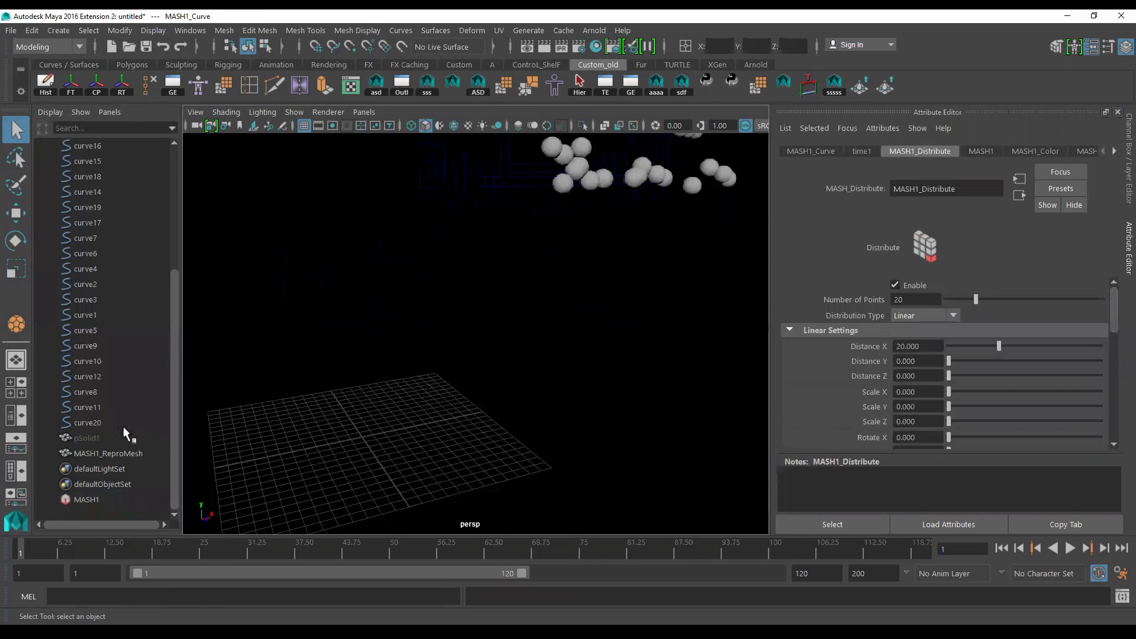
Unhide pSolid1 and scale it down so the MASH copies become tiny dots
left_click(86, 439)
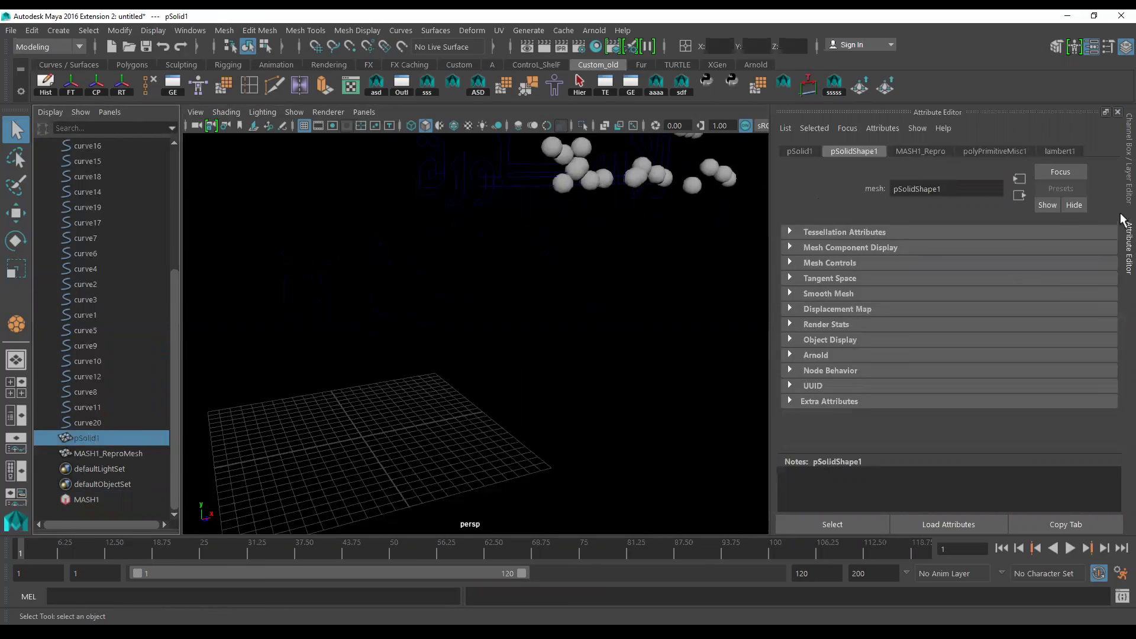
left_click_drag(519, 437, 521, 436, "alt")
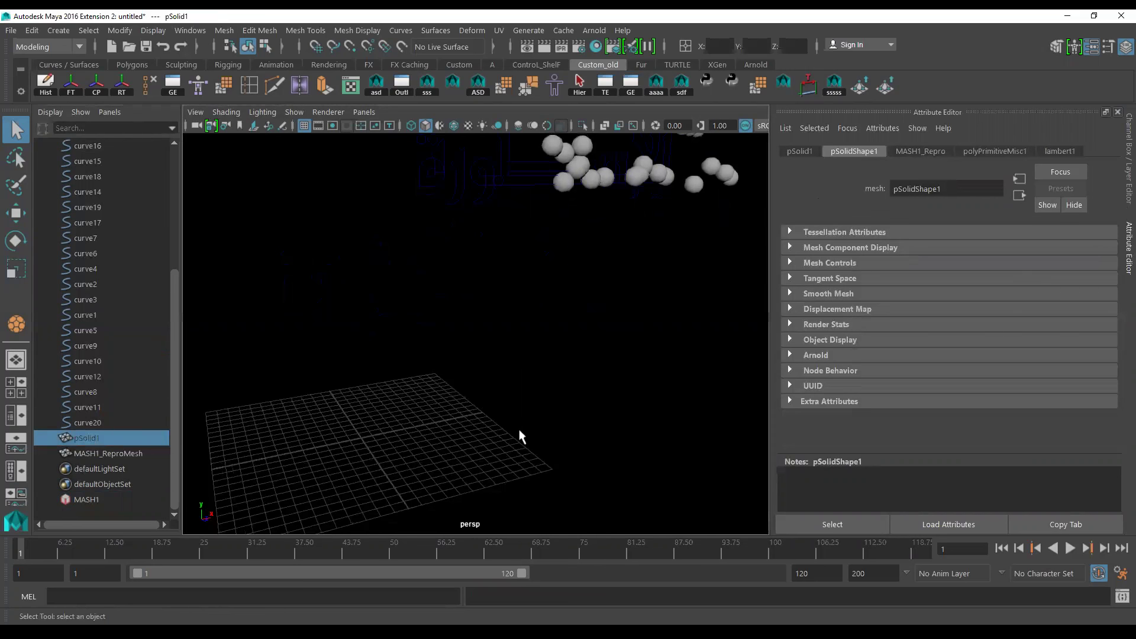
key("h")
key("r")
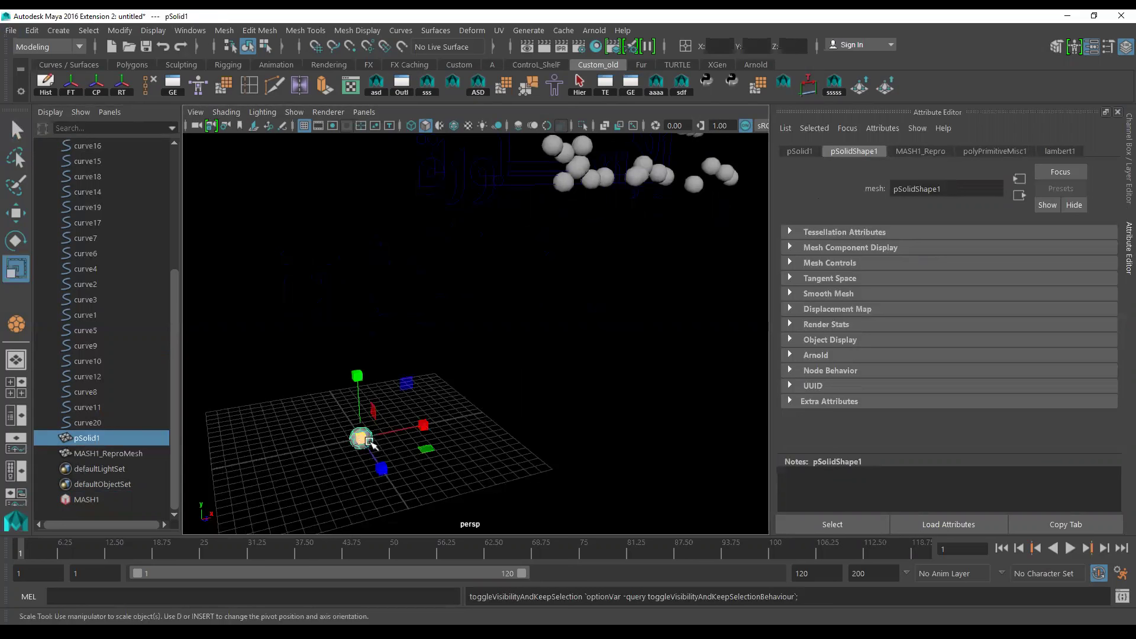
key("h")
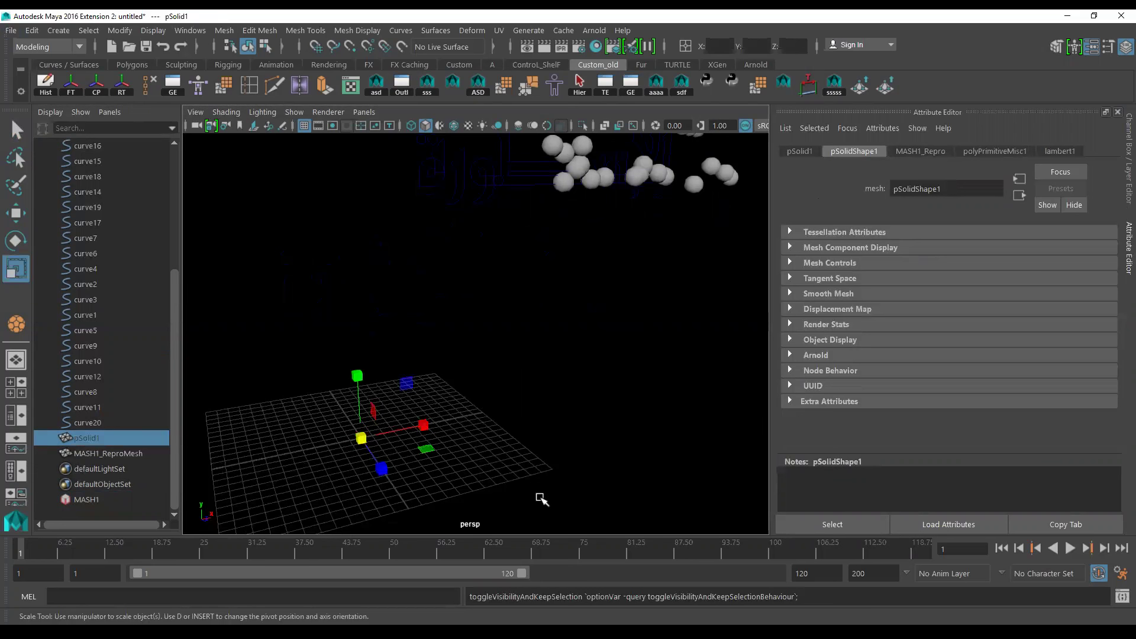
key("h")
key("h")
key("h")
key("h")
key("h")
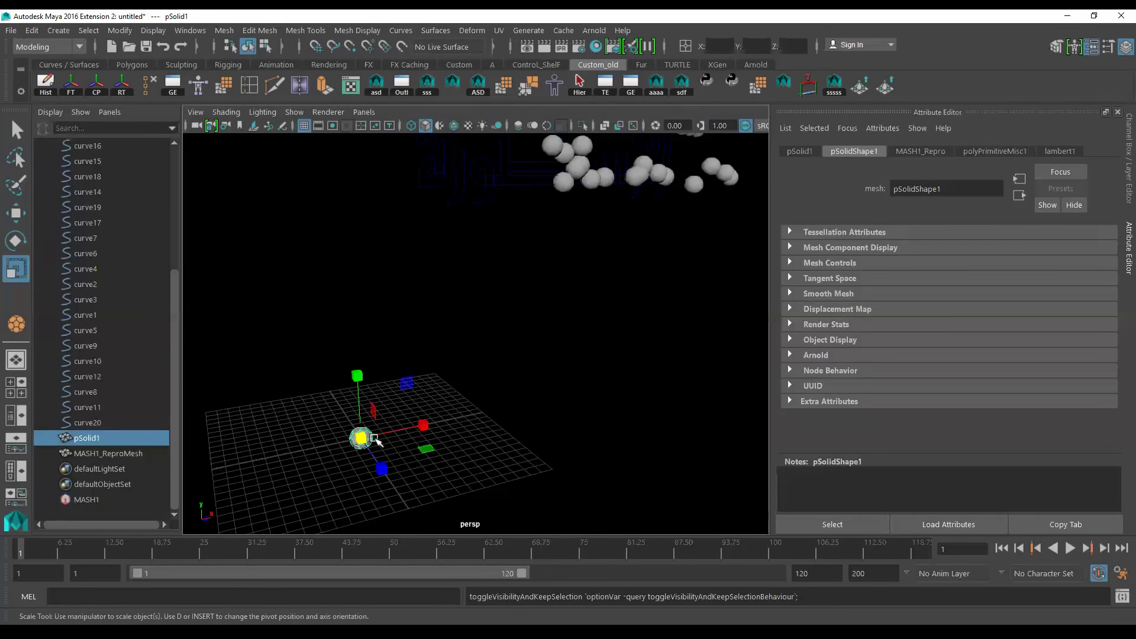
left_click_drag(360, 438, 345, 446)
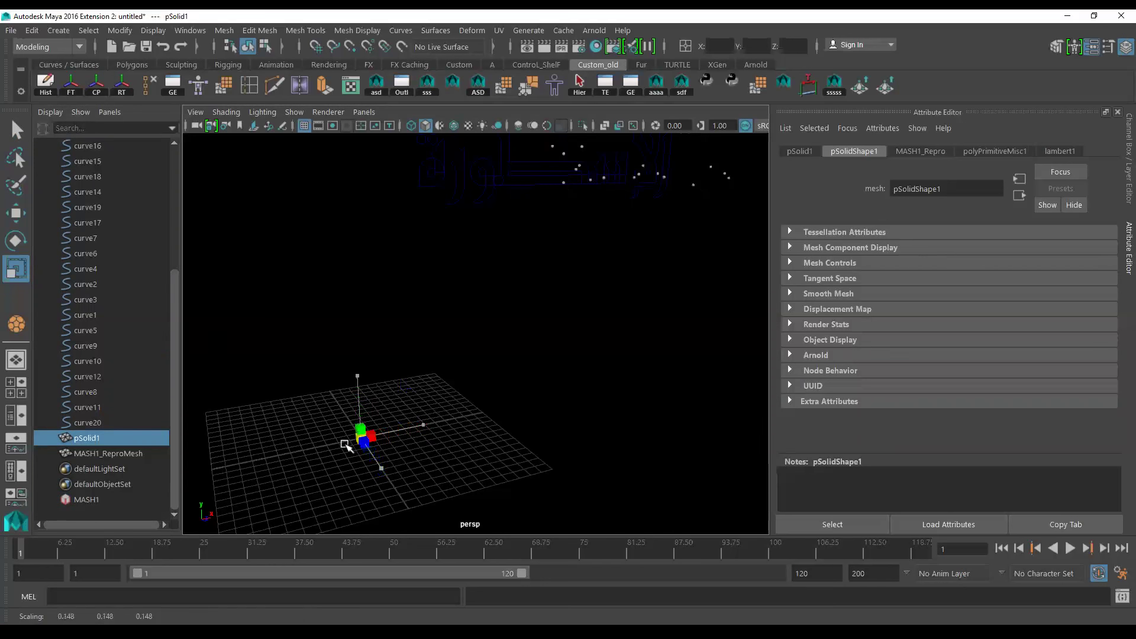
mouse_move(346, 445)
right_mouse_down("alt")
mouse_move(563, 338)
mouse_move(553, 392)
mouse_move(609, 385)
mouse_move(587, 393)
mouse_move(661, 452)
right_mouse_up("alt")
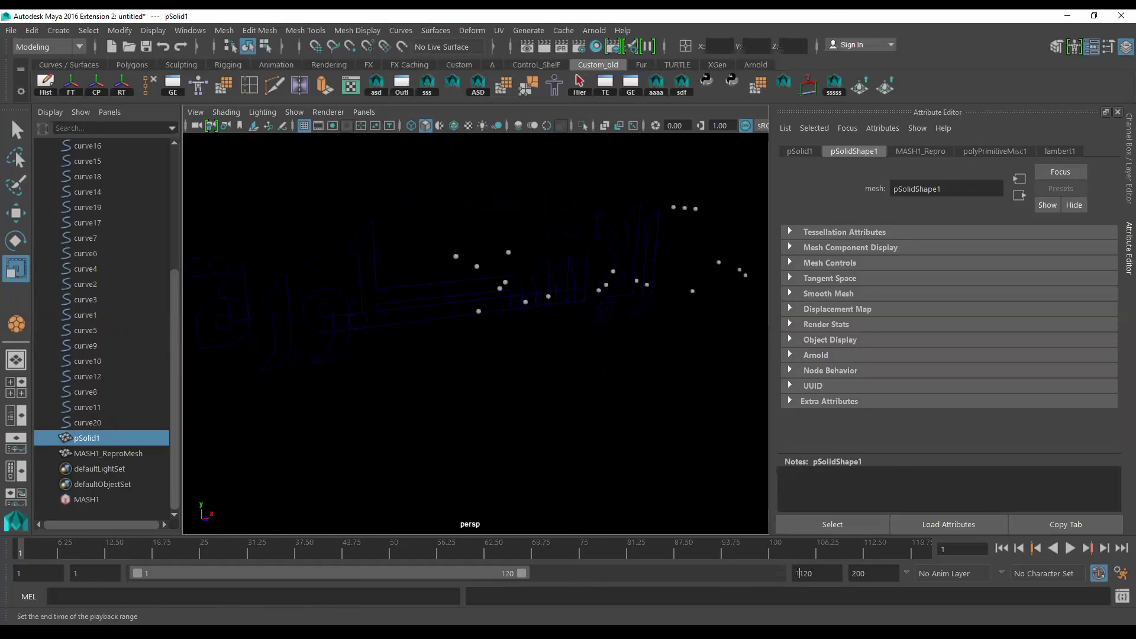
Set the playback end to 1120, play the animation, and reselect the letter curves
key("Return")
left_click(1069, 548)
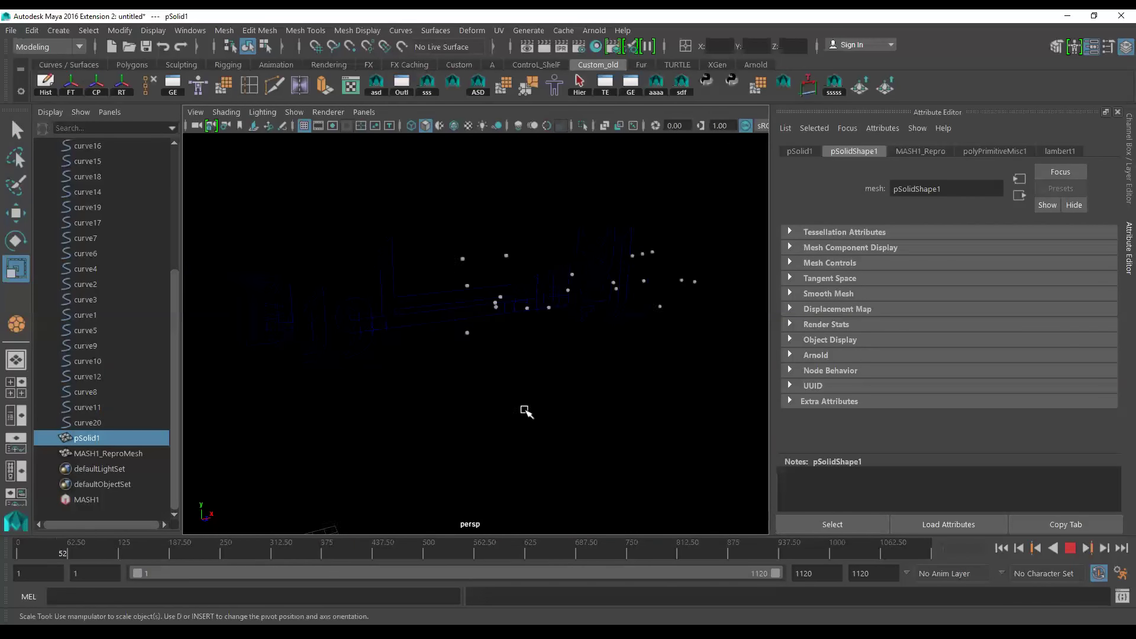
left_click_drag(234, 202, 769, 470)
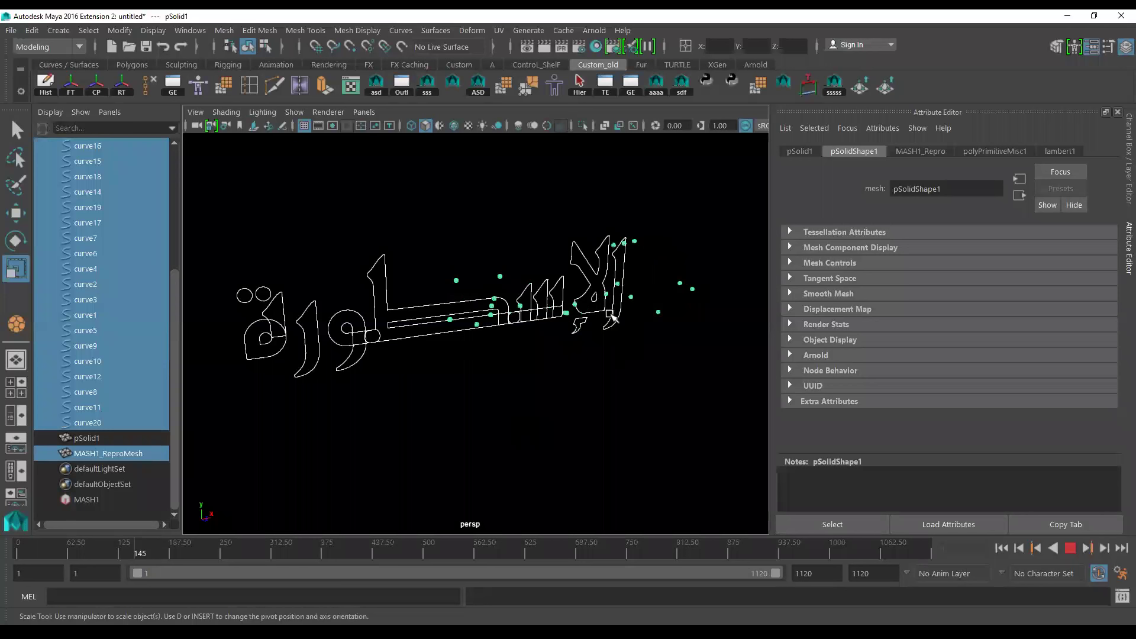
Stop playback, select MASH1, and slow the MASH1_Curve Animation Speed to 0.163
left_click(1074, 549)
left_click(557, 406)
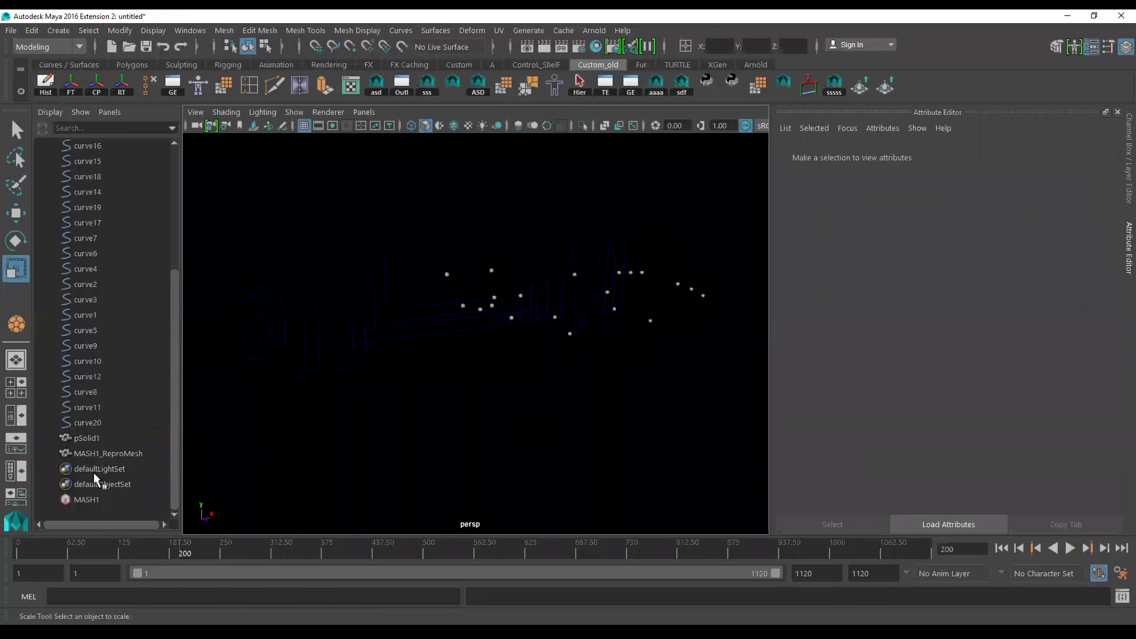
left_click(85, 499)
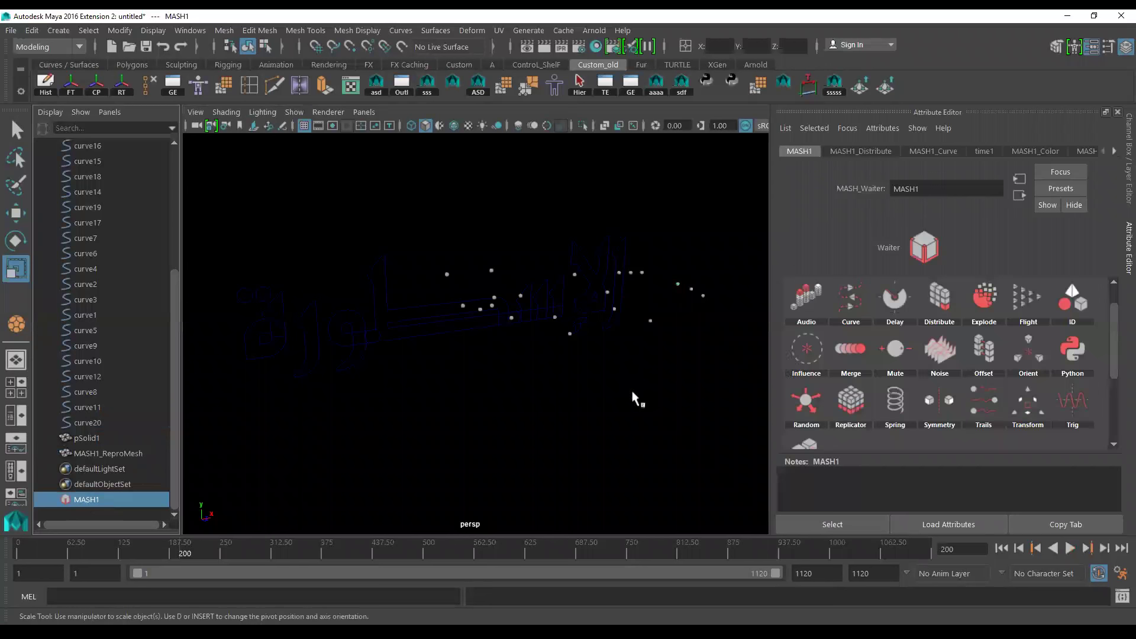
left_click(932, 152)
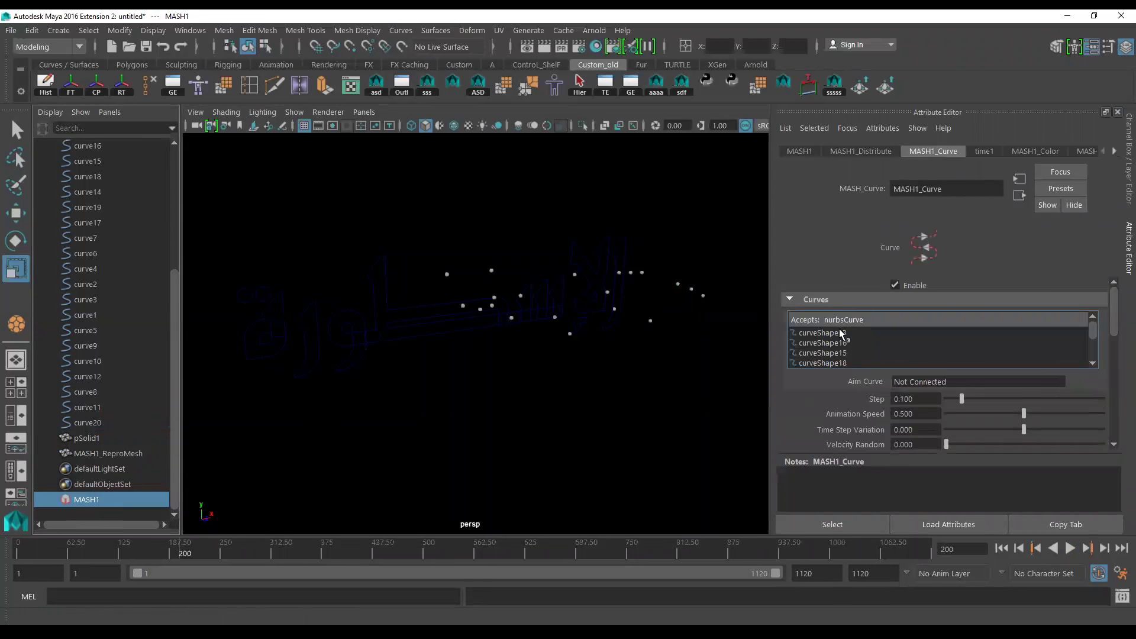
scroll(1025, 410, "down", 1)
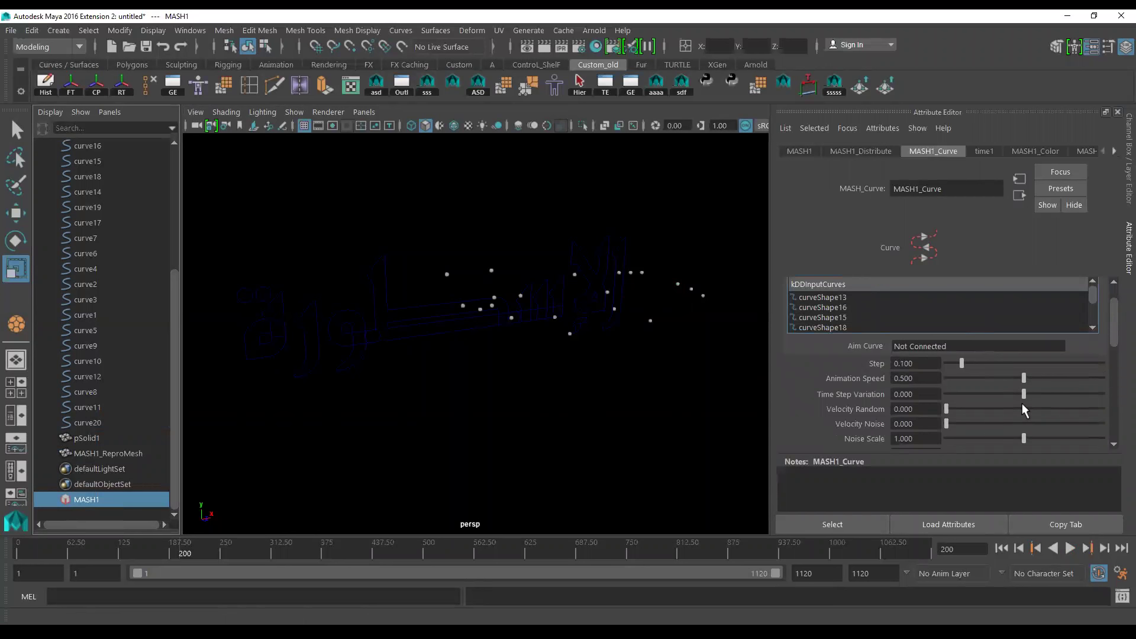
left_click_drag(1025, 385, 962, 386)
Turn off Proportional Counts, leaving Curve Length Affects Speed off
scroll(874, 425, "down", 2)
scroll(874, 425, "down", 2)
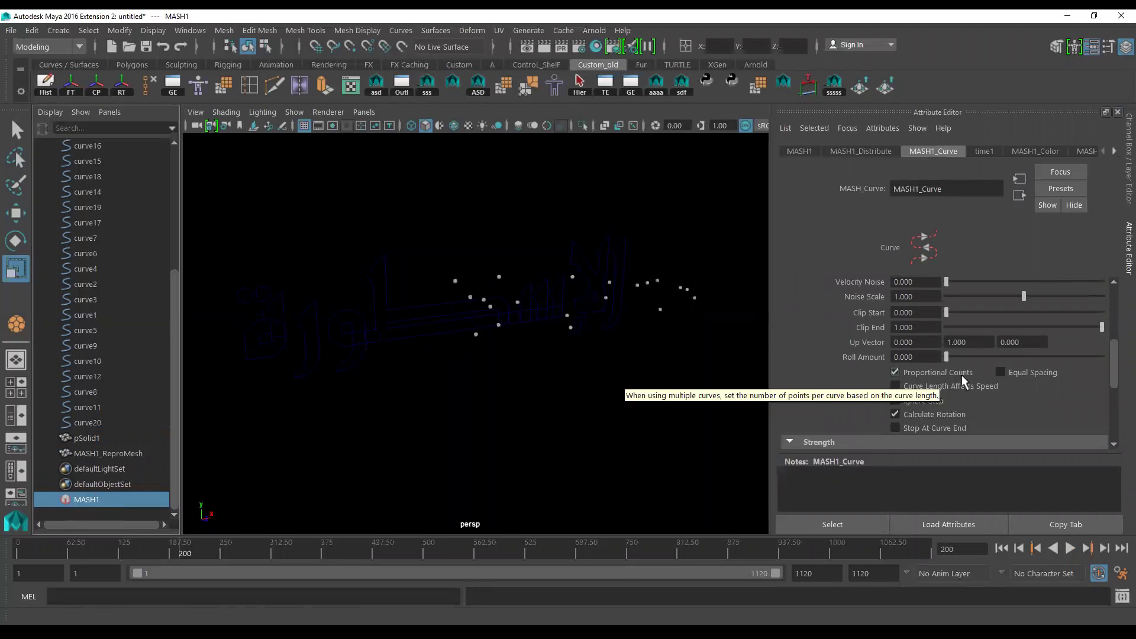
left_click(947, 374)
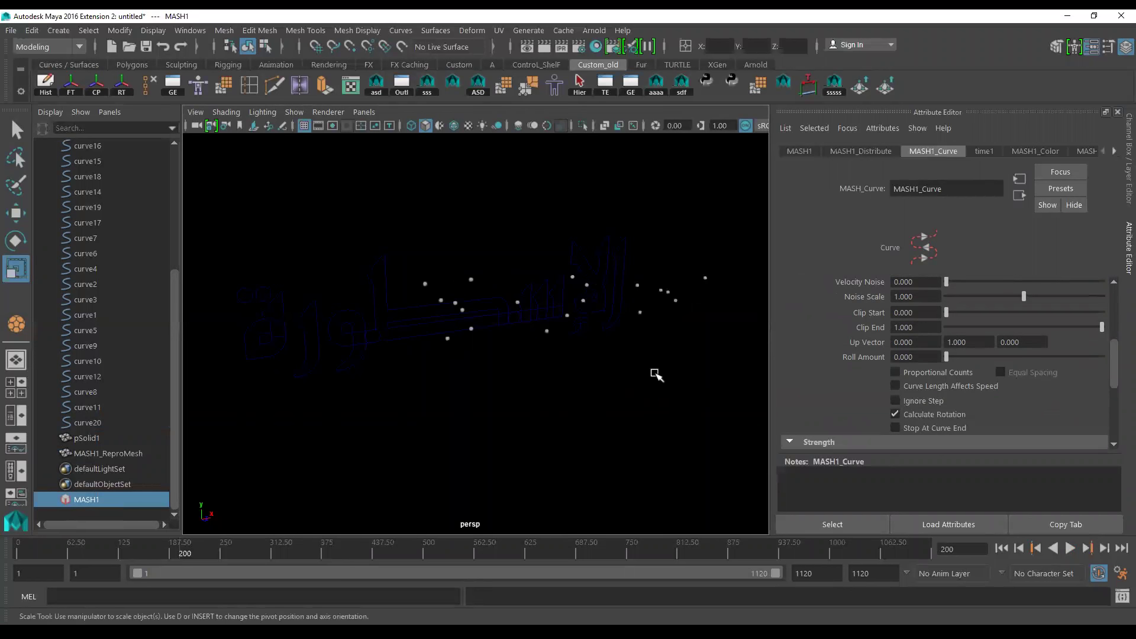
left_click(919, 387)
left_click(919, 388)
scroll(840, 396, "down", 3)
scroll(837, 392, "down", 2)
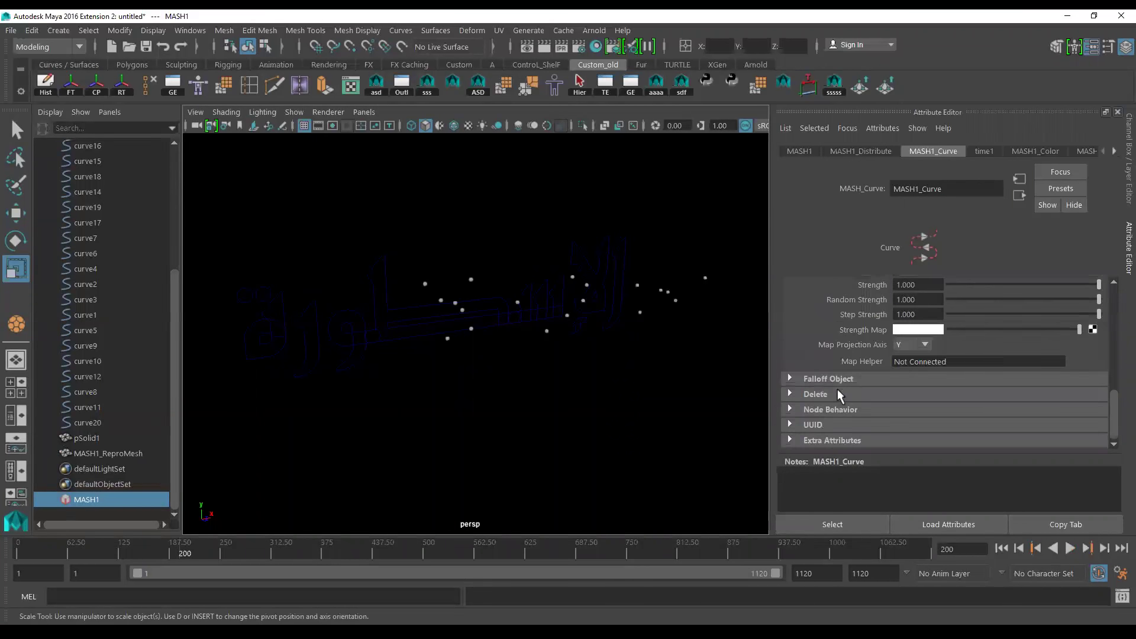
scroll(875, 392, "up", 3)
scroll(868, 388, "up", 1)
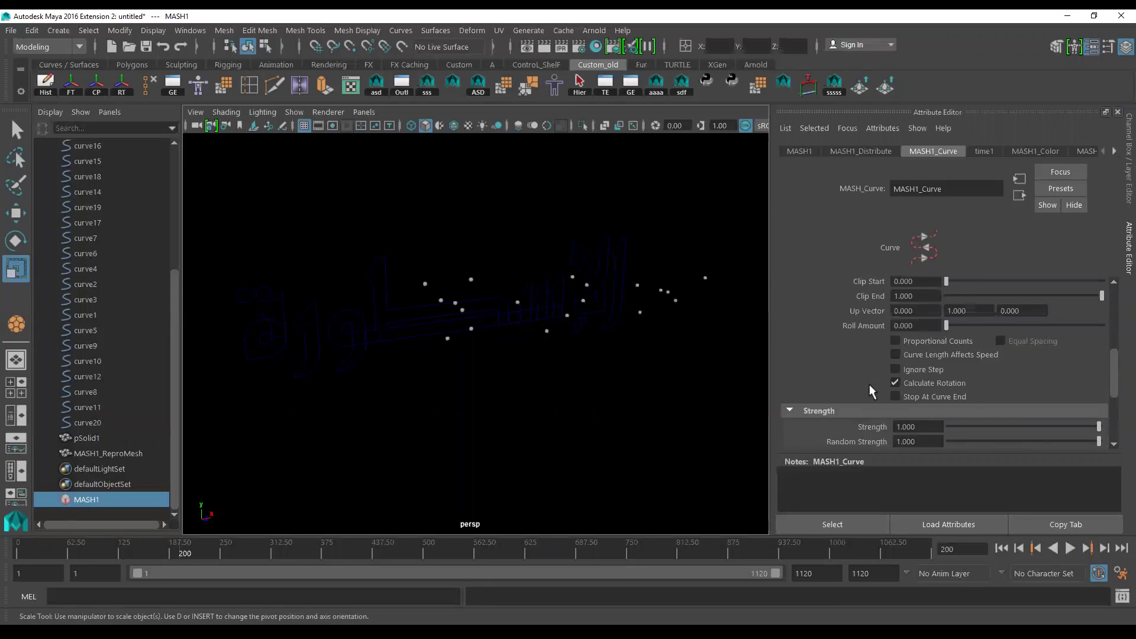
scroll(854, 385, "down", 2)
scroll(852, 384, "down", 2)
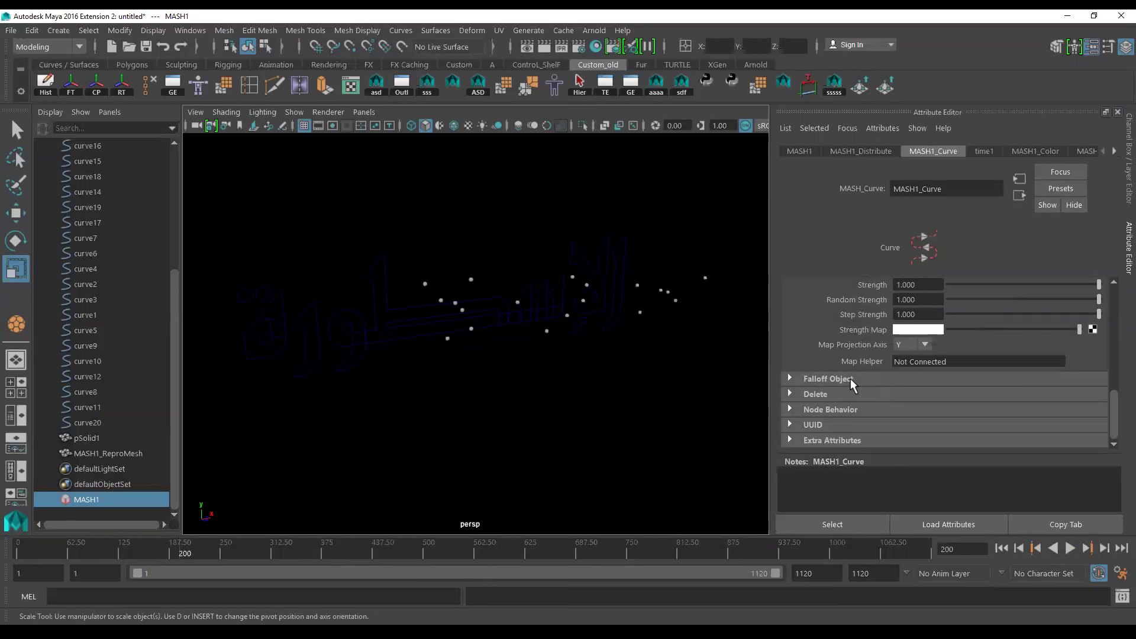
Show the MASH1_Distribute node settings
left_click(850, 153)
scroll(814, 390, "down", 1)
scroll(813, 390, "up", 1)
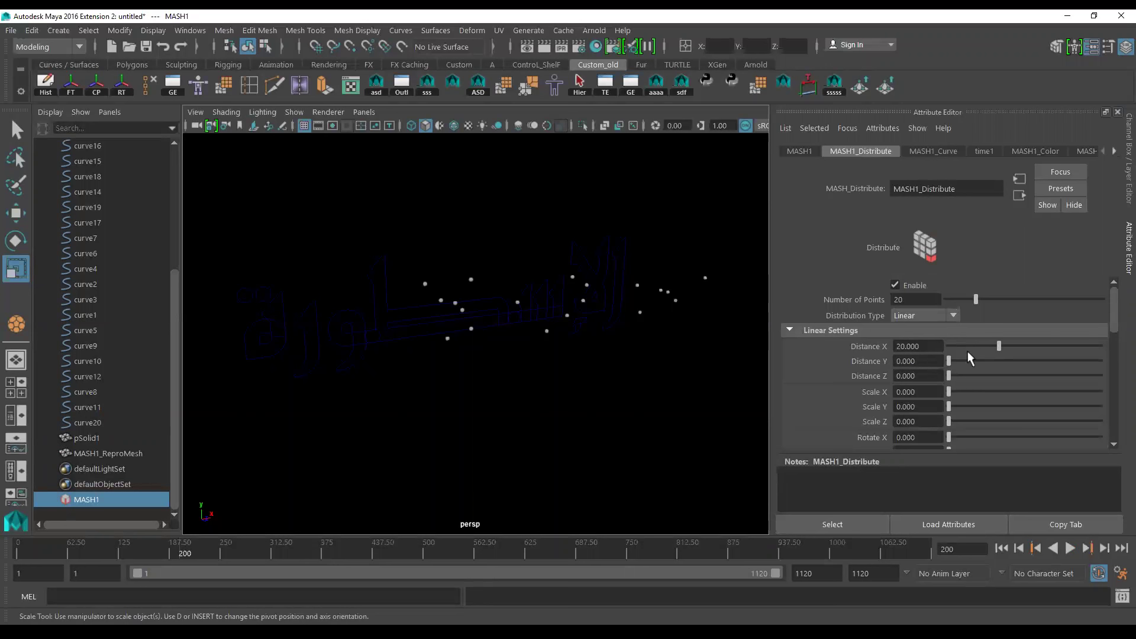
Set Distance X to 0 and preview the dots moving along the letters, stopping at frame 257
left_click_drag(994, 348, 899, 359)
left_click_drag(588, 406, 548, 400, "alt")
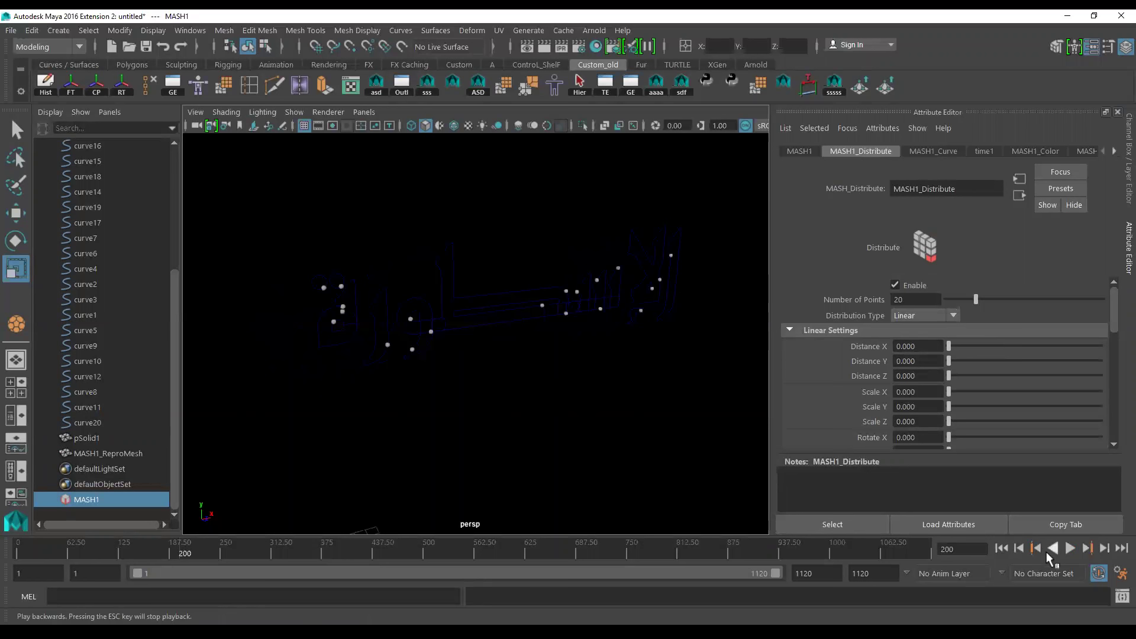
left_click(1003, 549)
left_click(1069, 548)
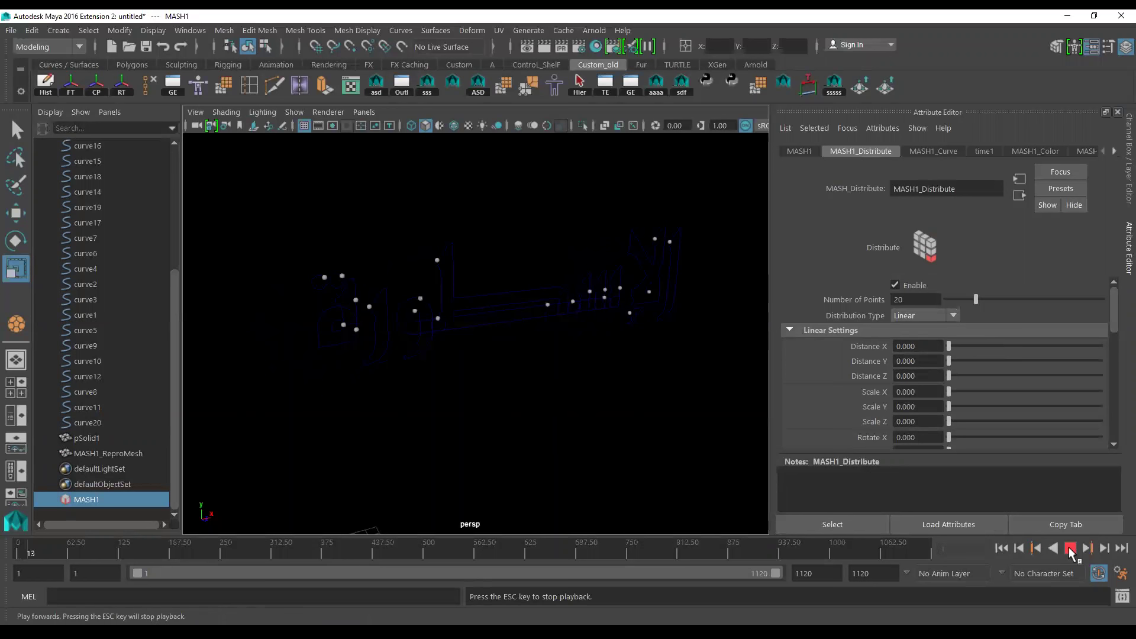
left_click_drag(603, 398, 594, 397, "alt")
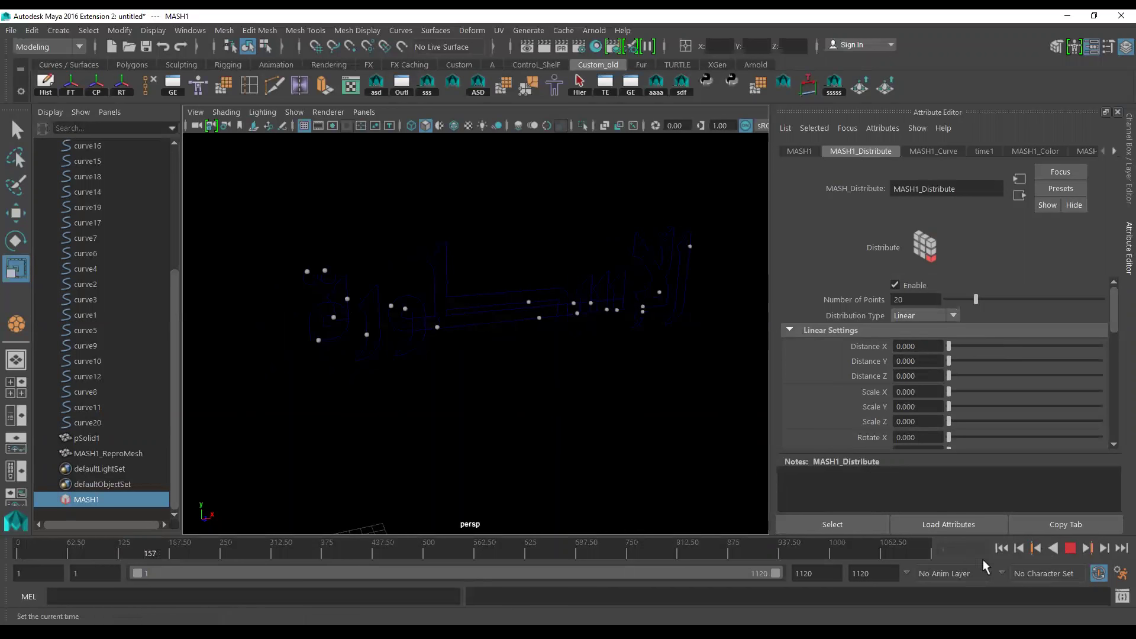
left_click(1071, 551)
Pan and zoom the view to recentre the Arabic letters
scroll(851, 394, "down", 3)
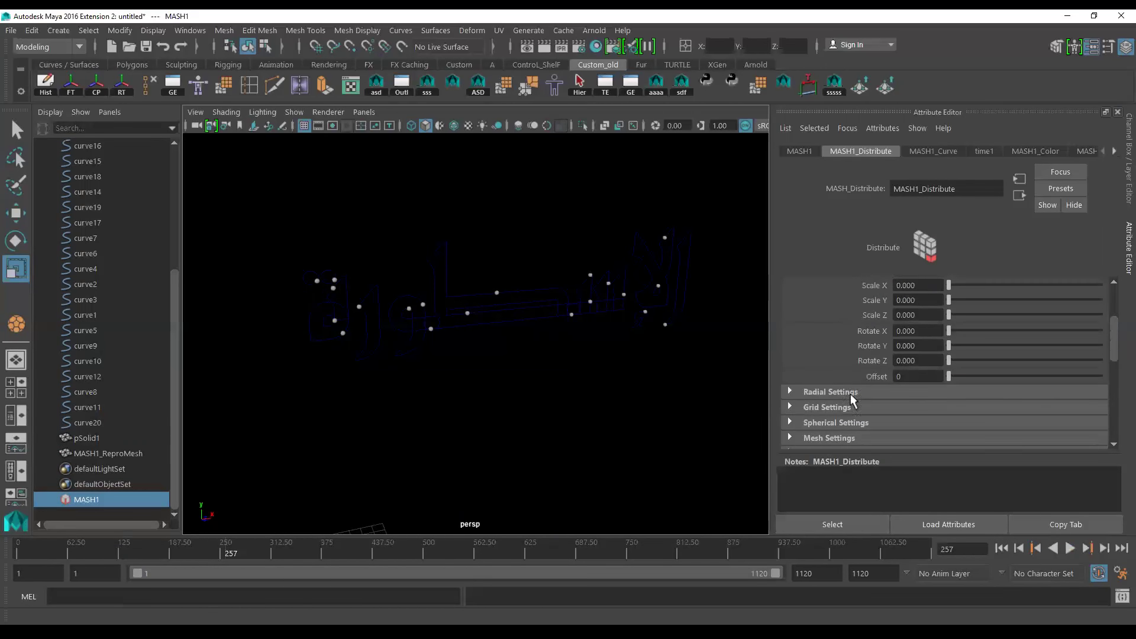
scroll(848, 378, "up", 3)
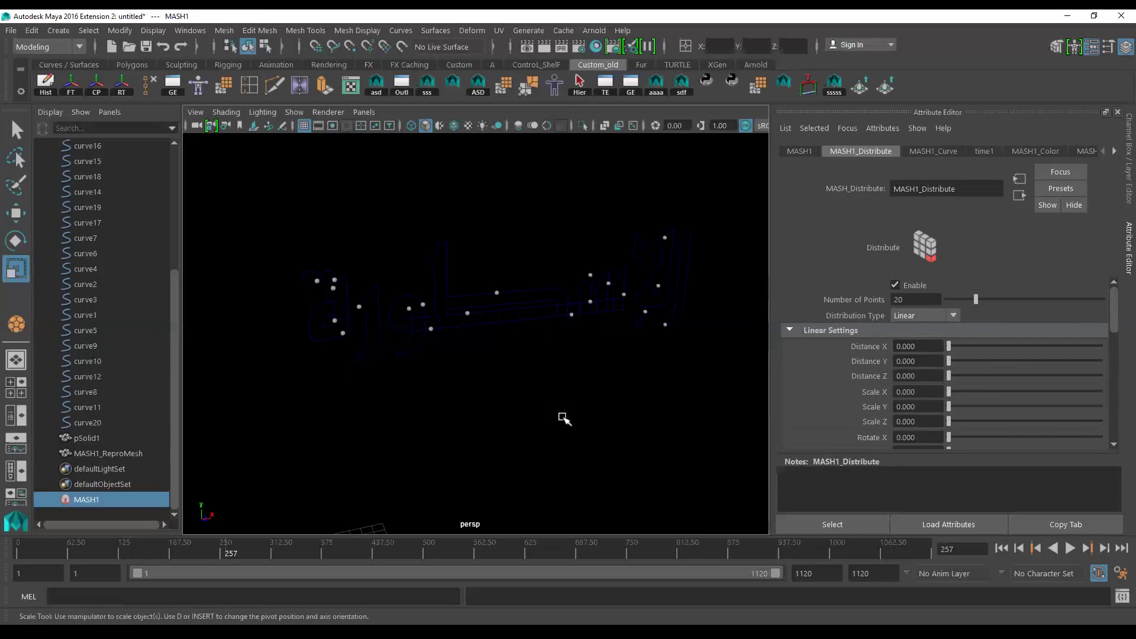
left_click_drag(537, 413, 545, 431, "alt")
mouse_move(545, 431)
middle_mouse_down("alt")
mouse_move(555, 414)
mouse_move(607, 424)
middle_mouse_up("alt")
Add a Trails node, MASH1_Trails, to the MASH1 network
left_click(792, 152)
scroll(950, 384, "down", 2)
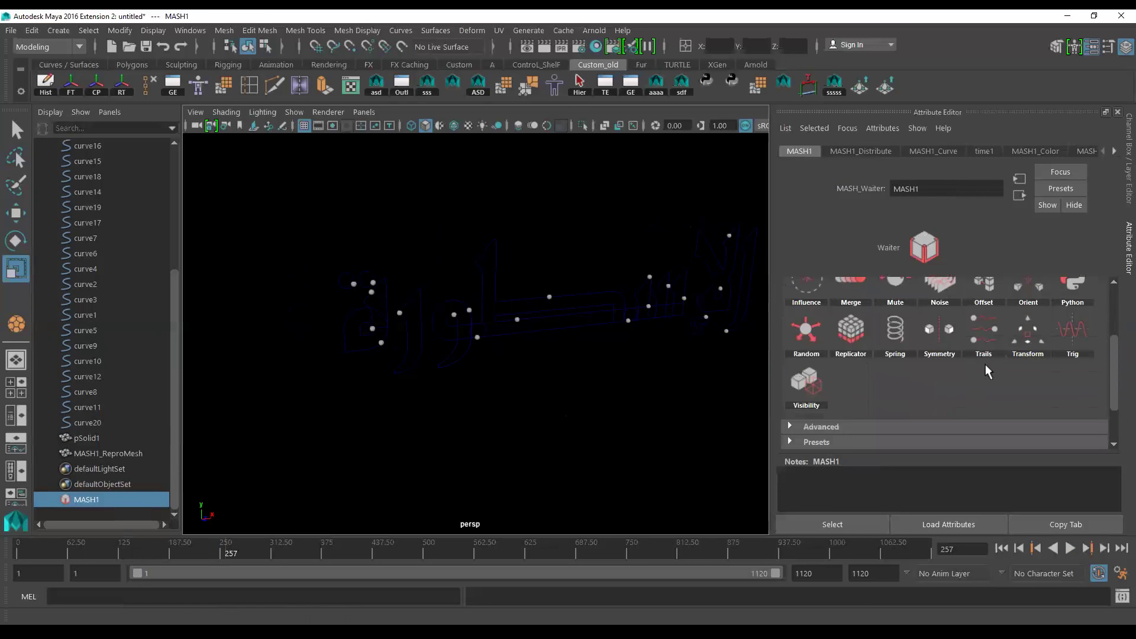
right_click(983, 326)
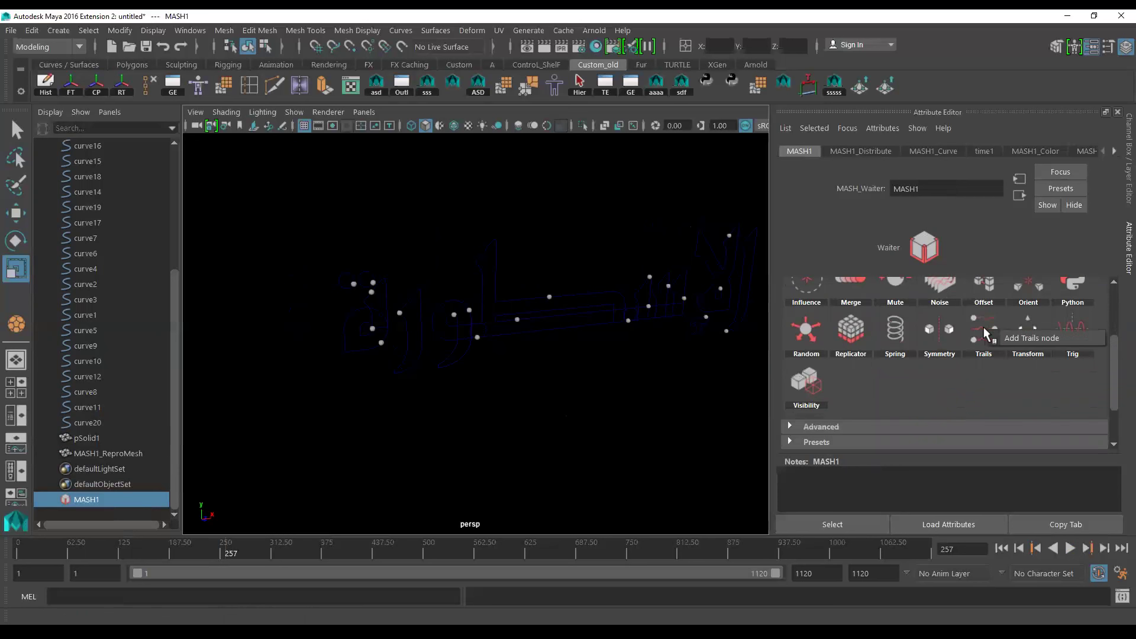
left_click(1047, 340)
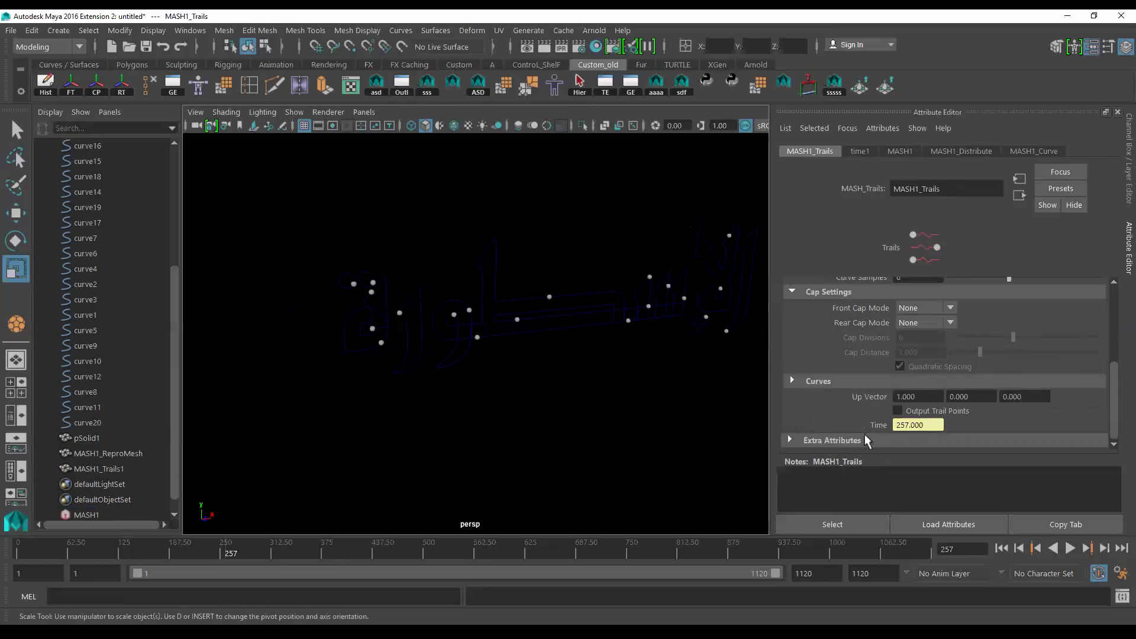
Play the animation from the first frame and stop it at frame 41
left_click(1001, 549)
left_click(1070, 548)
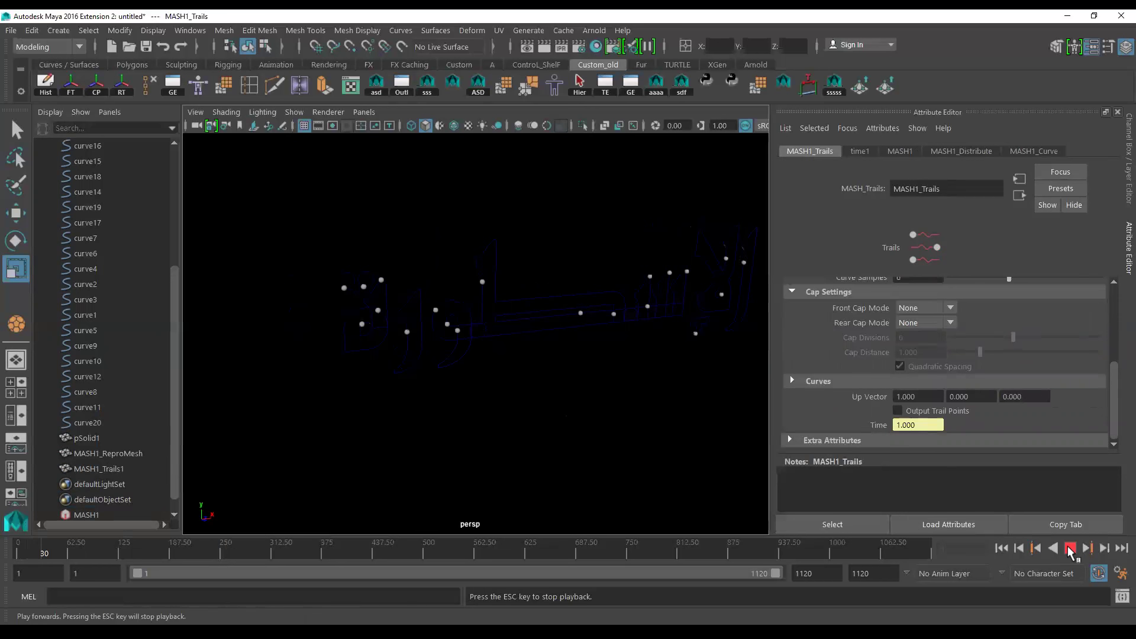
left_click(1069, 548)
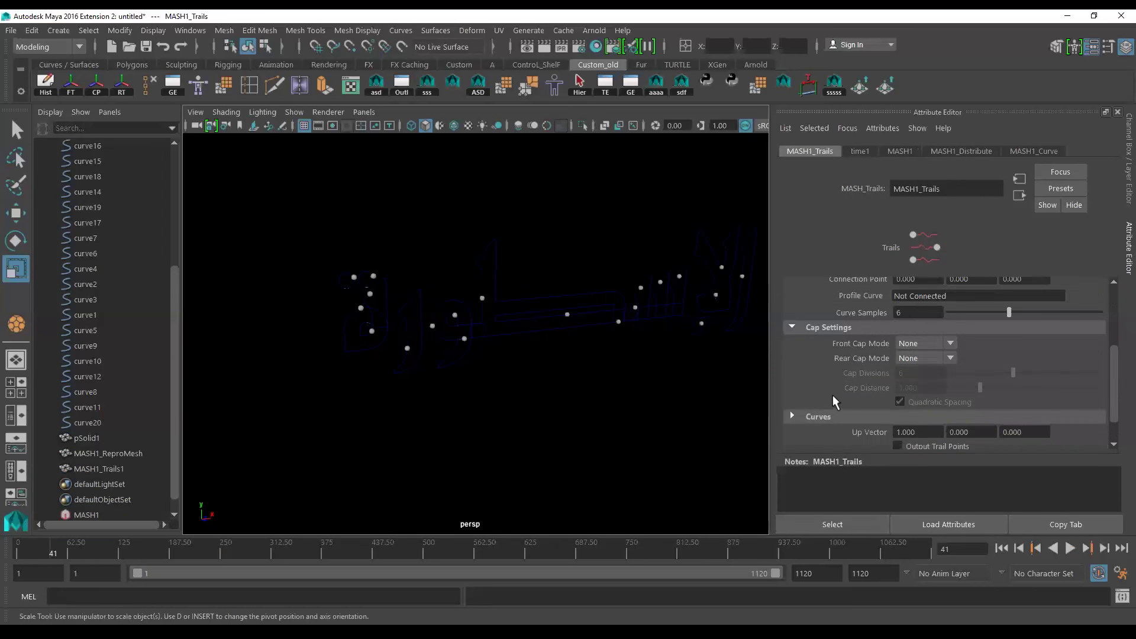
scroll(832, 394, "up", 2)
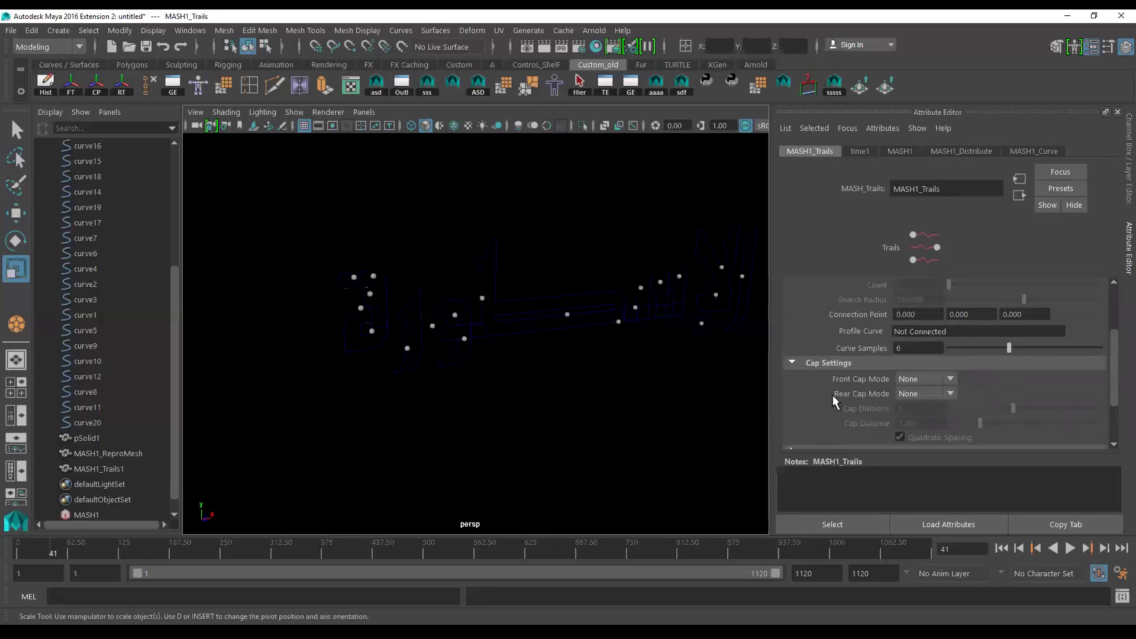
scroll(832, 395, "up", 1)
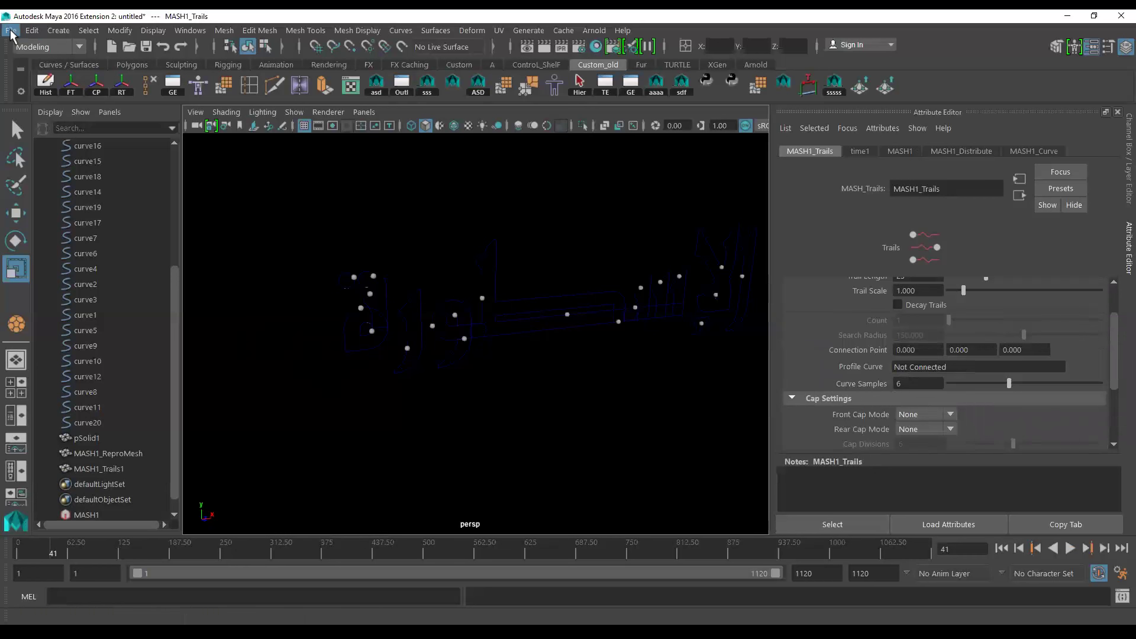
Create a NURBS circle, nurbsCircle1, and frame it in the view
left_click(59, 30)
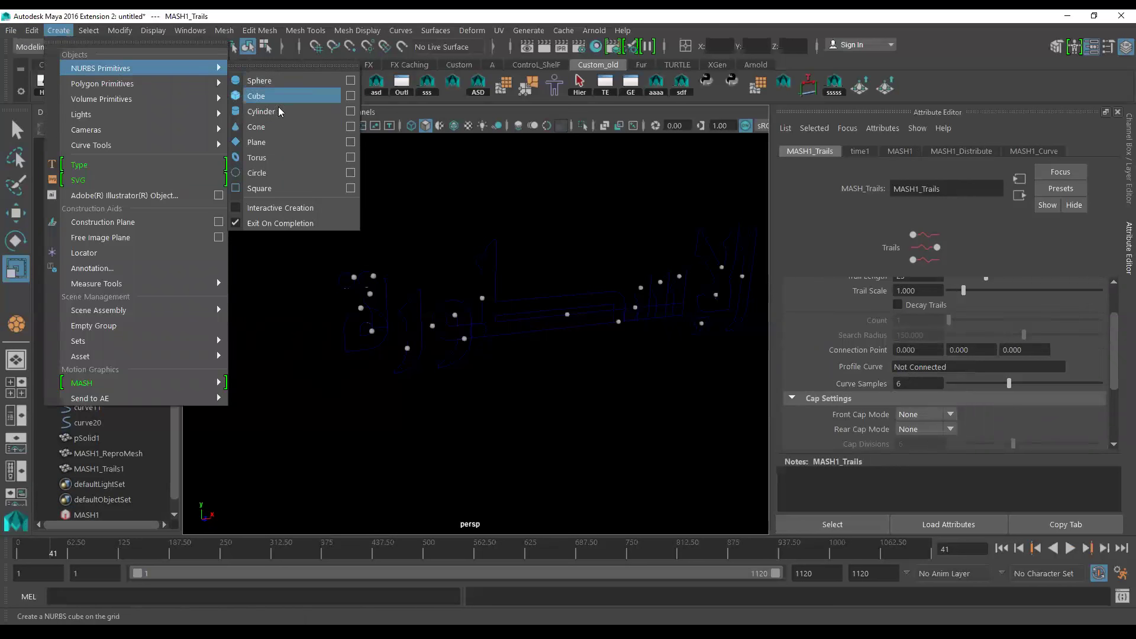
left_click(277, 174)
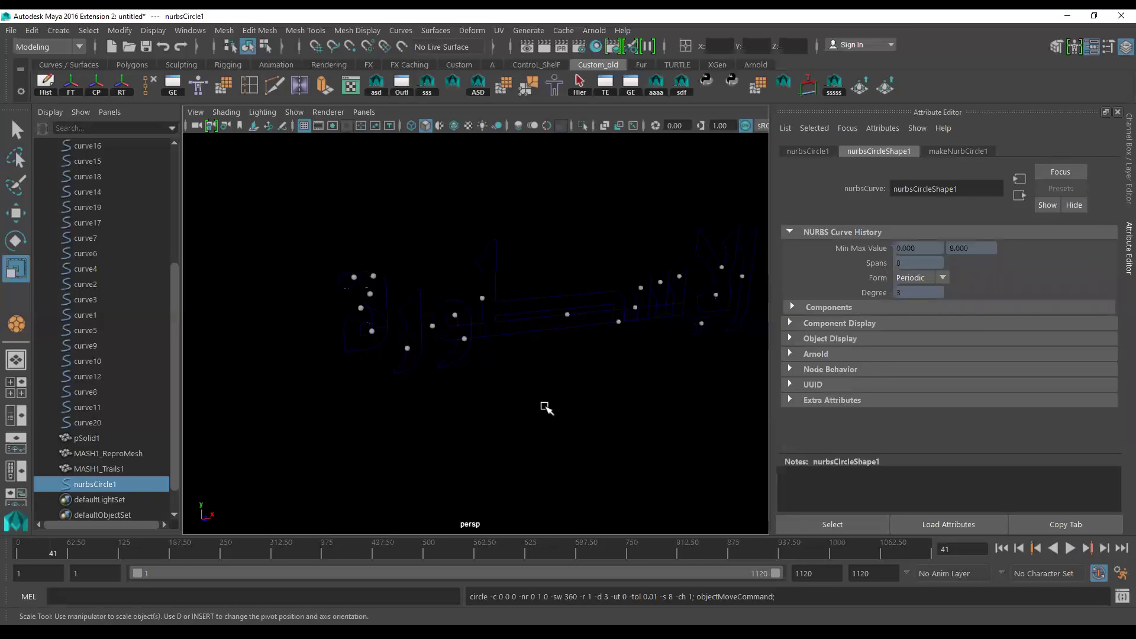
mouse_move(528, 434)
left_mouse_down("alt")
mouse_move(568, 250)
mouse_move(495, 377)
mouse_move(441, 324)
mouse_move(520, 388)
mouse_move(395, 438)
left_mouse_up("alt")
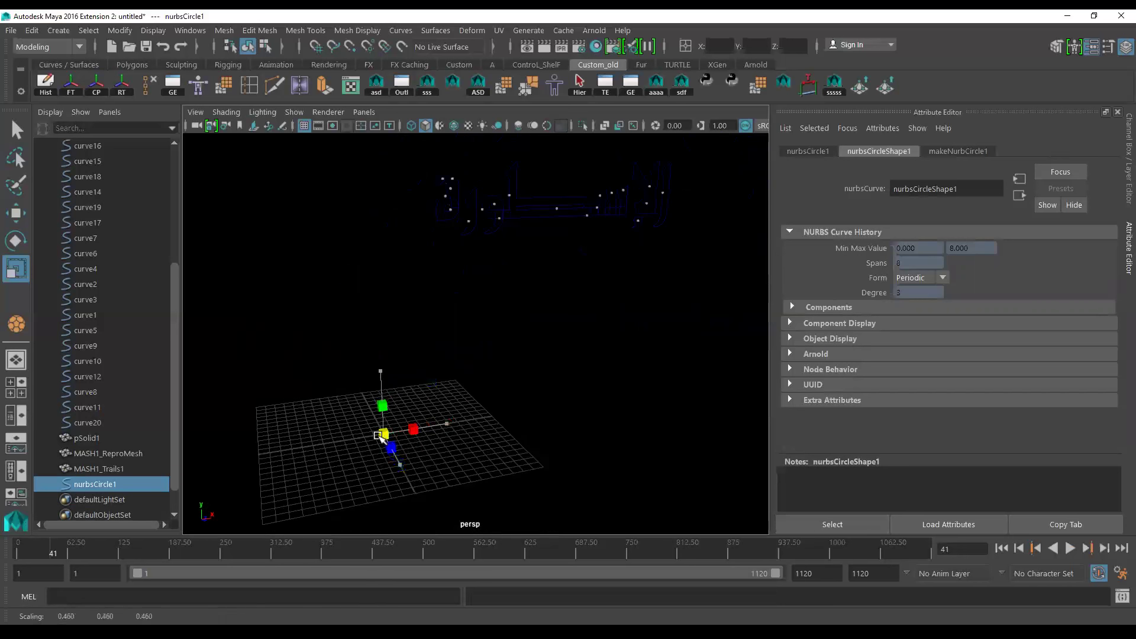
key("f")
Scale nurbsCircle1 down to a small ring roughly the sphere's size
left_click_drag(493, 400, 477, 452, "alt")
mouse_move(476, 334)
left_mouse_down()
mouse_move(417, 367)
mouse_move(336, 373)
left_mouse_up()
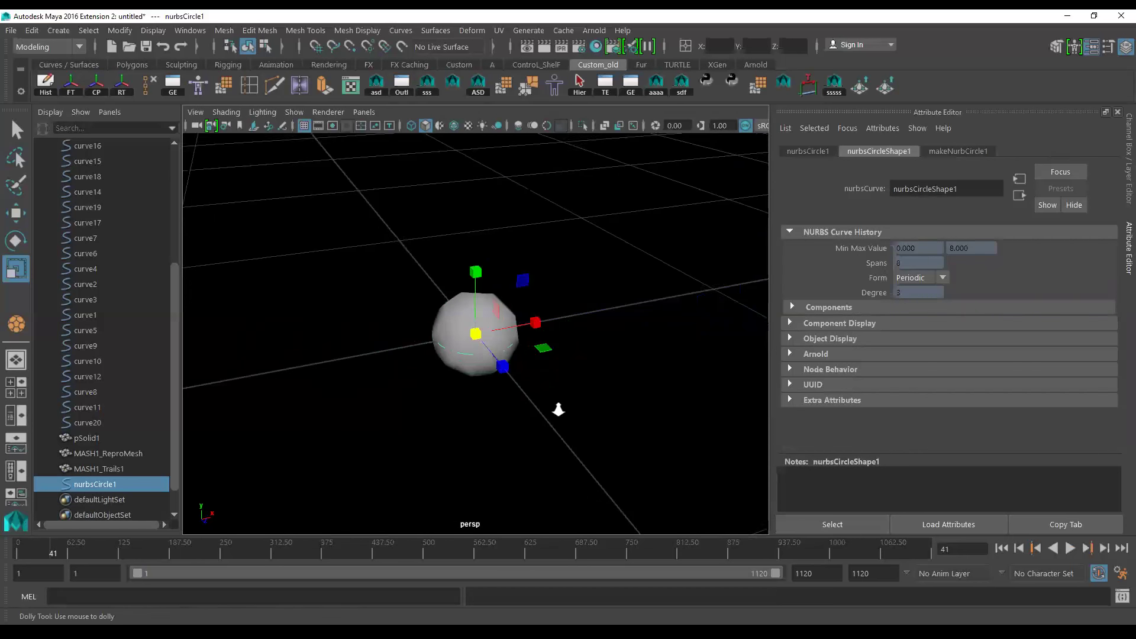
mouse_move(476, 334)
left_mouse_down()
mouse_move(684, 395)
mouse_move(537, 337)
mouse_move(478, 340)
left_mouse_up()
scroll(616, 336, "down", 2)
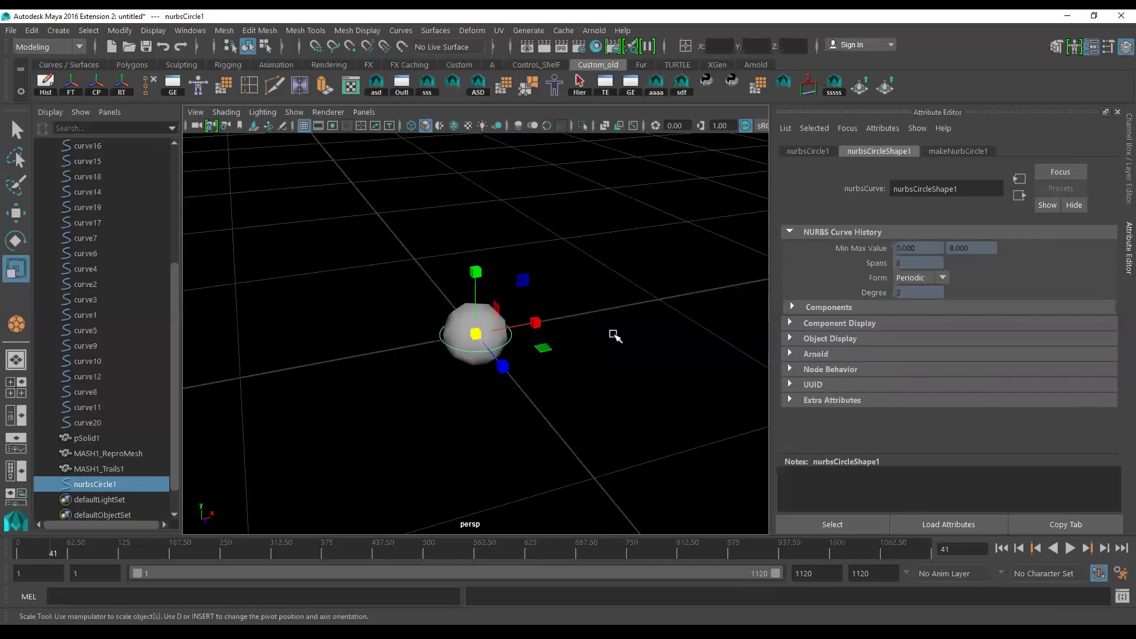
right_click_drag(617, 384, 586, 393, "alt")
mouse_move(586, 393)
left_mouse_down("alt")
mouse_move(540, 321)
mouse_move(517, 373)
left_mouse_up("alt")
mouse_move(517, 373)
right_mouse_down("alt")
mouse_move(511, 348)
mouse_move(527, 436)
mouse_move(372, 419)
right_mouse_up("alt")
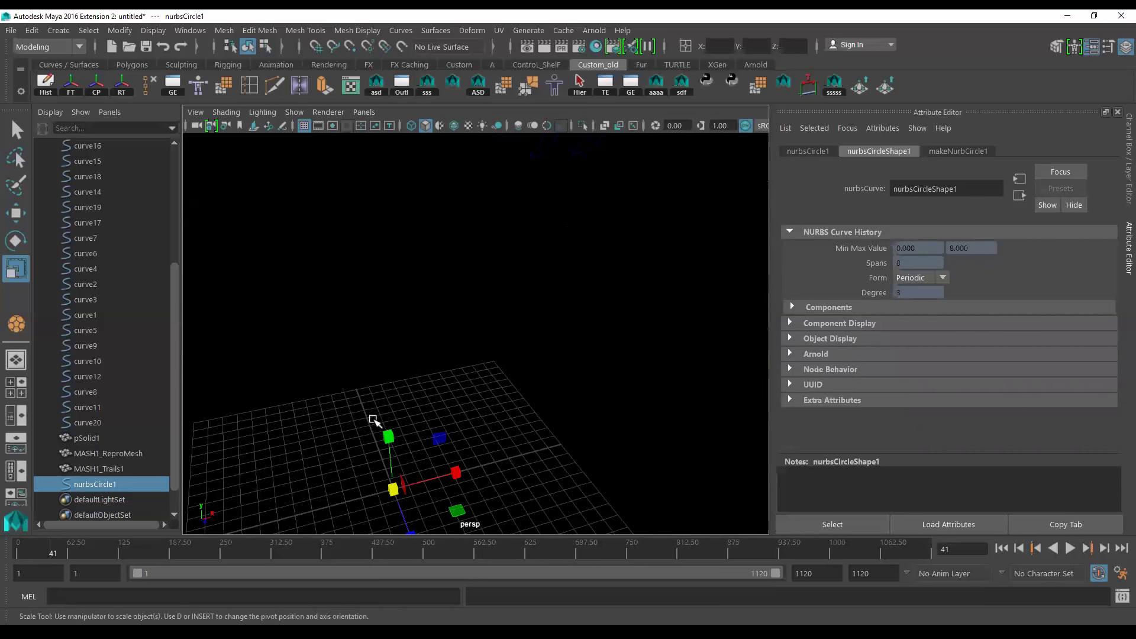
scroll(171, 485, "down", 2)
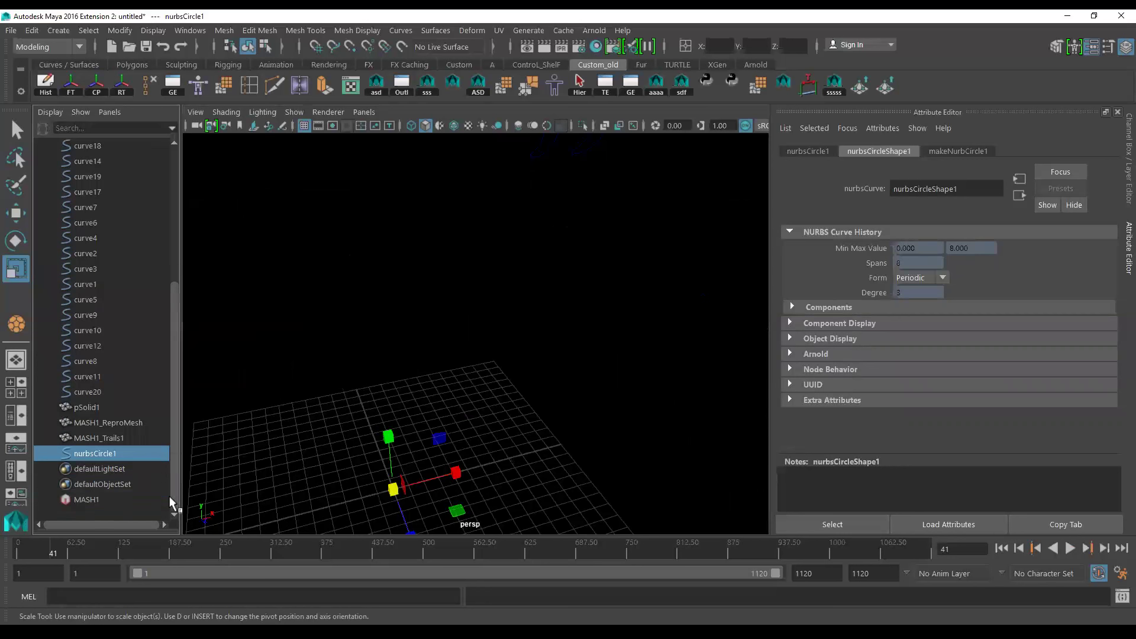
Drag nurbsCircle1 into the MASH1_Trails Profile Curve field, making nurbsCircleShape1 the tube profile
left_click(84, 499)
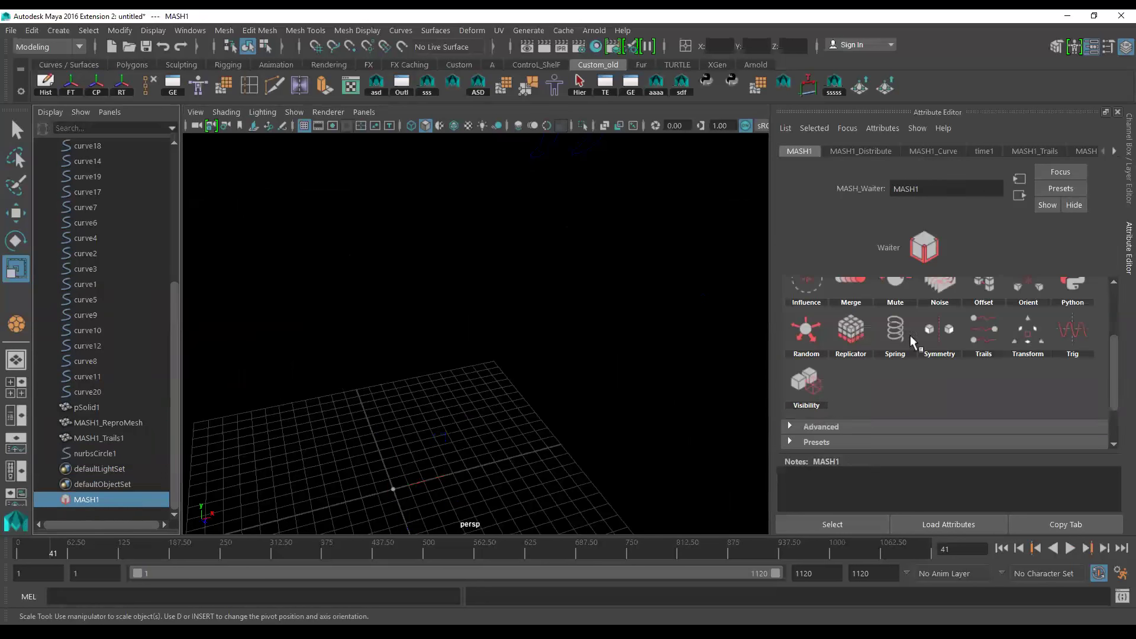
left_click(1042, 150)
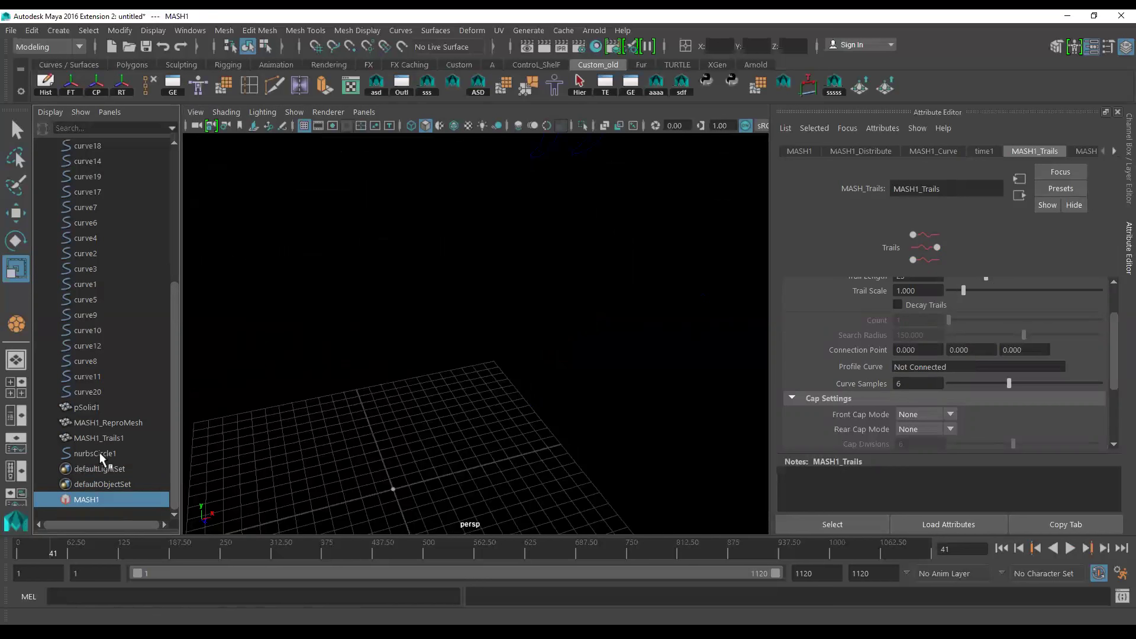
left_click_drag(99, 452, 392, 459)
left_click_drag(743, 401, 932, 366)
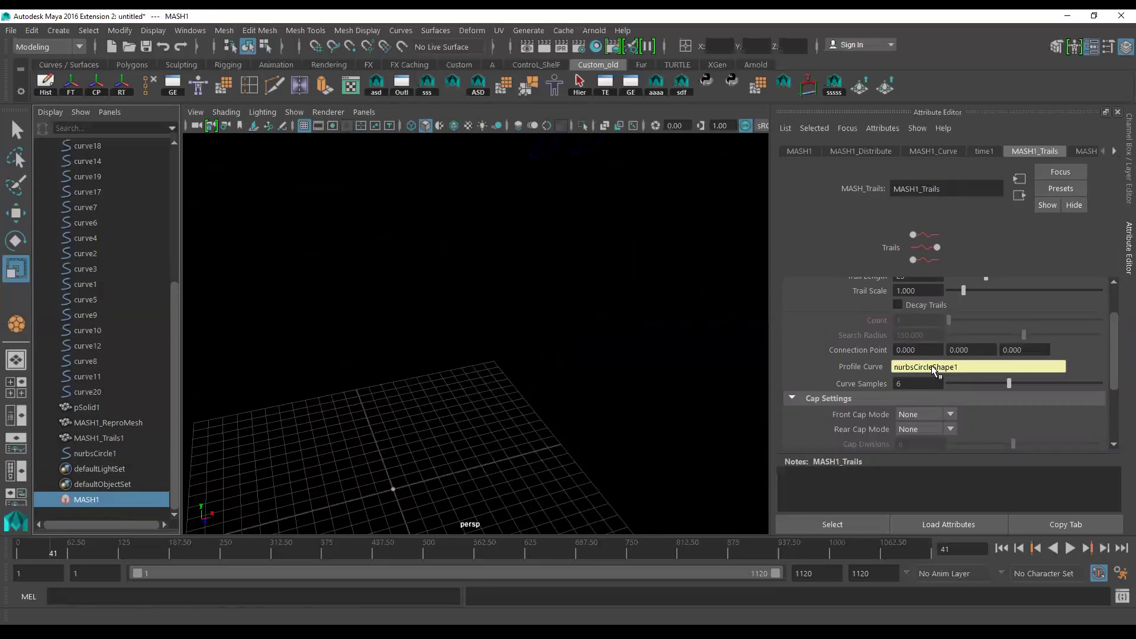
mouse_move(558, 435)
right_mouse_down("alt")
mouse_move(474, 330)
mouse_move(559, 449)
right_mouse_up("alt")
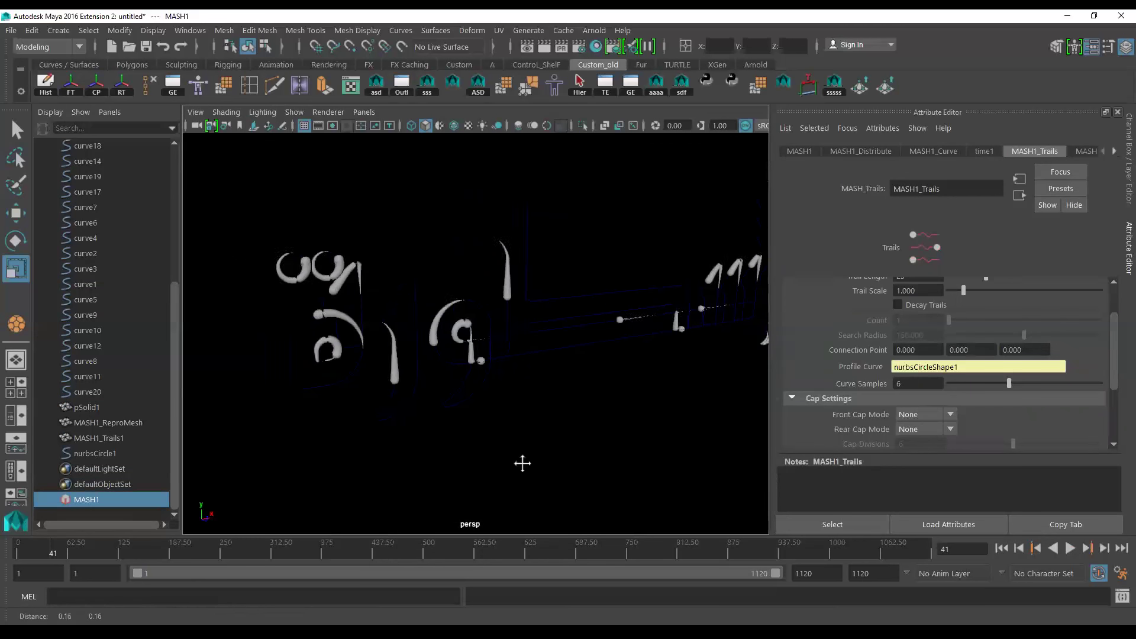
Play the tube-trail animation from the first frame, inspect the strokes closely, and stop at frame 541
left_click(1001, 547)
left_click_drag(585, 408, 611, 439, "alt")
left_click(1071, 548)
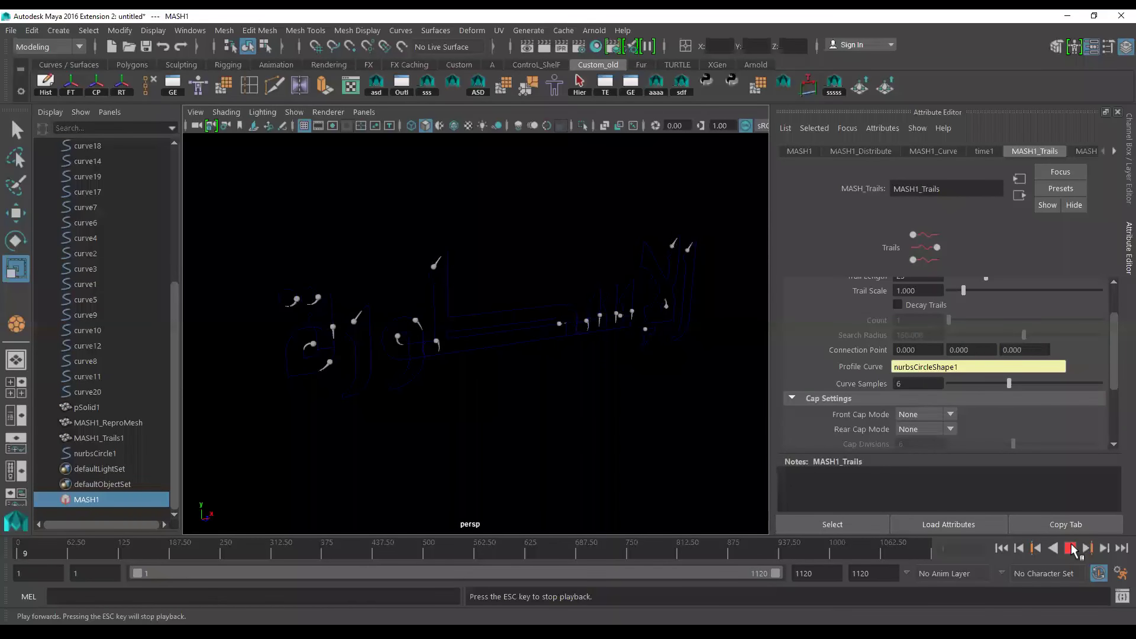
left_click_drag(649, 446, 594, 430, "alt")
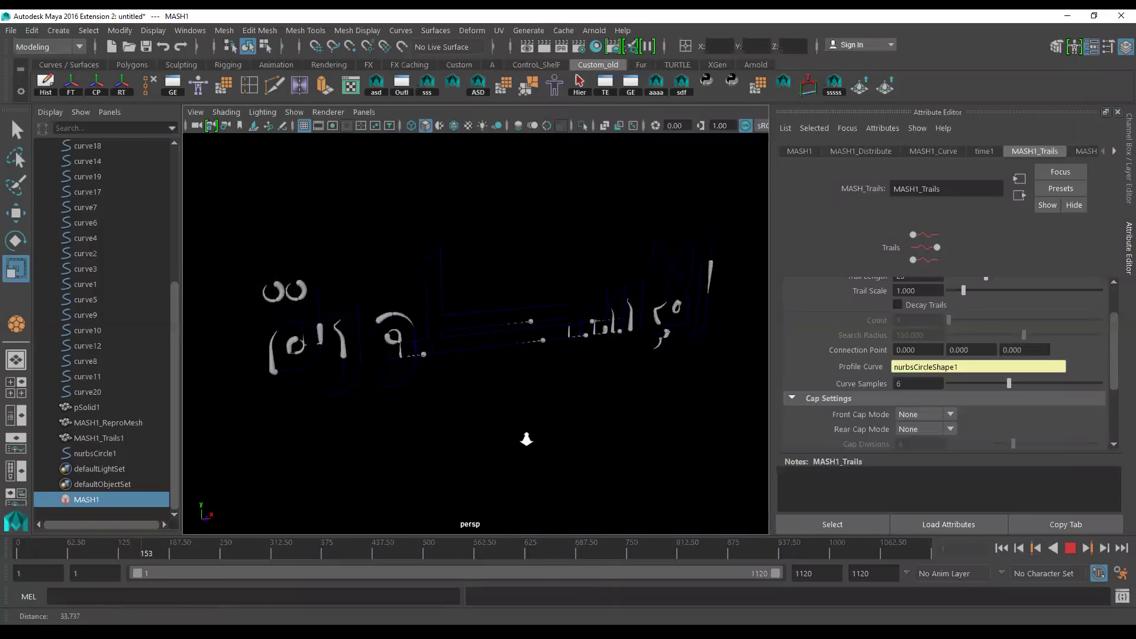
middle_click_drag(547, 457, 512, 444, "alt")
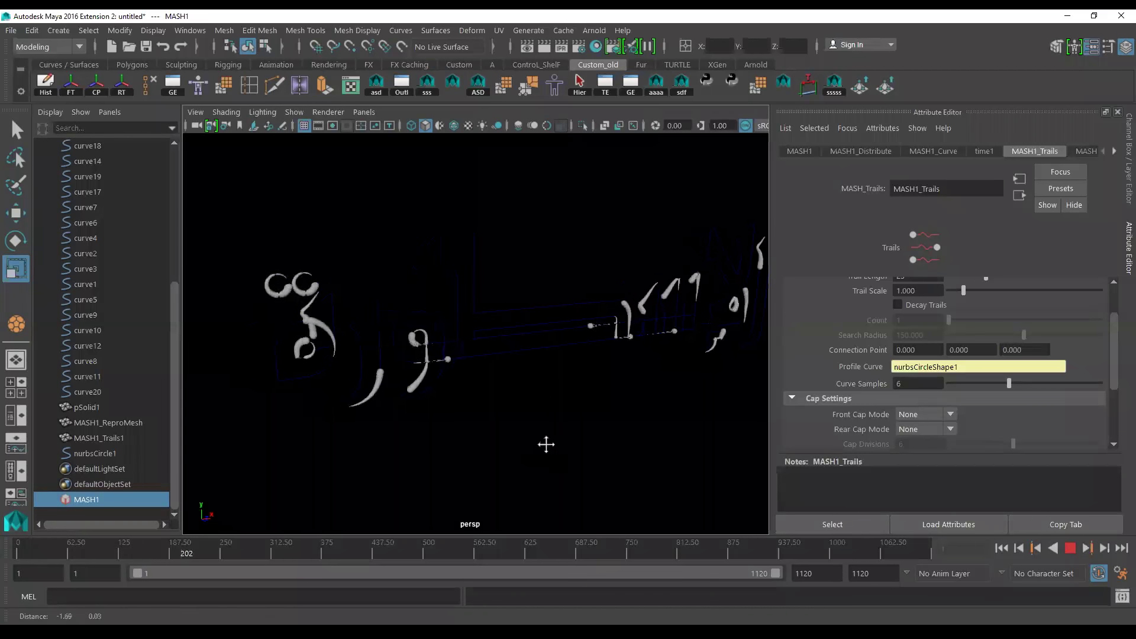
mouse_move(453, 363)
right_mouse_down("alt")
mouse_move(540, 431)
mouse_move(647, 469)
mouse_move(483, 410)
mouse_move(517, 431)
right_mouse_up("alt")
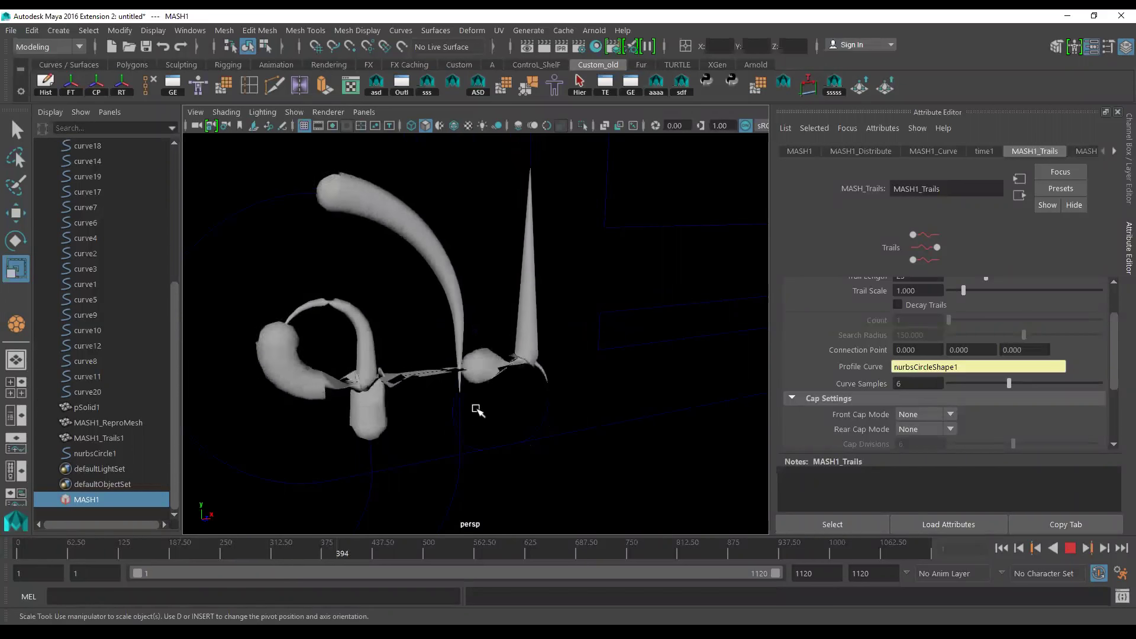
right_click_drag(490, 375, 408, 359, "alt")
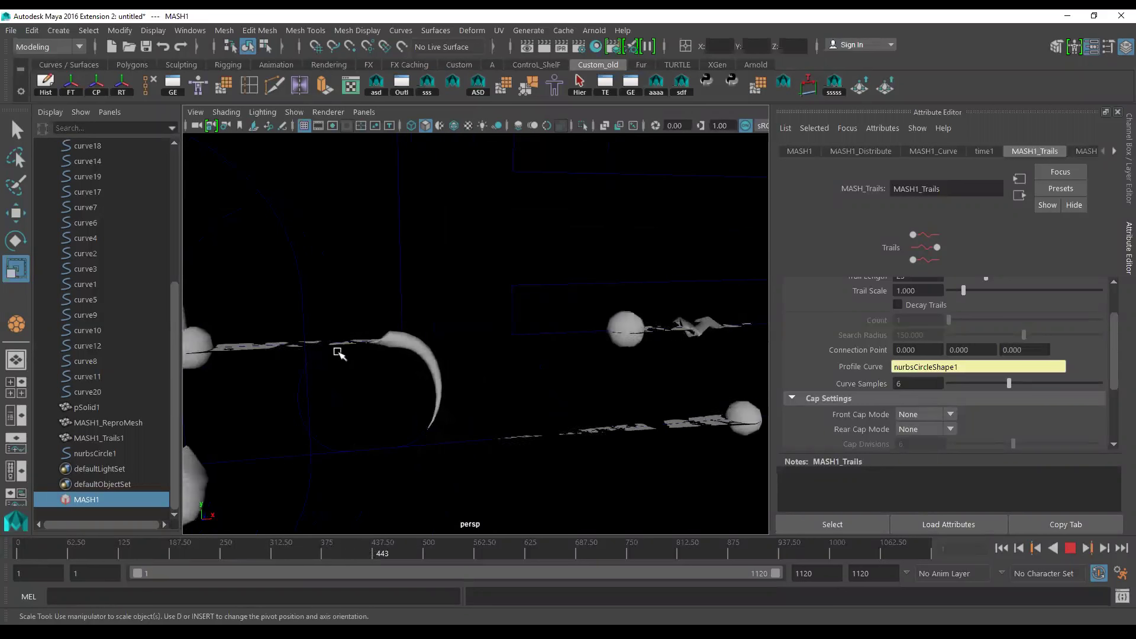
middle_click_drag(408, 359, 607, 353, "alt")
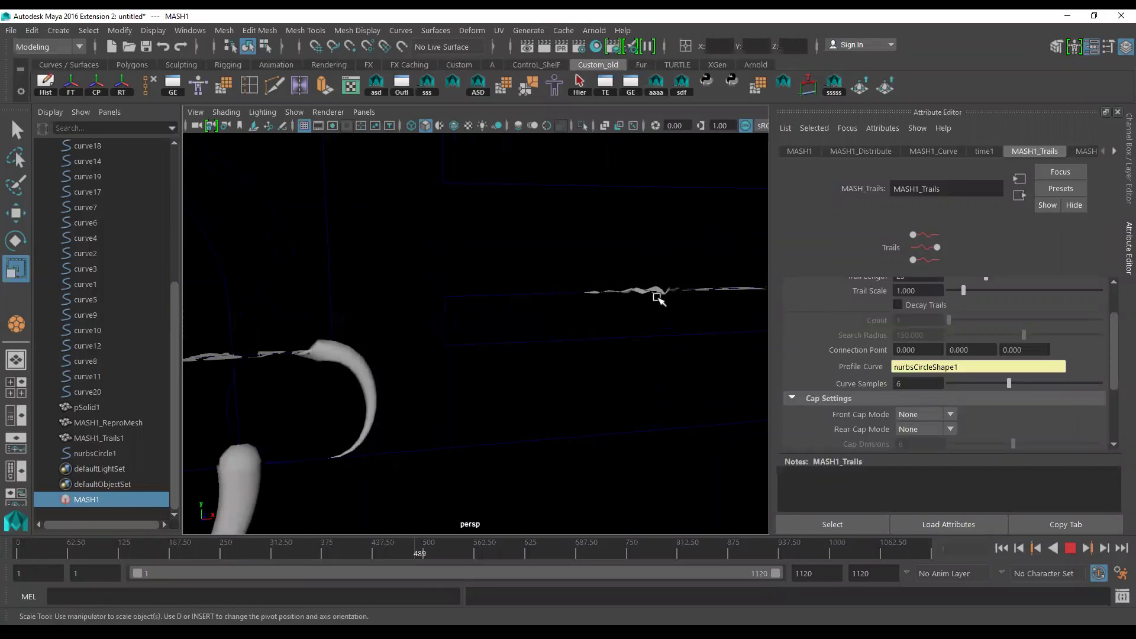
left_click(1070, 548)
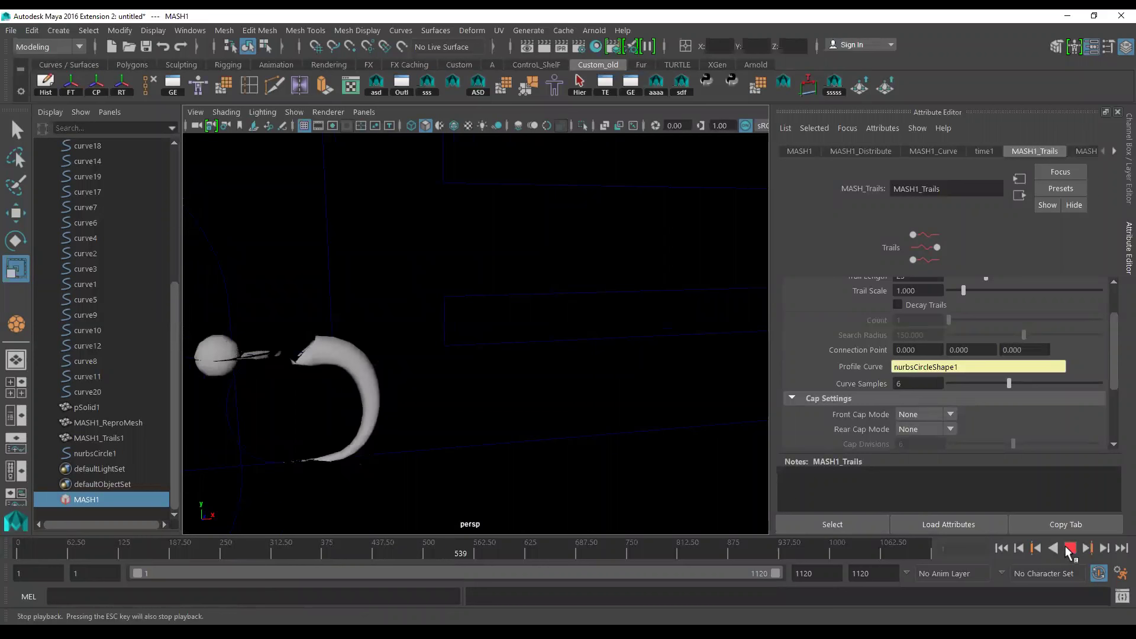
scroll(875, 339, "down", 3)
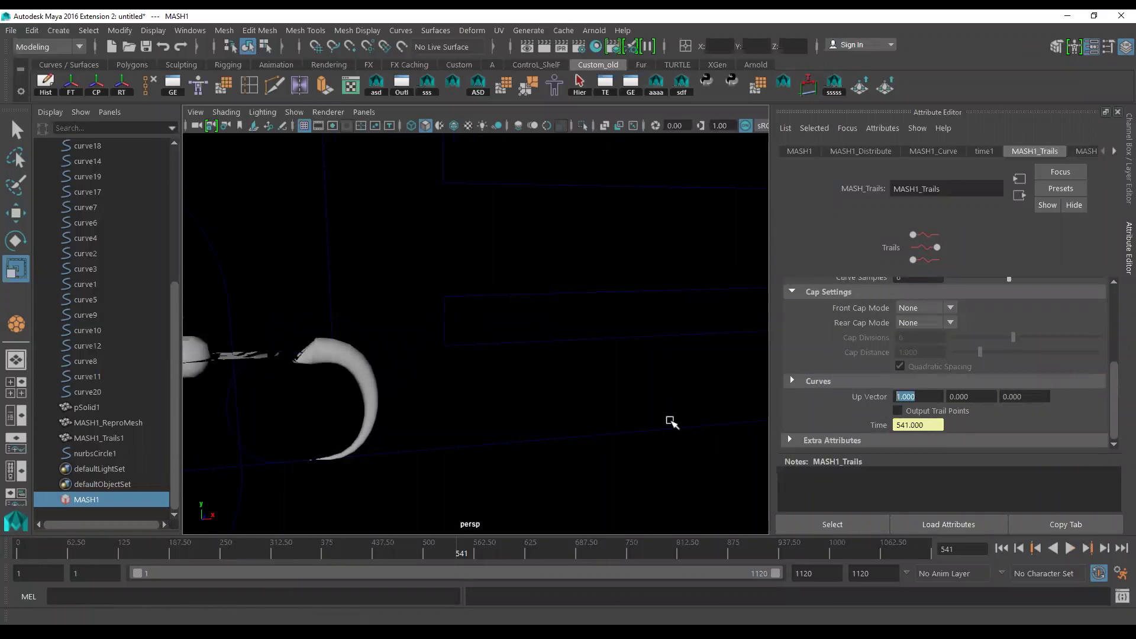
Set the Trails Up Vector to 0, 0, 1 to smooth the kinked tubes
left_click_drag(508, 444, 477, 442, "alt")
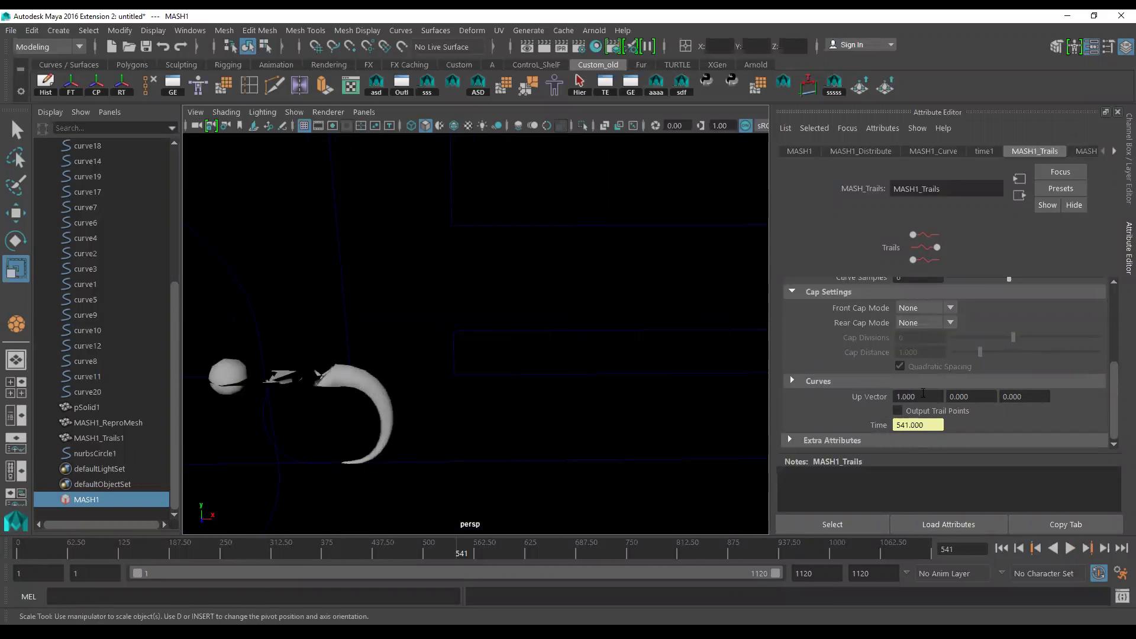
type("0")
key("Tab")
key("Tab")
key("Return")
Play the animation to check the smoothed tubes, stopping around frame 756
left_click_drag(471, 424, 426, 388, "alt")
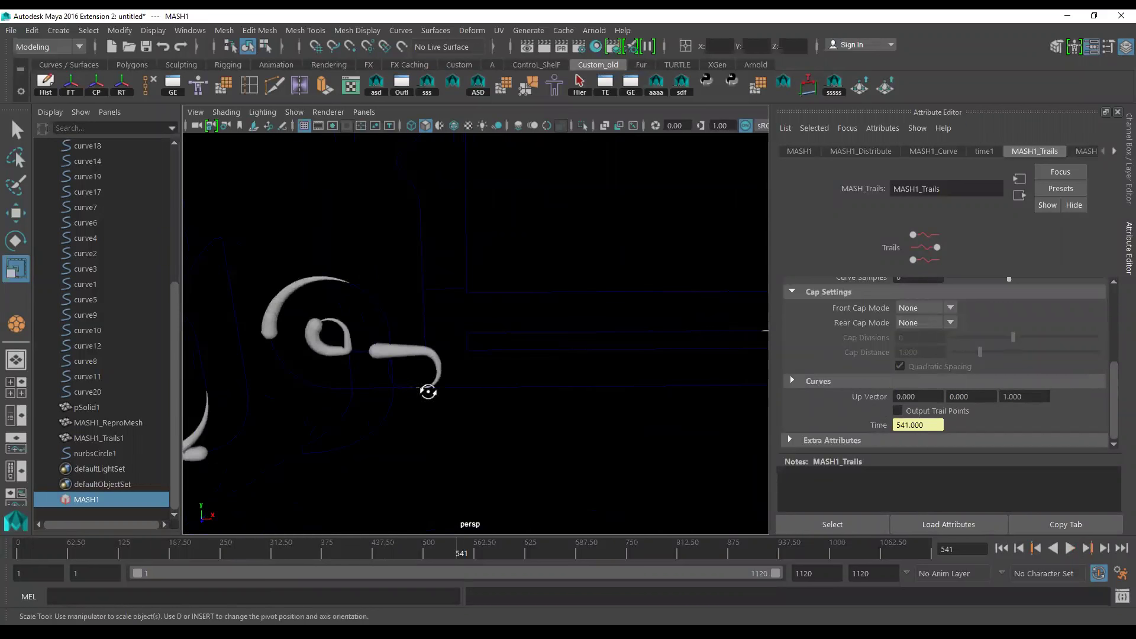
left_click(1066, 546)
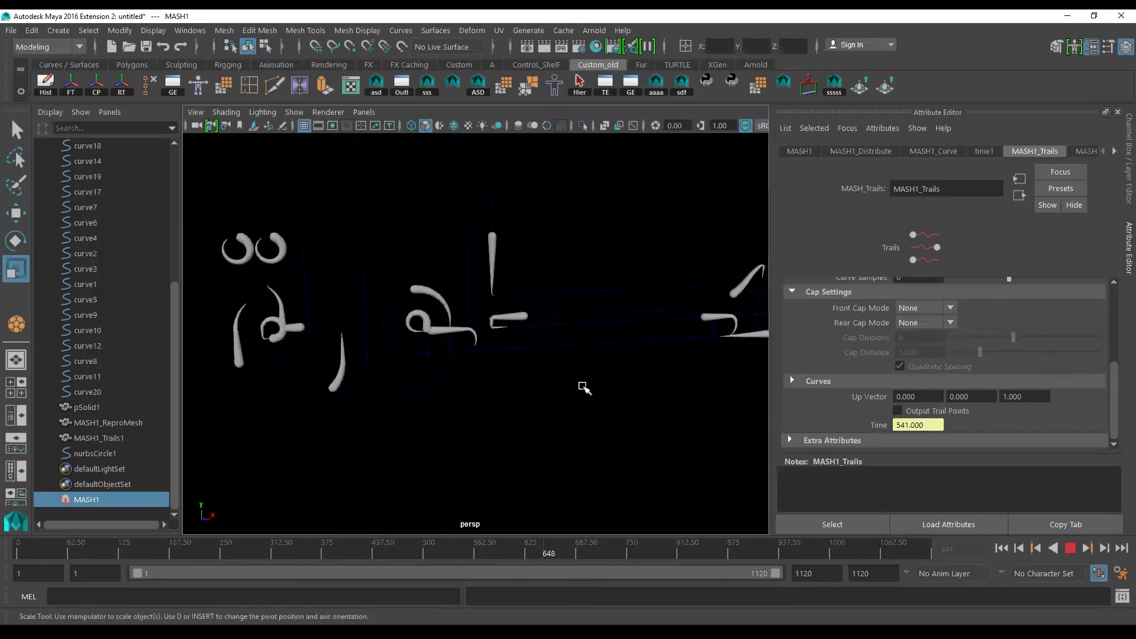
left_click_drag(573, 393, 599, 396, "alt")
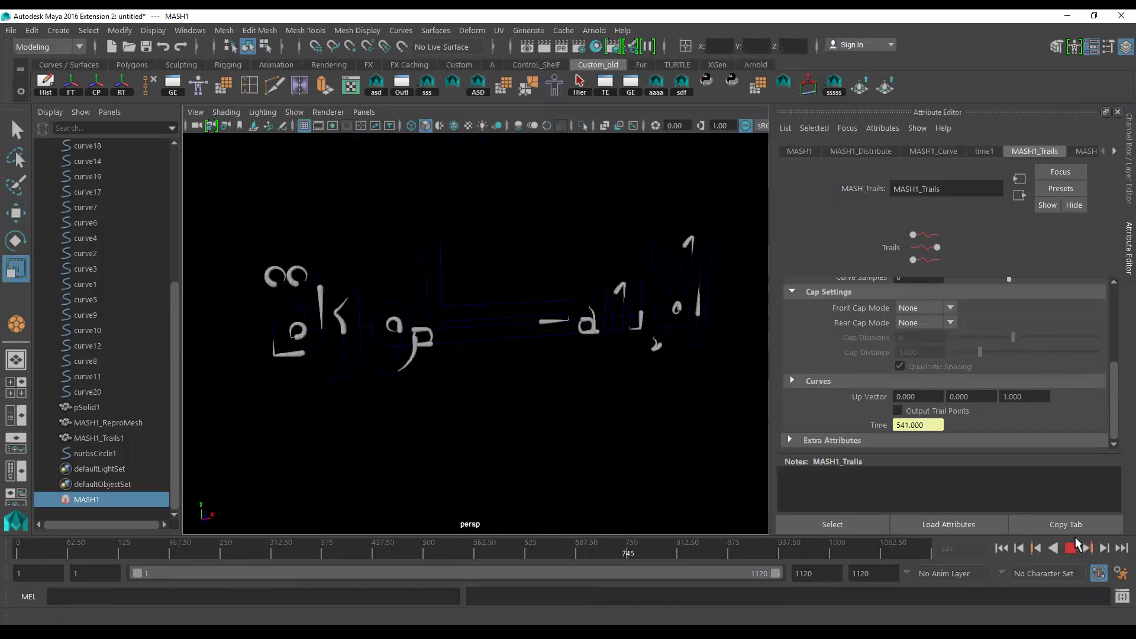
key("Escape")
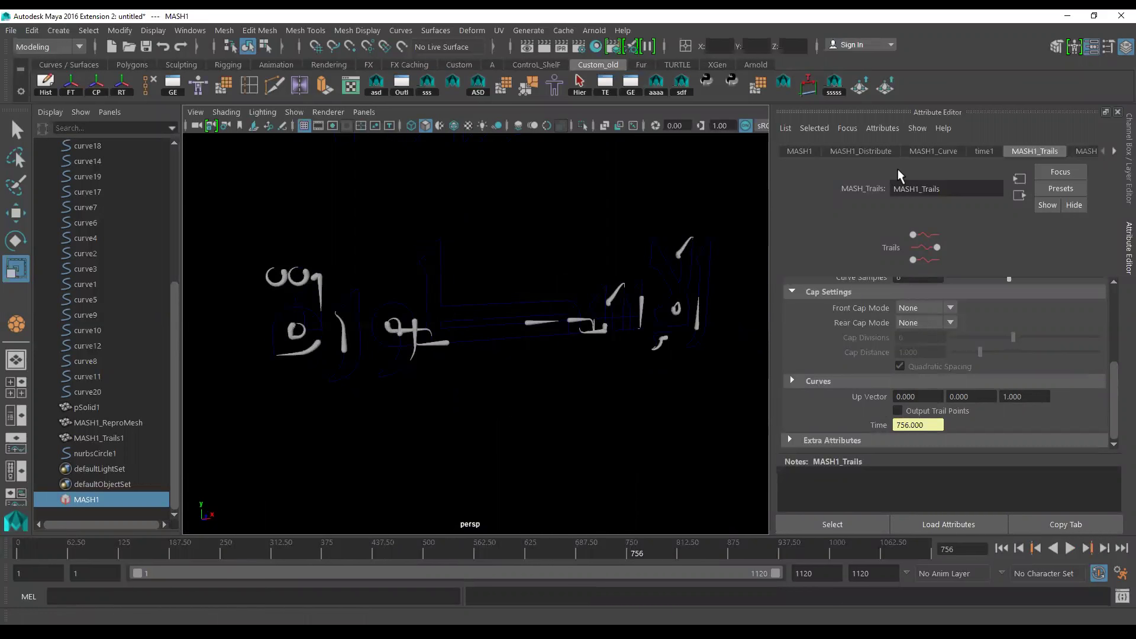
Set Trail Scale to 0.902 and Trail Length to 42, then replay the animation from the start
scroll(839, 332, "up", 2)
scroll(838, 331, "up", 3)
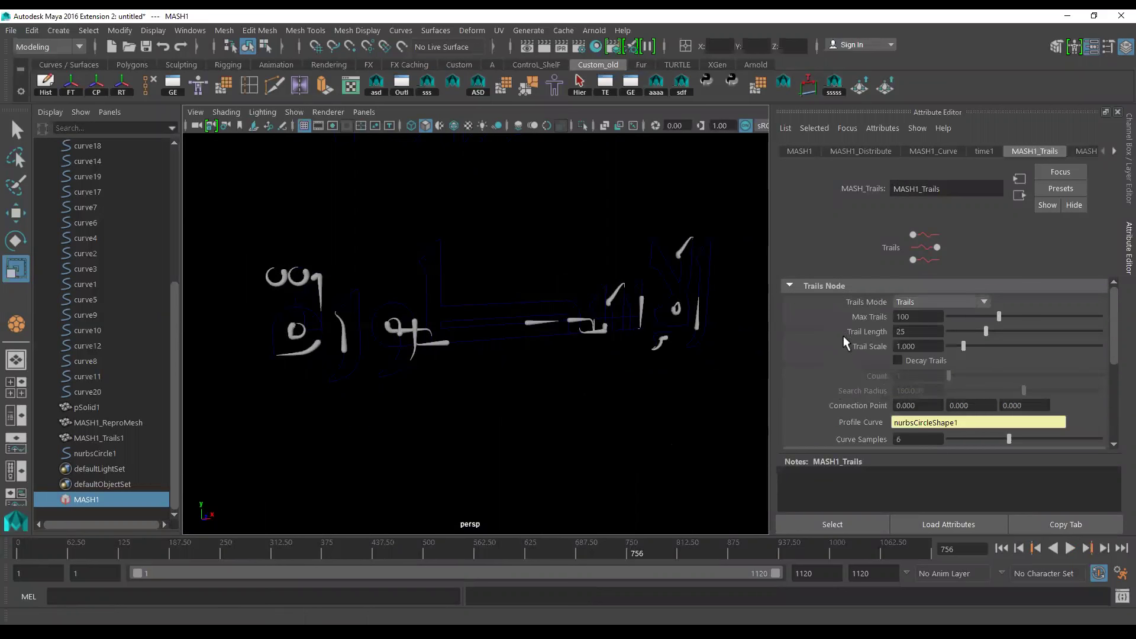
mouse_move(963, 346)
left_mouse_down()
mouse_move(1022, 349)
mouse_move(961, 367)
left_mouse_up()
left_click_drag(984, 332, 996, 335)
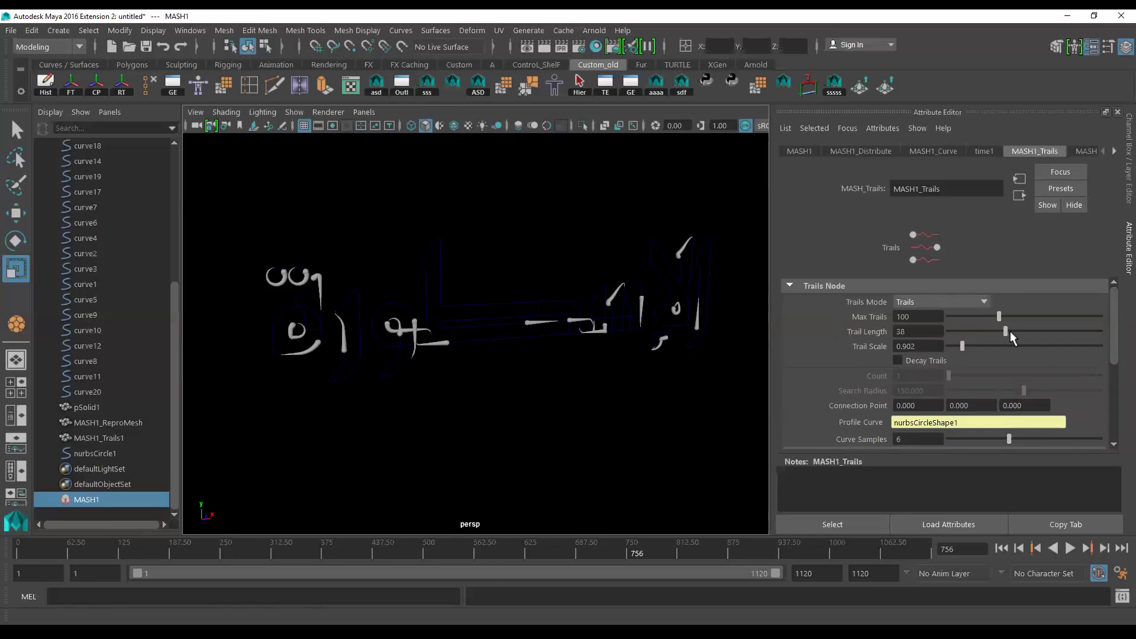
left_click(1001, 547)
left_click(1070, 548)
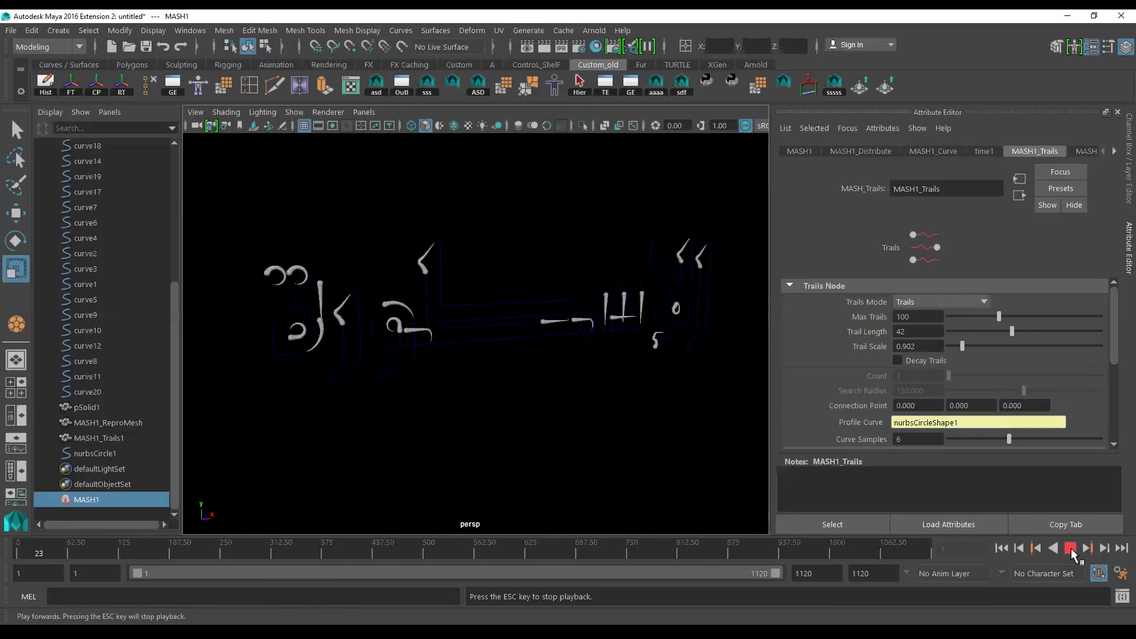
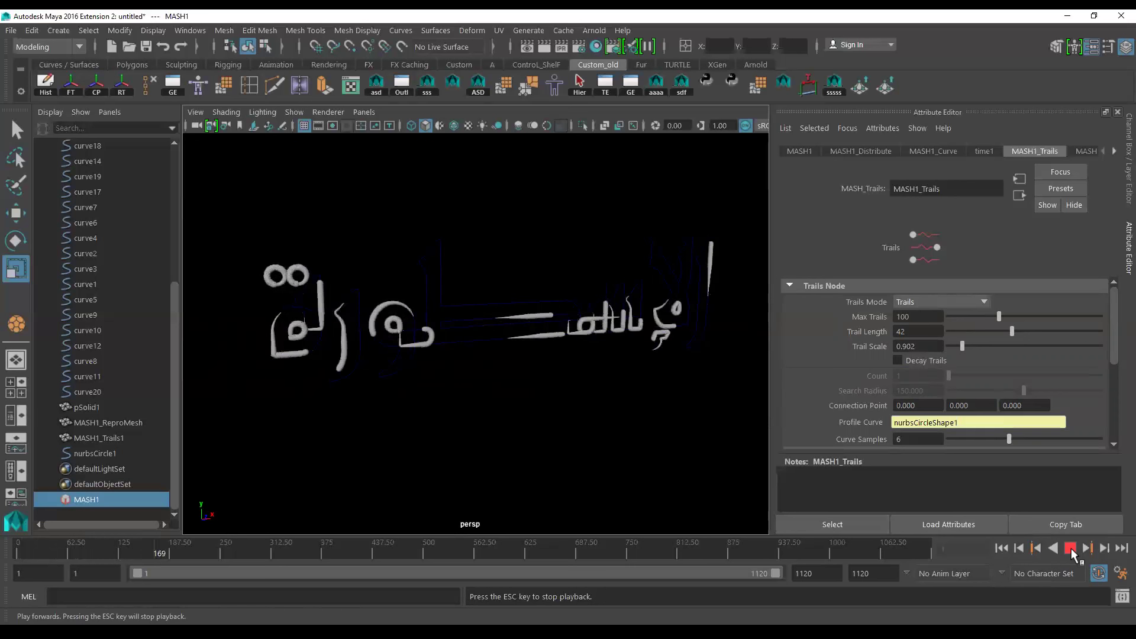
Stop the trail playback and bring up the MASH1_Curve node settings
left_click(1070, 549)
scroll(850, 393, "down", 2)
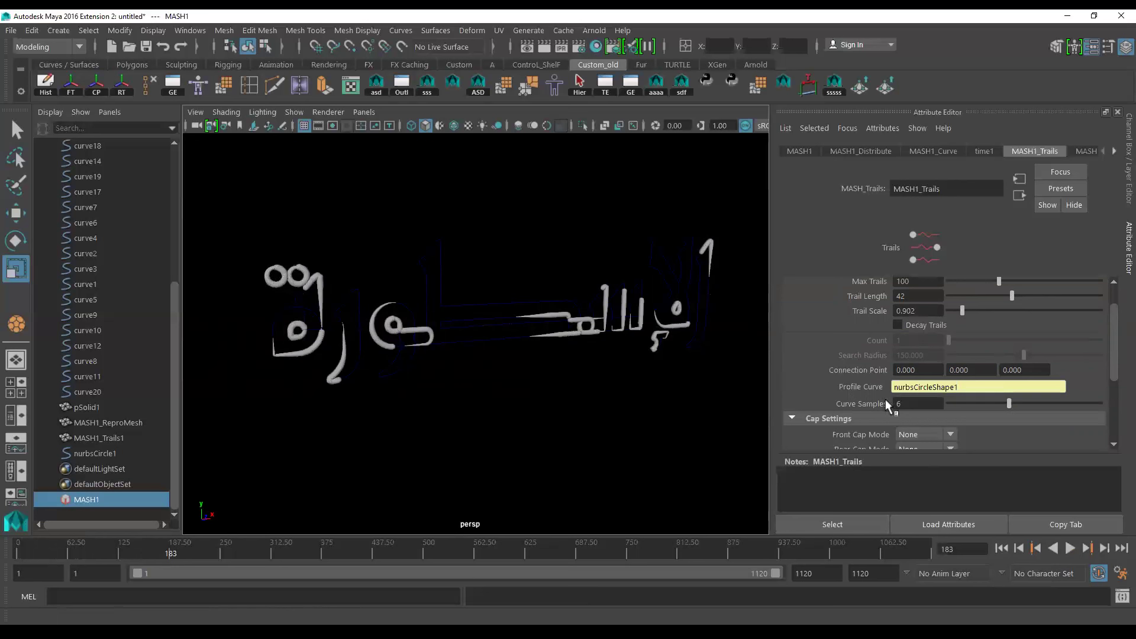
scroll(831, 371, "up", 2)
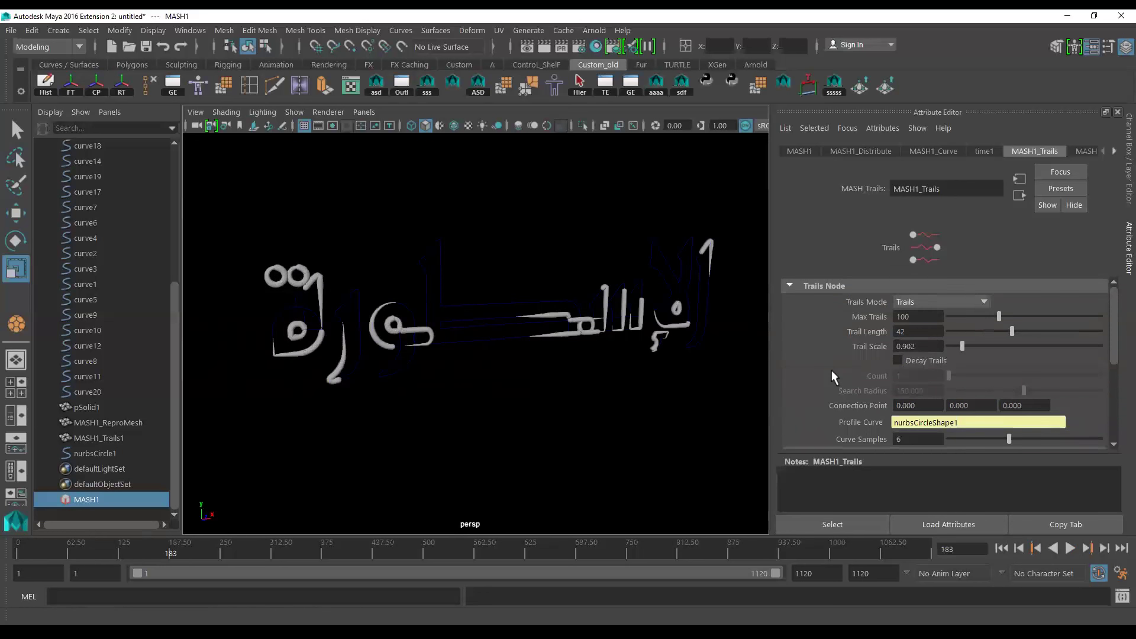
scroll(860, 363, "down", 2)
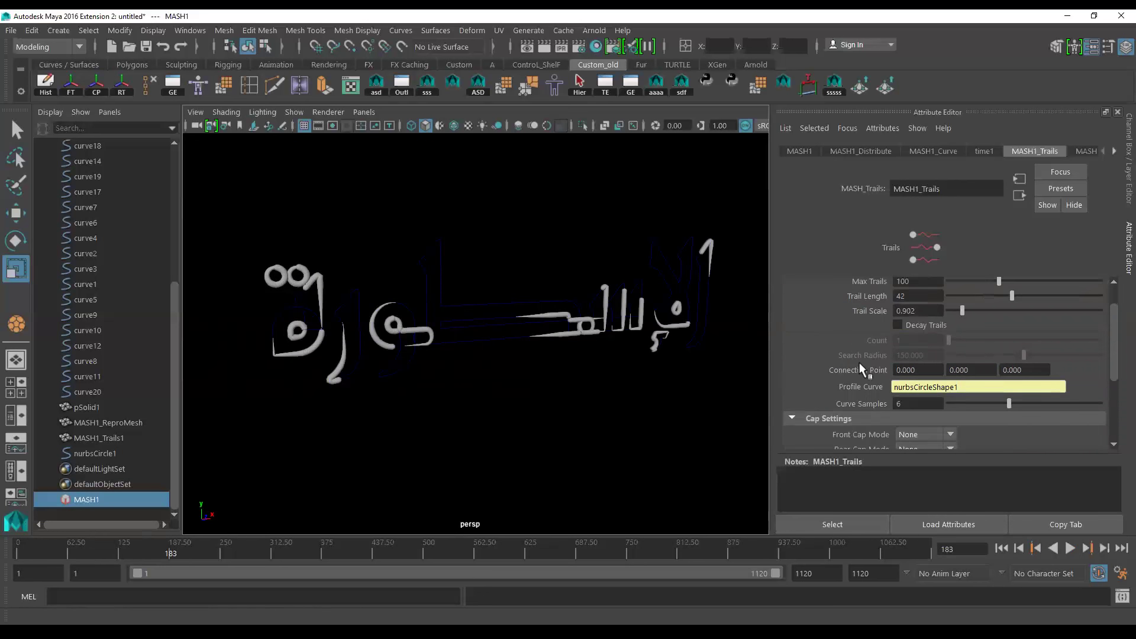
scroll(848, 368, "down", 4)
scroll(847, 364, "up", 2)
scroll(847, 364, "up", 2)
scroll(852, 355, "up", 2)
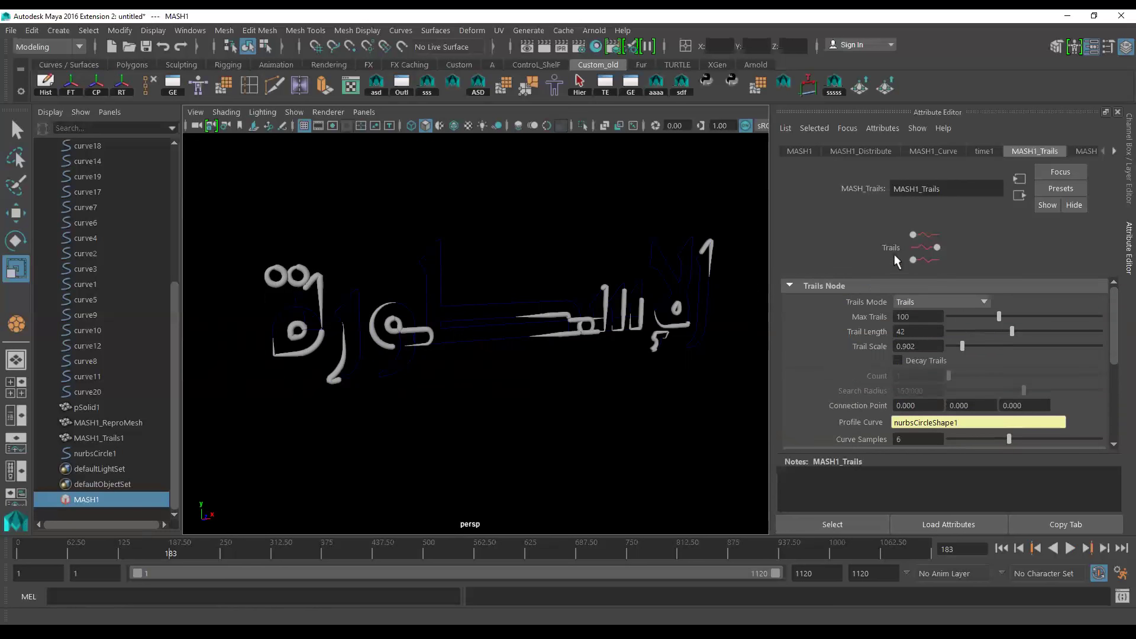
left_click(950, 149)
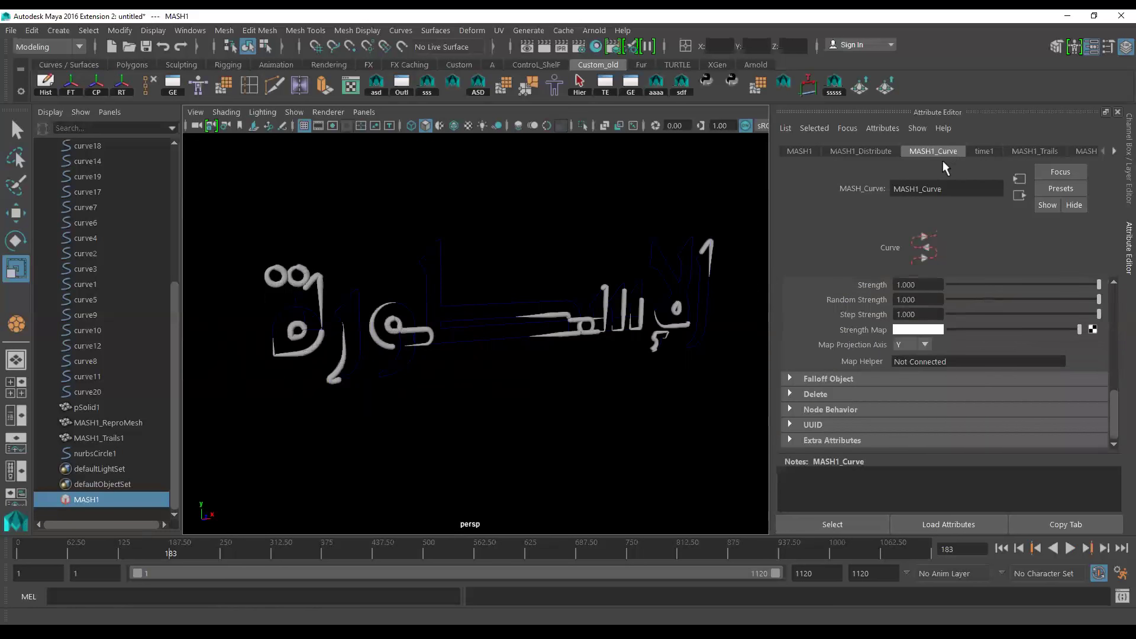
scroll(839, 306, "up", 3)
scroll(841, 313, "up", 3)
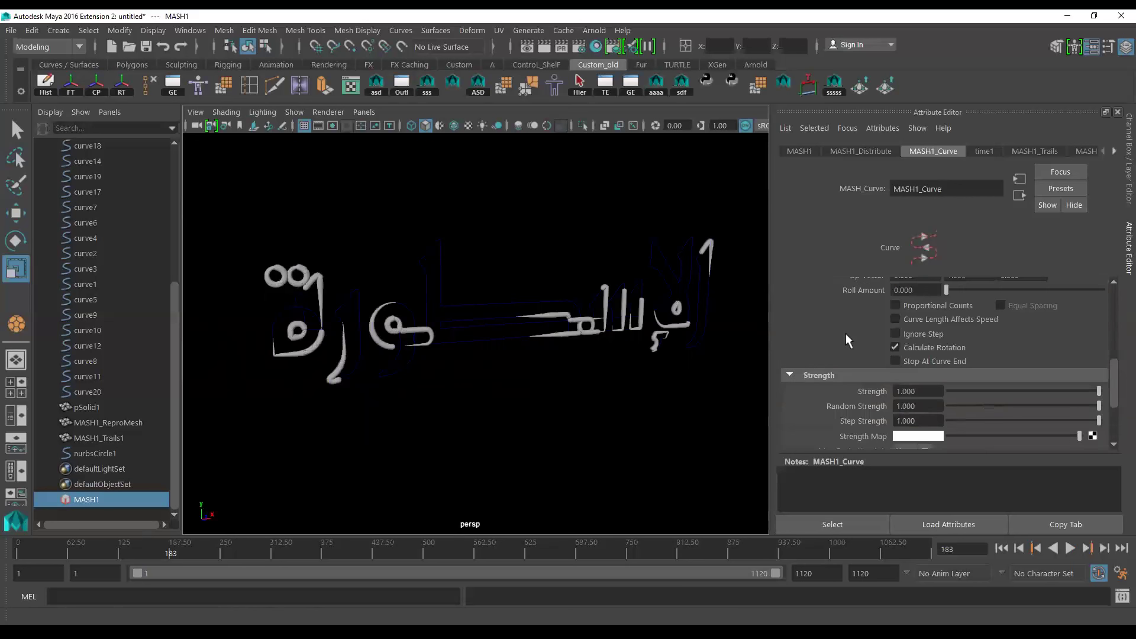
scroll(846, 334, "up", 3)
scroll(852, 338, "up", 2)
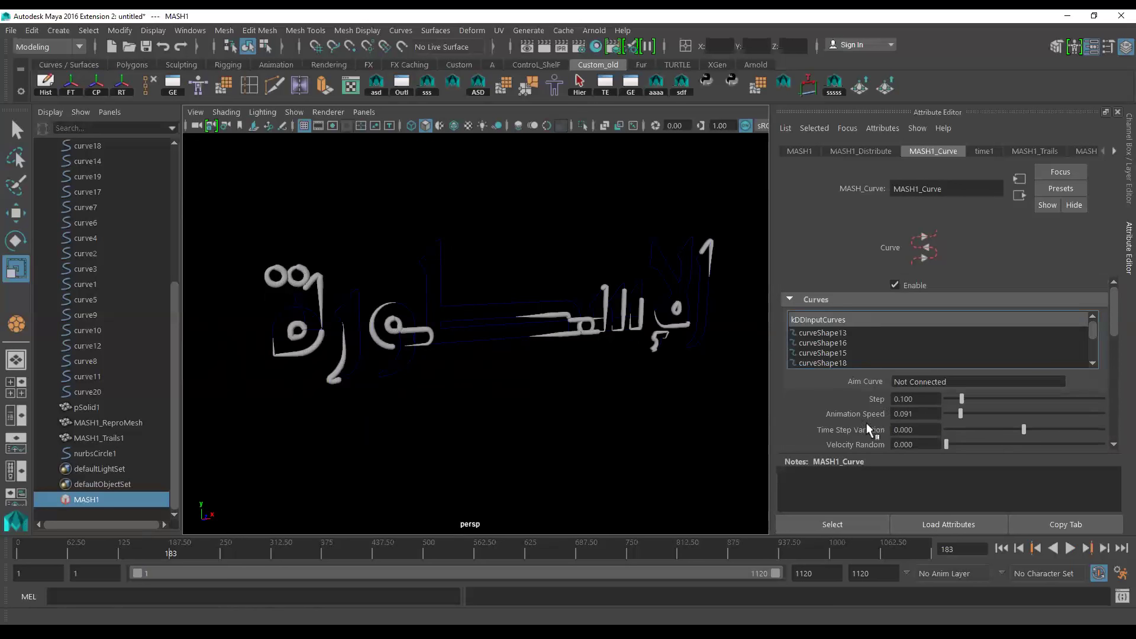
Raise the MASH1_Curve Animation Speed to 0.183 while replaying the trails from the first frame
mouse_move(960, 414)
left_mouse_down()
mouse_move(974, 413)
mouse_move(963, 413)
left_mouse_up()
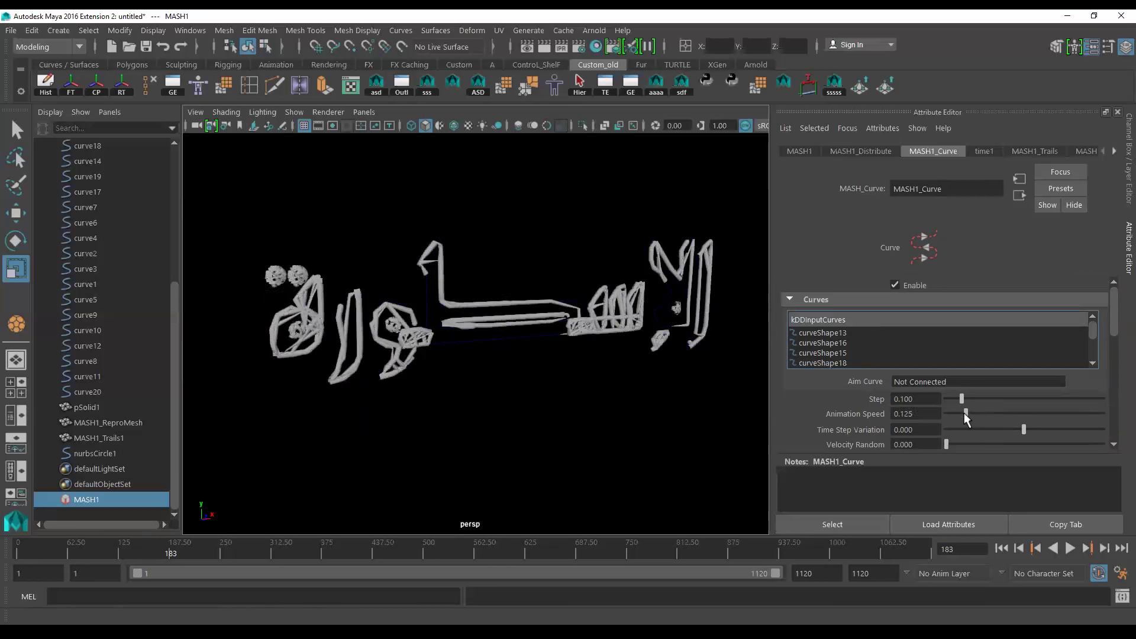
left_click(1001, 548)
left_click(1069, 549)
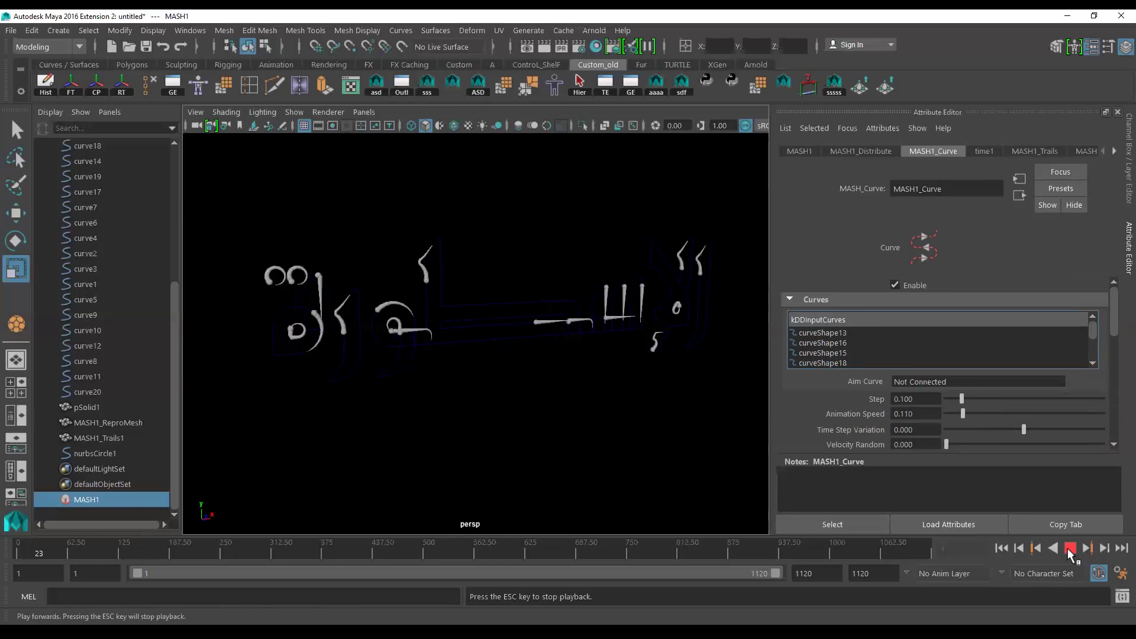
left_click_drag(970, 413, 971, 413)
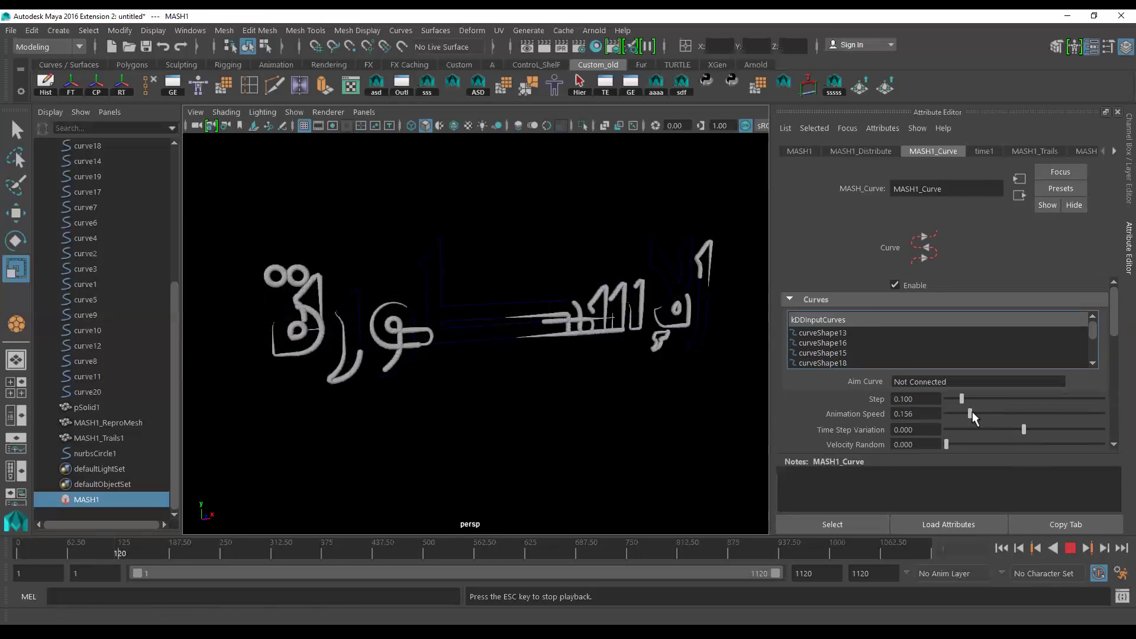
left_click_drag(966, 410, 974, 410)
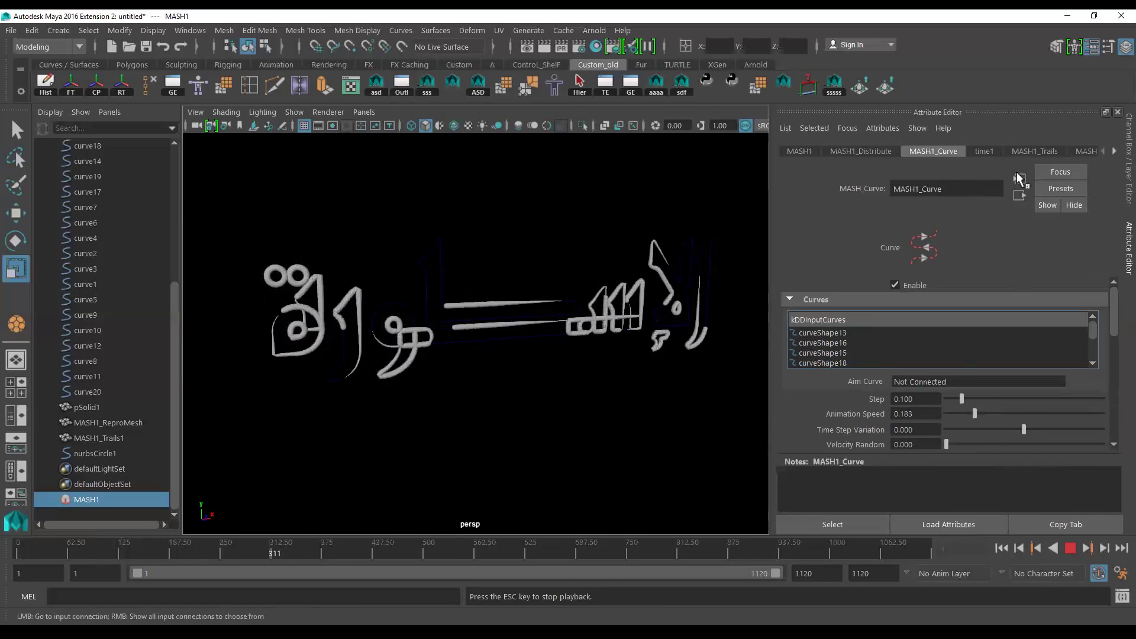
left_click(1029, 151)
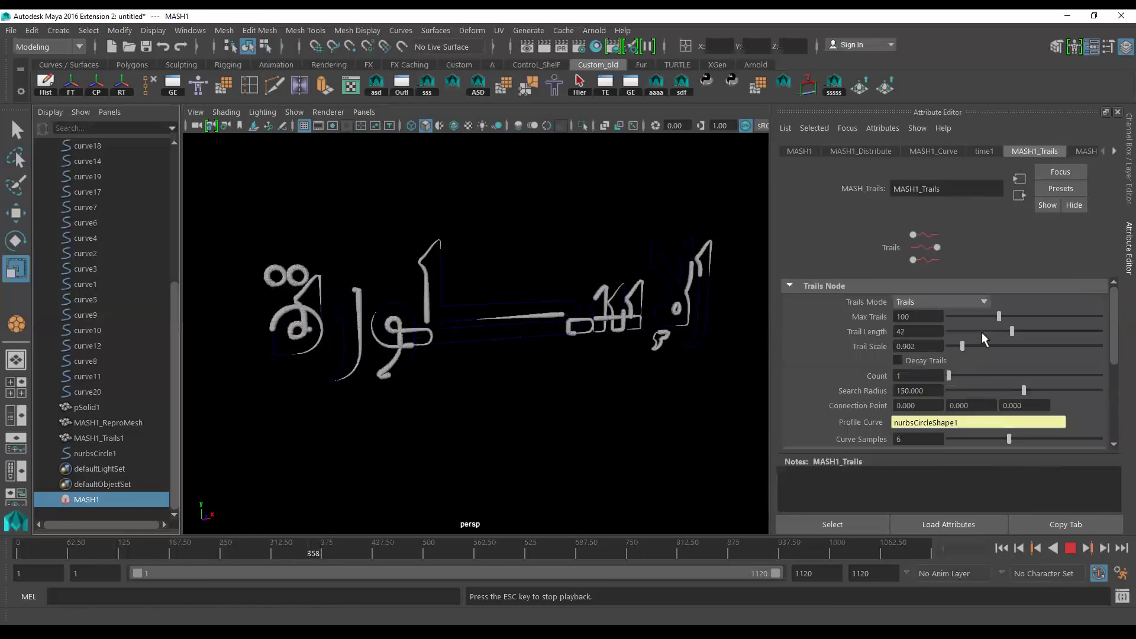
Set Trail Length to 32, stop playback at frame 545, and select all lettering curves
left_click_drag(1002, 329, 995, 328)
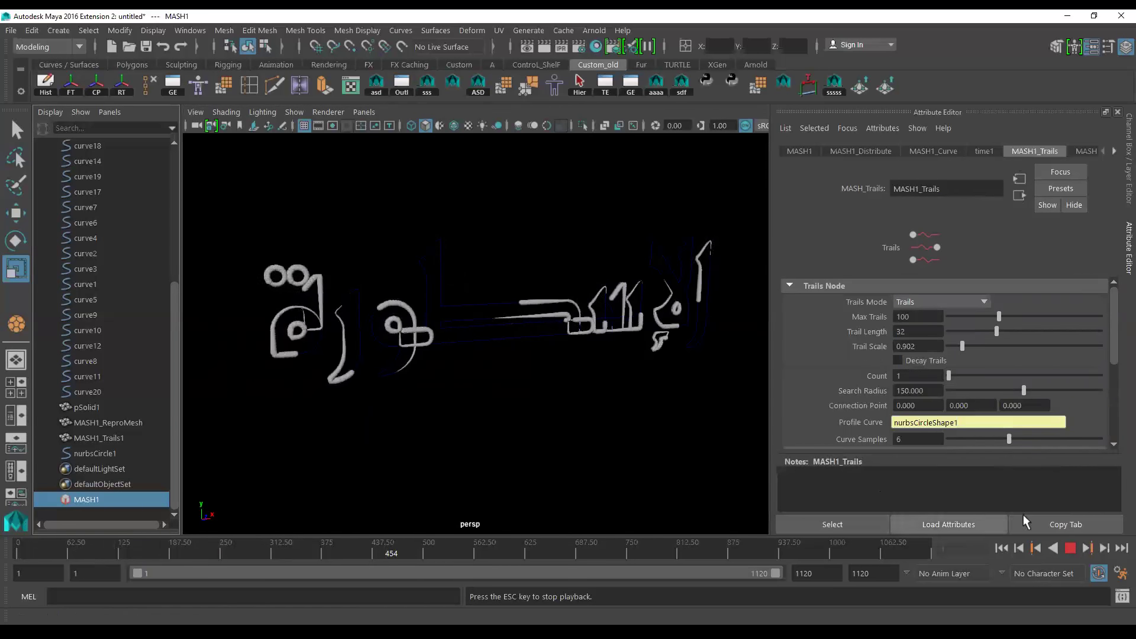
left_click(1071, 548)
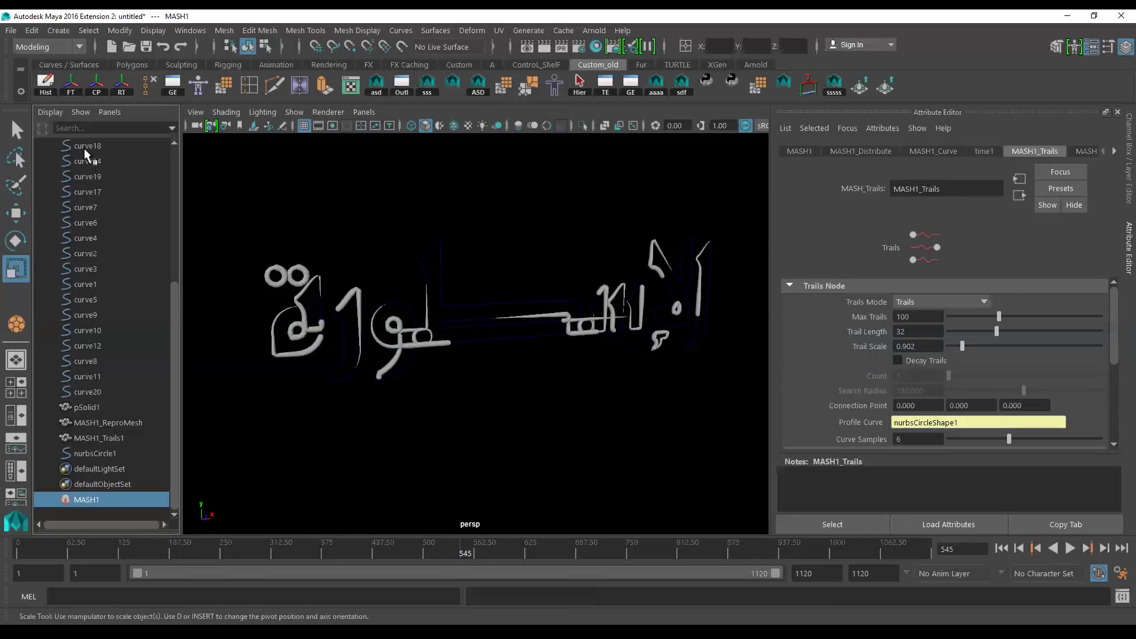
scroll(84, 150, "up", 3)
scroll(93, 266, "down", 3)
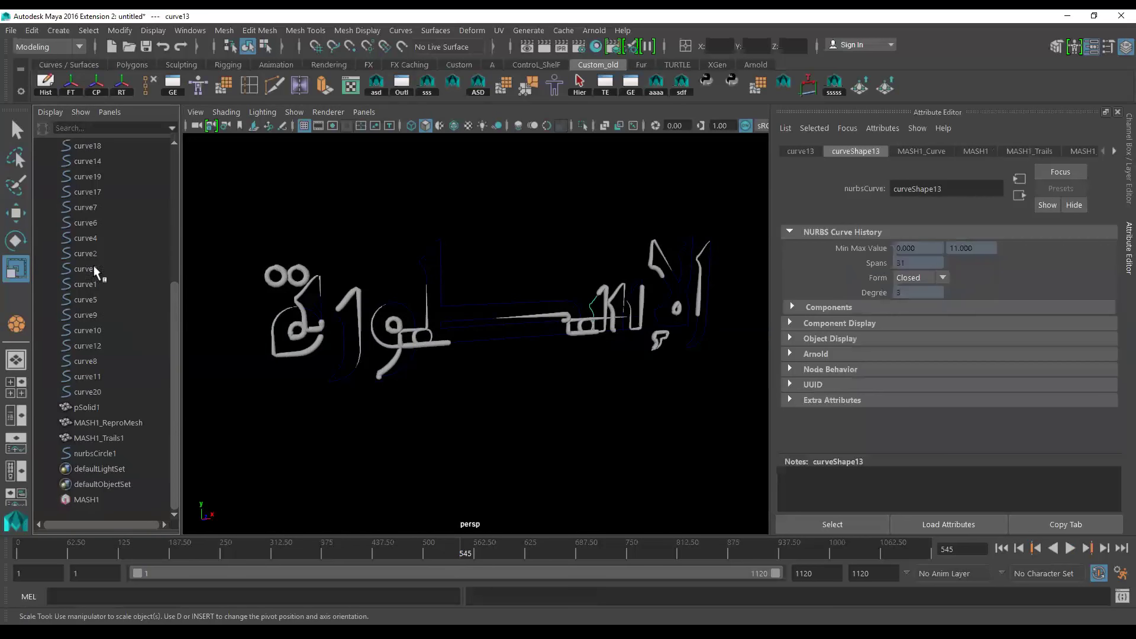
left_click(89, 390, "shift")
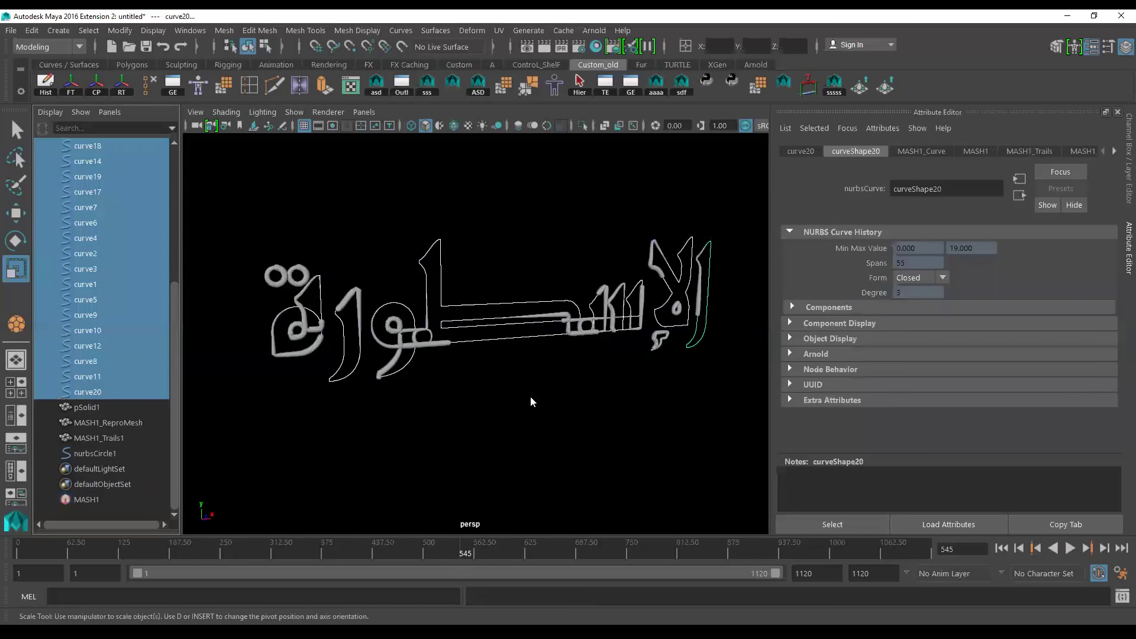
key("space")
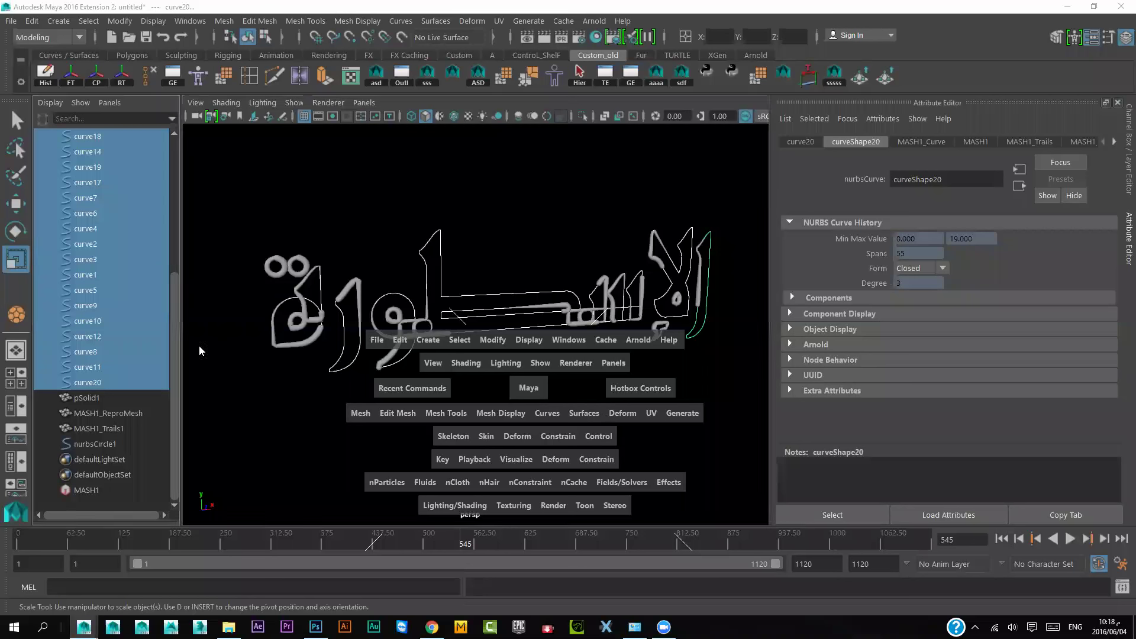
Test a Planar trim surface with Polygons, Quads, Count 5000, inspect it, then undo it
left_click(584, 413)
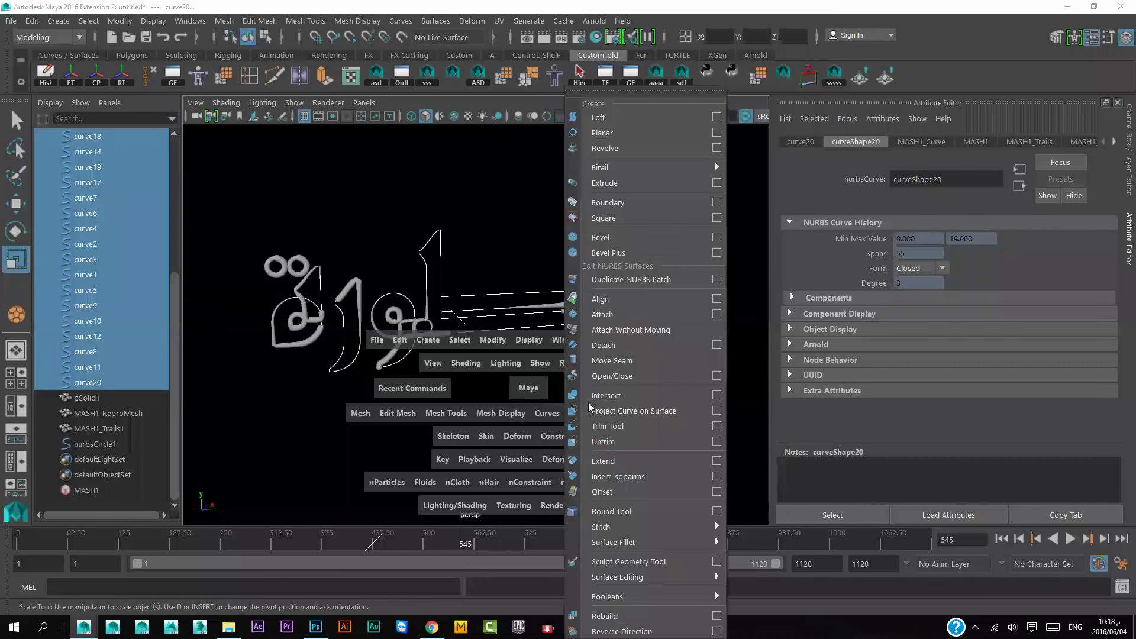
left_click(717, 132)
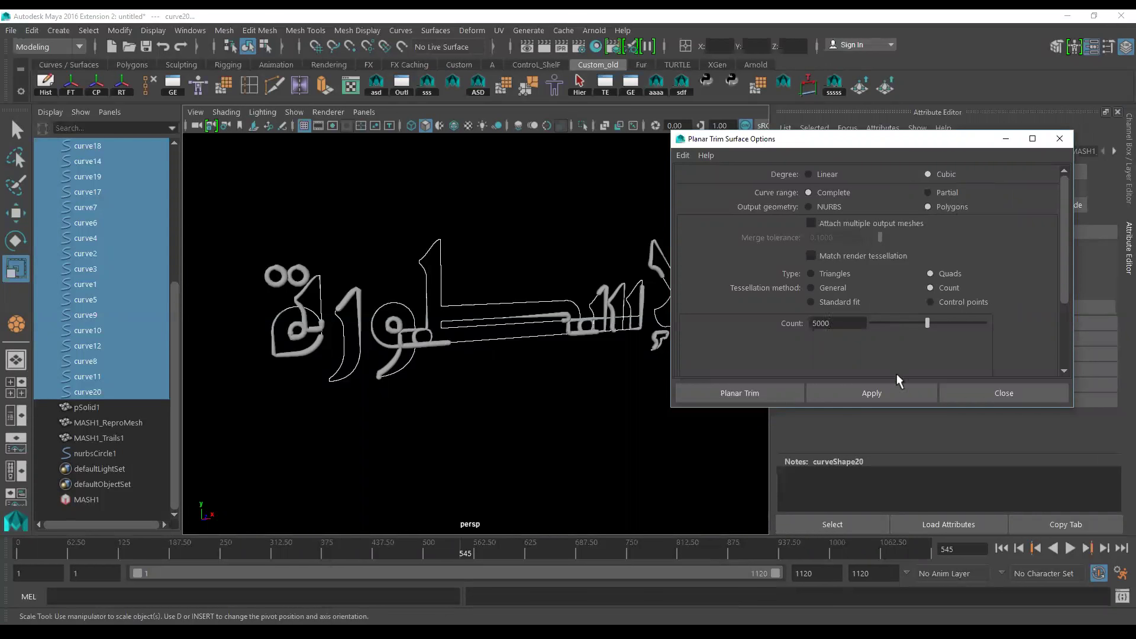
left_click(881, 393)
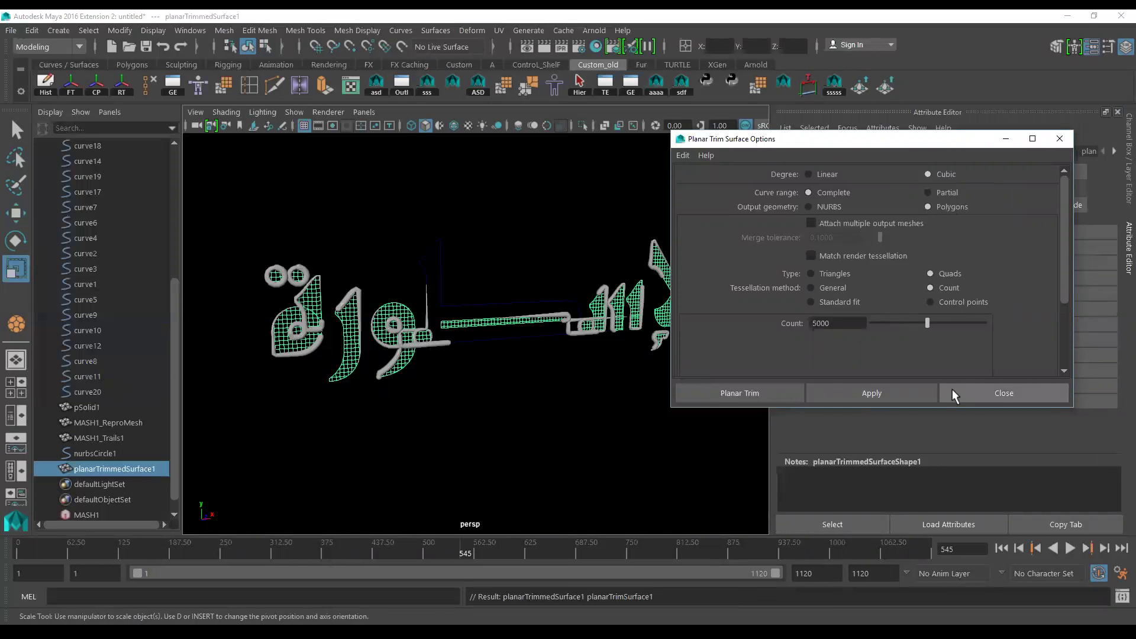
mouse_move(459, 443)
left_mouse_down("alt")
mouse_move(514, 446)
mouse_move(478, 438)
mouse_move(489, 448)
left_mouse_up("alt")
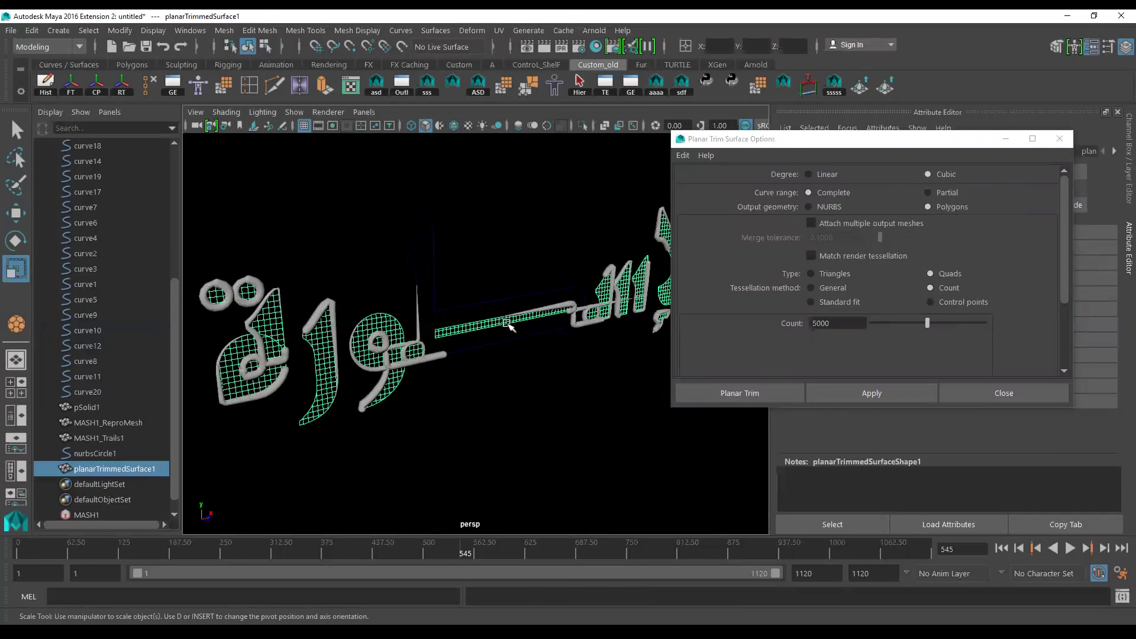
key("ctrl+z")
mouse_move(553, 415)
right_mouse_down("alt")
mouse_move(497, 376)
mouse_move(486, 403)
mouse_move(507, 423)
right_mouse_up("alt")
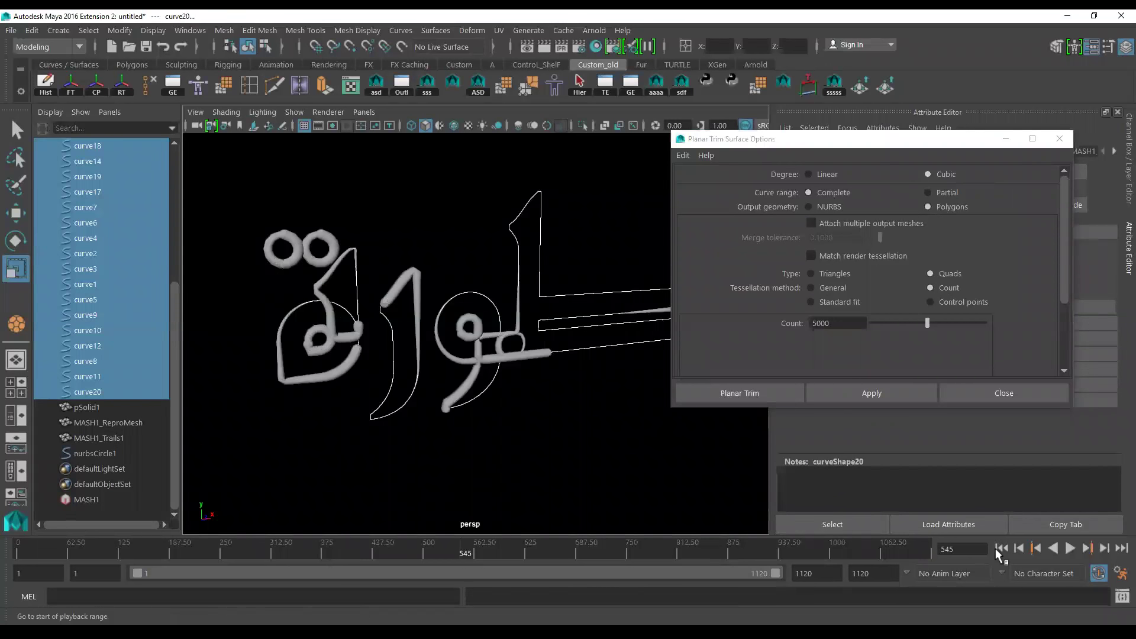
Rewind, frame and isolate the word's curves, then trial-fill the left letter and undo it
left_click(1001, 548)
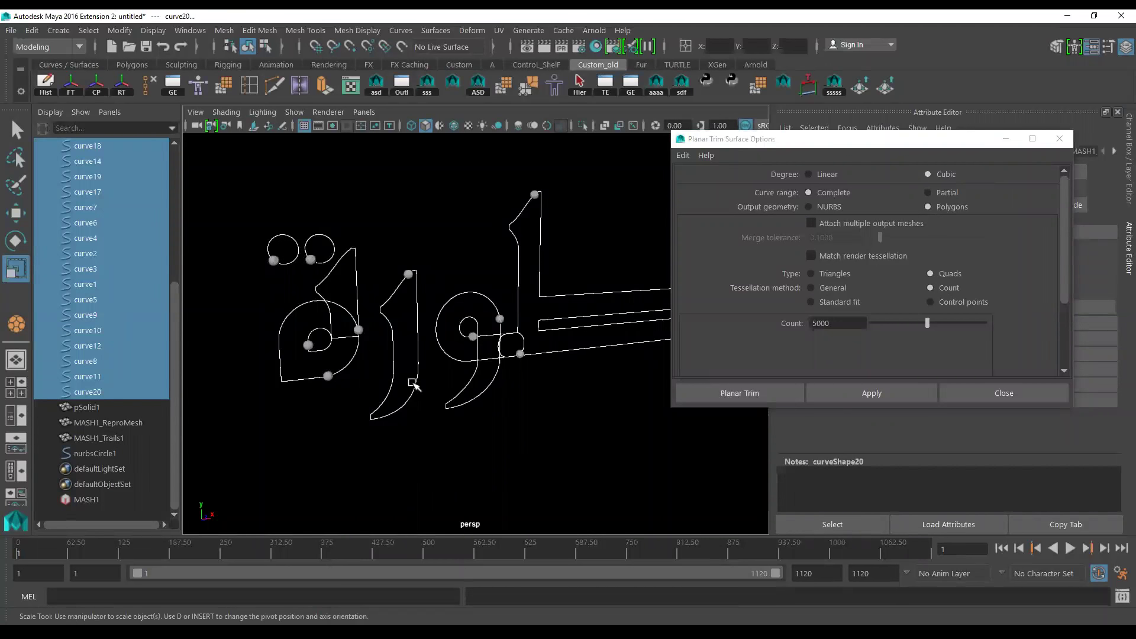
key("f")
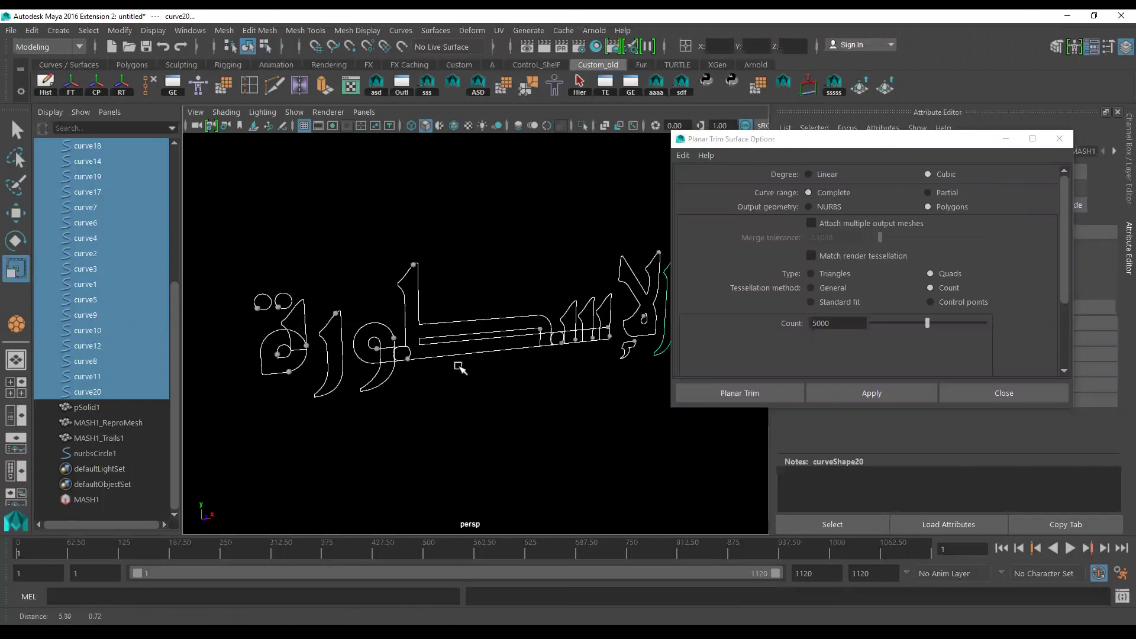
left_click(584, 124)
scroll(436, 284, "up", 2)
scroll(311, 284, "up", 2)
scroll(249, 252, "up", 2)
left_click_drag(249, 252, 304, 323)
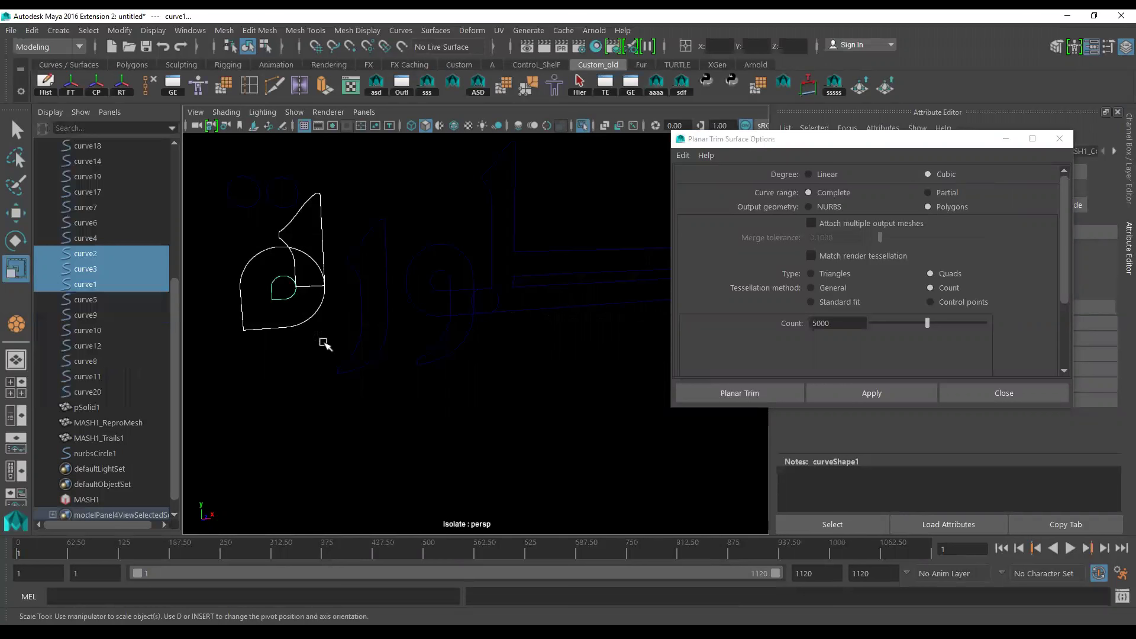
left_click(837, 323)
type("500")
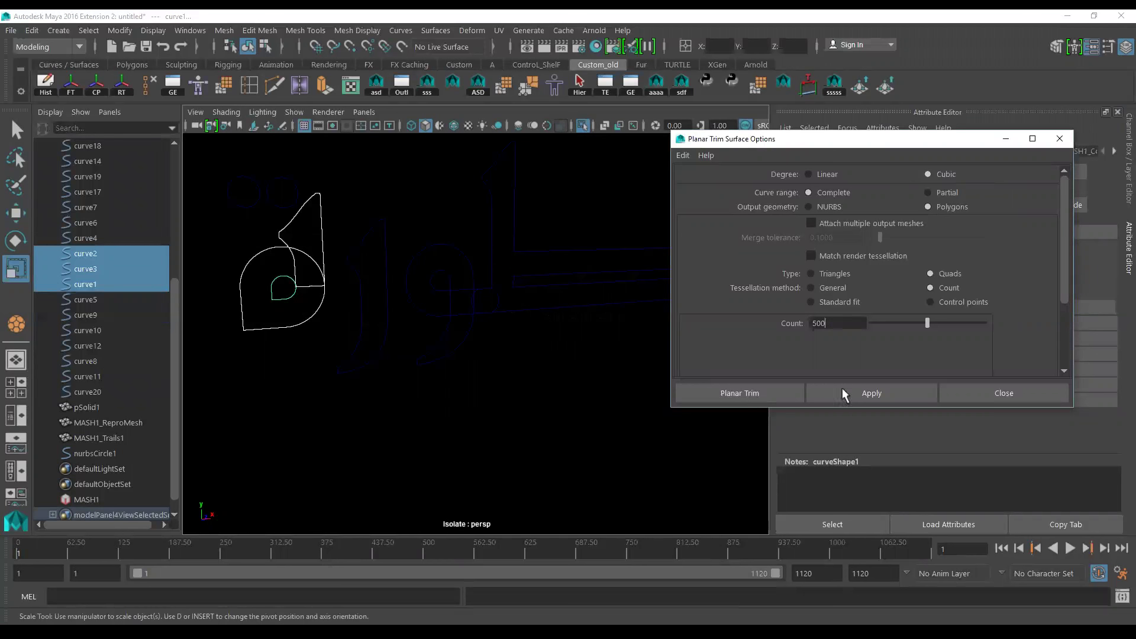
left_click(884, 397)
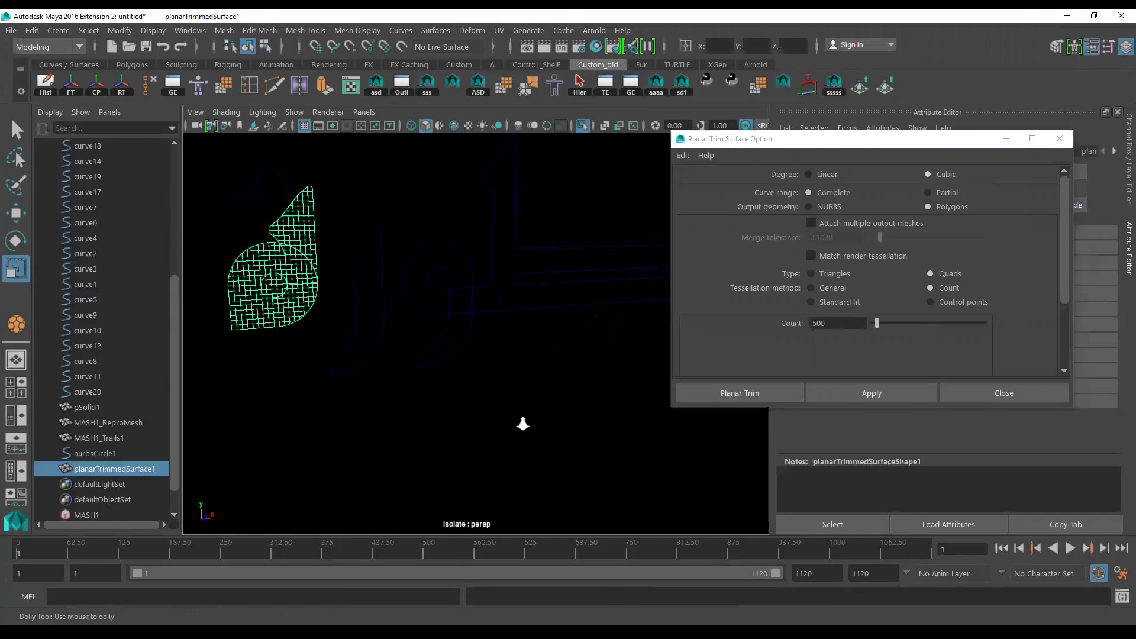
key("ctrl+z")
Fill the curve3/curve2 letter and the next letter's outer and inner curves with planar surfaces
right_click_drag(522, 402, 618, 435, "alt")
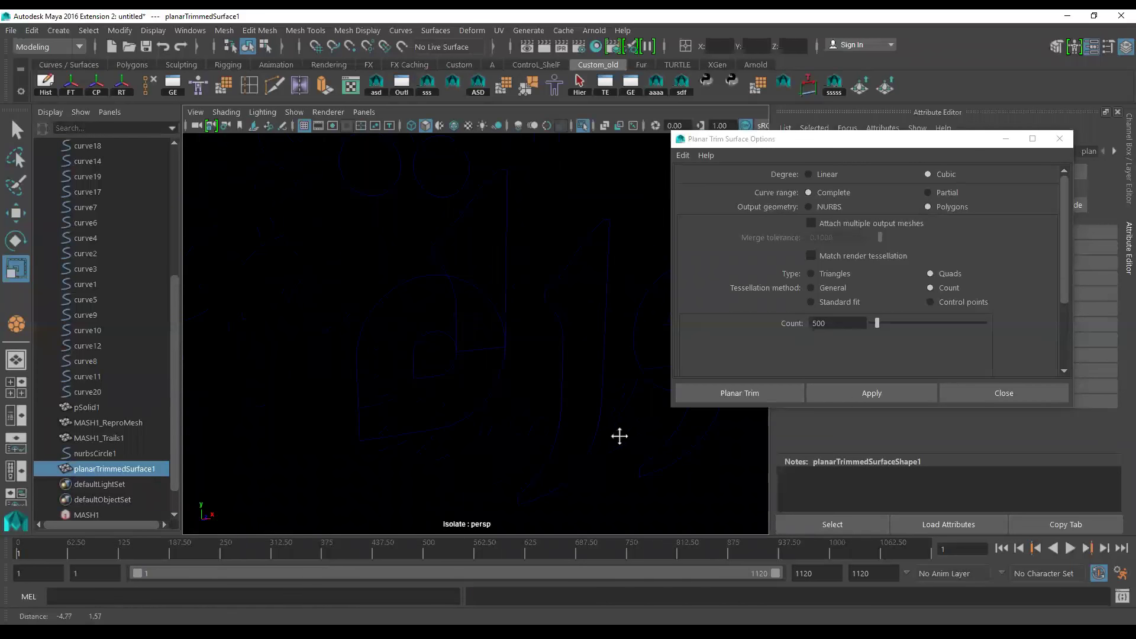
left_click(487, 349)
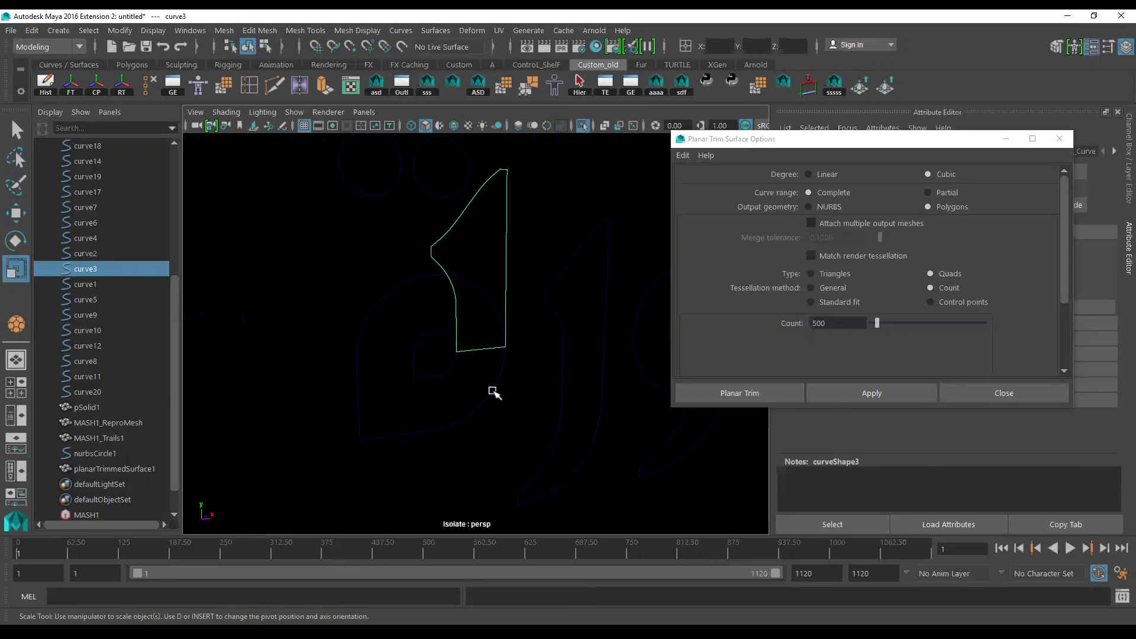
left_click(492, 390, "shift")
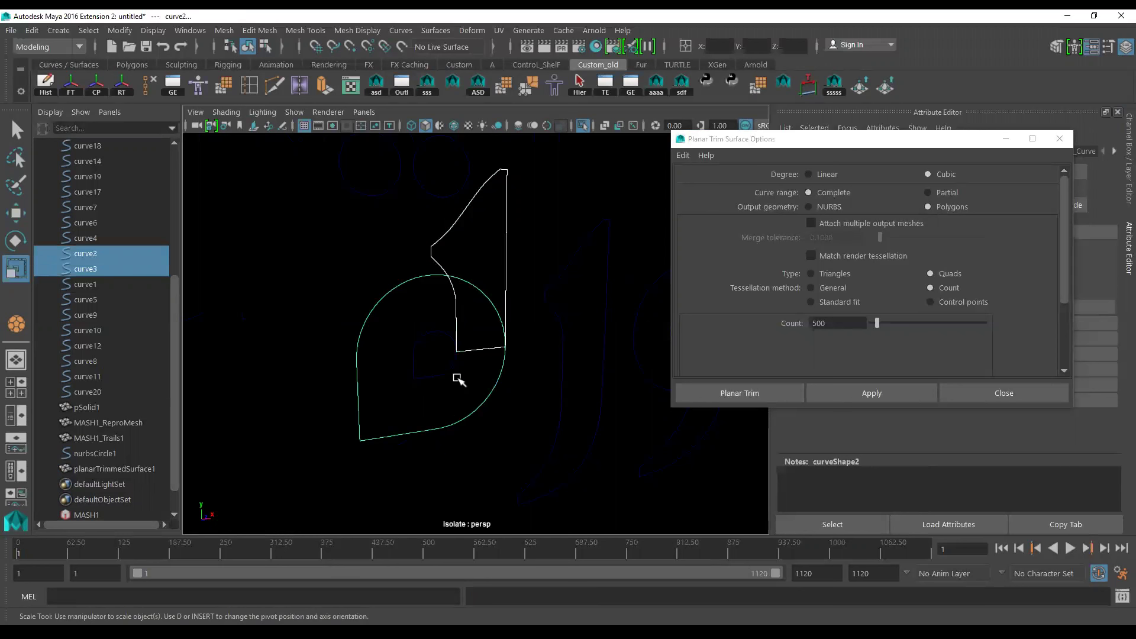
left_click(871, 392)
left_click(517, 444)
left_click_drag(438, 364, 466, 439)
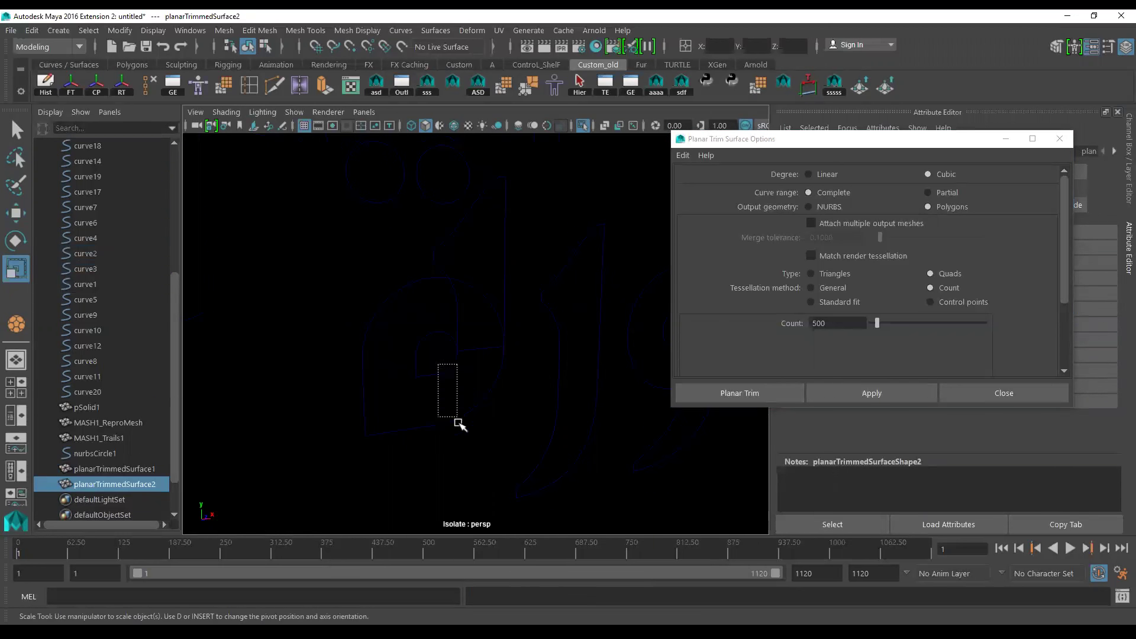
left_click(850, 393)
Fill the next two letter outlines with planar surfaces, repeating the command with G
left_click(500, 266)
key("g")
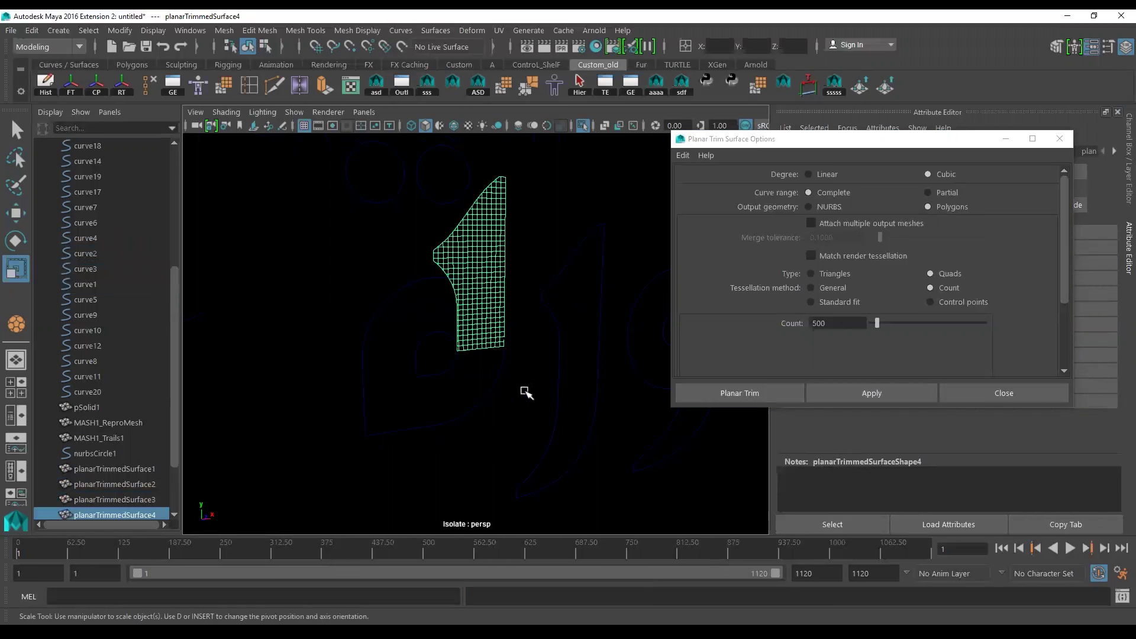
middle_click_drag(525, 392, 398, 382, "alt")
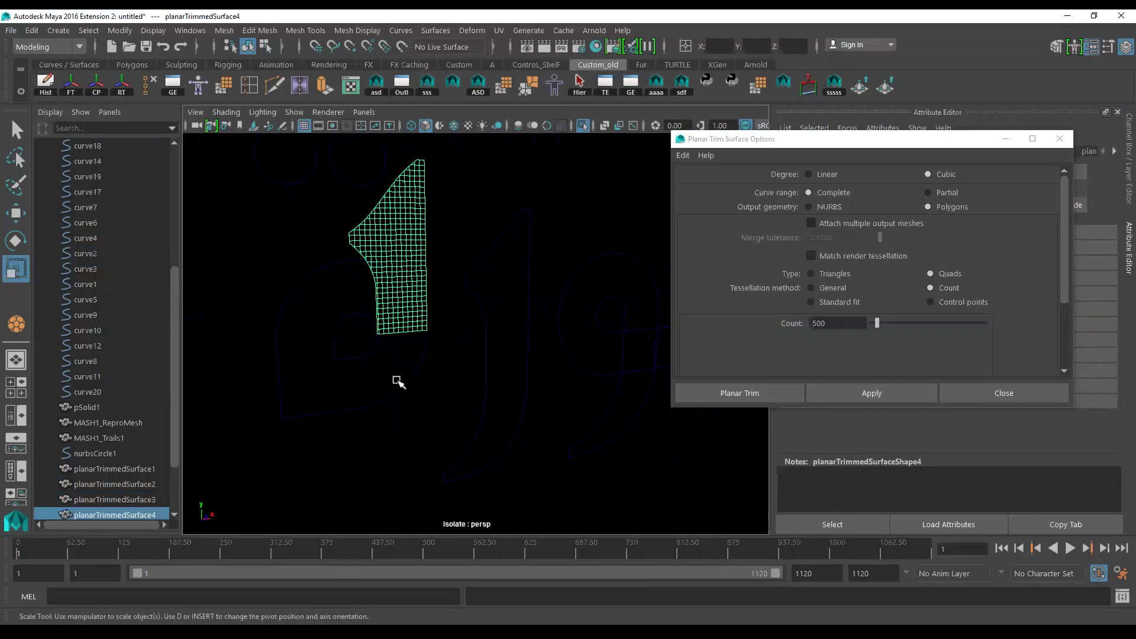
left_click_drag(469, 350, 502, 385)
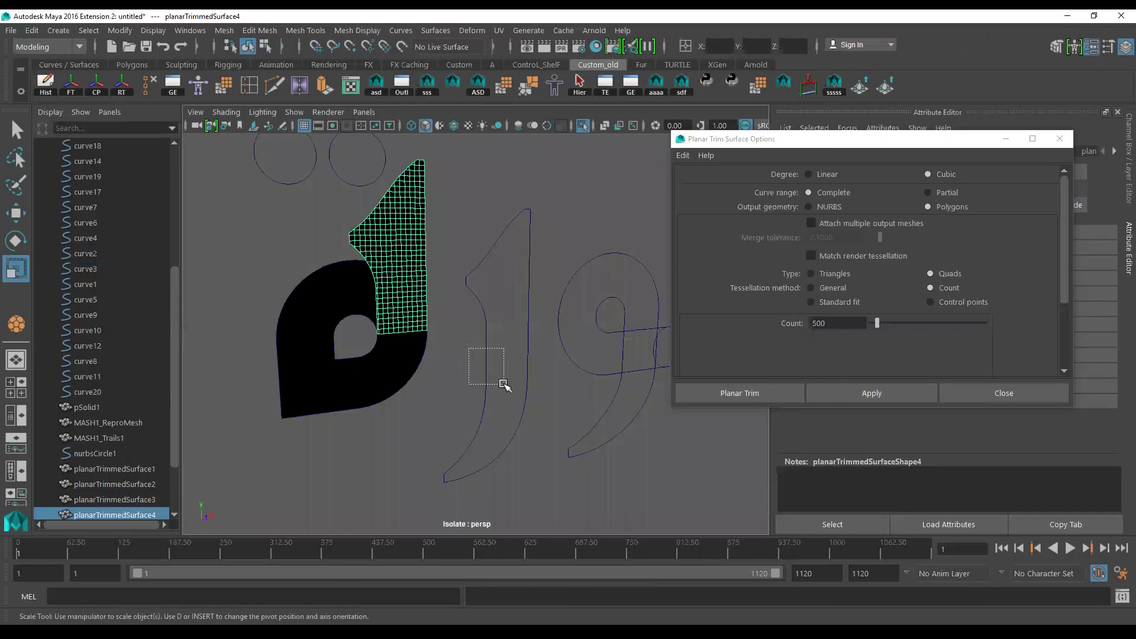
key("g")
Fill the waw letter together with its small inner circle
scroll(509, 401, "down", 3)
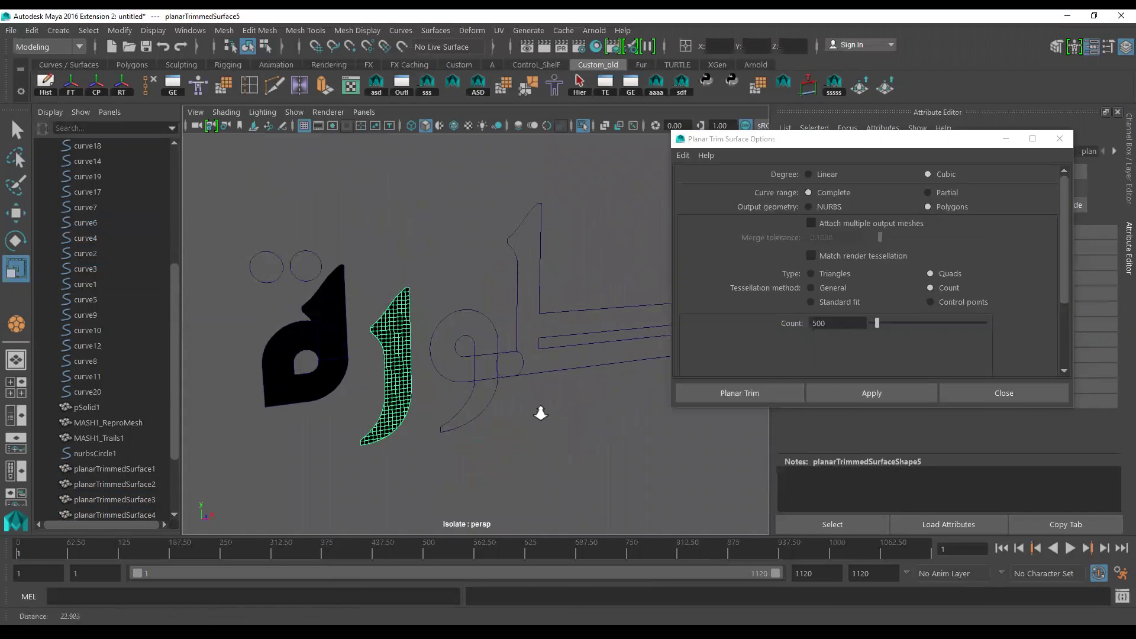
middle_click_drag(509, 401, 472, 361, "alt")
left_click_drag(472, 361, 482, 382)
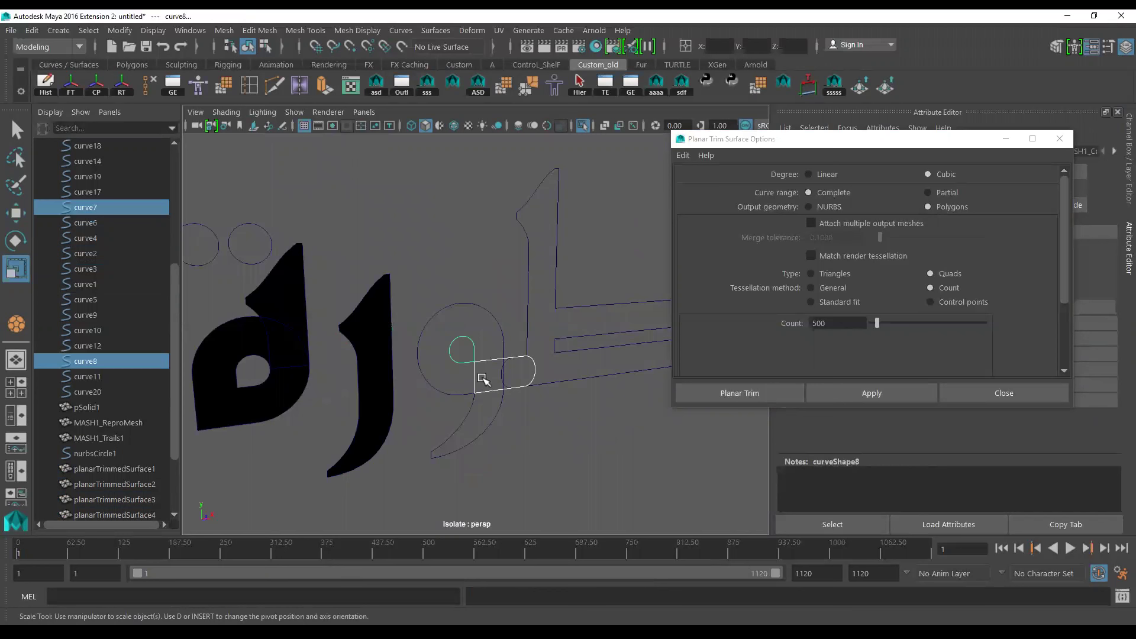
left_click(464, 346)
left_click(489, 314, "shift")
key("g")
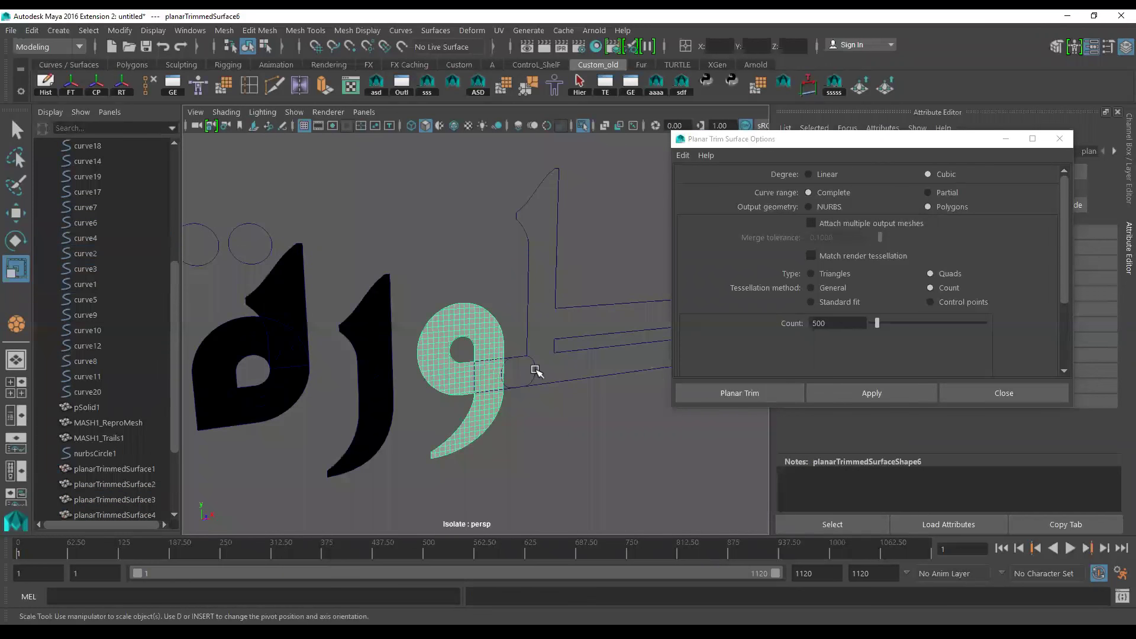
Fill the long letter together with its inner slot outline
left_click(527, 344)
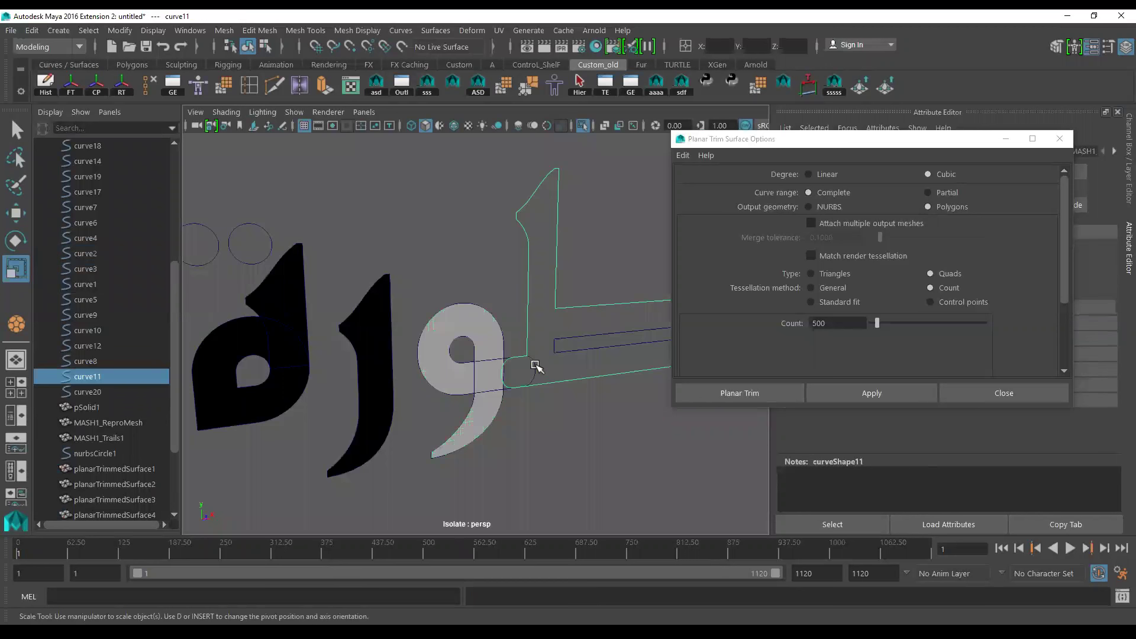
left_click(538, 370)
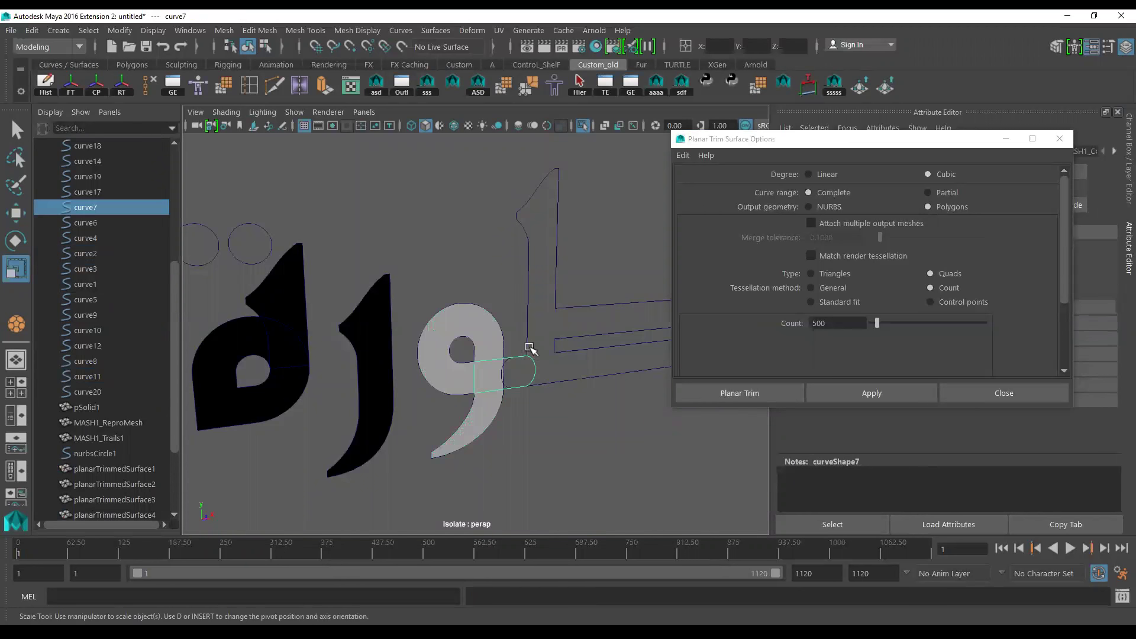
left_click(532, 344)
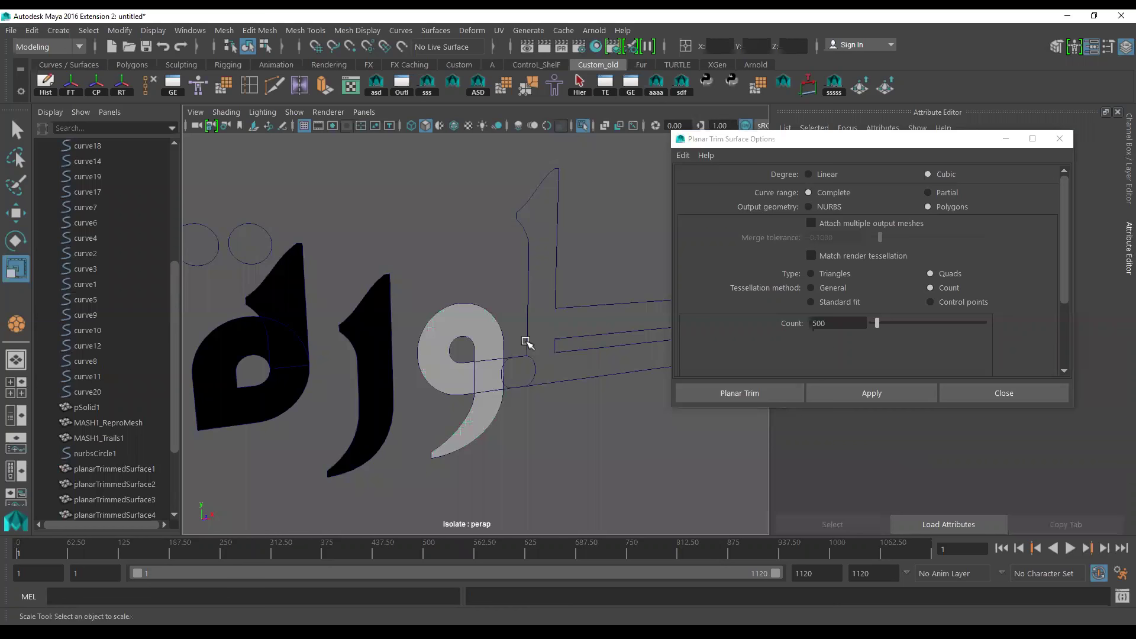
left_click(527, 343)
middle_click_drag(596, 456, 482, 478, "alt")
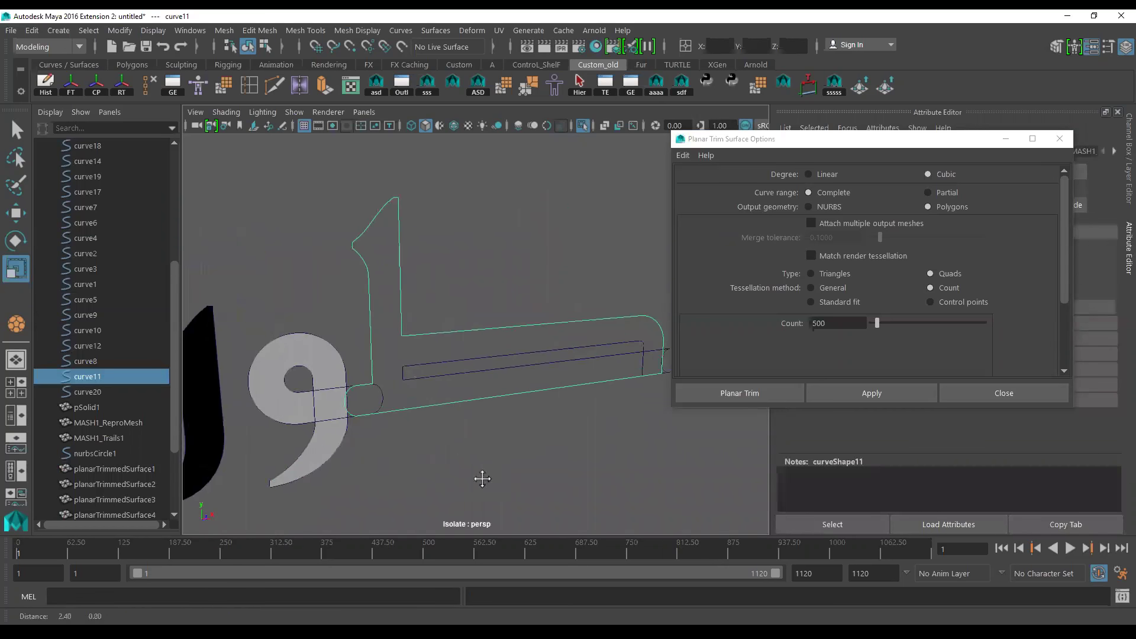
left_click(505, 363, "shift")
key("g")
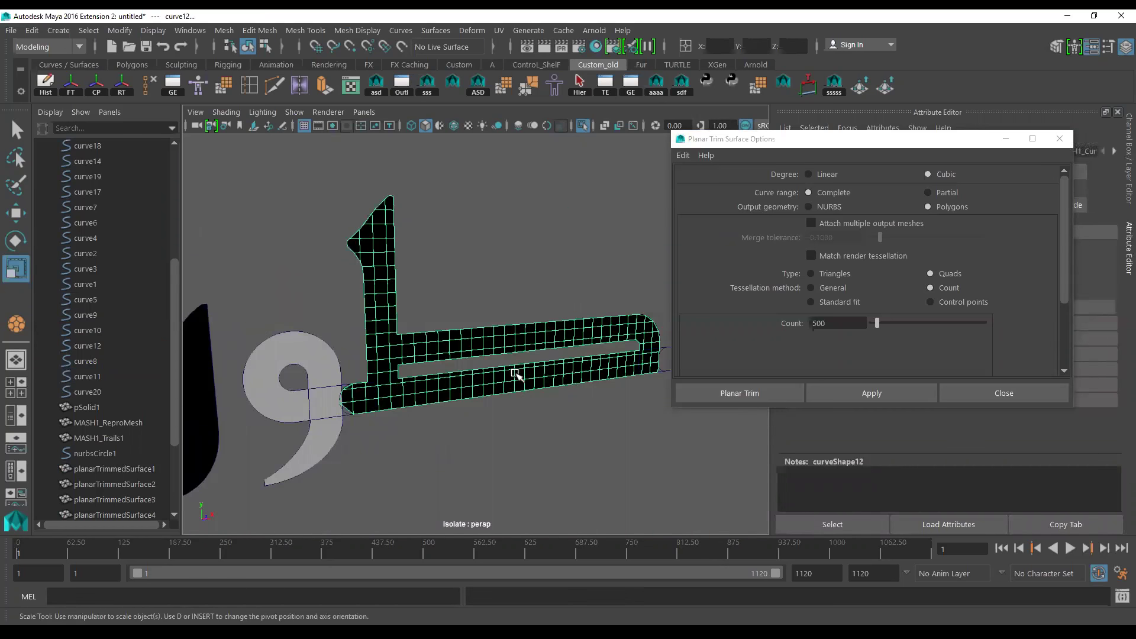
Fill the next letter together with its rounded base outline
middle_click_drag(578, 446, 528, 439, "alt")
scroll(528, 439, "up", 3)
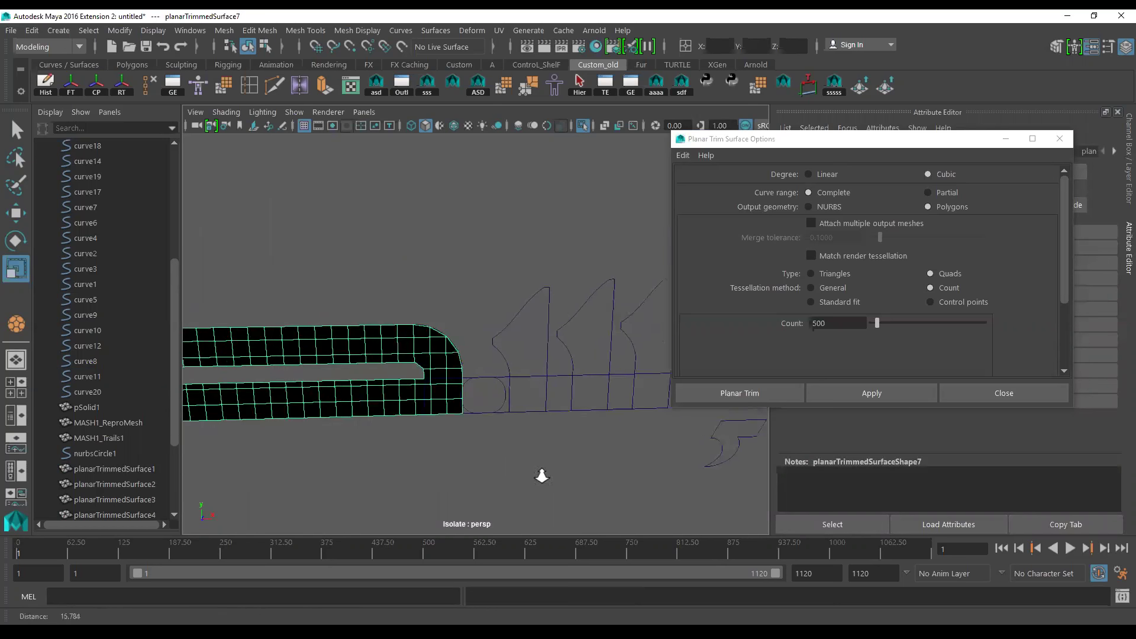
left_click(503, 374)
left_click(503, 376, "shift")
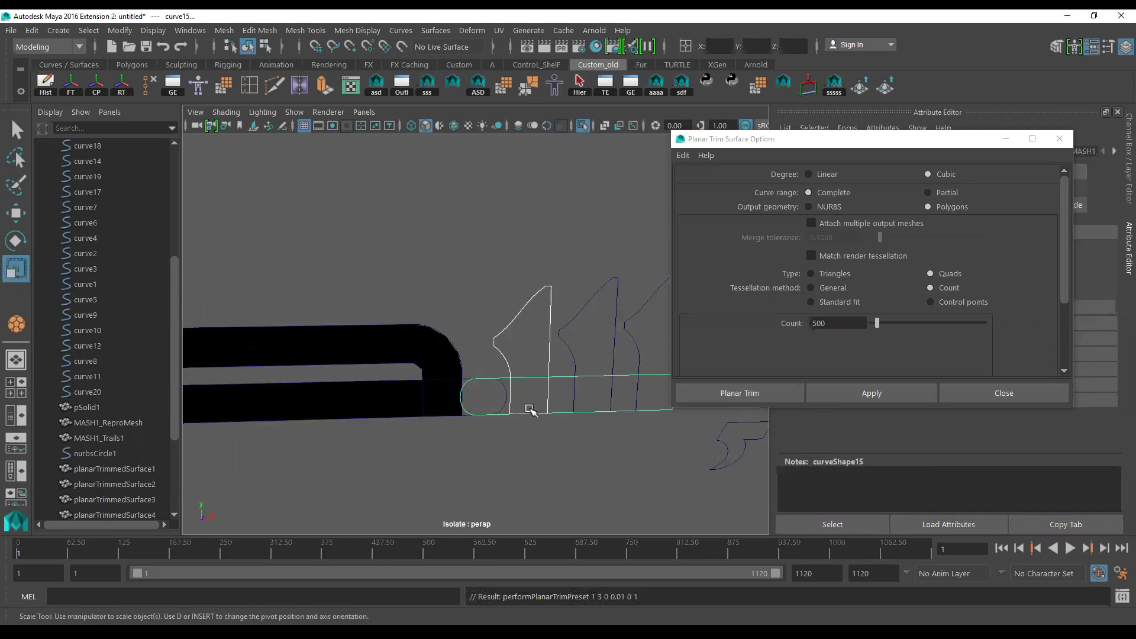
key("g")
Fill the next tooth, the small circle and the rounded base outline
middle_click_drag(592, 365, 520, 370, "alt")
left_click(502, 357)
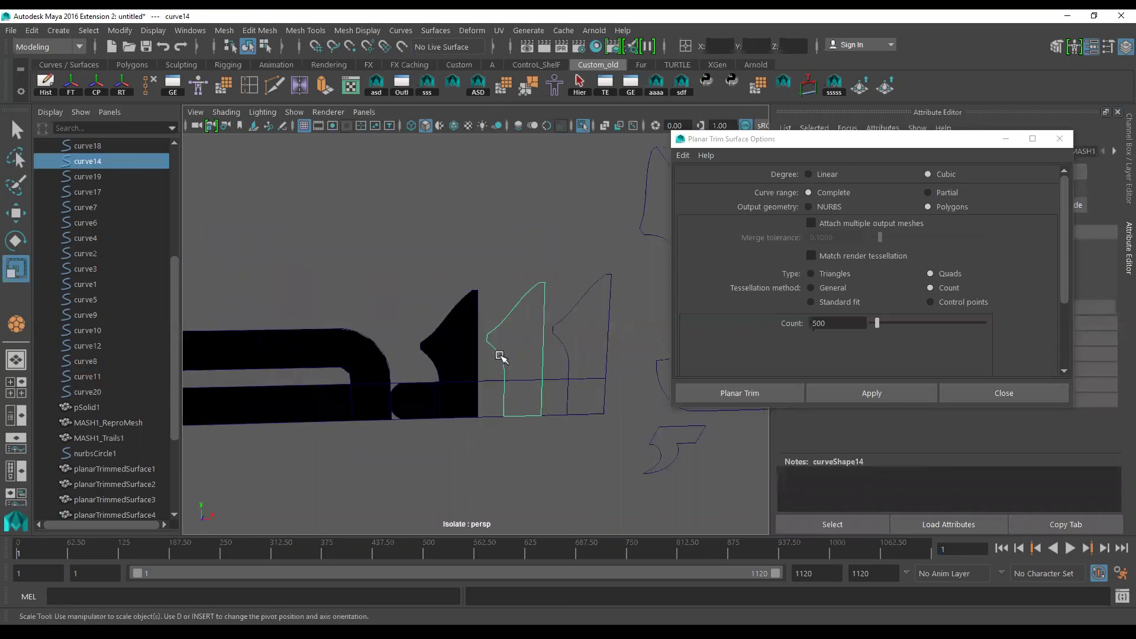
left_click(490, 378, "shift")
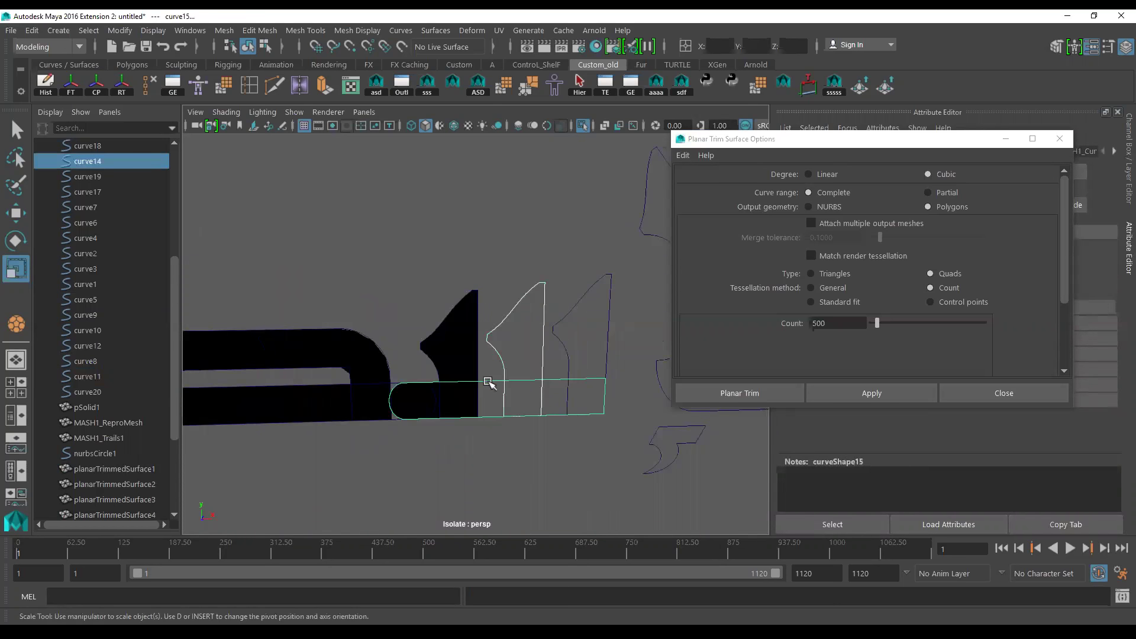
left_click(395, 384, "shift")
left_click(395, 384, "shift")
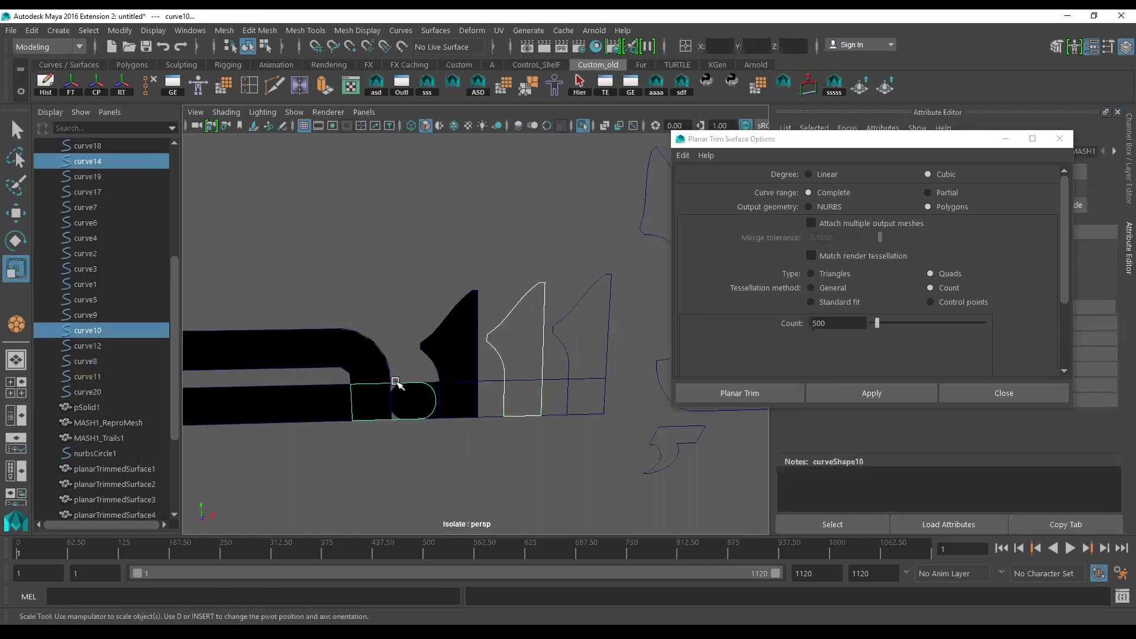
left_click(490, 381, "shift")
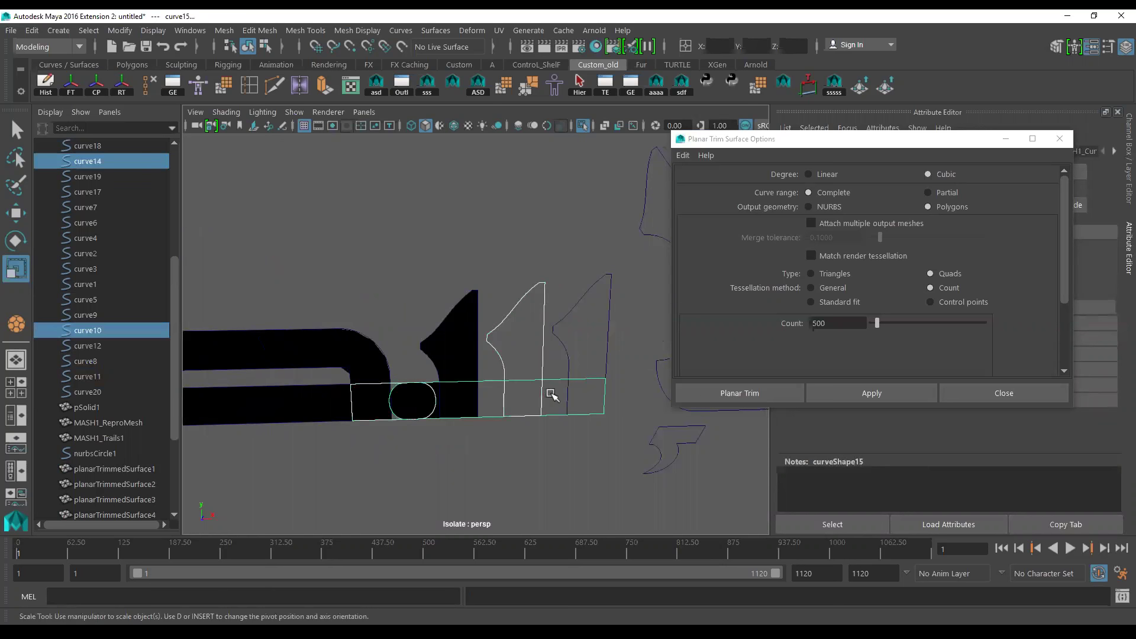
key("g")
Fill the following tooth together with the base
scroll(578, 467, "down", 1)
scroll(562, 414, "down", 1)
left_click(547, 373)
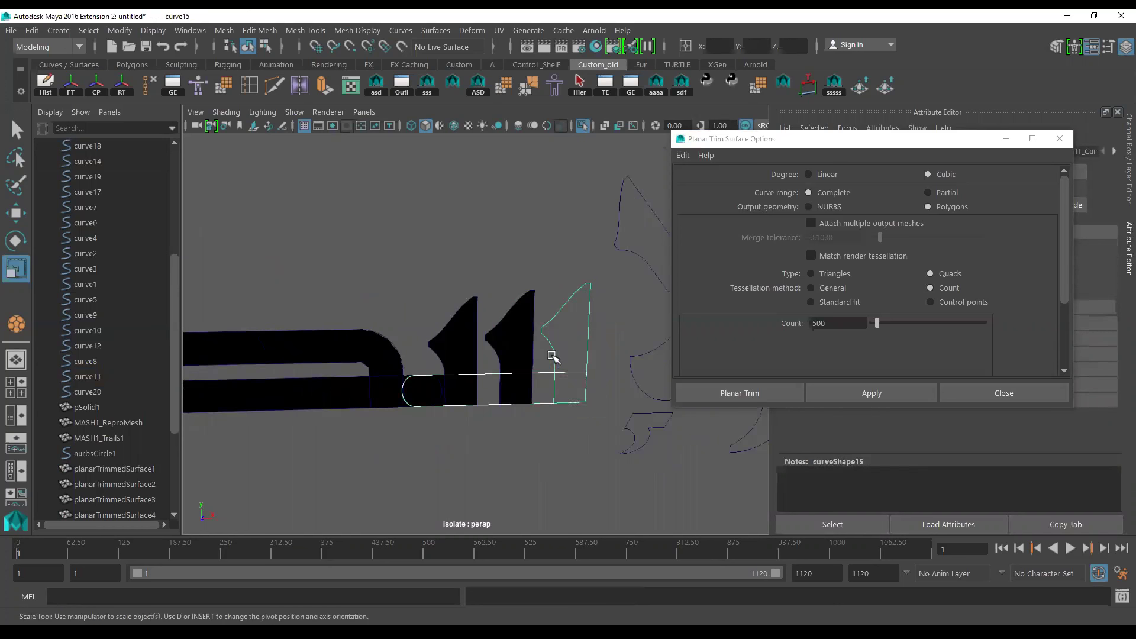
key("g")
Fill the lam-alif with its inner hole, the alif, another letter curve and the hamza
scroll(565, 467, "down", 2)
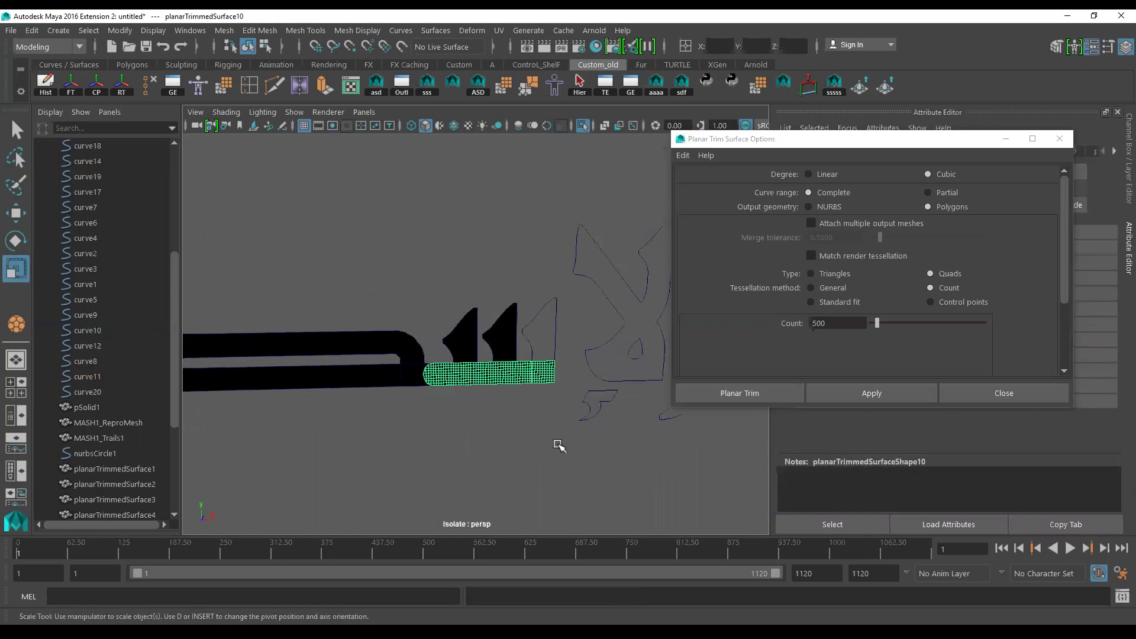
middle_click_drag(557, 448, 436, 393, "alt")
left_click(464, 385)
left_click(472, 385, "shift")
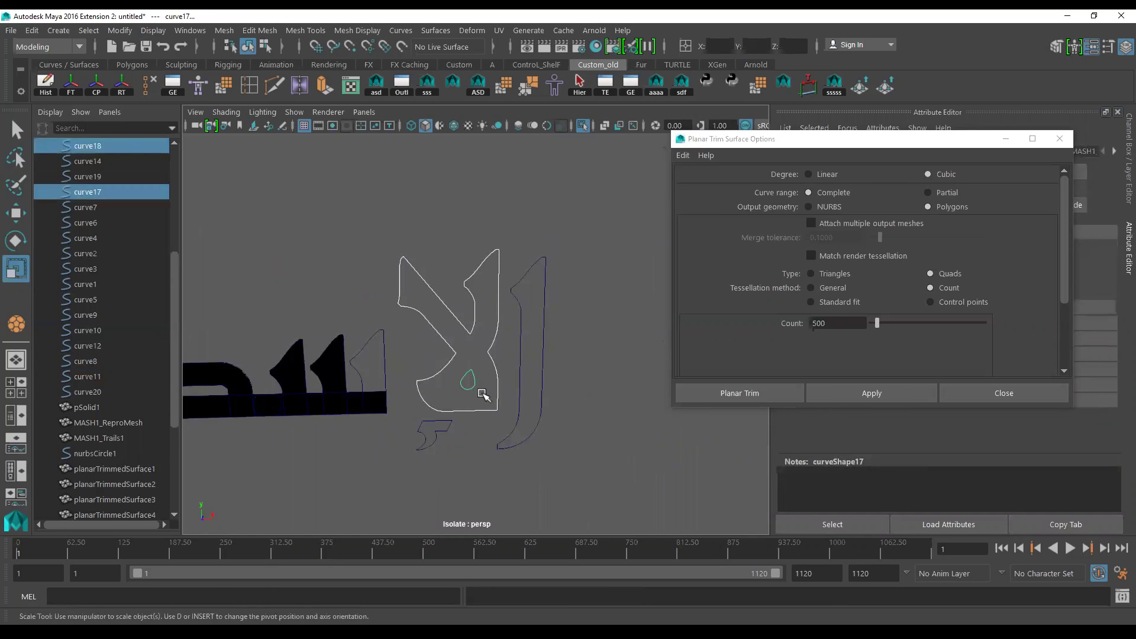
key("g")
left_click(524, 397)
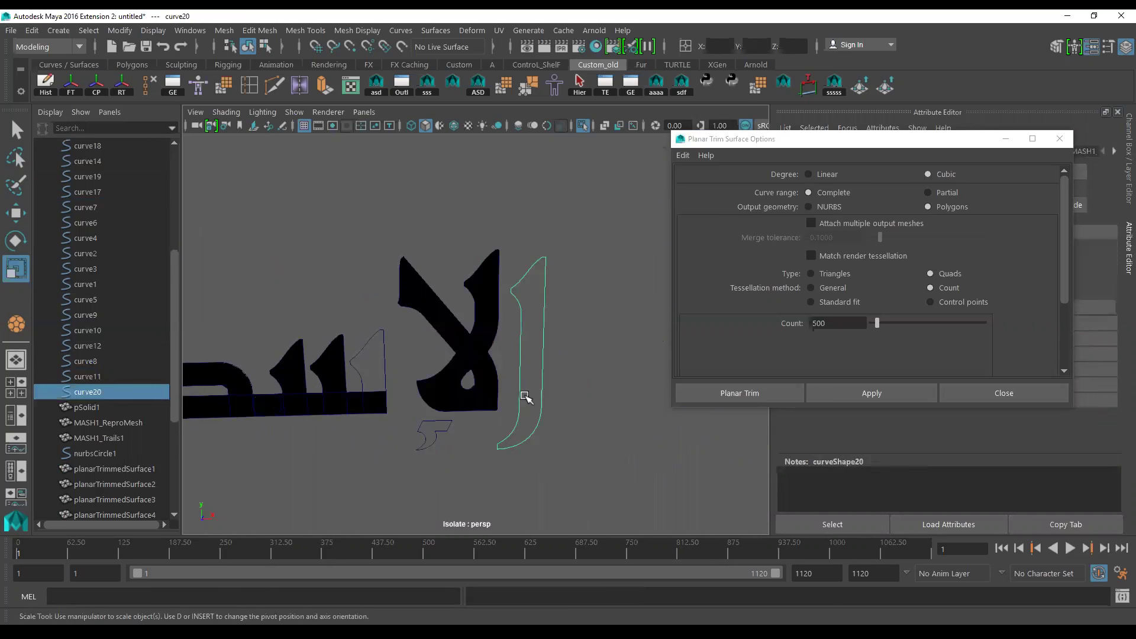
key("g")
left_click(381, 349)
key("g")
left_click(441, 437)
key("g")
Inspect the filled word, checking the waw surface and the final letter's two dots
mouse_move(528, 476)
left_mouse_down("alt")
mouse_move(405, 401)
mouse_move(376, 422)
mouse_move(441, 406)
mouse_move(433, 433)
left_mouse_up("alt")
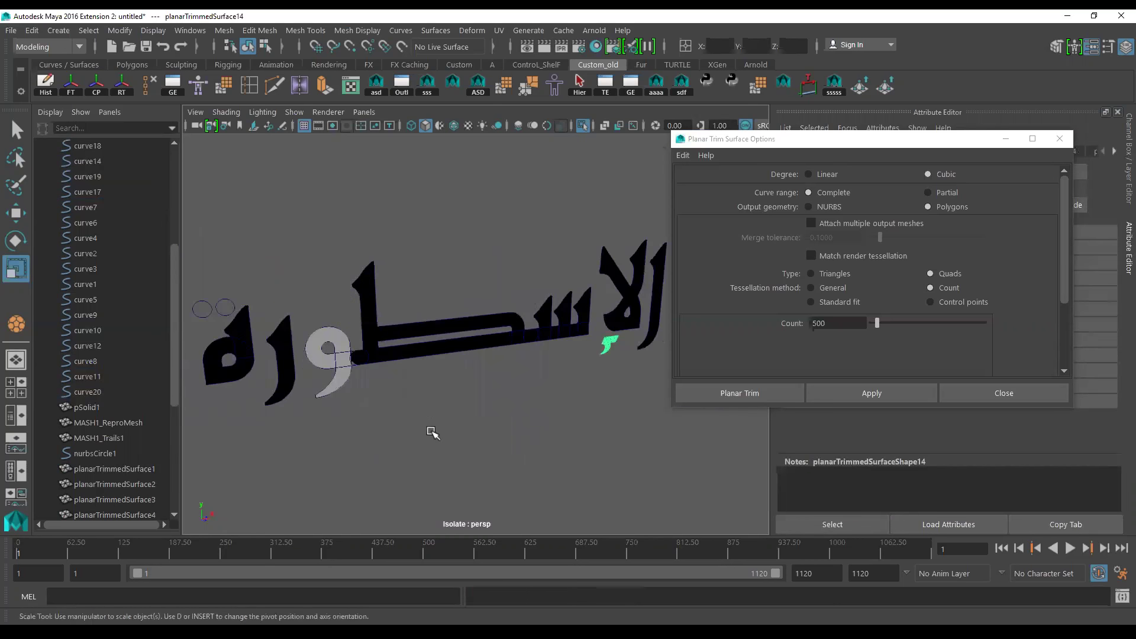
left_click(474, 421)
left_click_drag(504, 412, 367, 396, "alt")
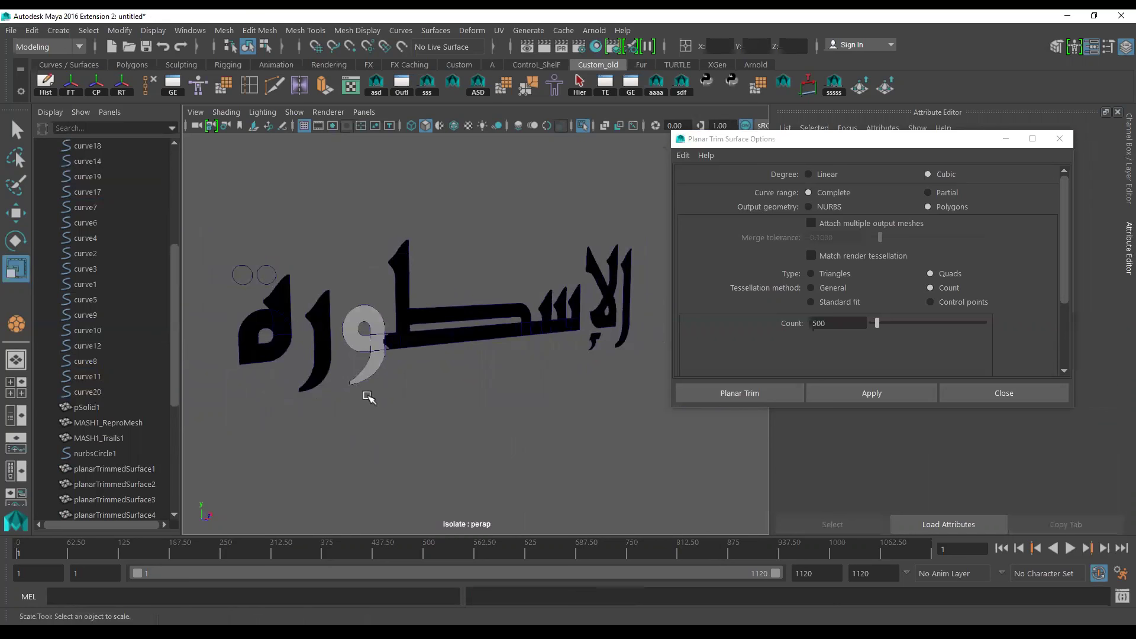
left_click(380, 364)
right_click_drag(457, 398, 488, 425, "alt")
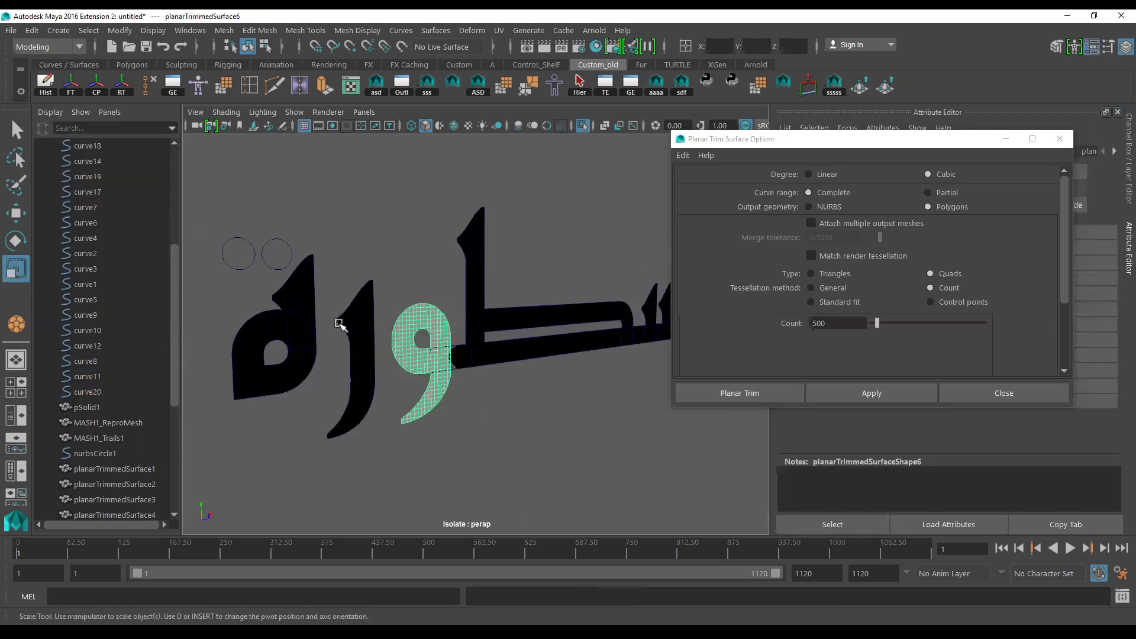
left_click_drag(224, 227, 275, 267)
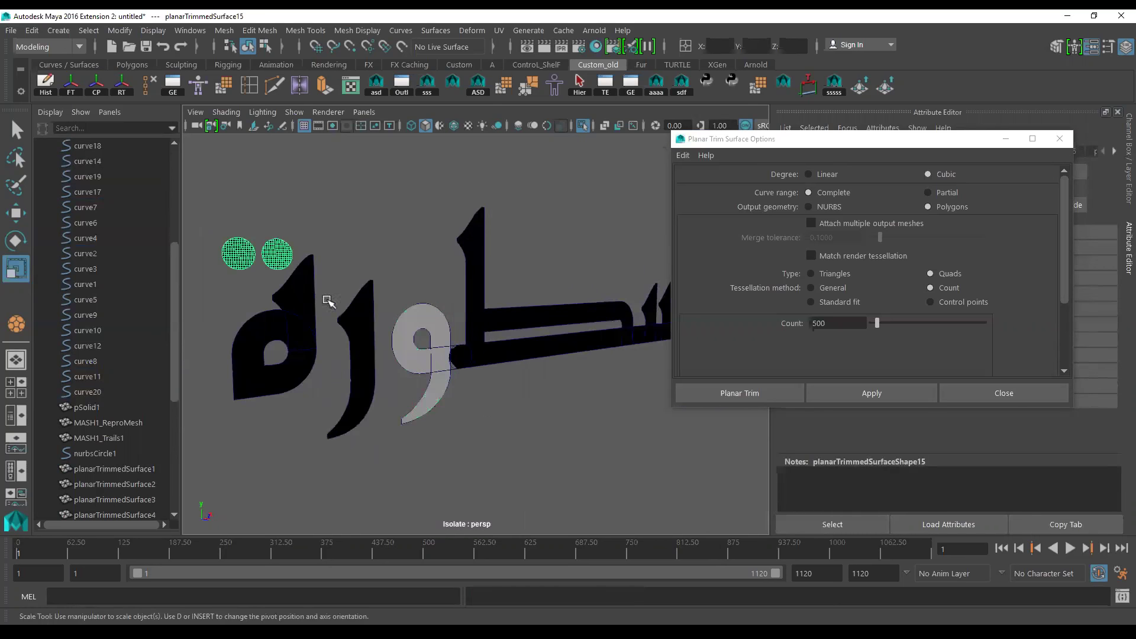
left_click(488, 426)
left_click(439, 384)
mouse_move(469, 407)
left_mouse_down("alt")
mouse_move(470, 441)
mouse_move(535, 448)
mouse_move(310, 452)
mouse_move(388, 451)
mouse_move(343, 469)
mouse_move(296, 461)
mouse_move(434, 451)
mouse_move(439, 416)
left_mouse_up("alt")
left_click(452, 466)
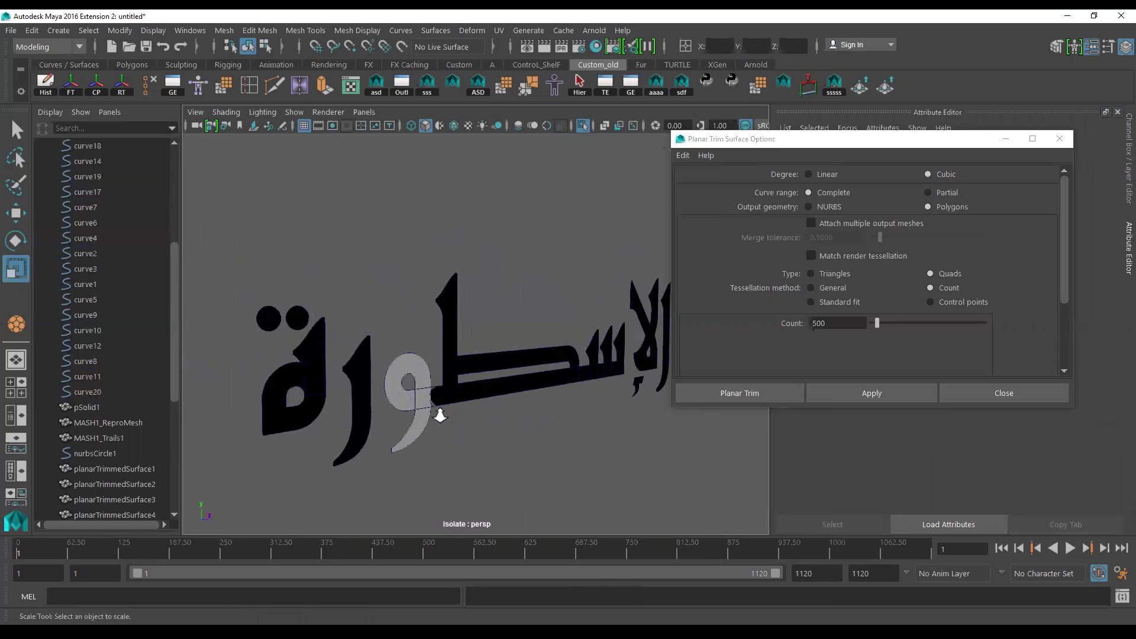
scroll(439, 416, "up", 2)
left_click(403, 377)
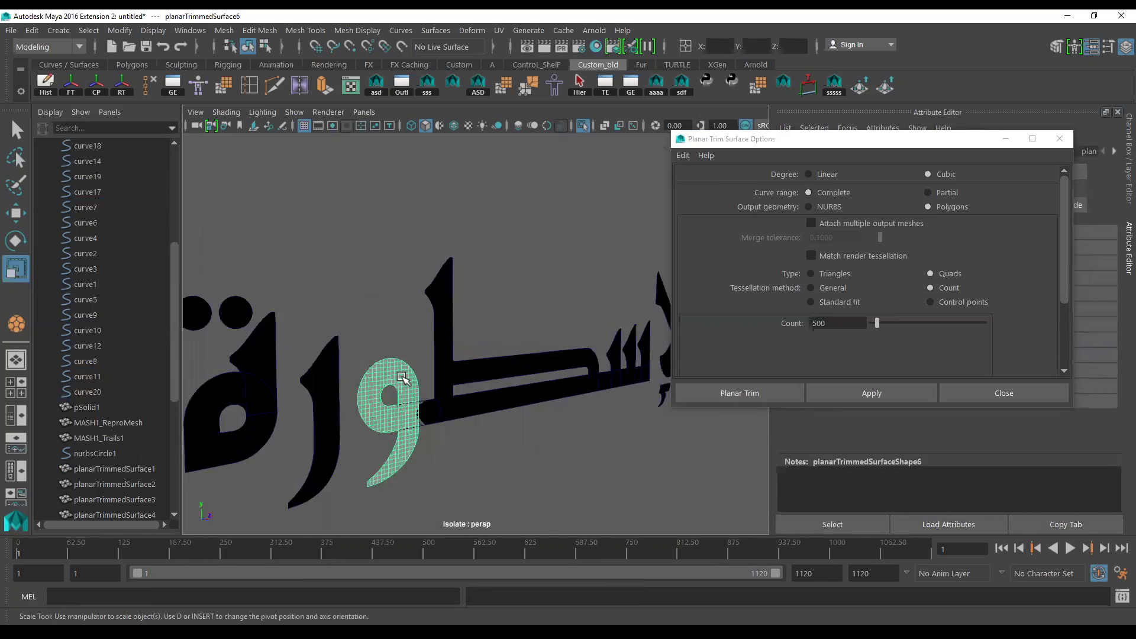
key("space")
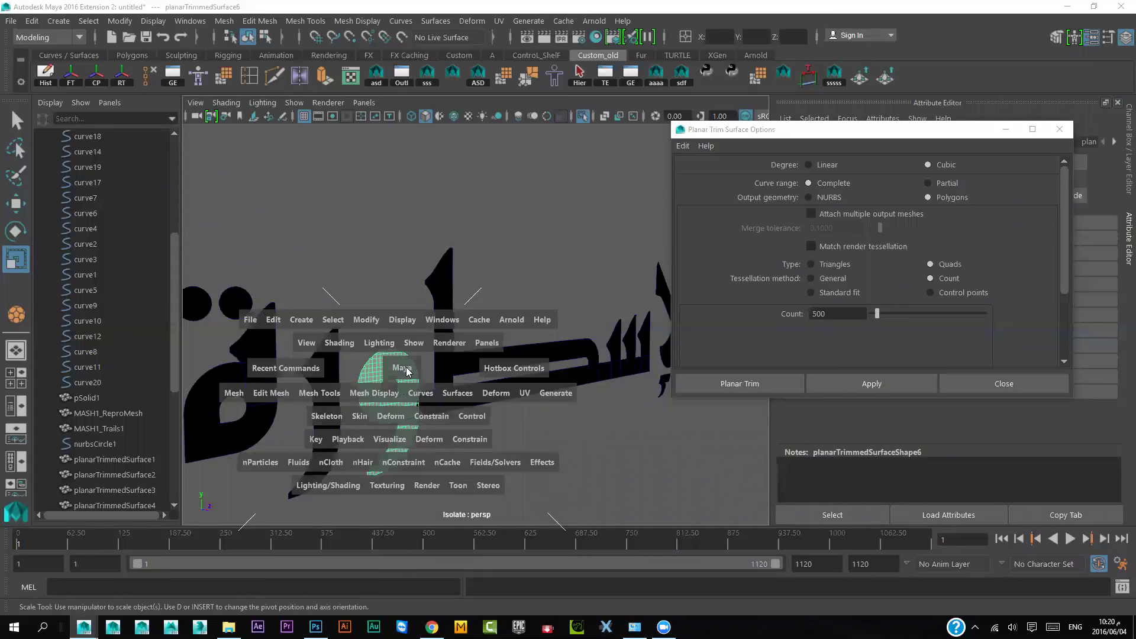
Reverse the normals of the selected text surface
left_click(392, 398)
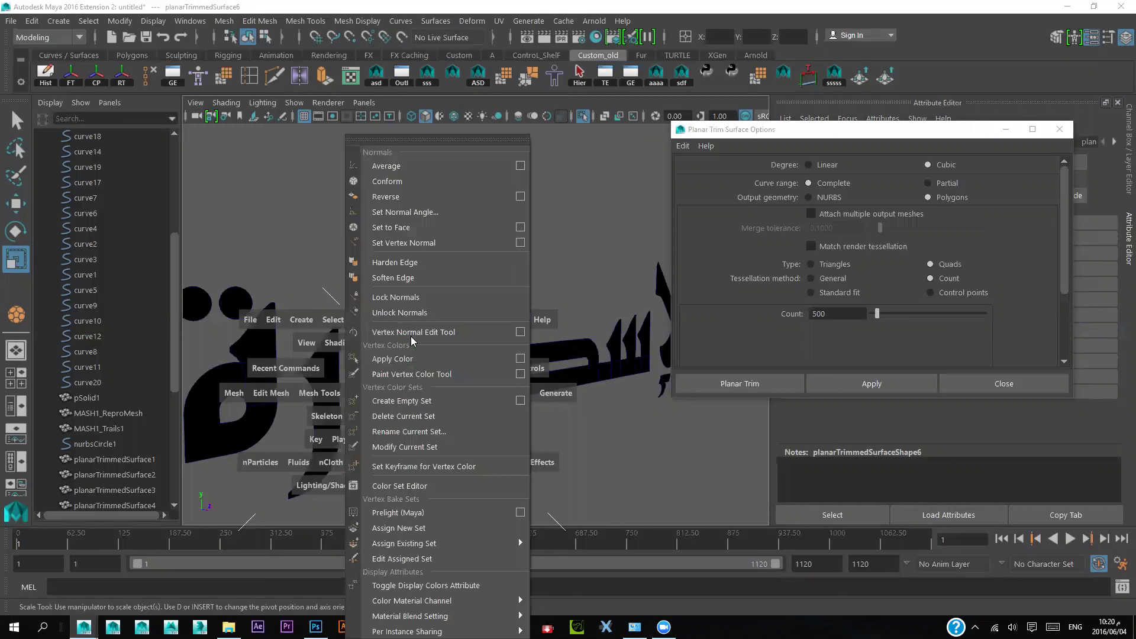
left_click(428, 203)
right_click_drag(507, 246, 459, 406, "alt")
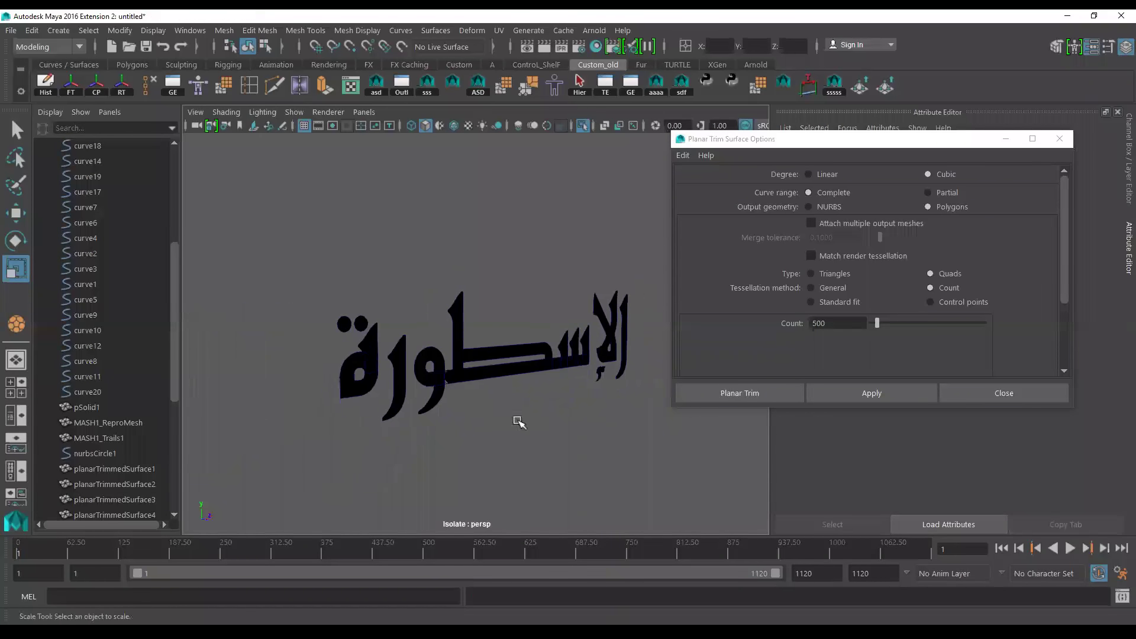
scroll(598, 499, "up", 3)
scroll(512, 388, "up", 3)
scroll(375, 385, "up", 3)
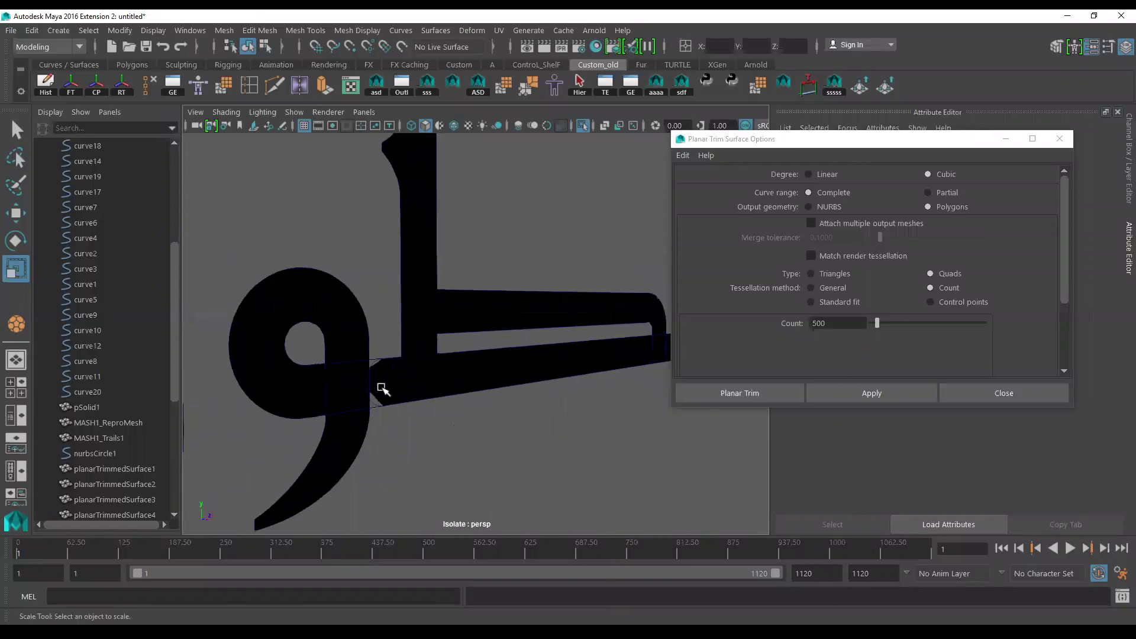
Fill the curve7 connector stroke as planarTrimmedSurface16, then pick planarTrimmedSurface1 in the Outliner
left_click(375, 358)
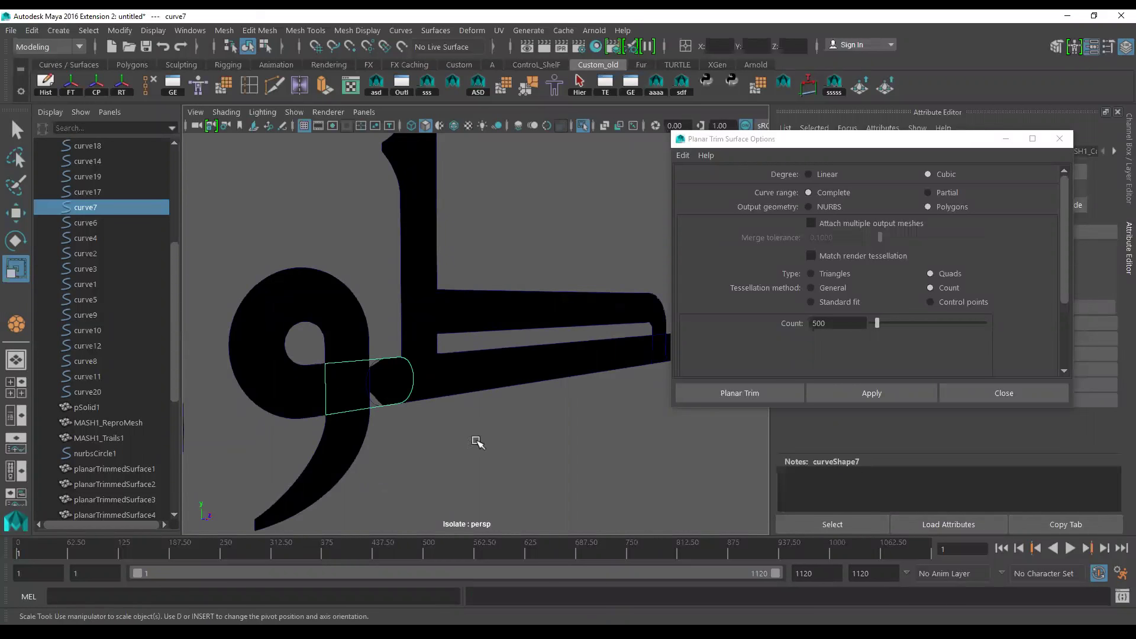
key("space")
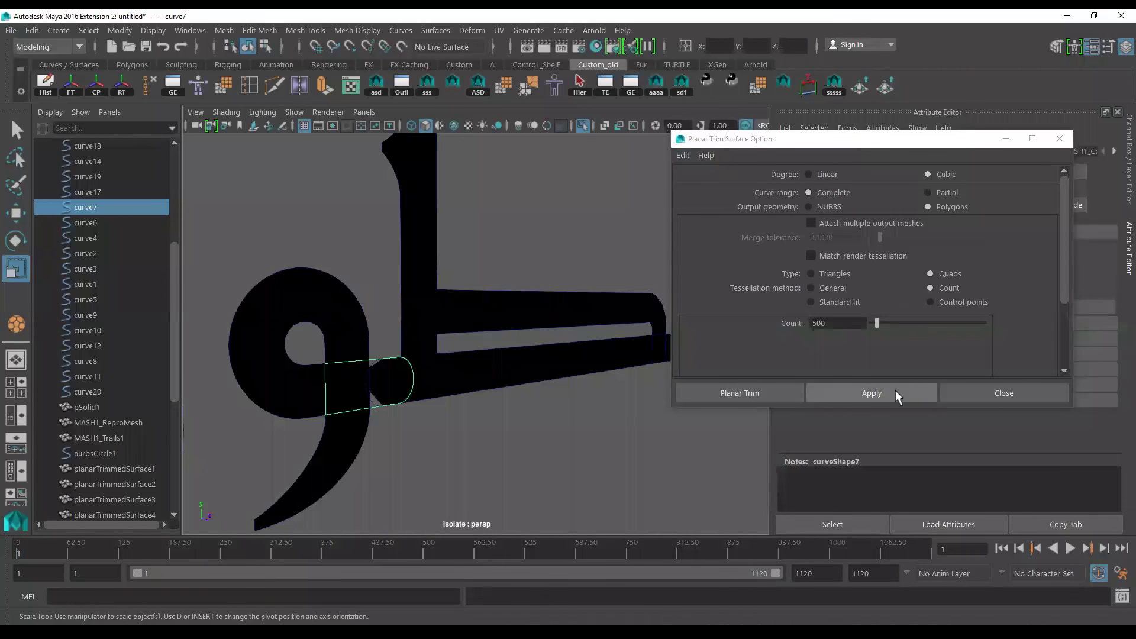
left_click(896, 383)
scroll(529, 468, "down", 3)
scroll(529, 473, "down", 2)
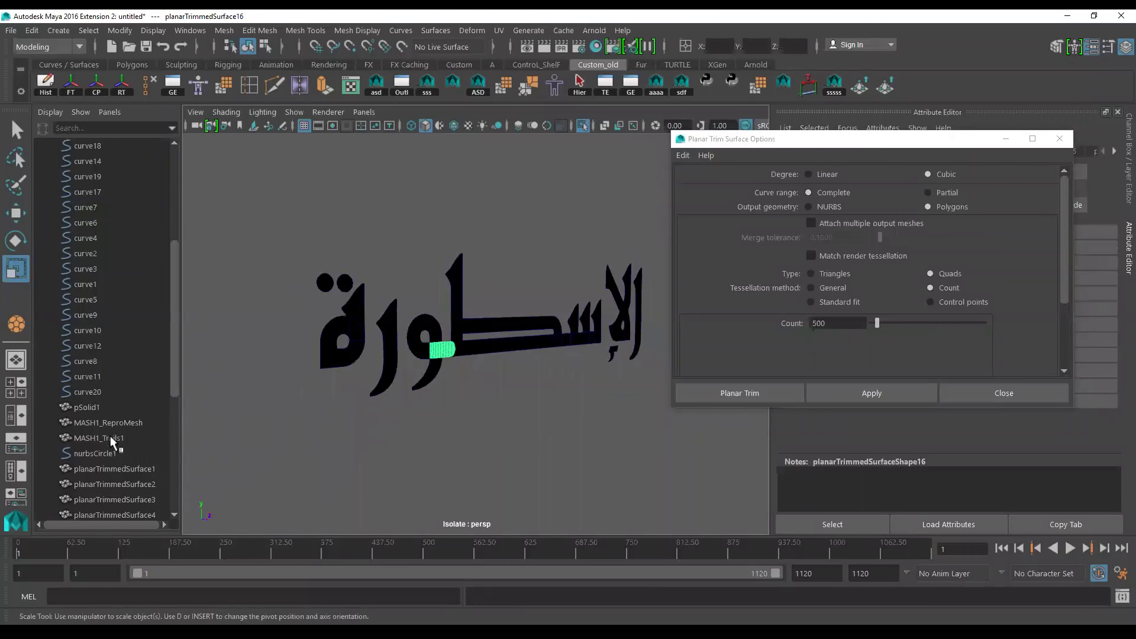
left_click(93, 468)
scroll(93, 467, "down", 5)
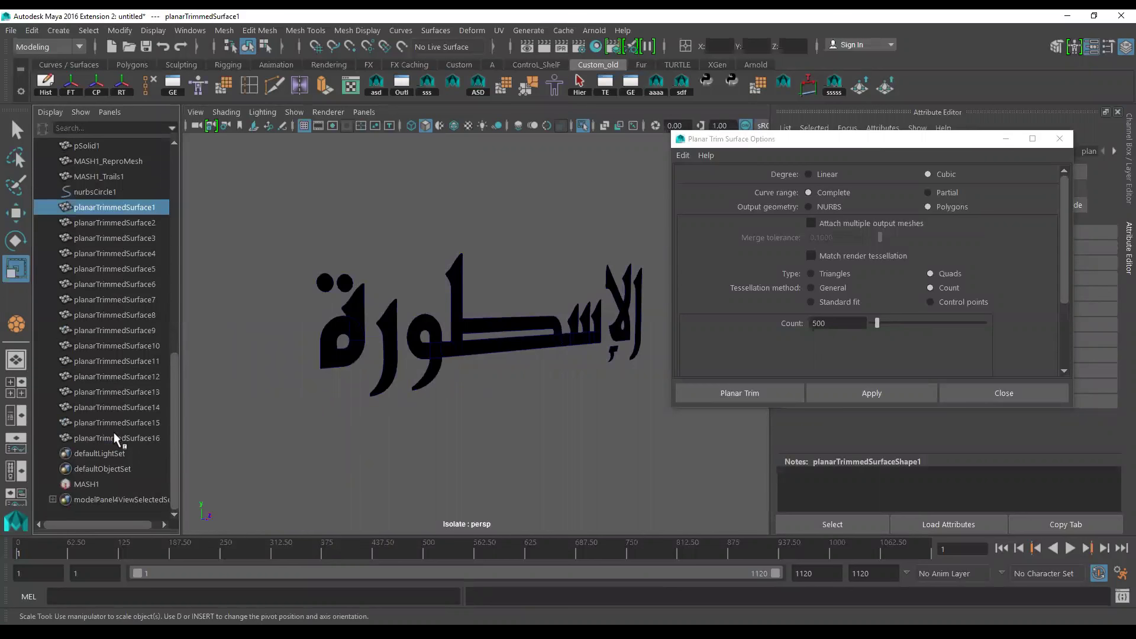
Combine planarTrimmedSurface1–16 into one mesh, planarTrimmedSurface17, and bring up the normals display options
left_click(114, 438, "shift")
left_click_drag(577, 494, 522, 459, "alt")
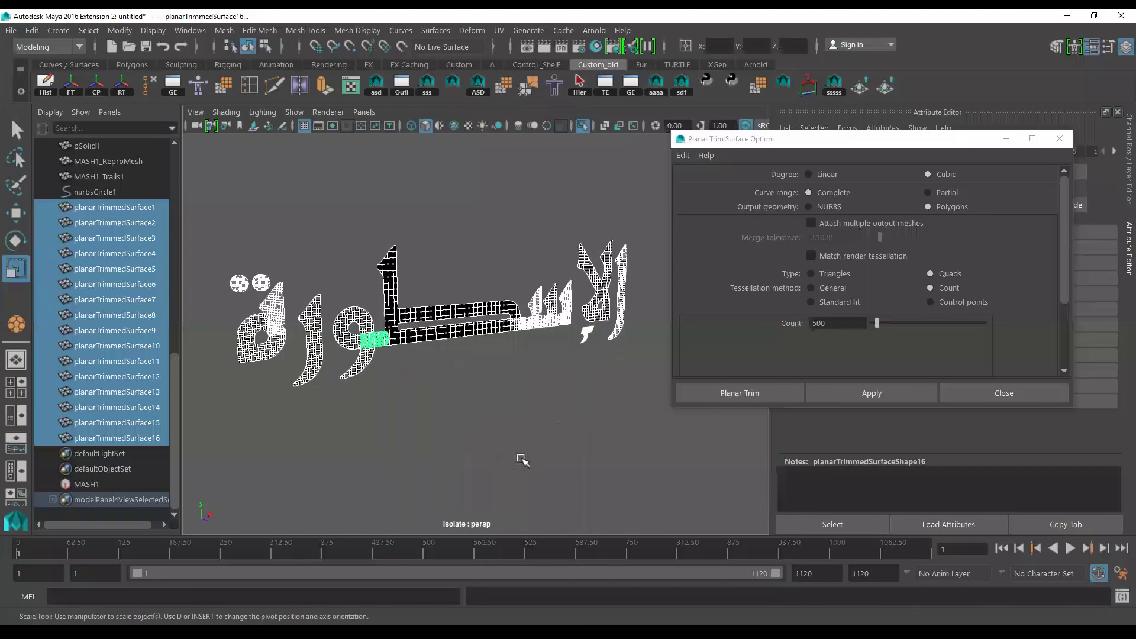
key("space")
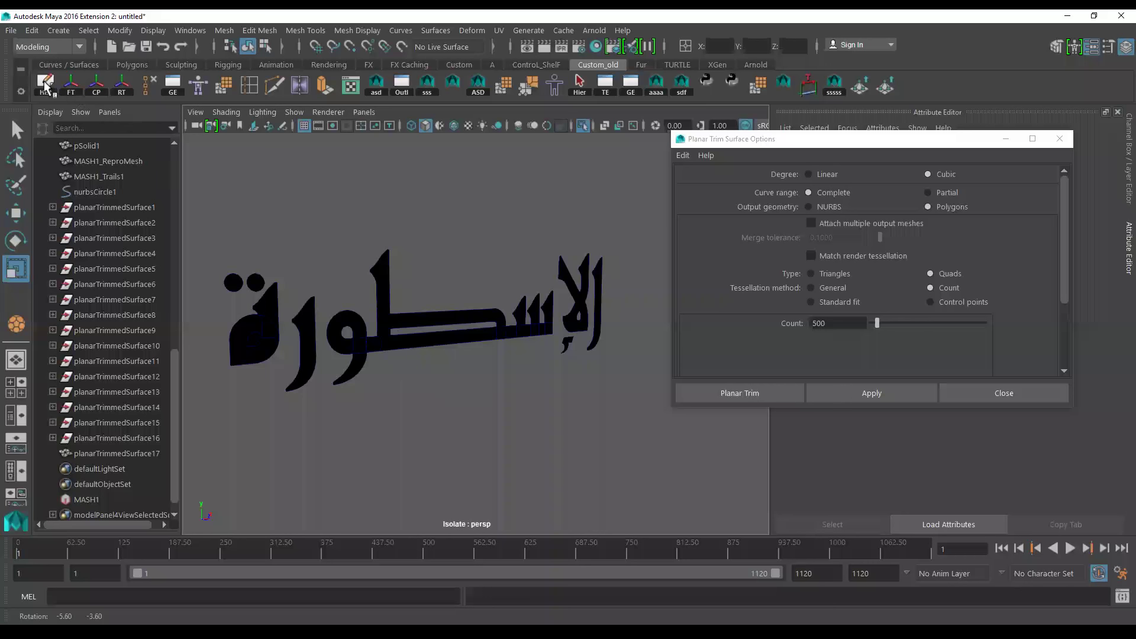
left_click(71, 83)
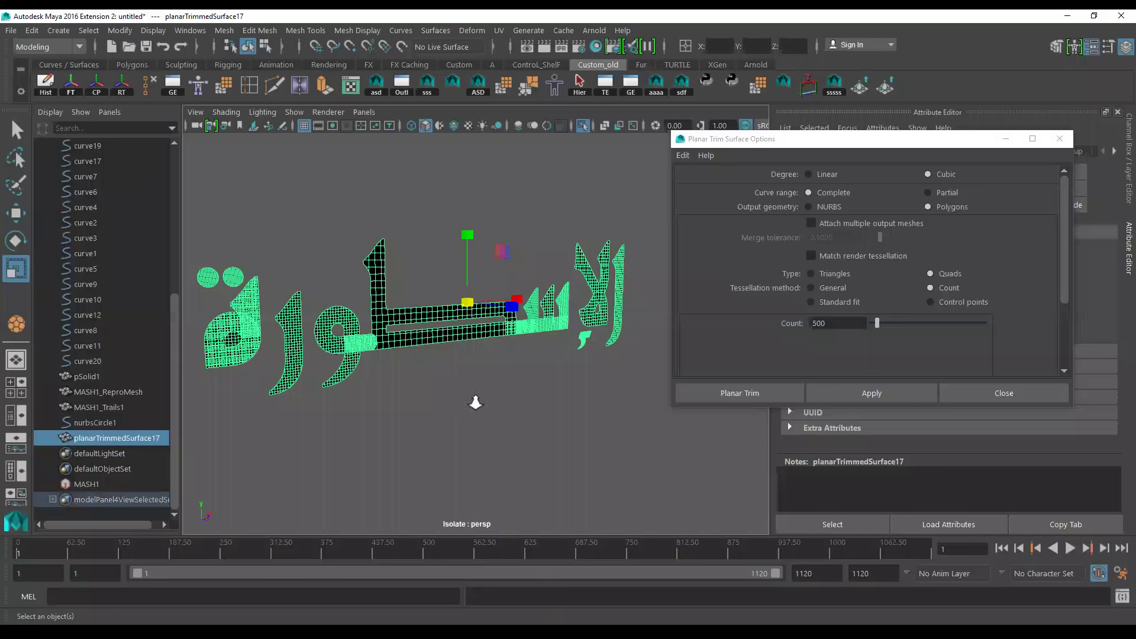
middle_click_drag(475, 398, 538, 418, "alt")
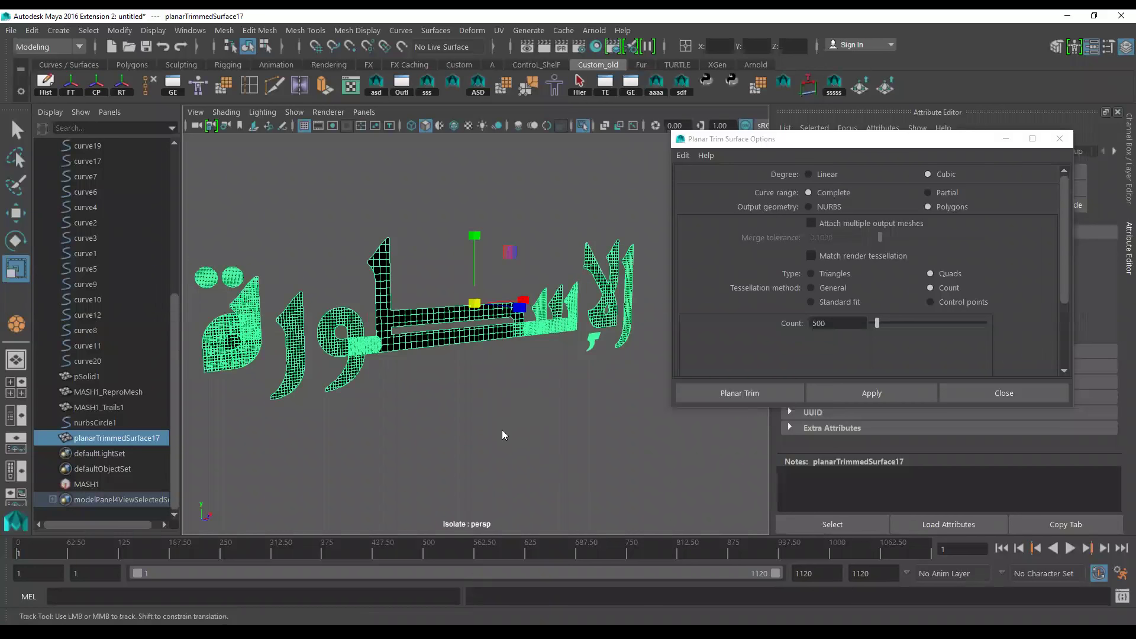
key("space")
left_click(446, 427)
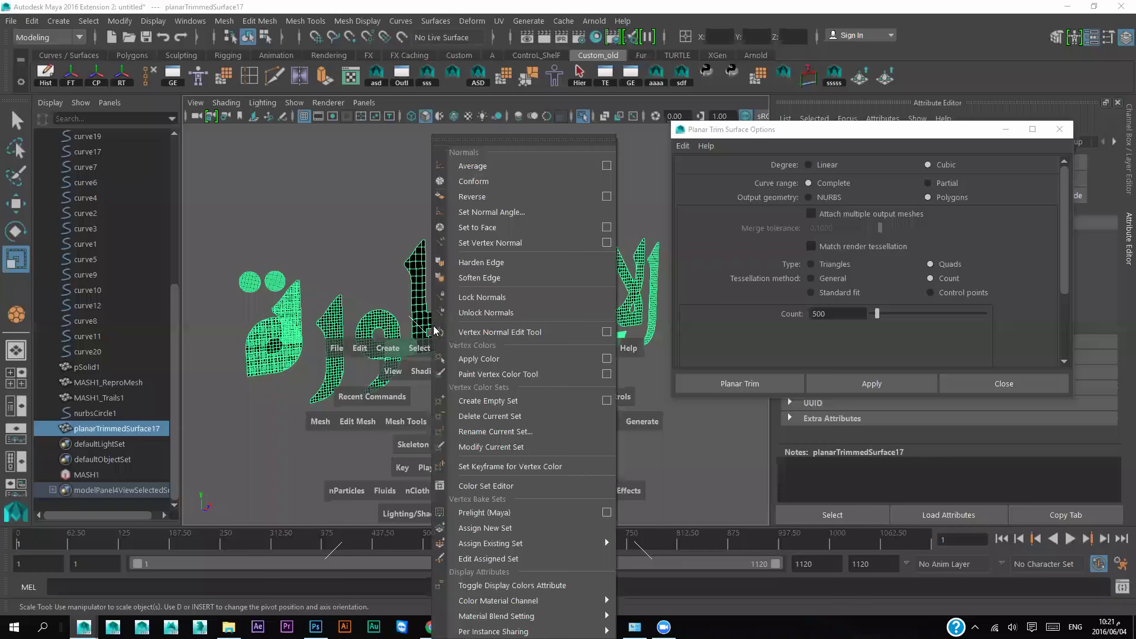
mouse_move(431, 591)
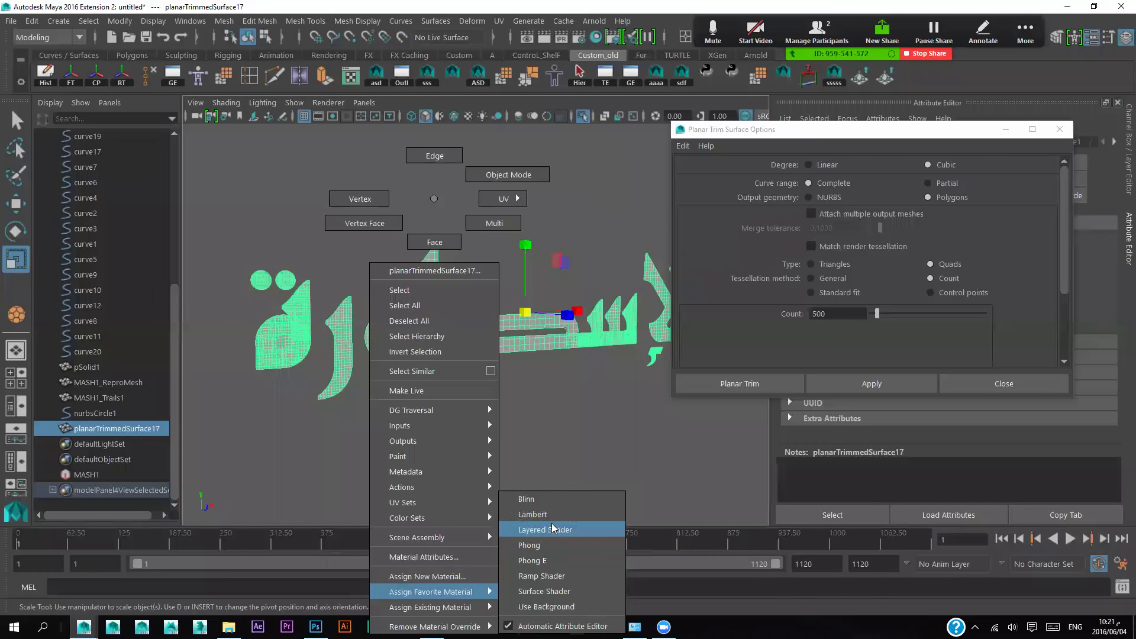
Assign a new Lambert material to the text mesh and raise its incandescence
left_click(577, 516)
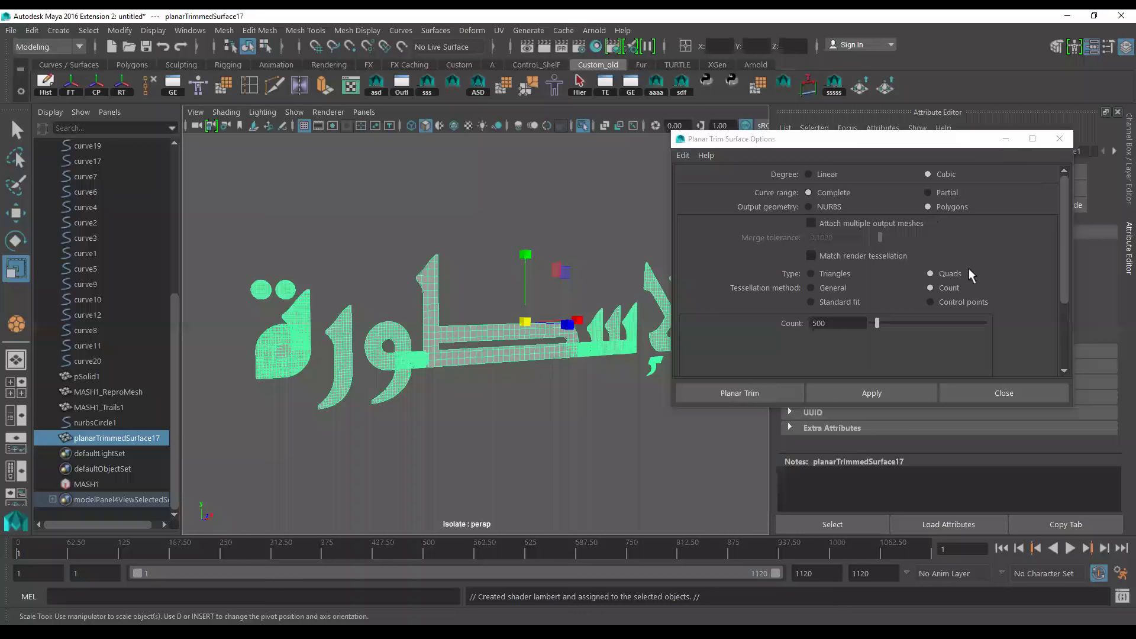
scroll(978, 400, "down", 2)
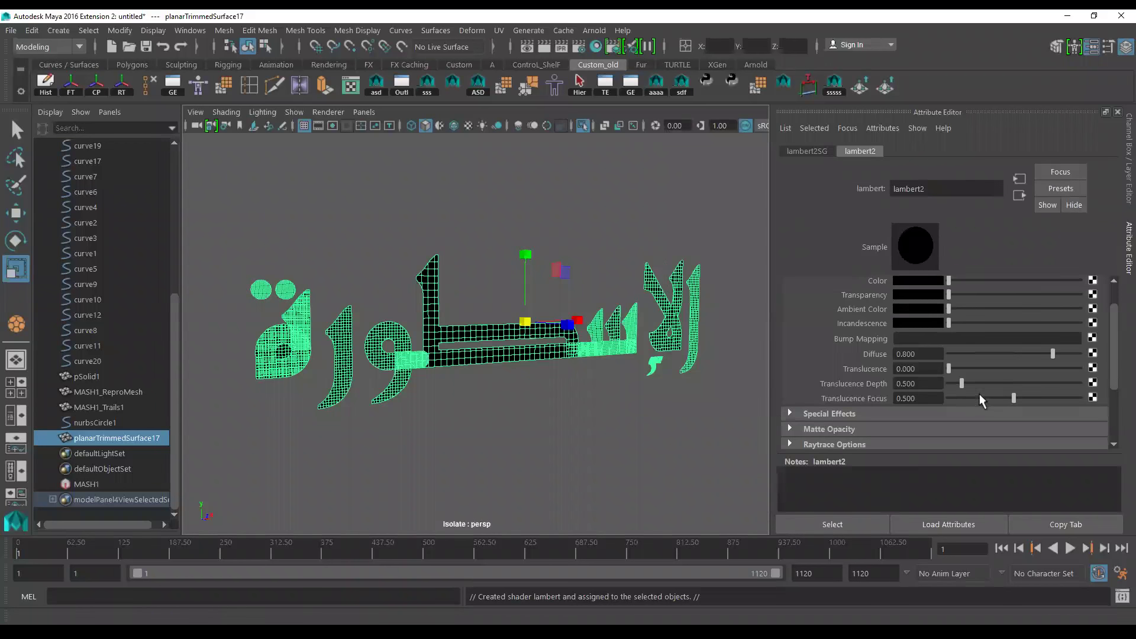
scroll(934, 391, "down", 2)
scroll(939, 386, "down", 2)
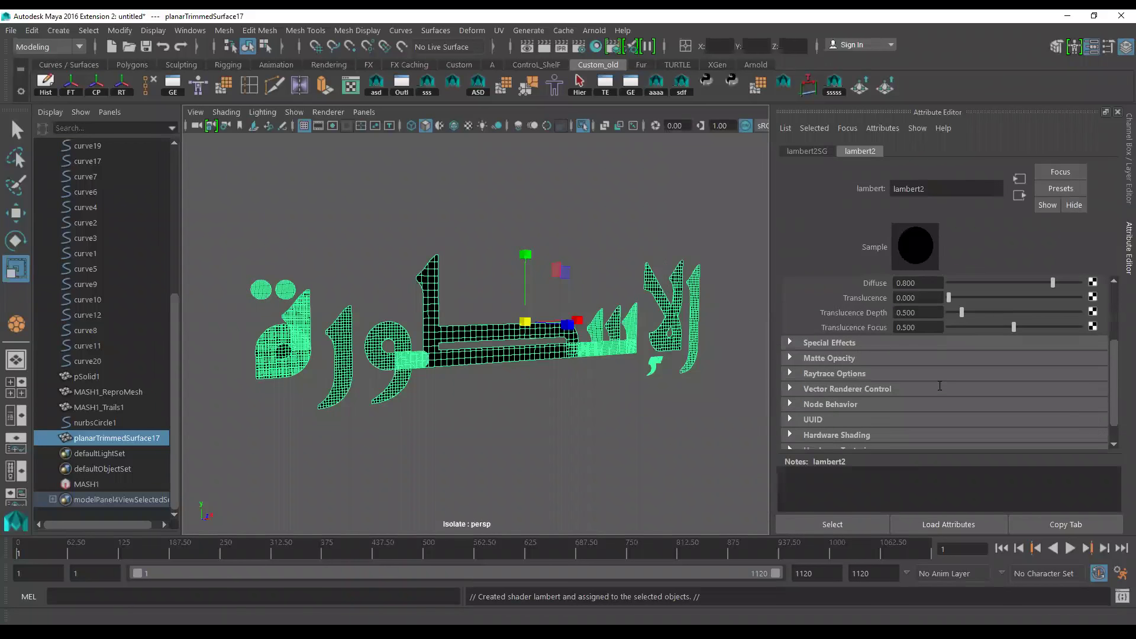
scroll(900, 357, "up", 3)
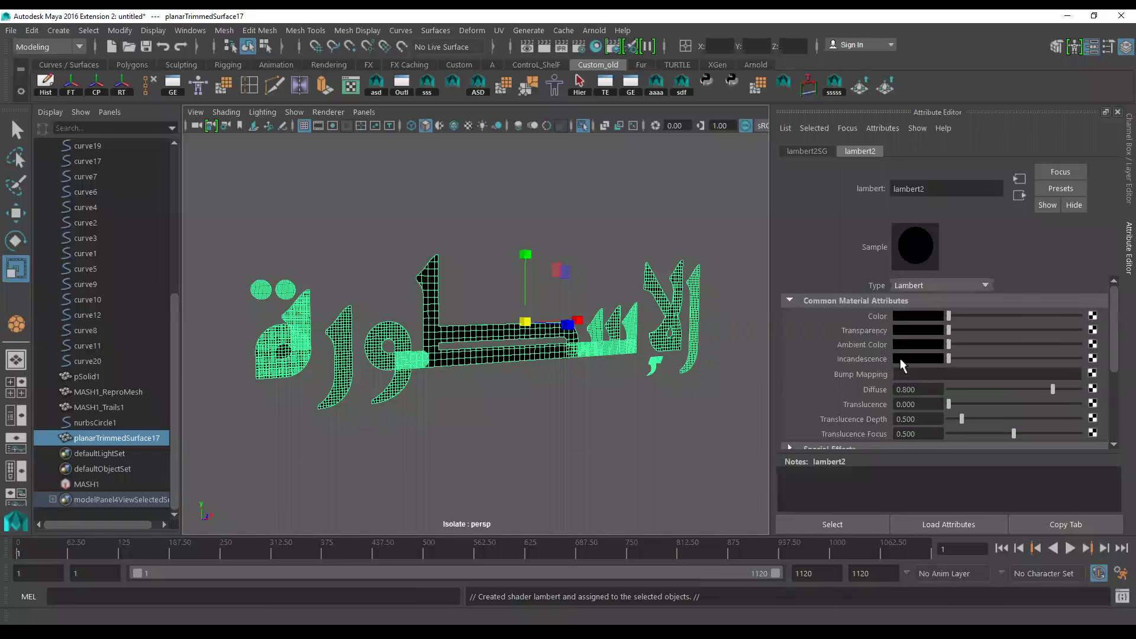
mouse_move(949, 356)
left_mouse_down()
mouse_move(971, 356)
mouse_move(919, 362)
left_mouse_up()
Convert the material to Blinn with a brighter specular colour and eccentricity 0.140
left_click(913, 283)
scroll(922, 308, "down", 1)
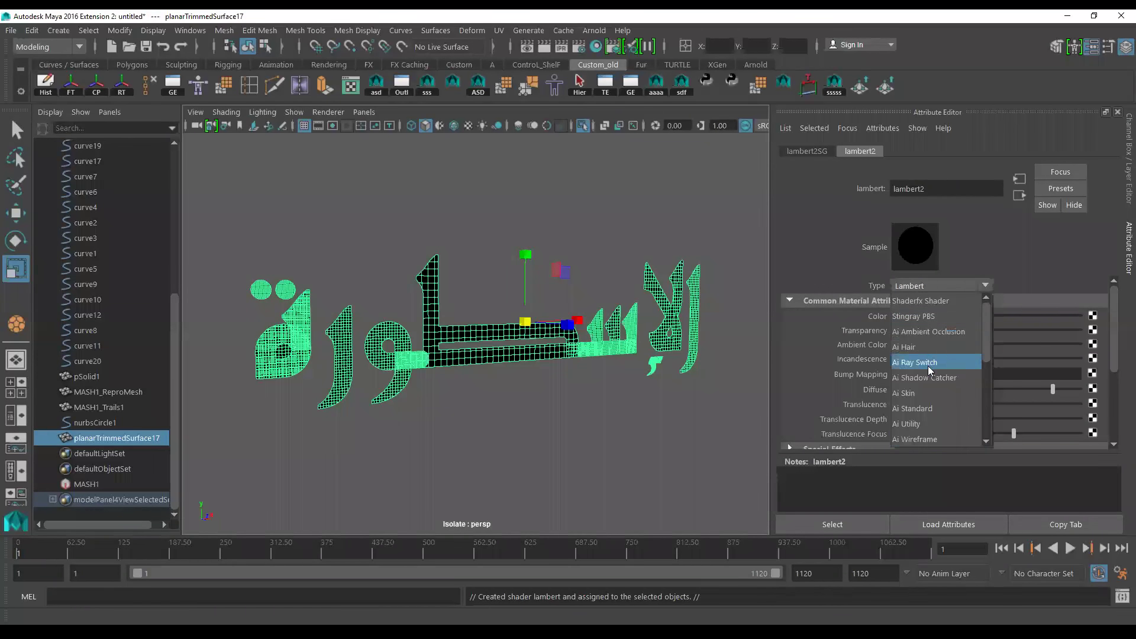
scroll(928, 376, "down", 3)
scroll(927, 376, "up", 1)
left_click(911, 333)
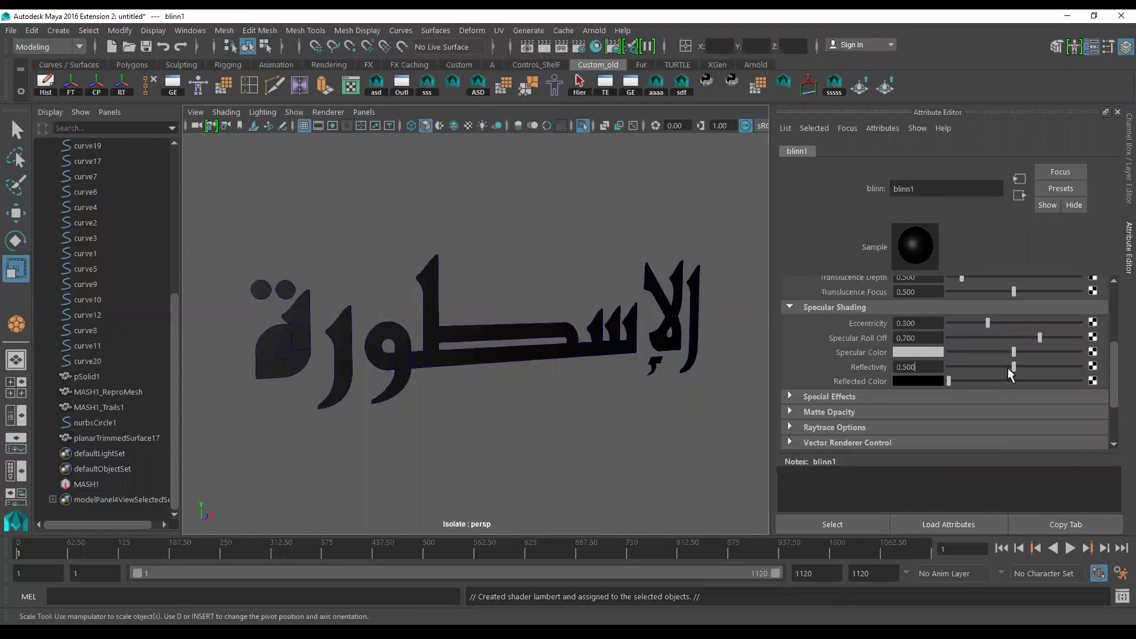
left_click_drag(1020, 351, 1054, 352)
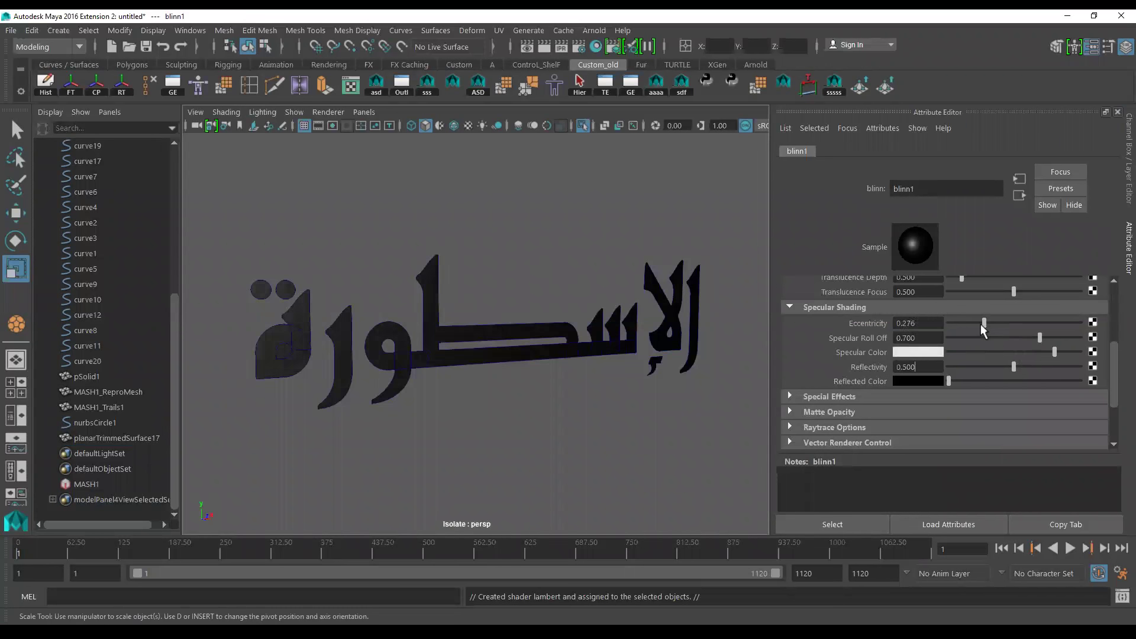
left_click_drag(981, 325, 967, 322)
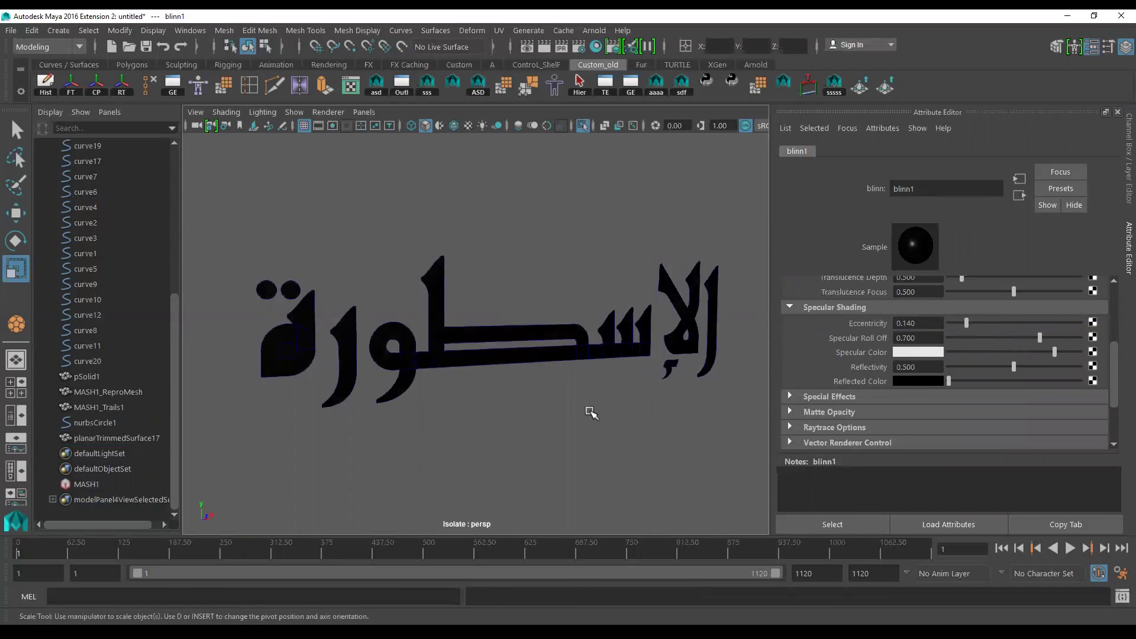
scroll(462, 406, "up", 3)
mouse_move(476, 406)
middle_mouse_down("alt")
mouse_move(579, 418)
mouse_move(266, 426)
middle_mouse_up("alt")
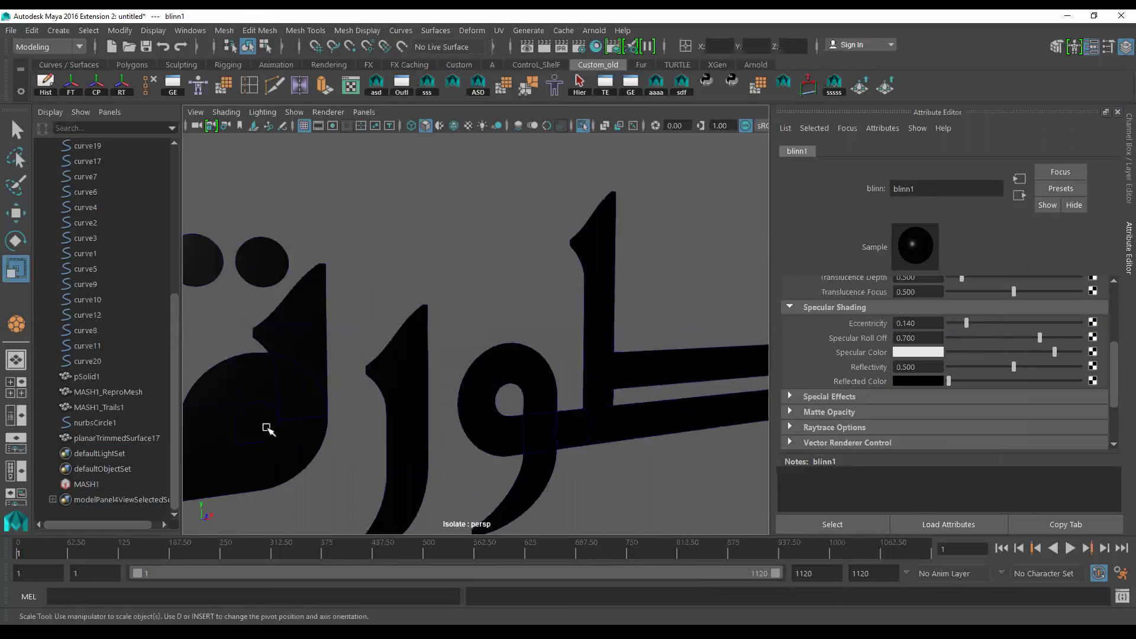
Orbit around the lettering and switch the viewport background to black
left_click(261, 426)
left_click_drag(261, 427, 441, 418, "alt")
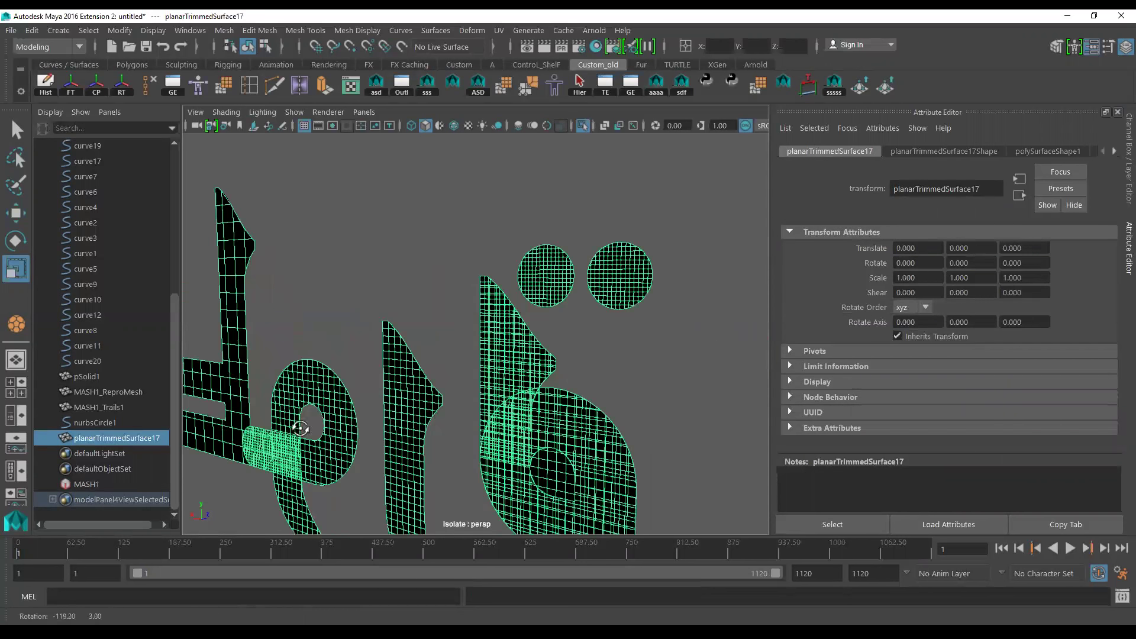
left_click_drag(300, 428, 271, 421, "alt")
left_click(619, 482)
left_click_drag(619, 482, 576, 454, "alt")
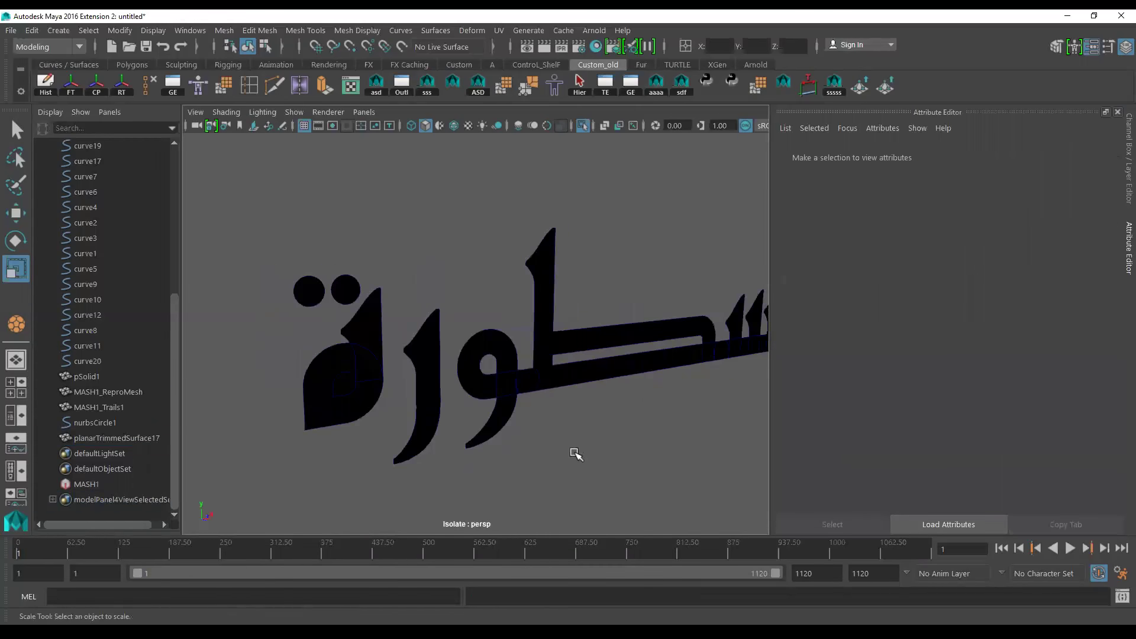
middle_click_drag(499, 422, 515, 459, "alt")
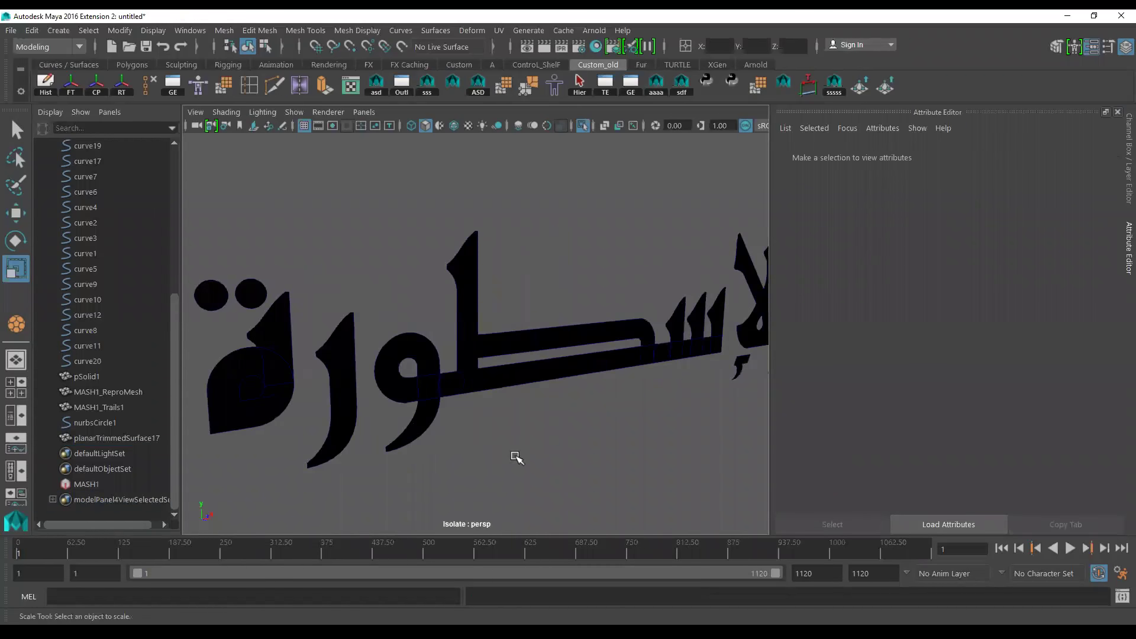
key("alt+b")
key("alt+b")
key("alt+b")
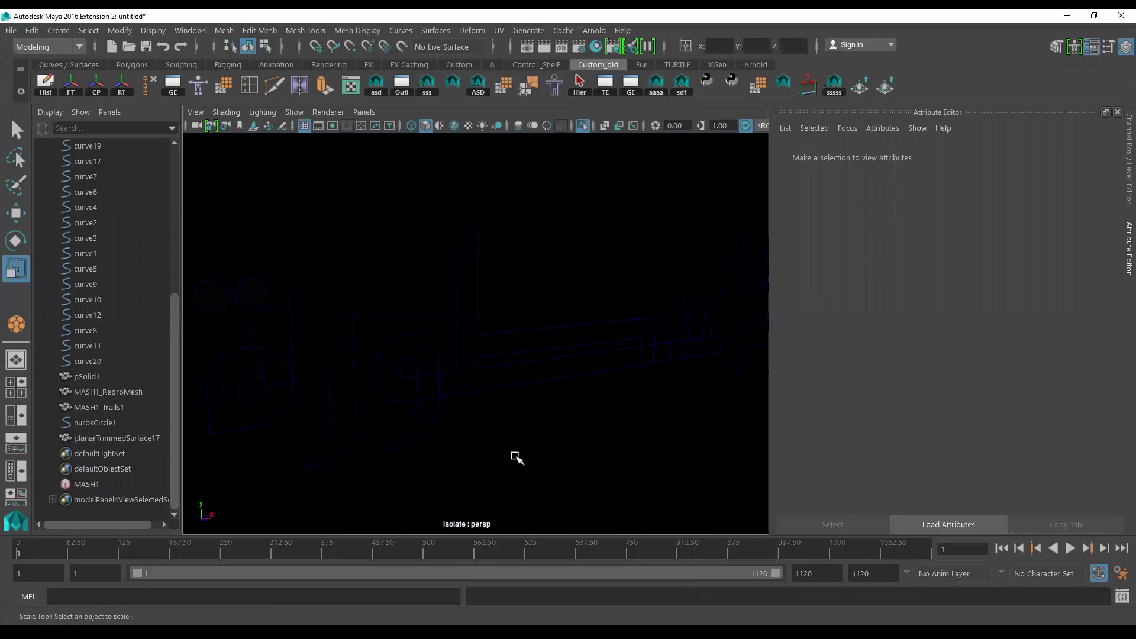
Hide the original outline curves curve13 through curve10
left_click(89, 360)
scroll(94, 349, "up", 5)
left_click(85, 315, "shift")
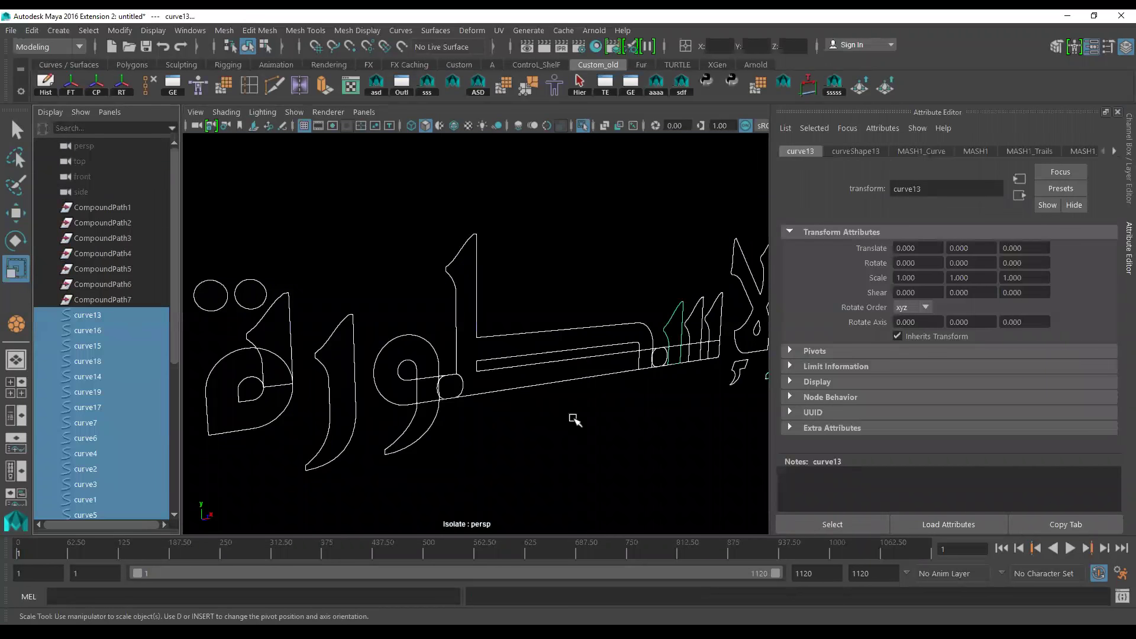
key("ctrl+h")
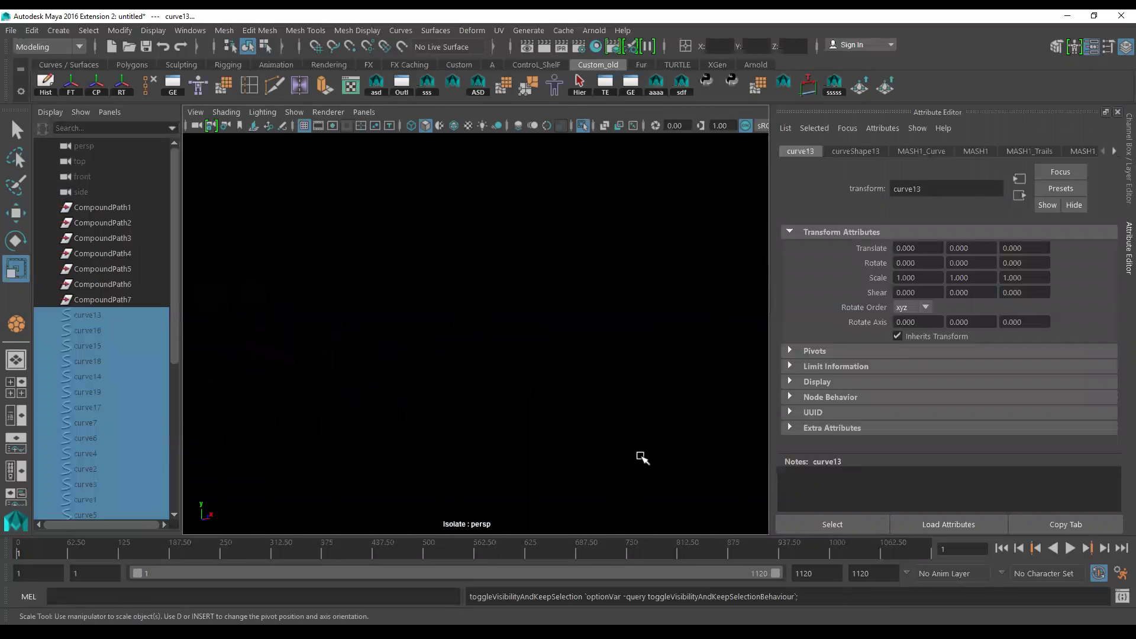
Reselect the text mesh, check the viewport renderer options, then orbit the word
left_click(530, 372)
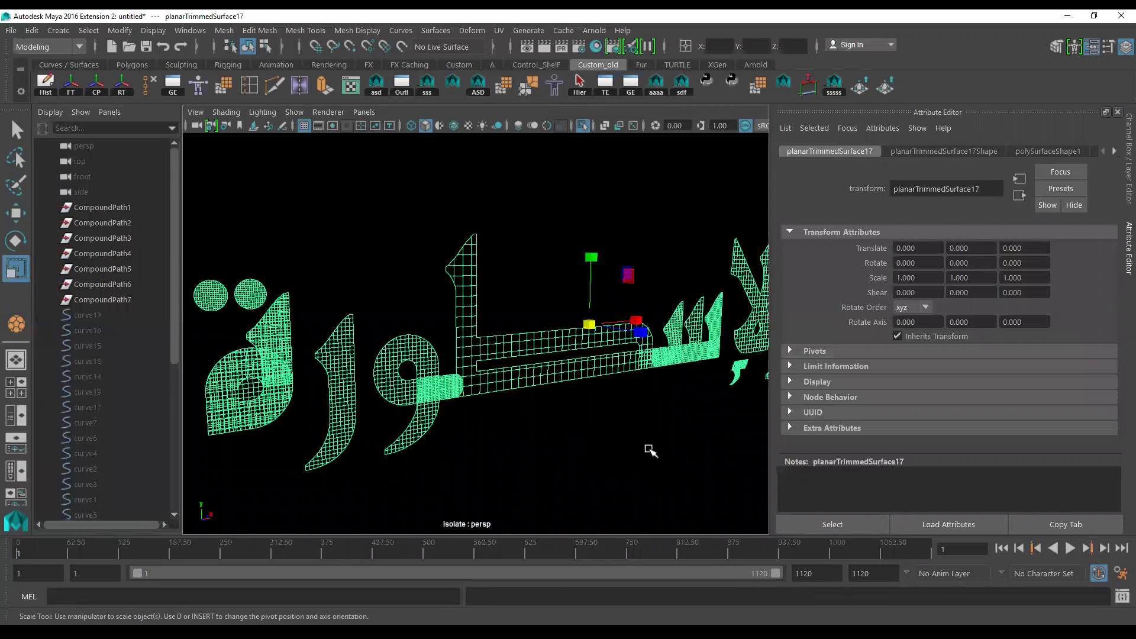
middle_click_drag(651, 451, 609, 449, "alt")
left_click(327, 111)
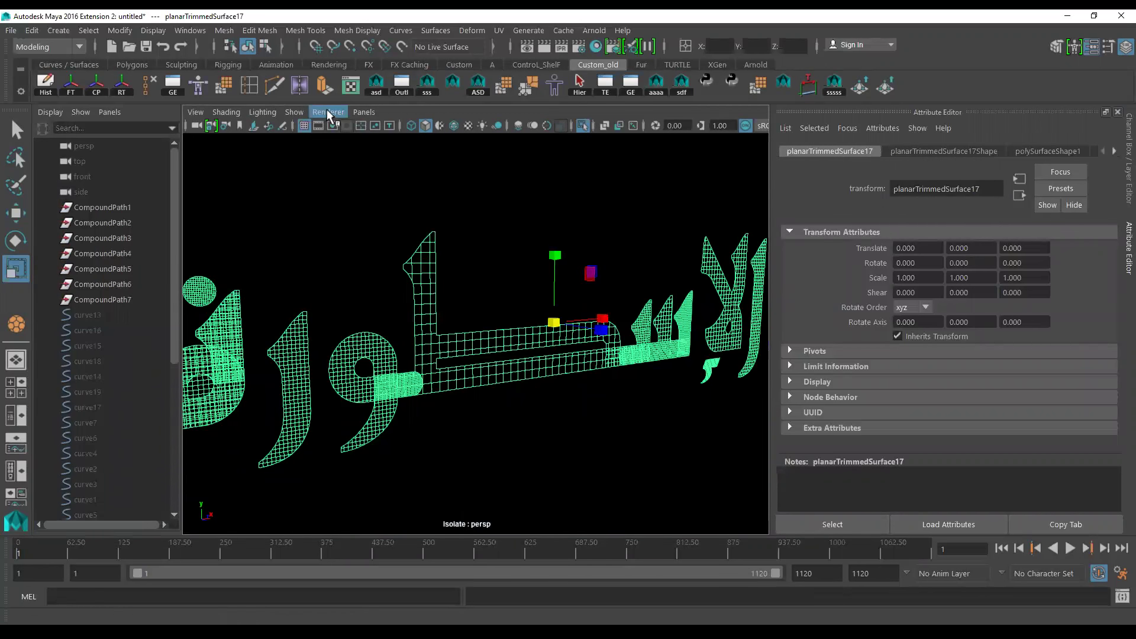
scroll(547, 411, "down", 2)
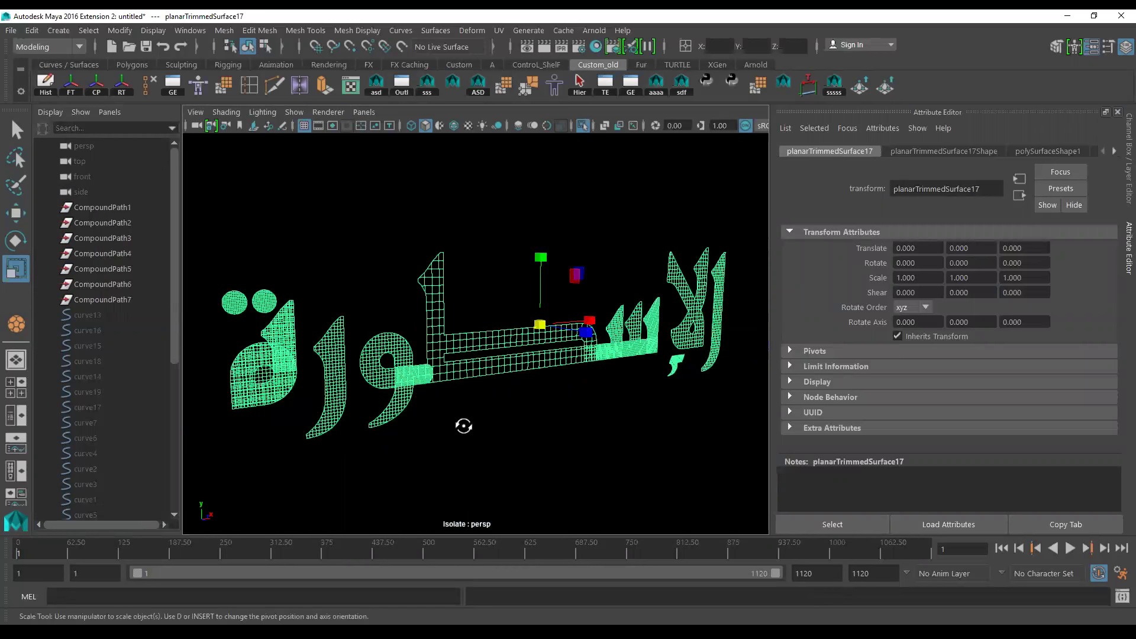
left_click(446, 413)
mouse_move(446, 414)
left_mouse_down("alt")
mouse_move(570, 443)
mouse_move(543, 441)
mouse_move(634, 435)
mouse_move(532, 435)
mouse_move(608, 443)
mouse_move(504, 375)
mouse_move(436, 368)
mouse_move(496, 418)
mouse_move(489, 474)
left_mouse_up("alt")
Separate the text mesh into individual pieces with Mesh > Separate
key("space")
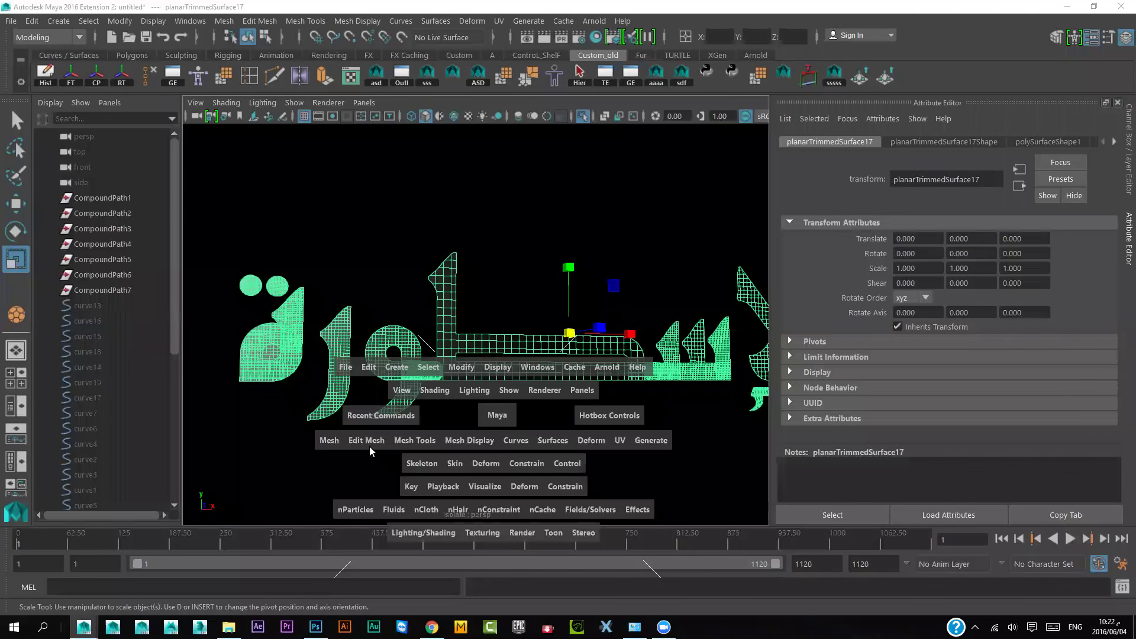
left_click_drag(336, 438, 355, 183)
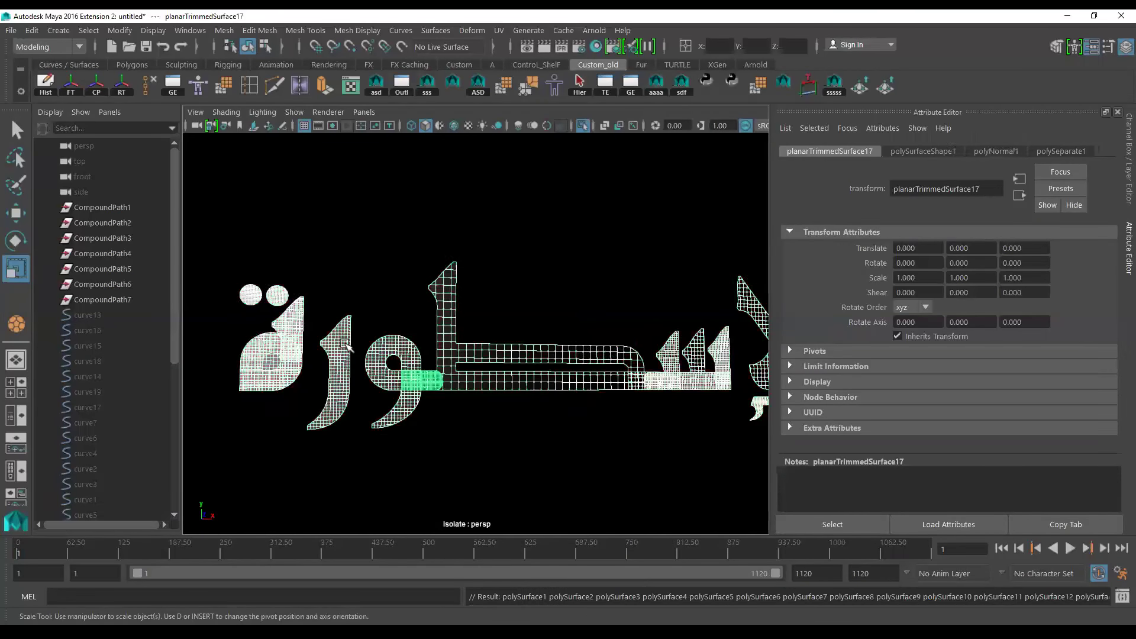
scroll(474, 352, "up", 2)
scroll(474, 352, "up", 3)
Delete the disk plugging the two-dotted letter's loop to open its hole
left_click(328, 394)
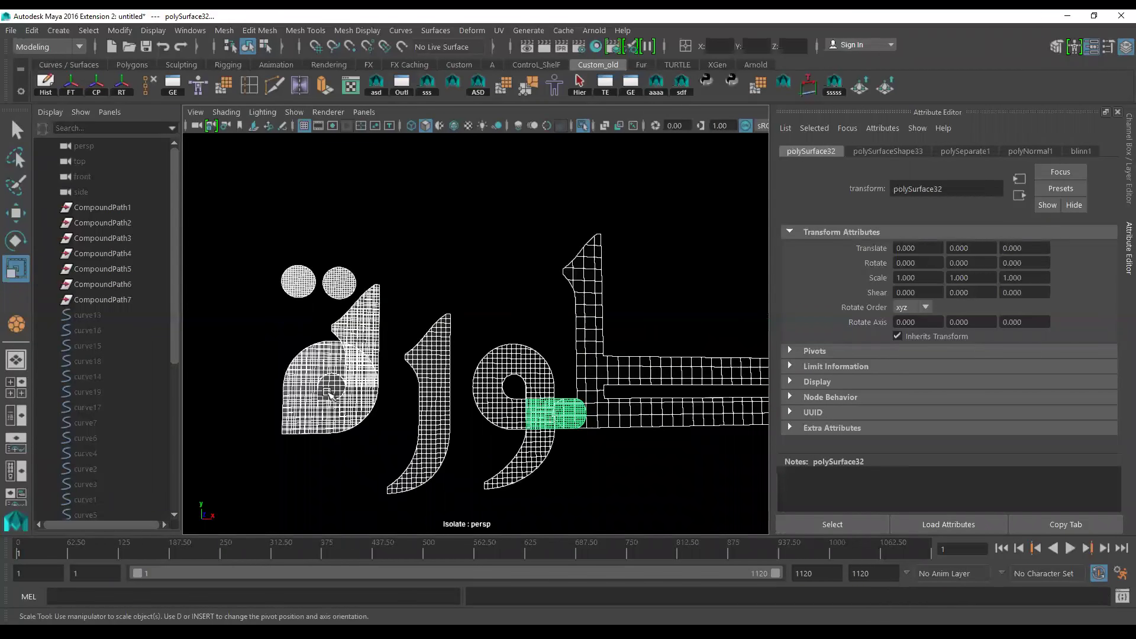
left_click(335, 391)
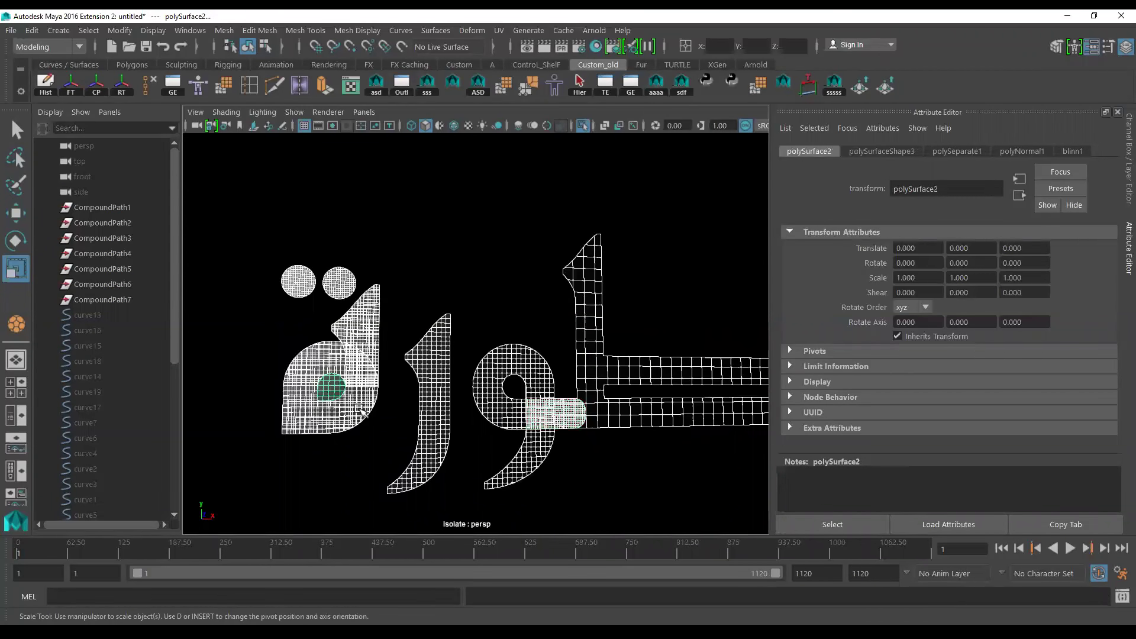
left_click(333, 392)
key("5")
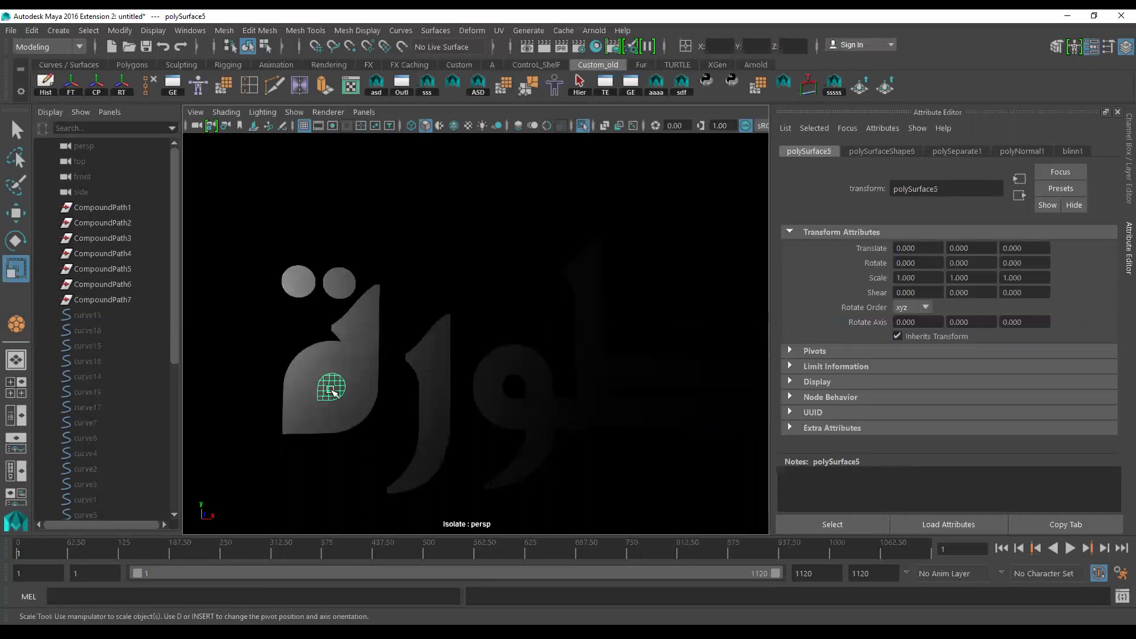
key("Delete")
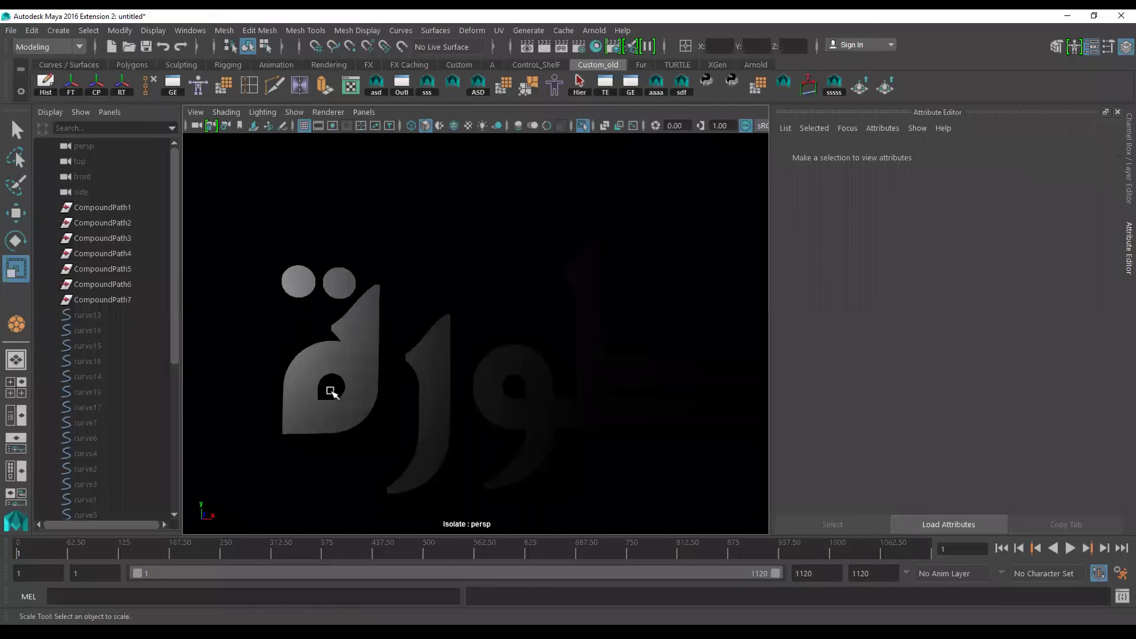
Inspect the opened hole in shaded mode and orbit around the letters
left_click(362, 385)
key("4")
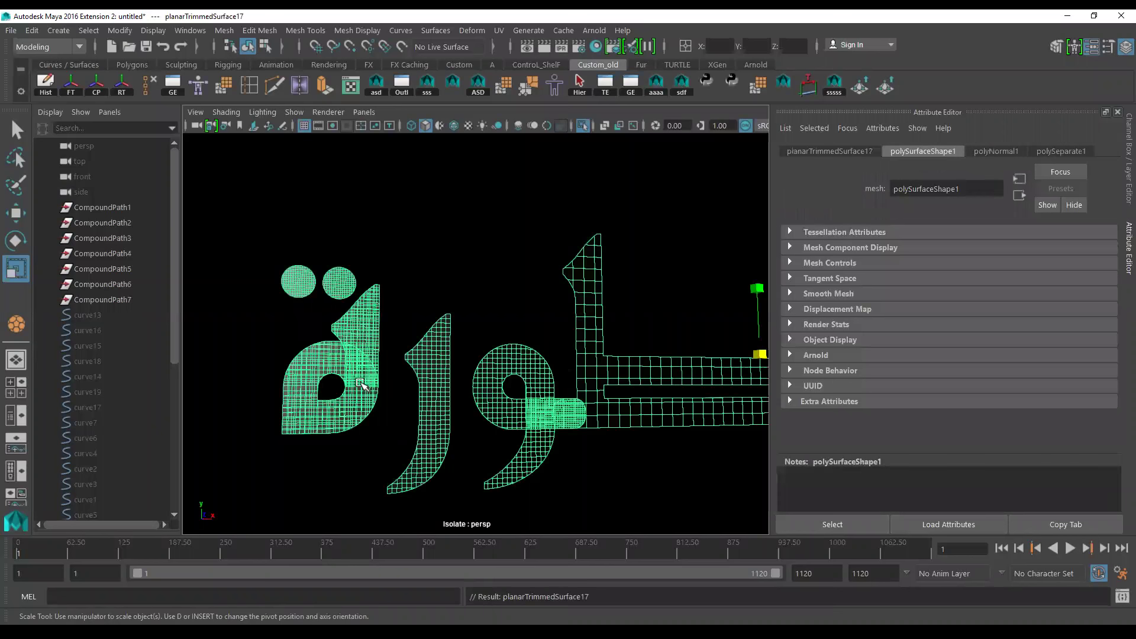
key("5")
left_click(616, 481)
left_click_drag(590, 456, 556, 452, "alt")
middle_click_drag(555, 452, 364, 439, "alt")
mouse_move(364, 439)
left_mouse_down("alt")
mouse_move(461, 430)
mouse_move(401, 436)
mouse_move(575, 468)
left_mouse_up("alt")
right_click_drag(574, 468, 524, 464, "alt")
middle_click_drag(525, 463, 623, 473, "alt")
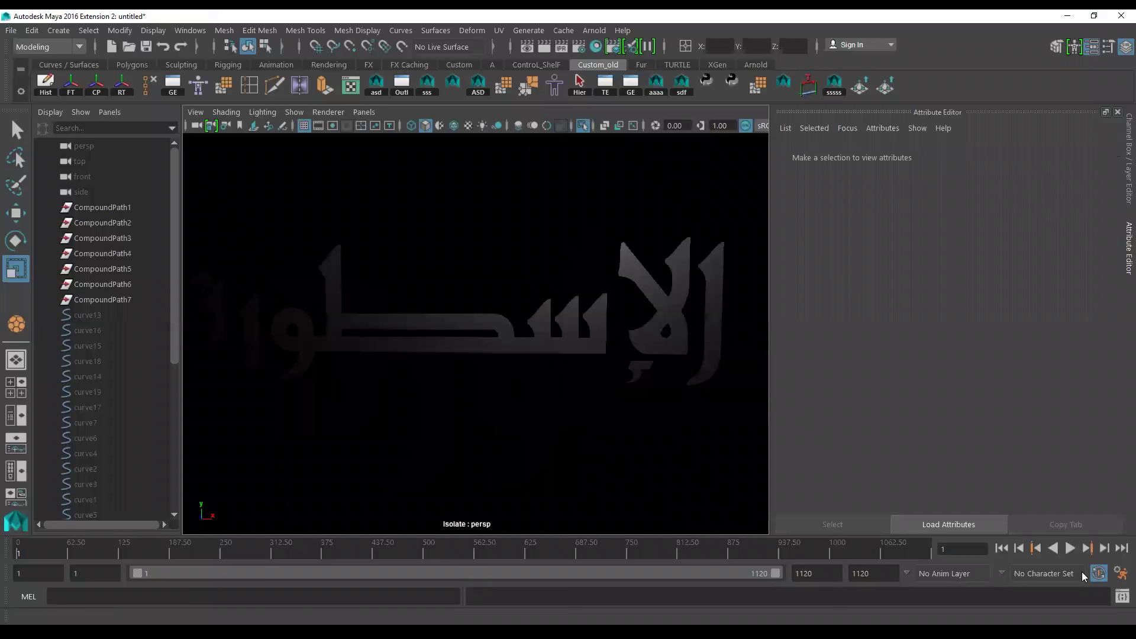
Play to frame 47, turn off Isolate Select, and select MASH1_ReproMesh
left_click(1070, 547)
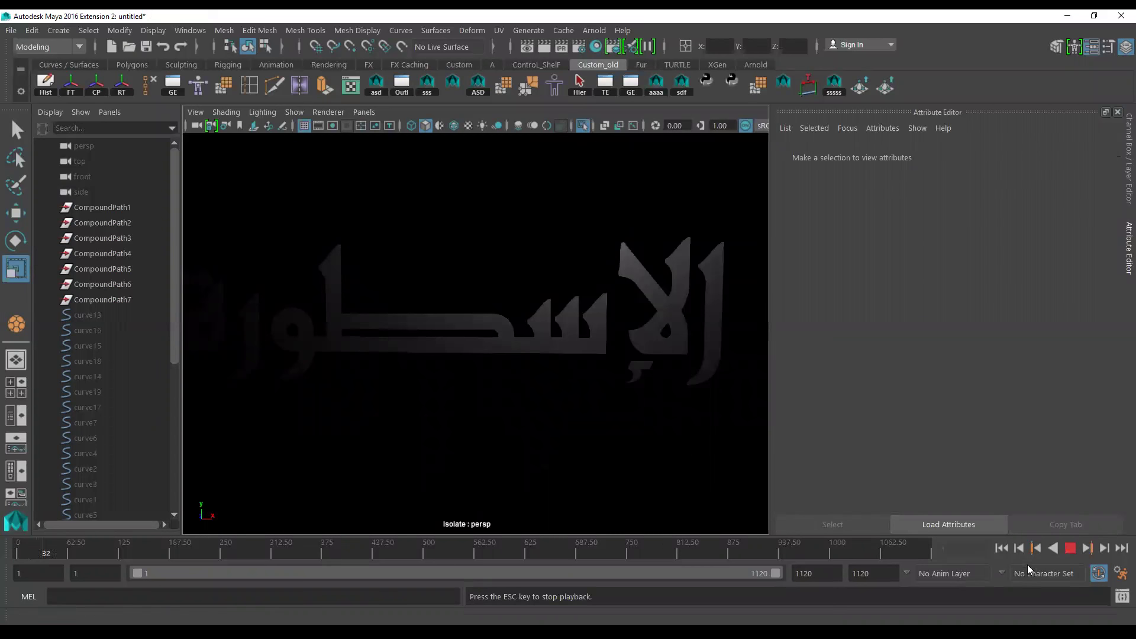
left_click(1069, 547)
left_click(582, 126)
mouse_move(692, 315)
left_mouse_down("alt")
mouse_move(513, 375)
mouse_move(558, 396)
mouse_move(538, 398)
mouse_move(554, 419)
mouse_move(524, 346)
left_mouse_up("alt")
scroll(101, 403, "down", 5)
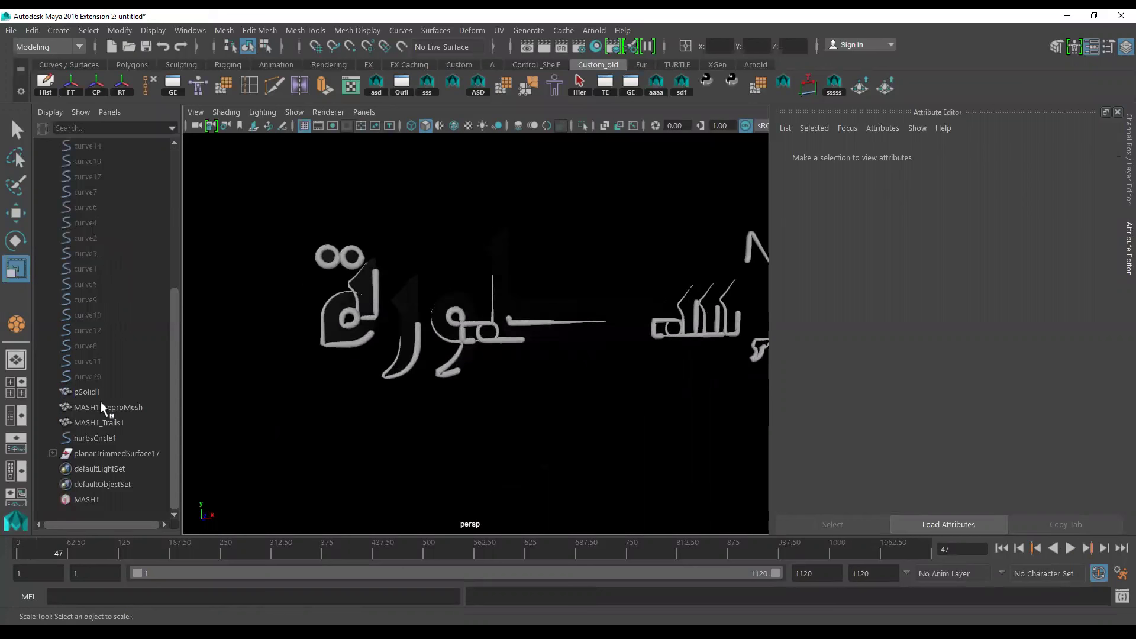
left_click(118, 407)
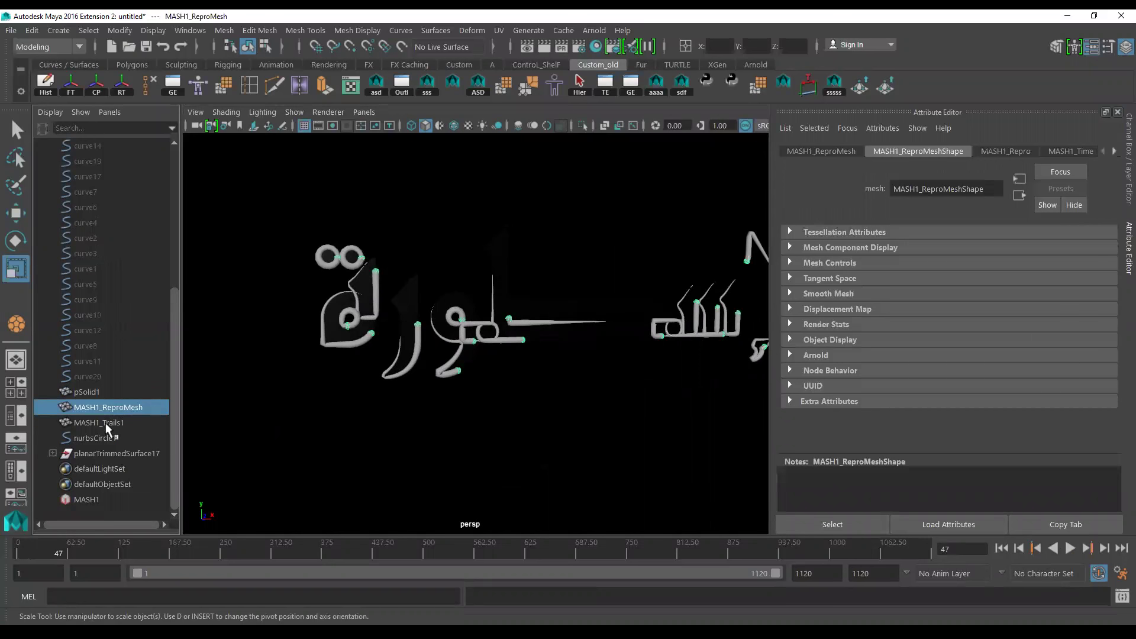
Give MASH1_Trails1 a new Lambert, lambert3, with black colour and red incandescence
left_click(105, 422)
right_click(569, 322)
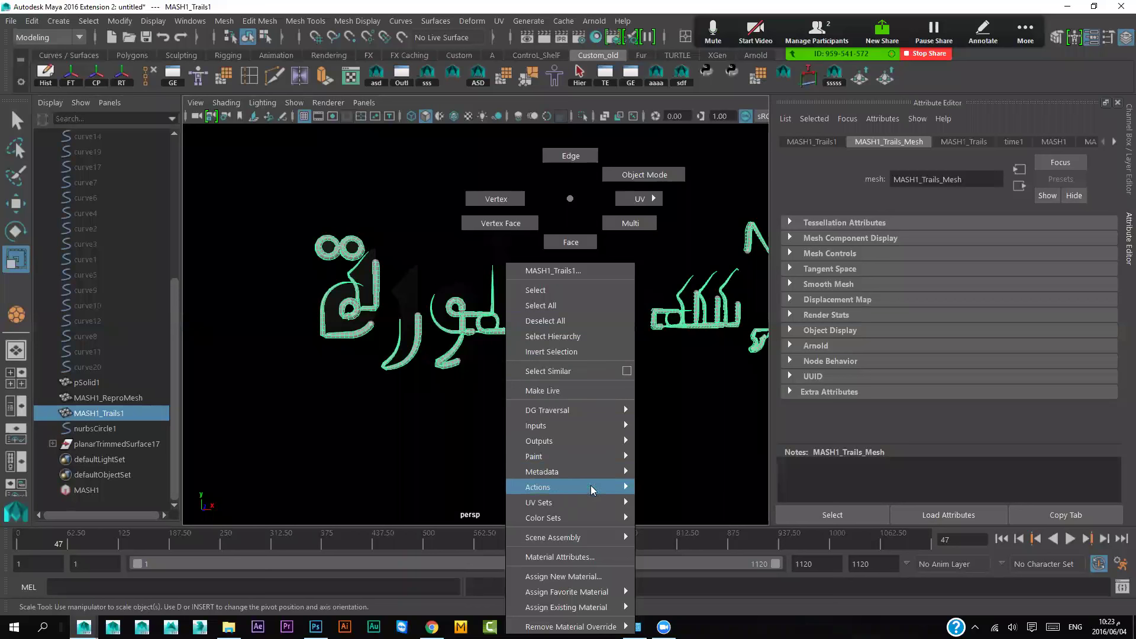
mouse_move(566, 591)
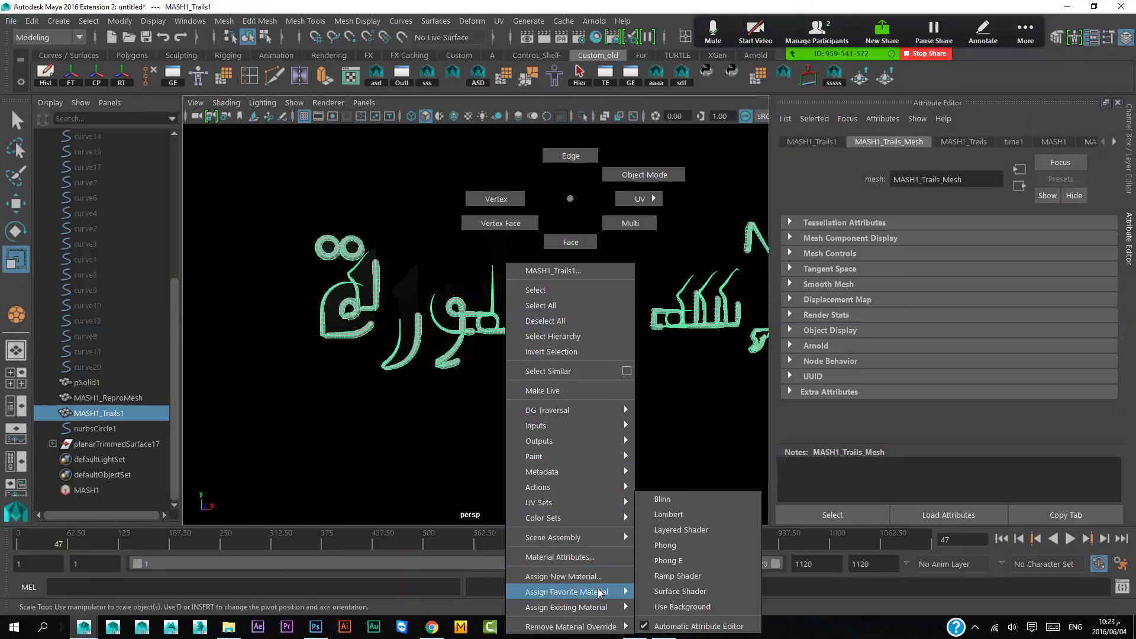
left_click(678, 514)
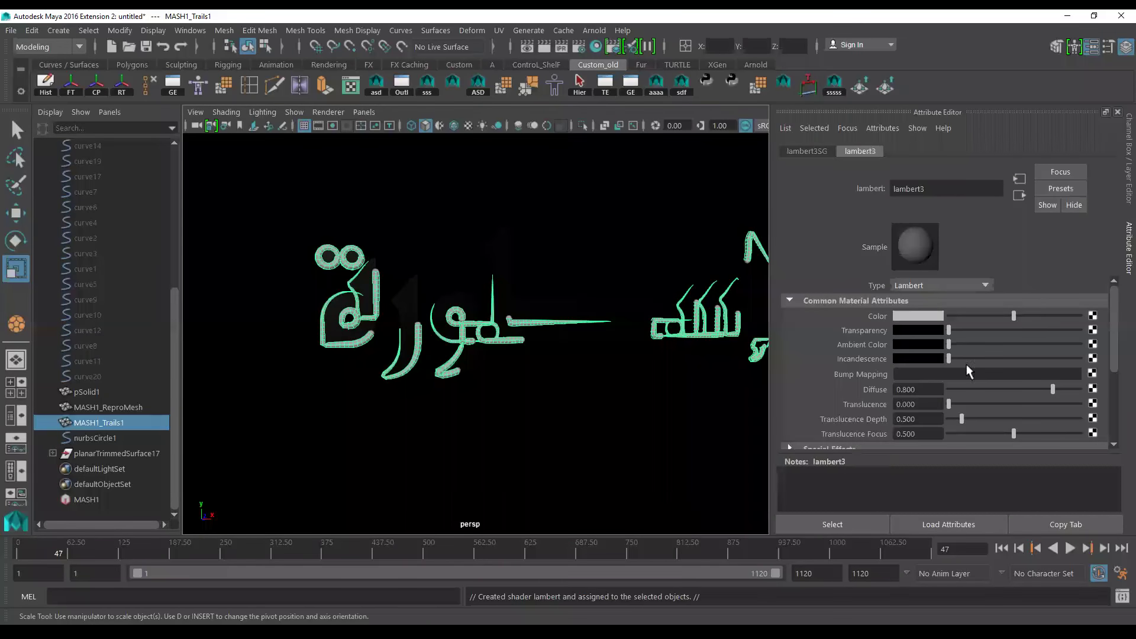
left_click_drag(1013, 313, 919, 314)
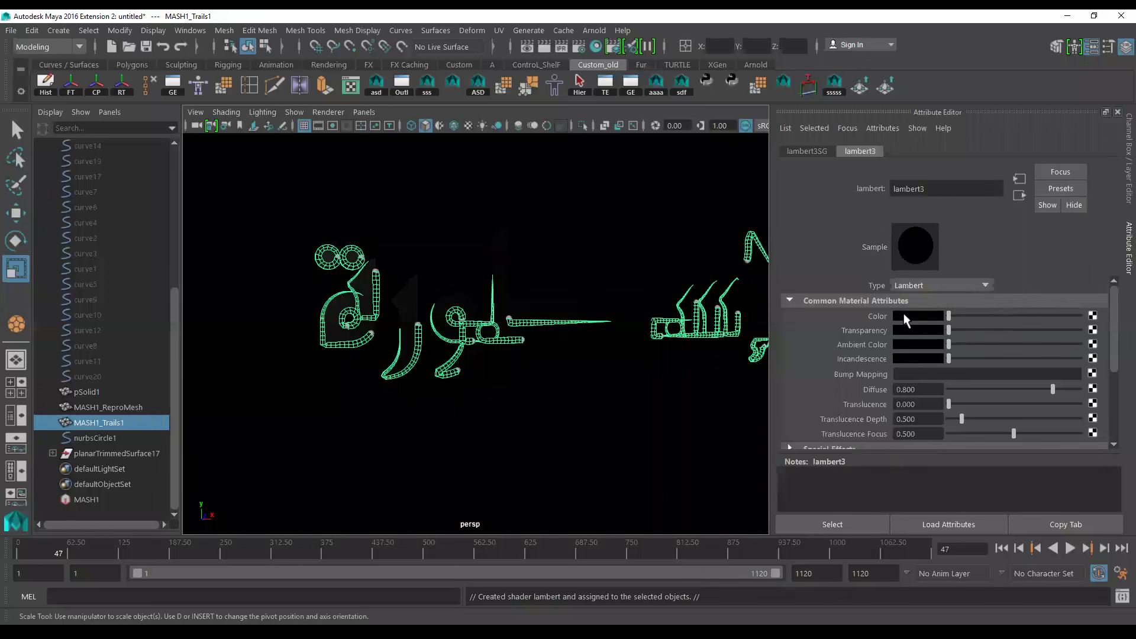
left_click_drag(949, 357, 953, 358)
left_click(934, 358)
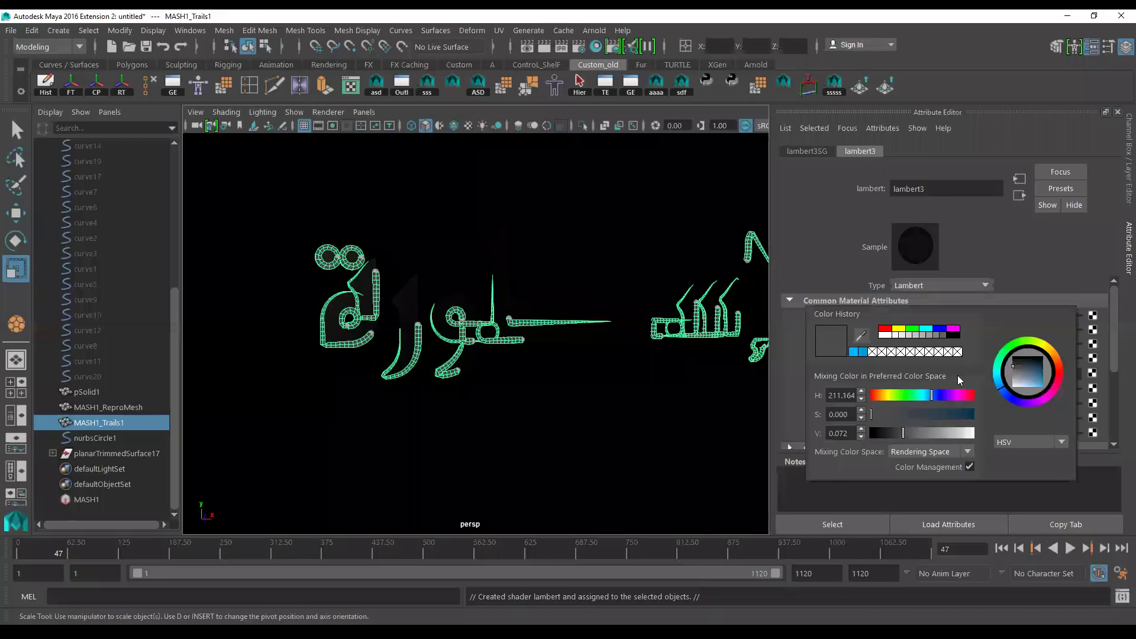
left_click(853, 352)
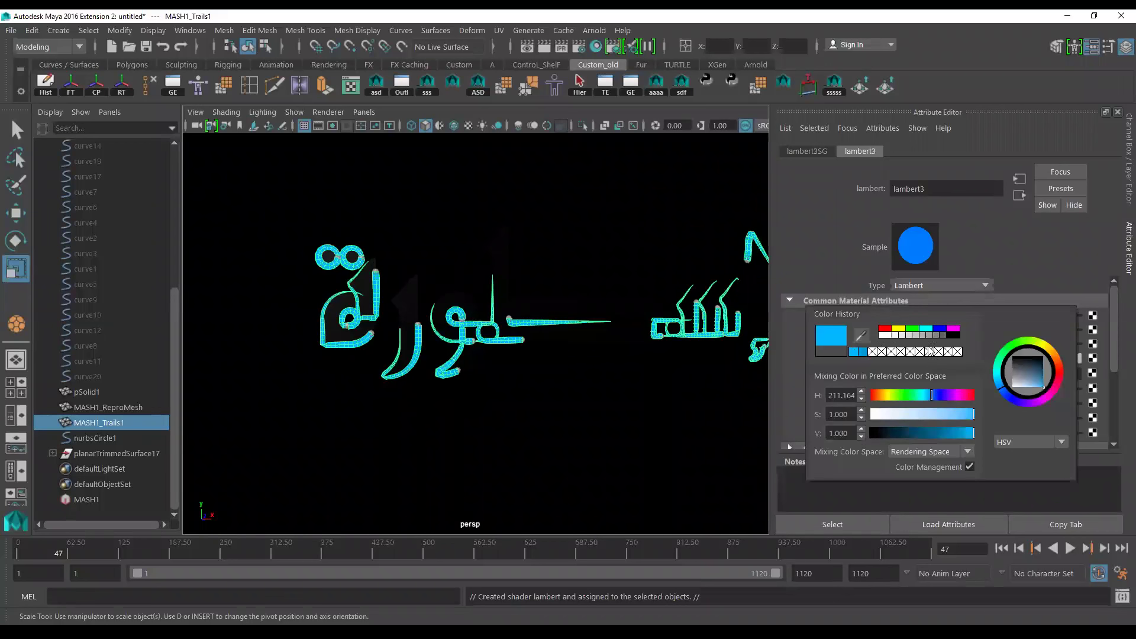
left_click(887, 330)
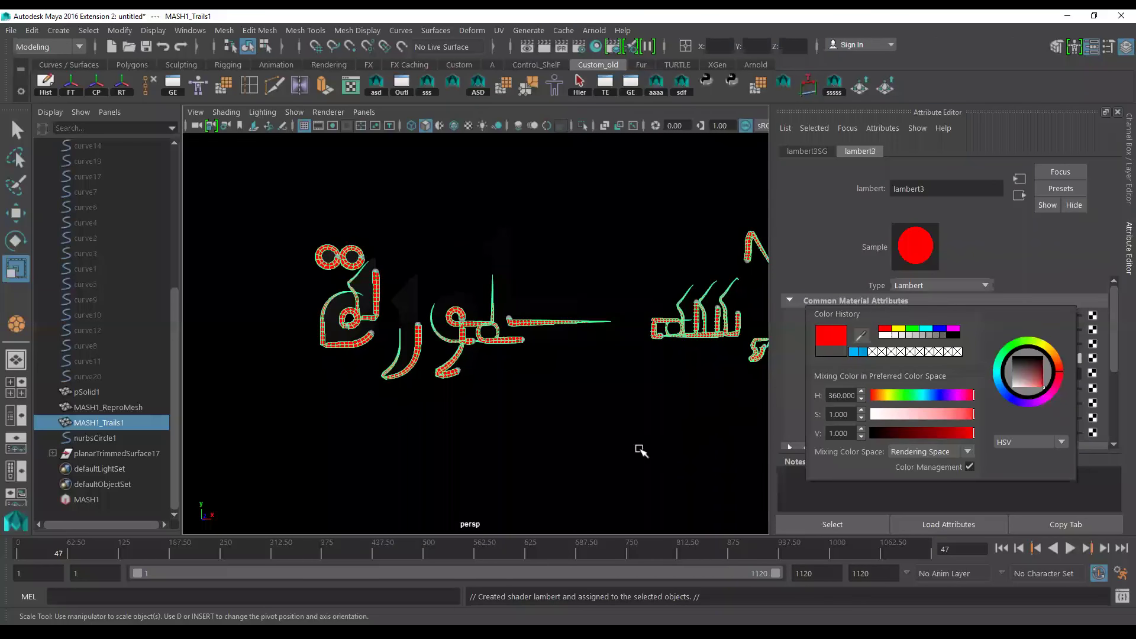
left_click(112, 423)
Hide the teal MASH1_ReproMesh caps, leaving only the red trail strokes
left_click(105, 405)
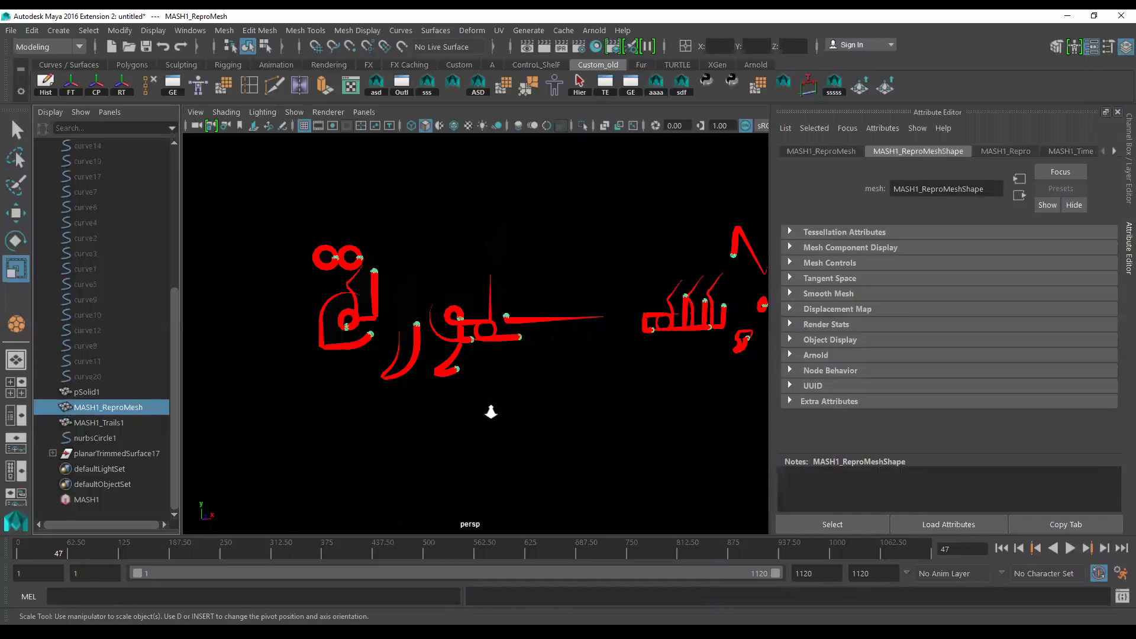
right_click_drag(490, 408, 690, 511, "alt")
scroll(694, 512, "up", 2)
scroll(558, 450, "up", 1)
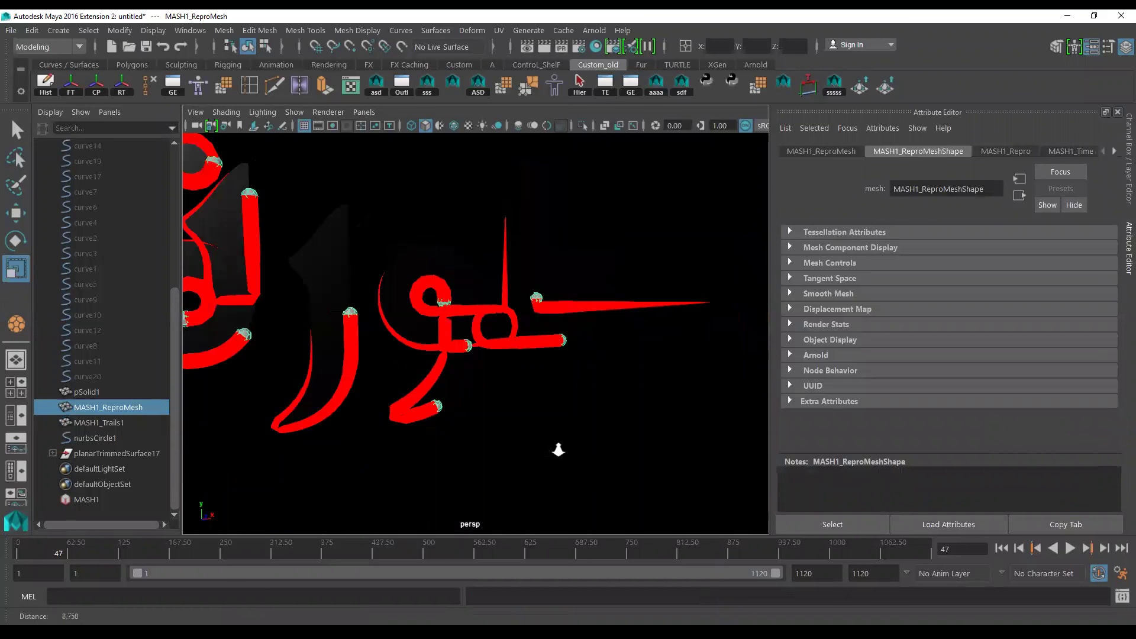
scroll(597, 465, "up", 1)
key("h")
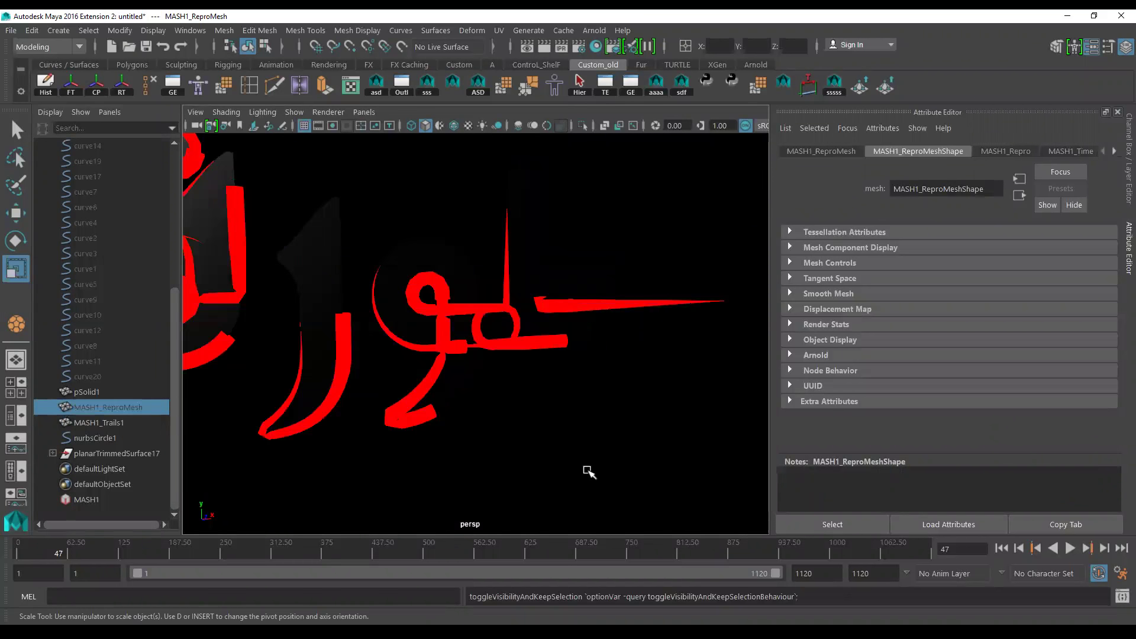
scroll(532, 426, "down", 3)
scroll(508, 390, "down", 2)
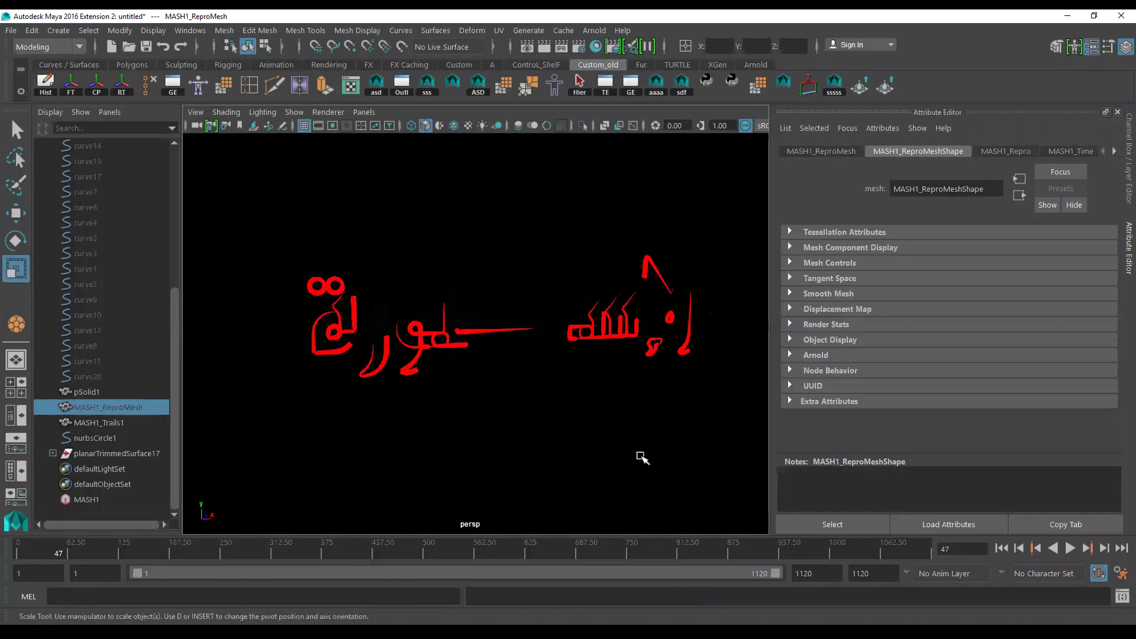
Replay the animation from the start to frame 216 and select MASH1
left_click(1002, 549)
left_click(1070, 548)
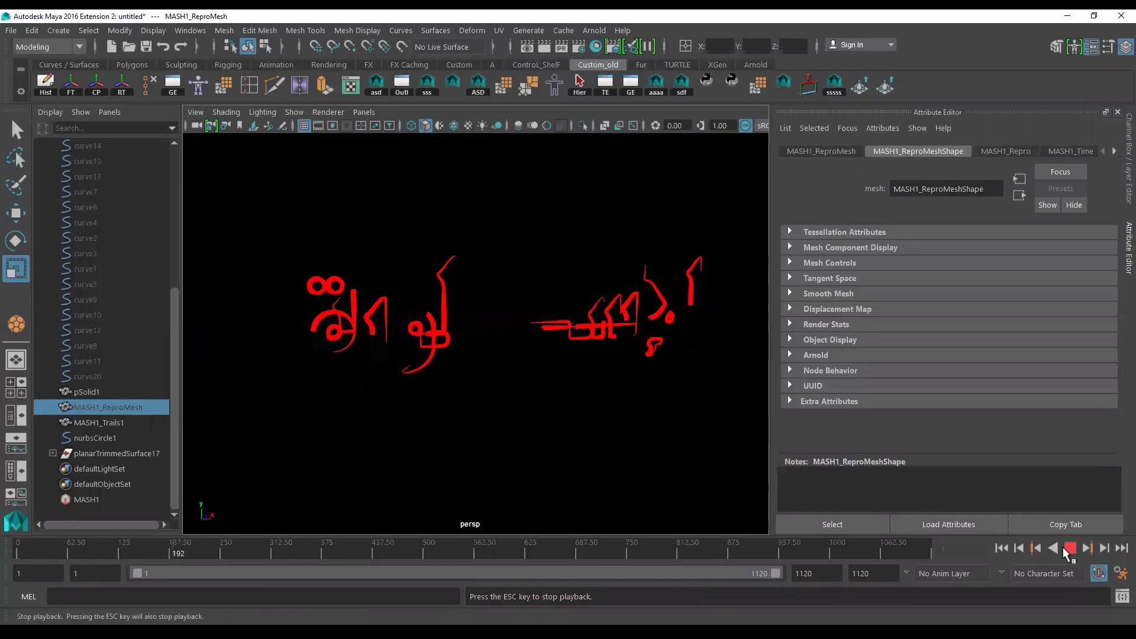
left_click(1072, 546)
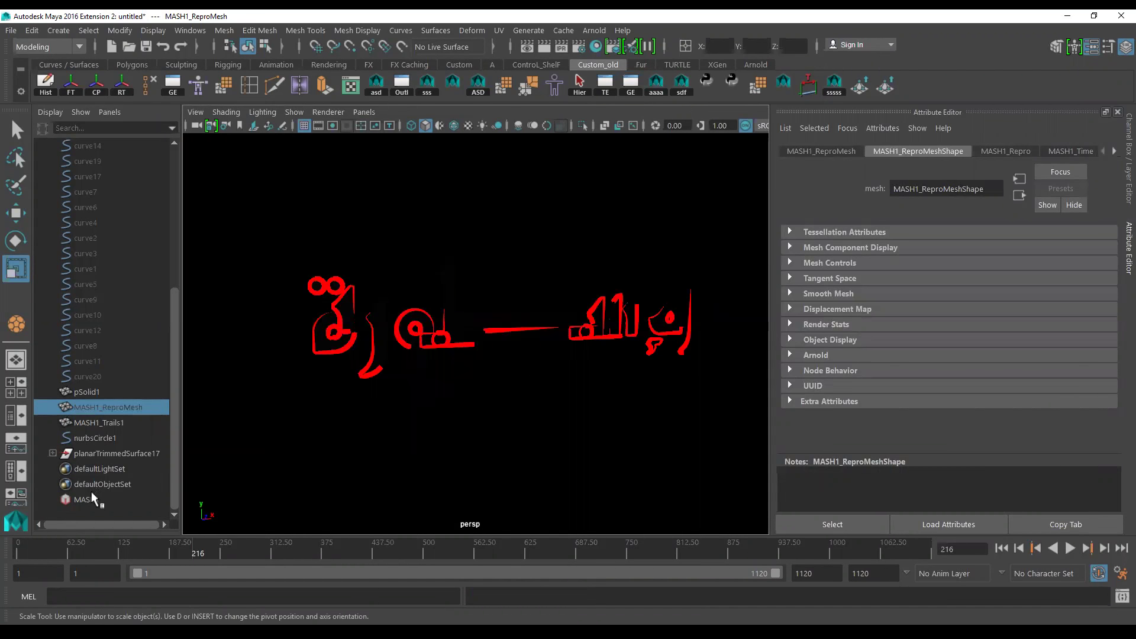
left_click(86, 500)
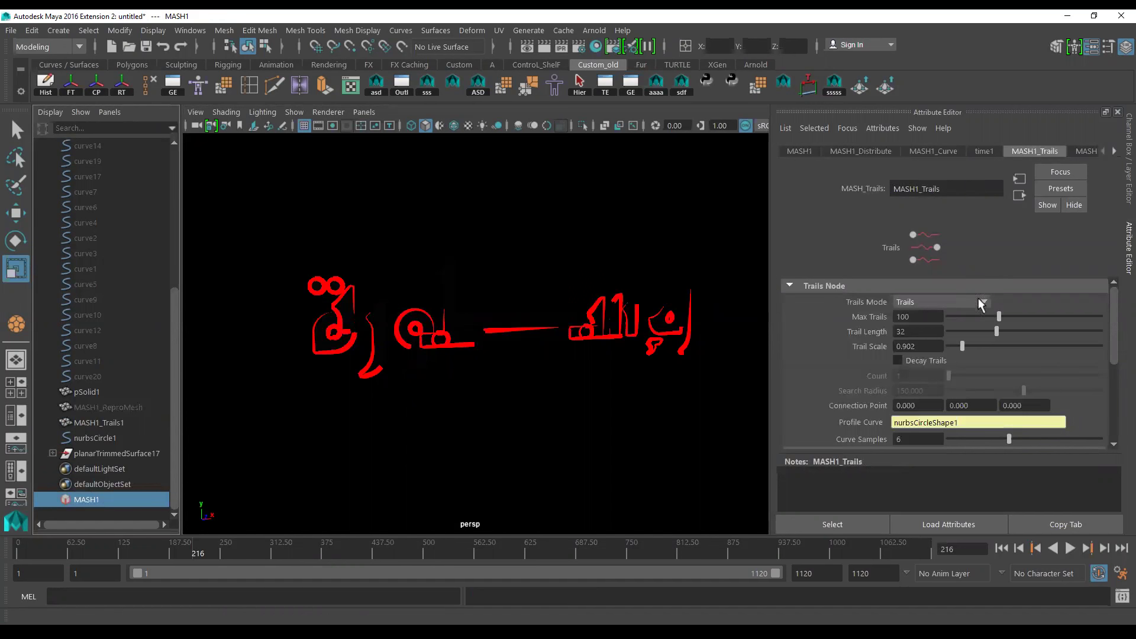
Lengthen the trails to Trail Length 55 and replay the animation from the start
left_click_drag(1000, 330, 1030, 330)
key("Return")
left_click(1001, 547)
left_click(1070, 547)
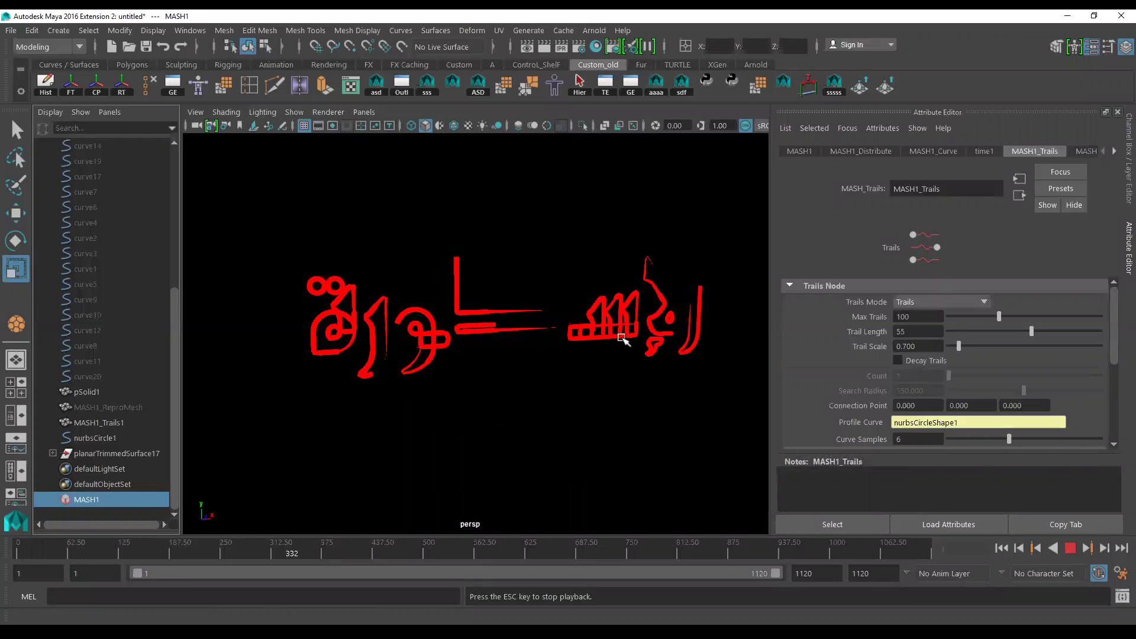
mouse_move(542, 420)
left_mouse_down("alt")
mouse_move(527, 420)
mouse_move(554, 423)
mouse_move(464, 426)
mouse_move(540, 426)
mouse_move(488, 424)
left_mouse_up("alt")
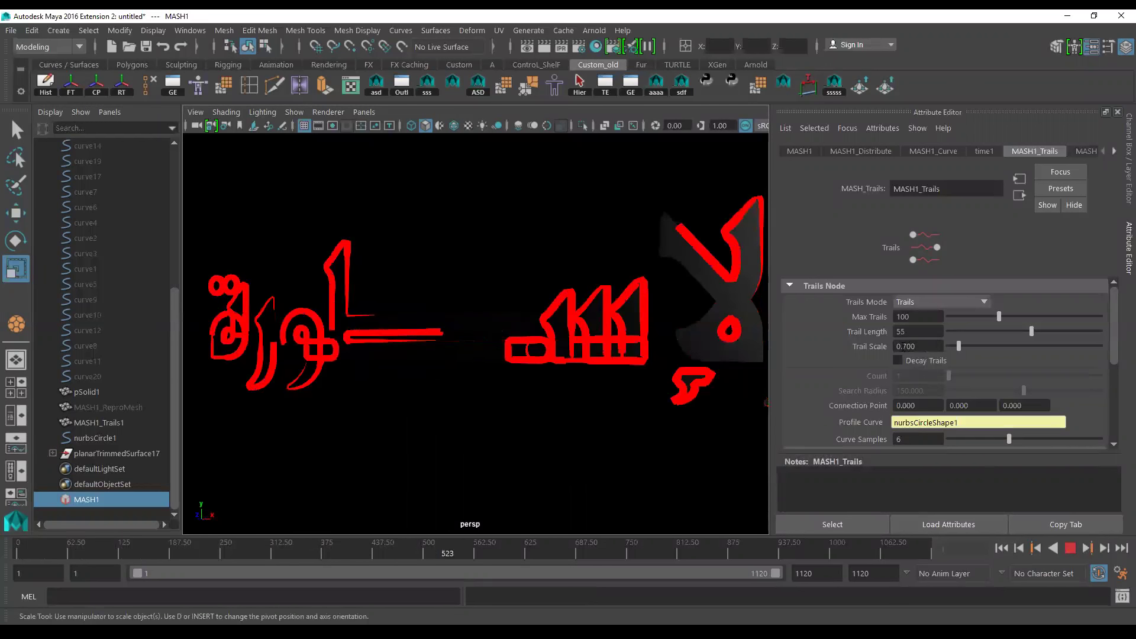
Set Trail Scale to 0.3 and replay the thinner trails, stopping at frame 123
left_click_drag(901, 346, 947, 348)
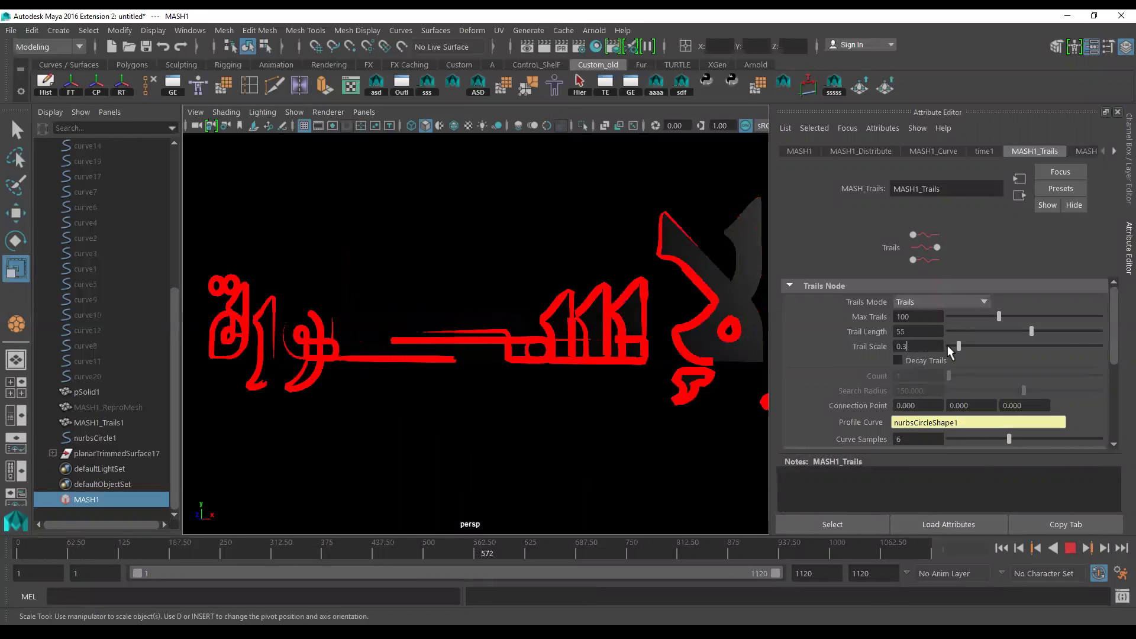
type("3")
key("Return")
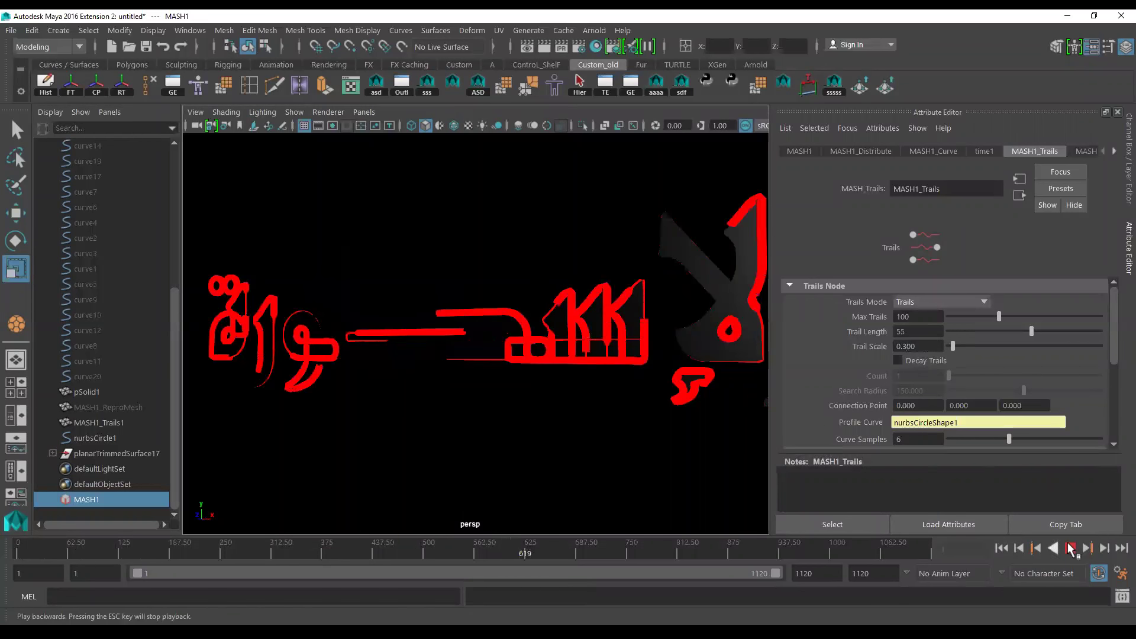
key("Escape")
left_click(999, 549)
left_click(1069, 548)
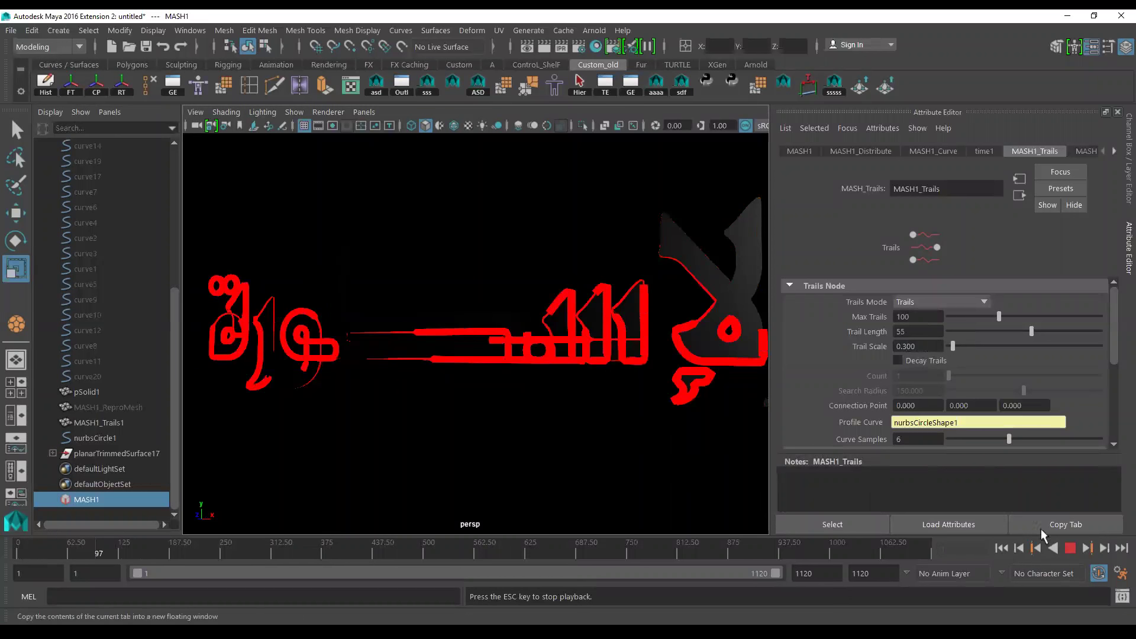
left_click(1070, 549)
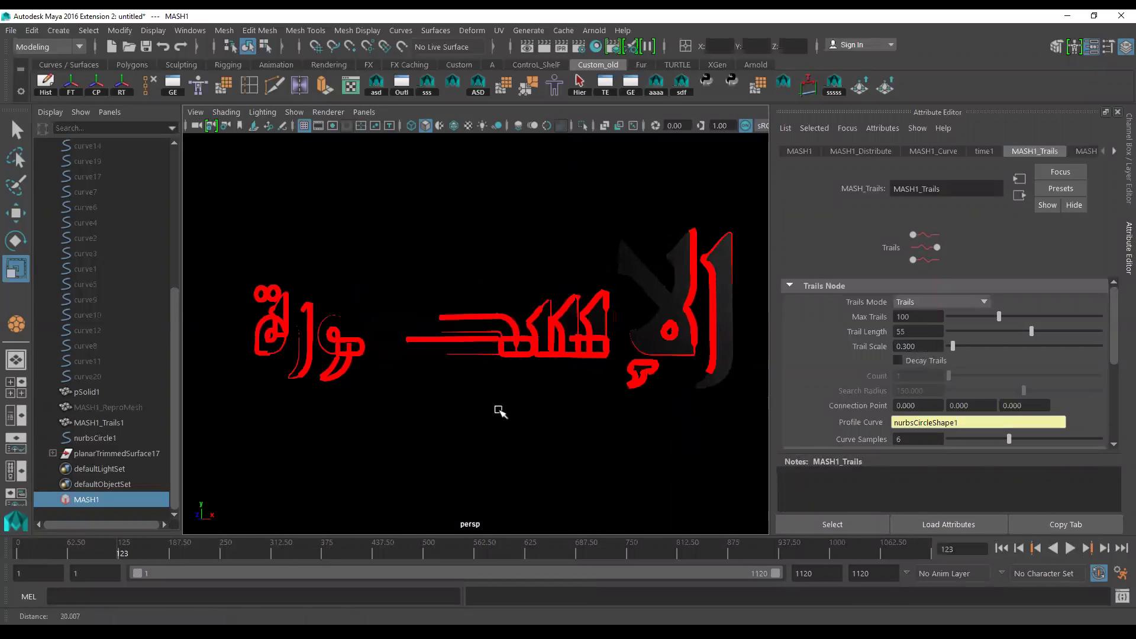
Scale the nurbsCircle1 trail profile to 0.05 on X, Y and Z
left_click(96, 438)
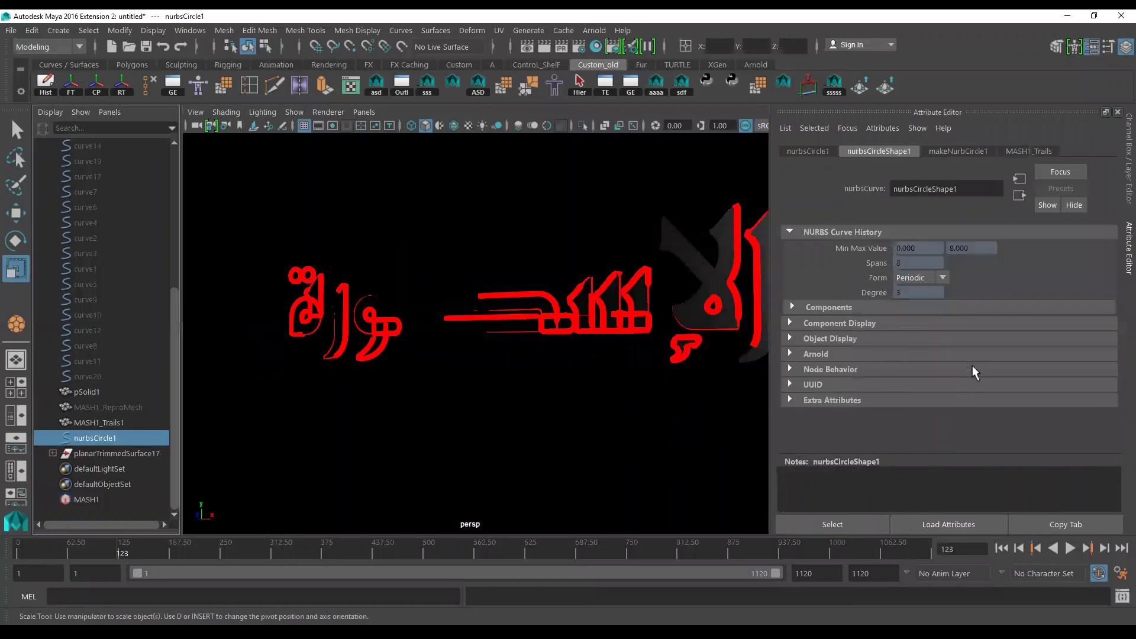
left_click(1128, 171)
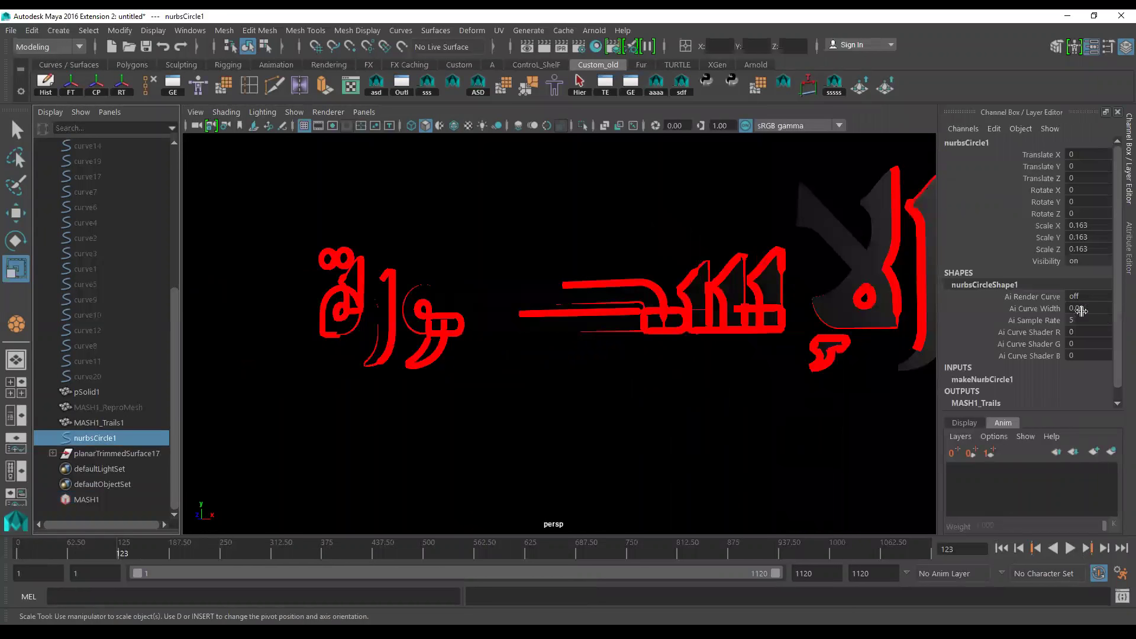
left_click_drag(1093, 224, 1094, 247)
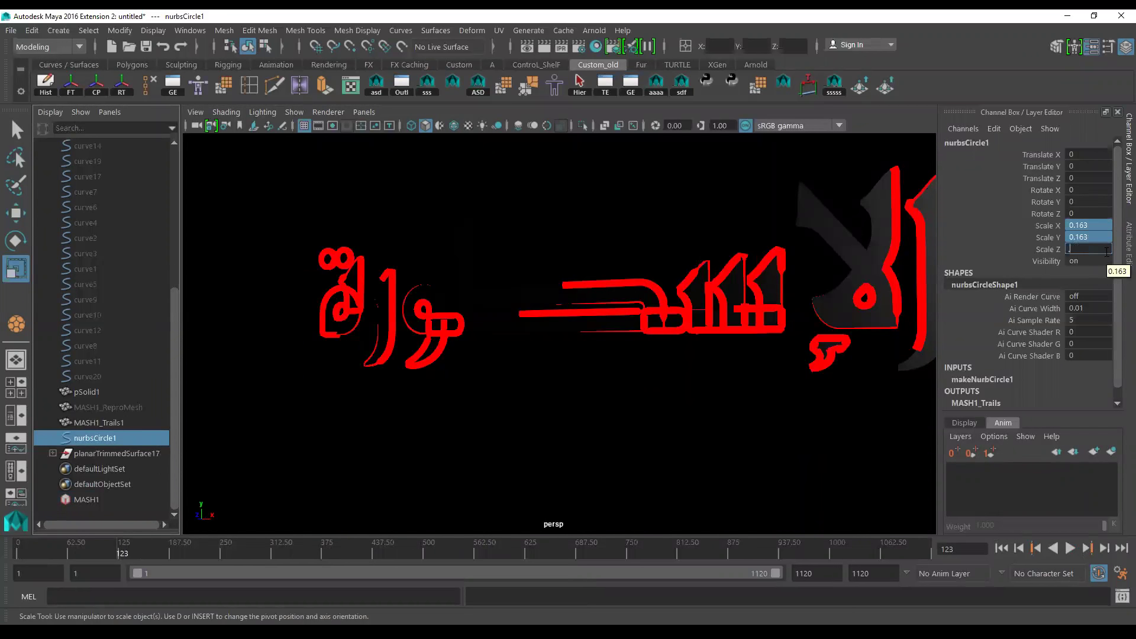
type(".05")
key("Return")
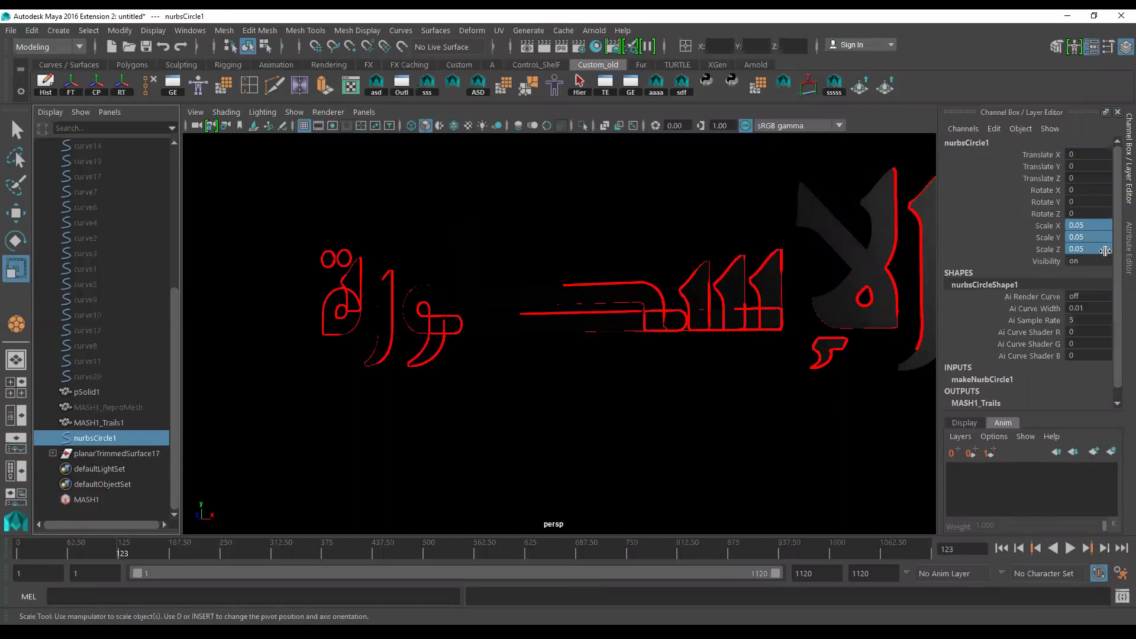
mouse_move(809, 472)
left_mouse_down("alt")
mouse_move(751, 446)
mouse_move(835, 475)
left_mouse_up("alt")
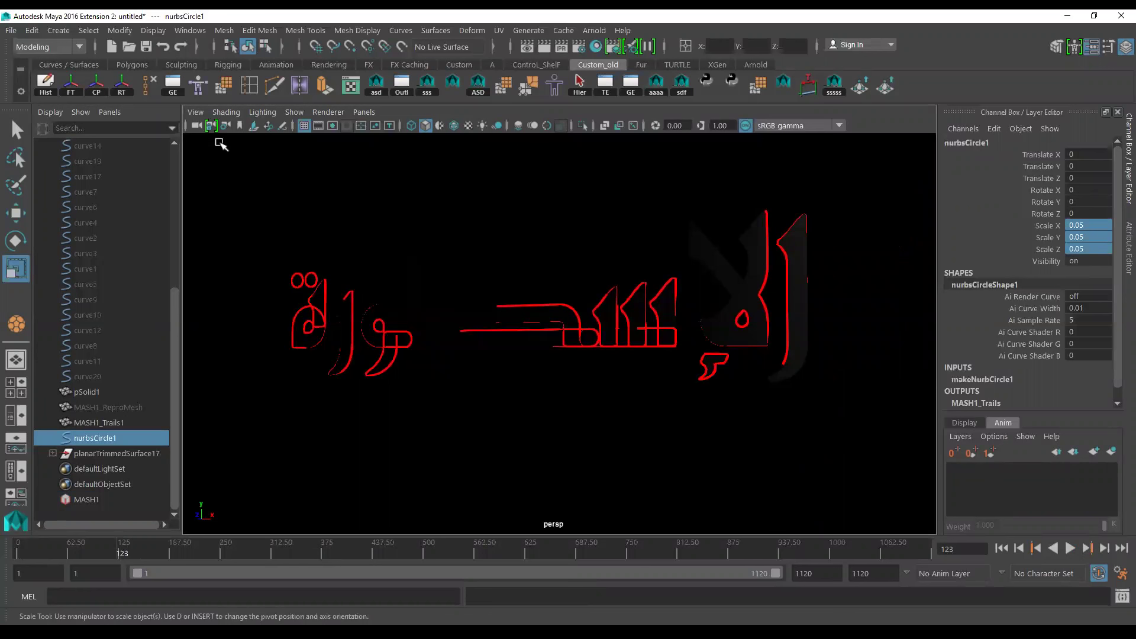
left_click(197, 132)
left_click_drag(302, 190, 543, 387, "alt")
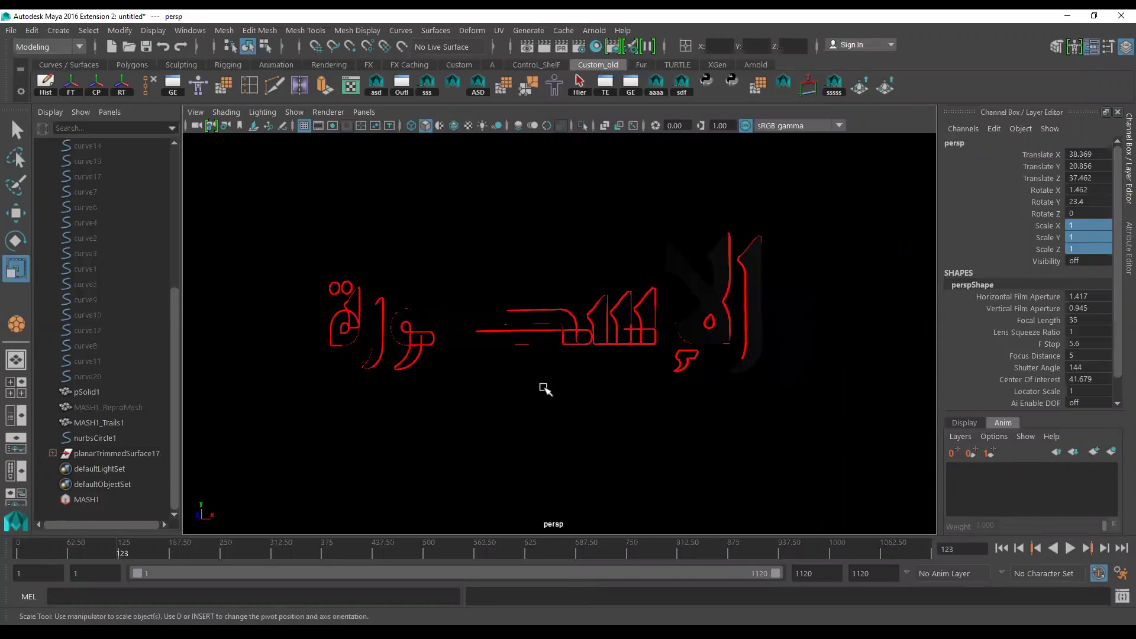
Scrub the timeline, then replay from frame 1 and stop at frame 294
left_click_drag(69, 551, 7, 551)
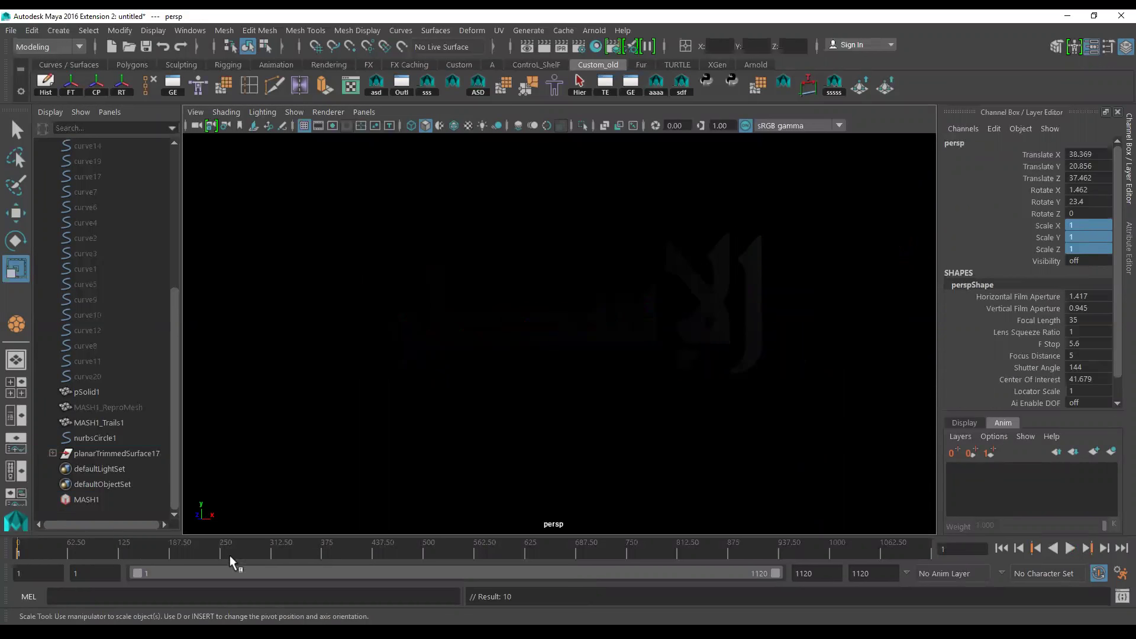
mouse_move(484, 553)
left_mouse_down()
mouse_move(806, 563)
mouse_move(460, 555)
left_mouse_up()
left_click_drag(355, 553, 352, 554)
left_click_drag(457, 410, 537, 405, "alt")
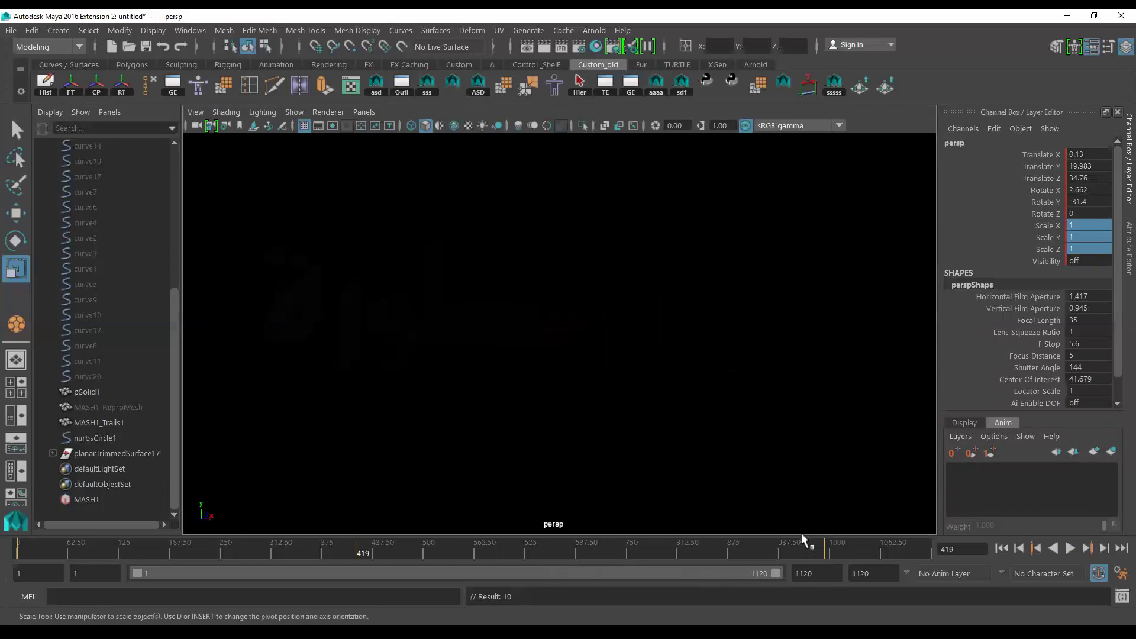
left_click(1001, 546)
left_click(1070, 549)
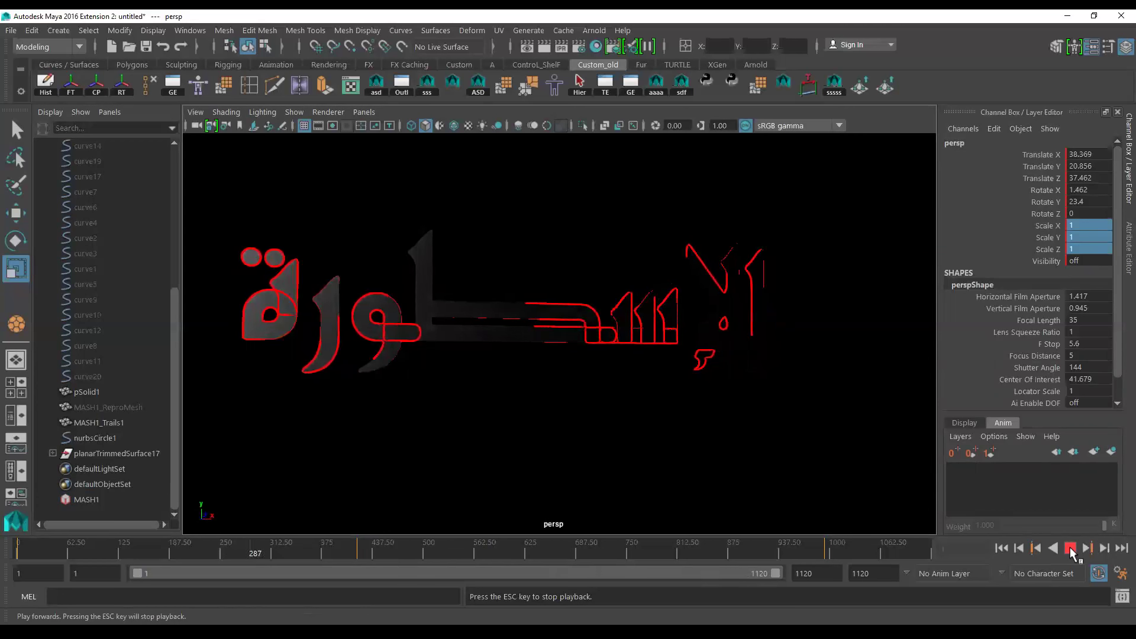
left_click(1070, 548)
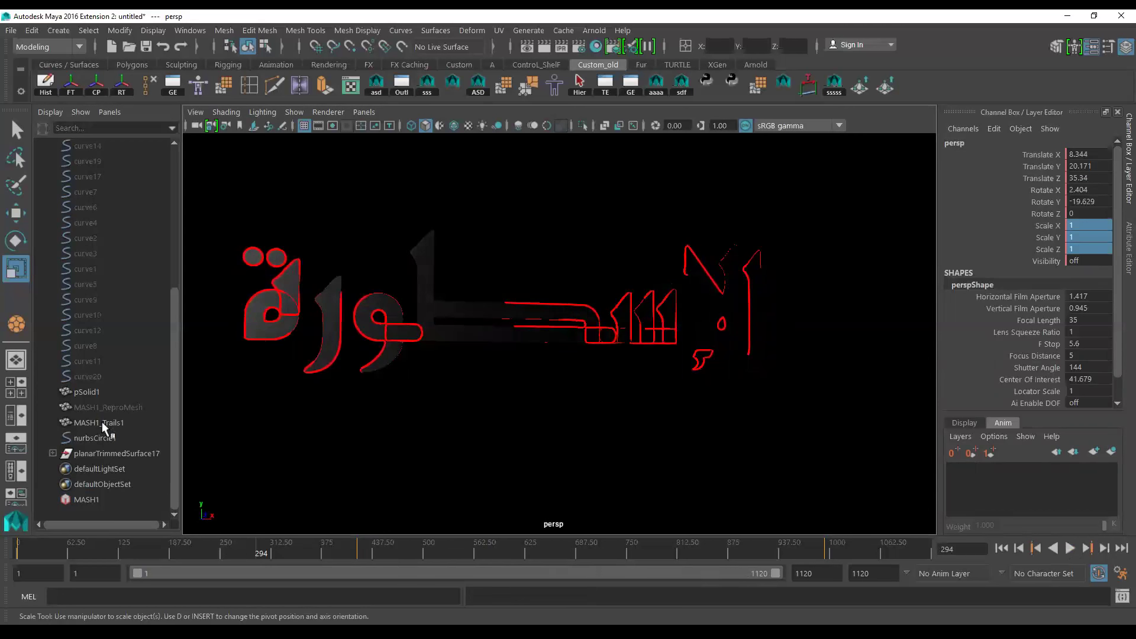
Open MASH1's trails settings showing Trail Length 55, Trail Scale 0.300 and profile nurbsCircleShape1
left_click(99, 421)
left_click(1122, 178)
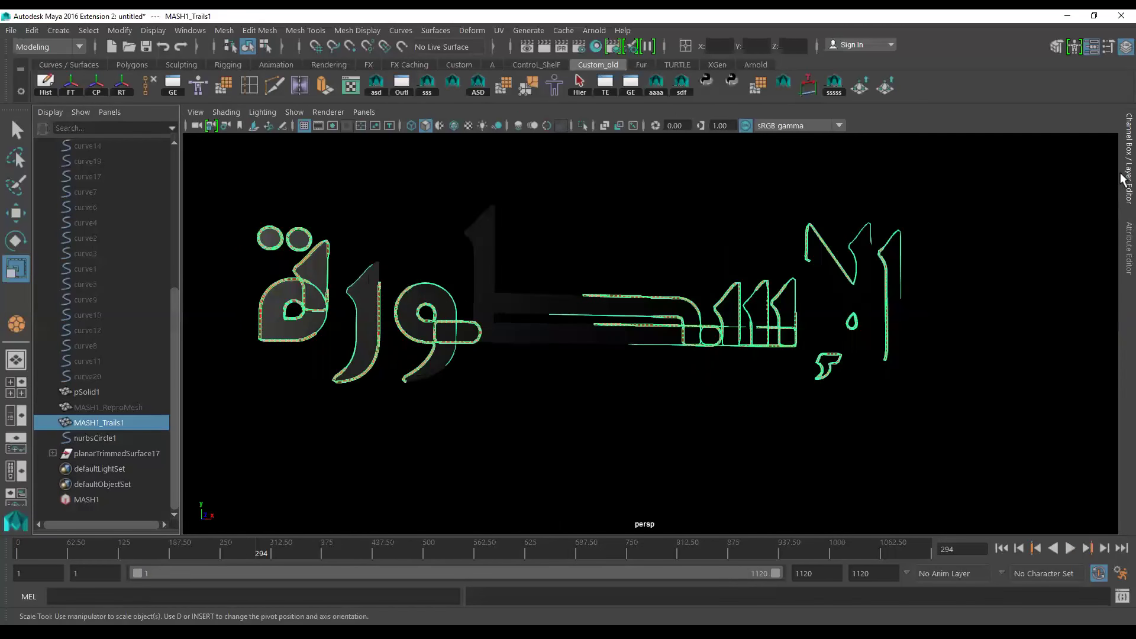
left_click(86, 500)
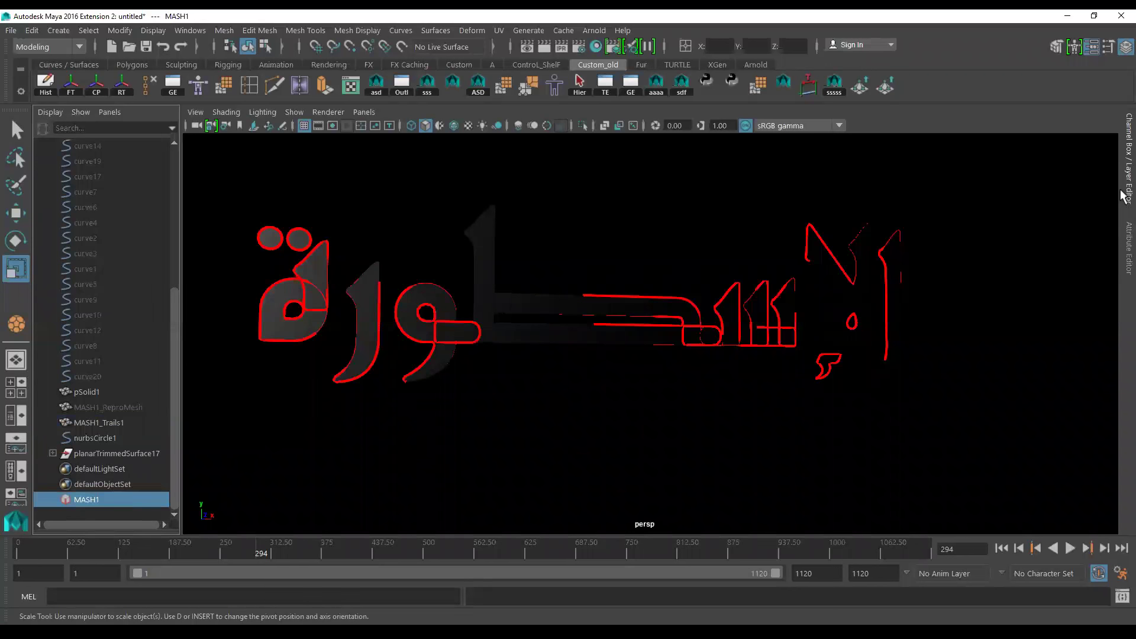
left_click(1122, 248)
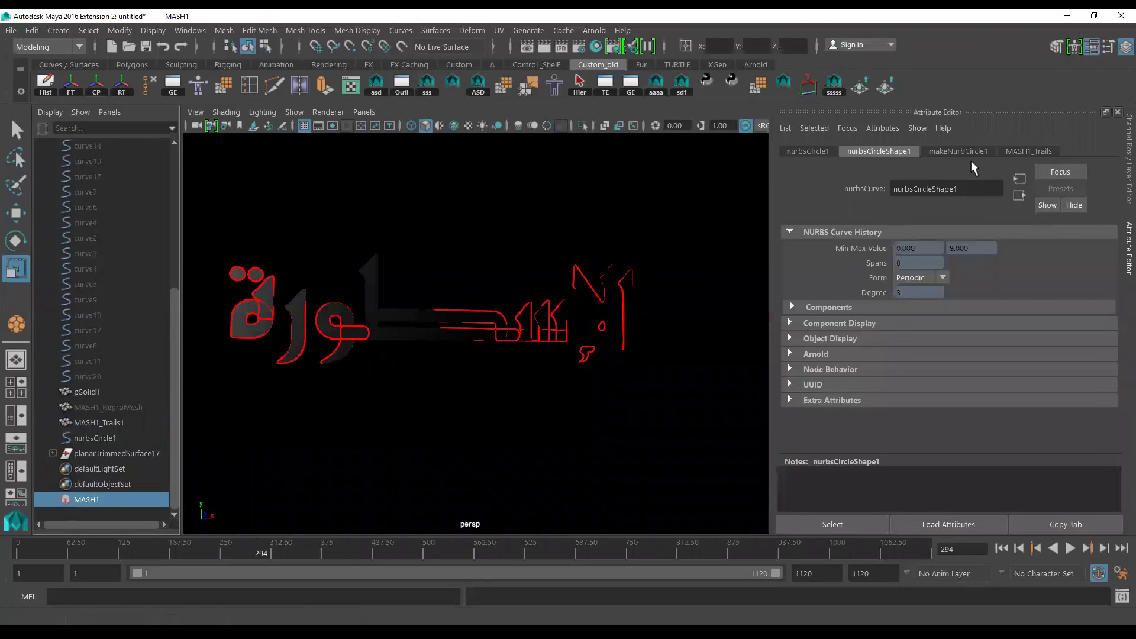
left_click(94, 499)
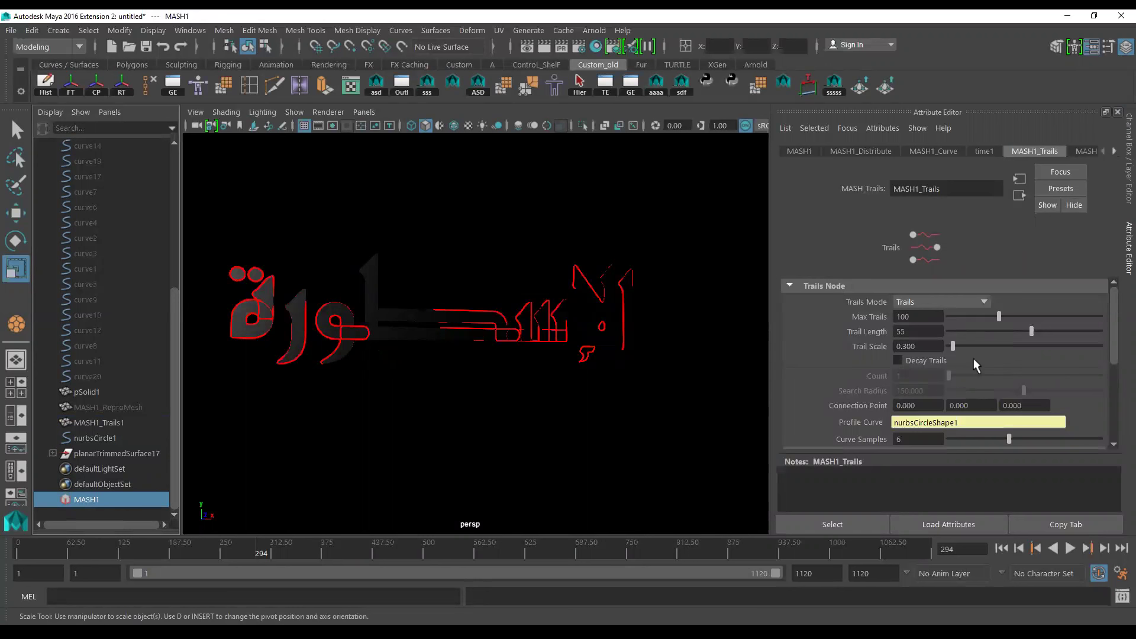
scroll(896, 372, "down", 2)
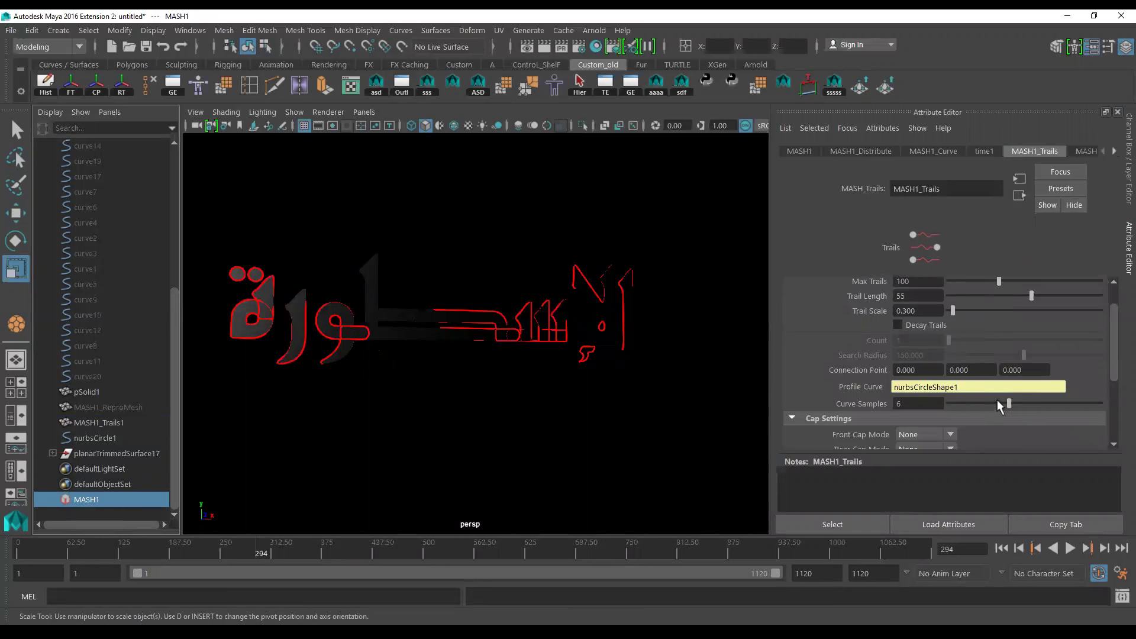
scroll(858, 369, "up", 2)
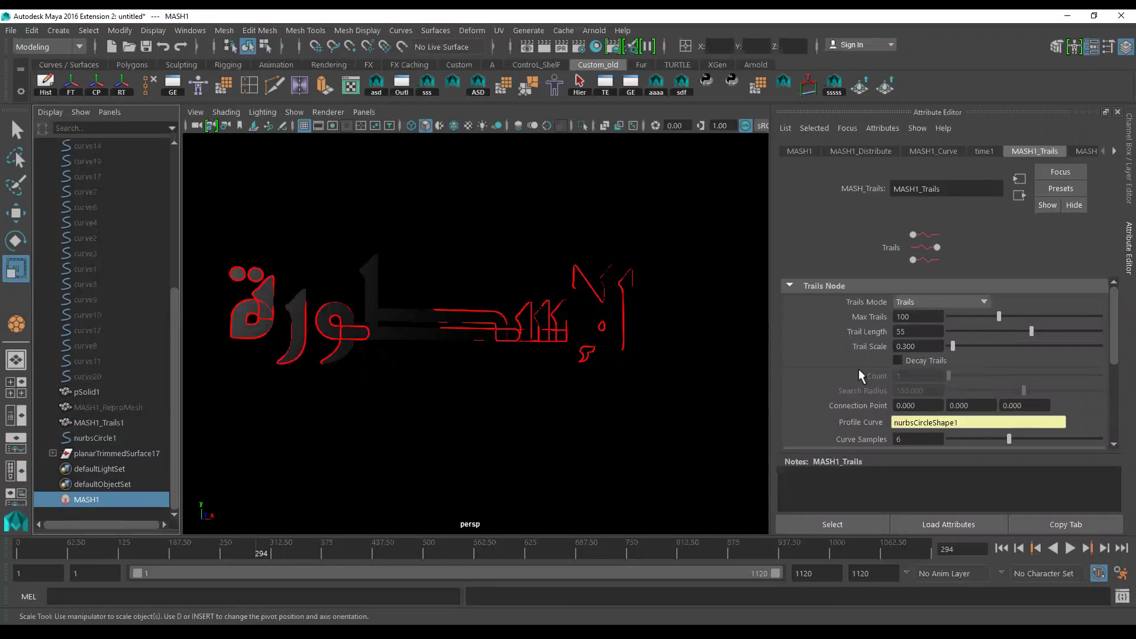
Raise the MASH1_Curve Animation Speed to 0.240 and replay the animation from the first frame
left_click(930, 155)
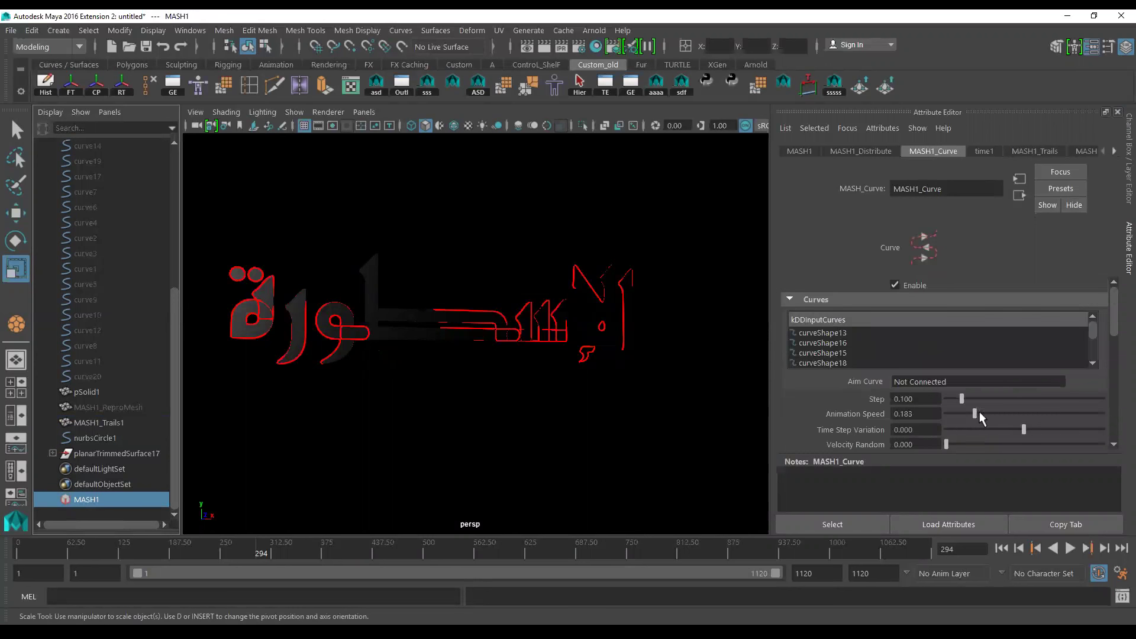
left_click_drag(979, 413, 984, 413)
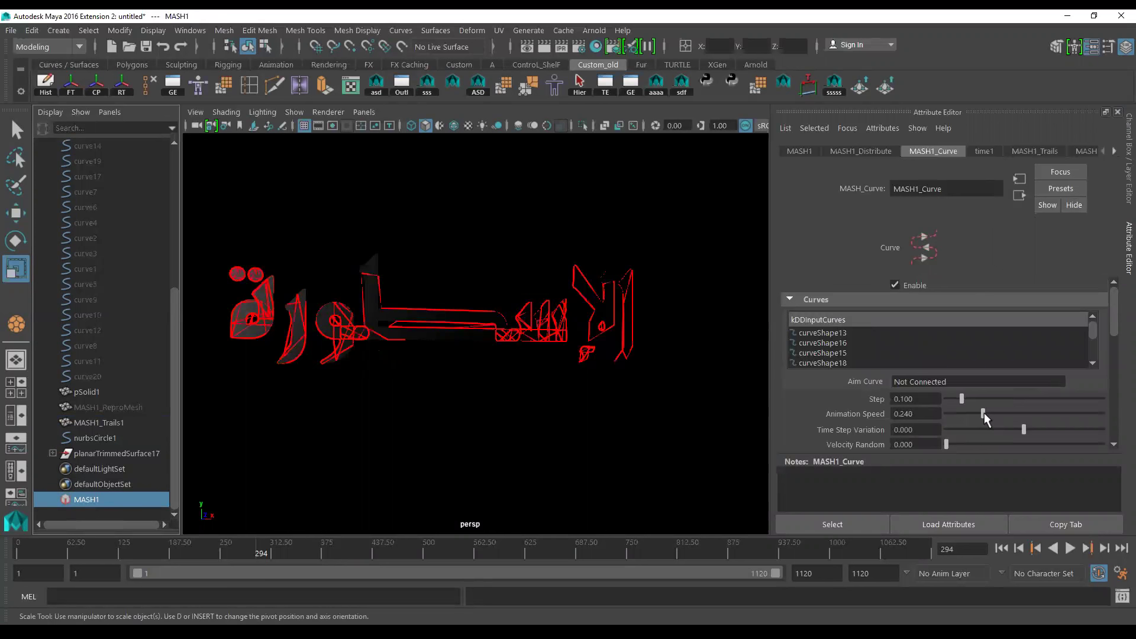
left_click(1000, 549)
left_click(1069, 548)
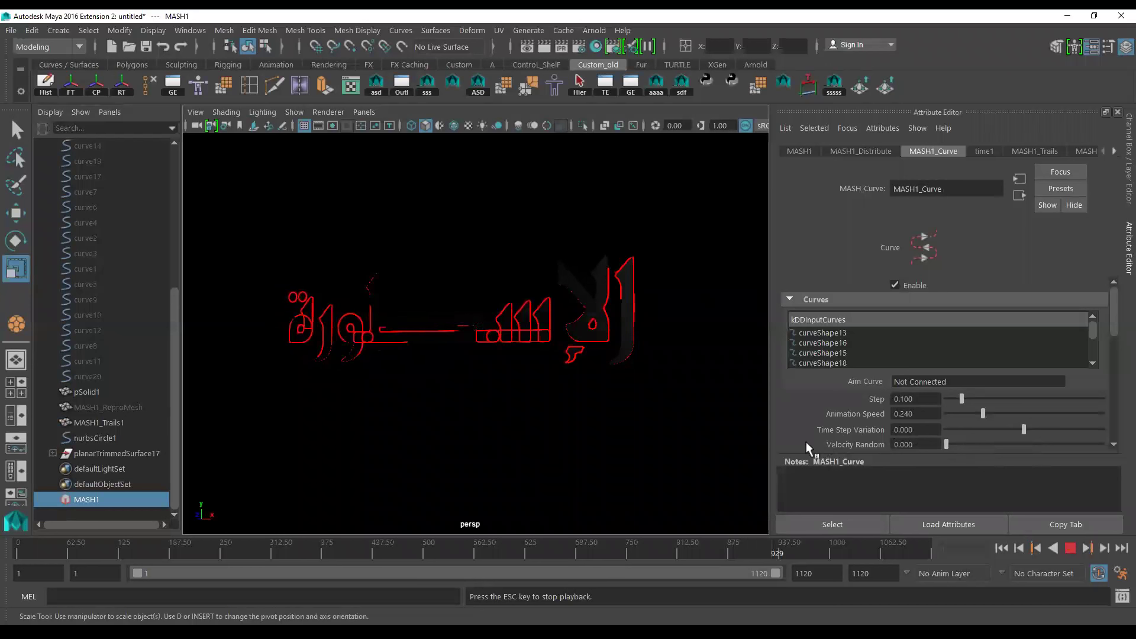
Stop playback at frame 980 and browse MASH1's Add Node types, such as Trails and Spring
left_click(1069, 549)
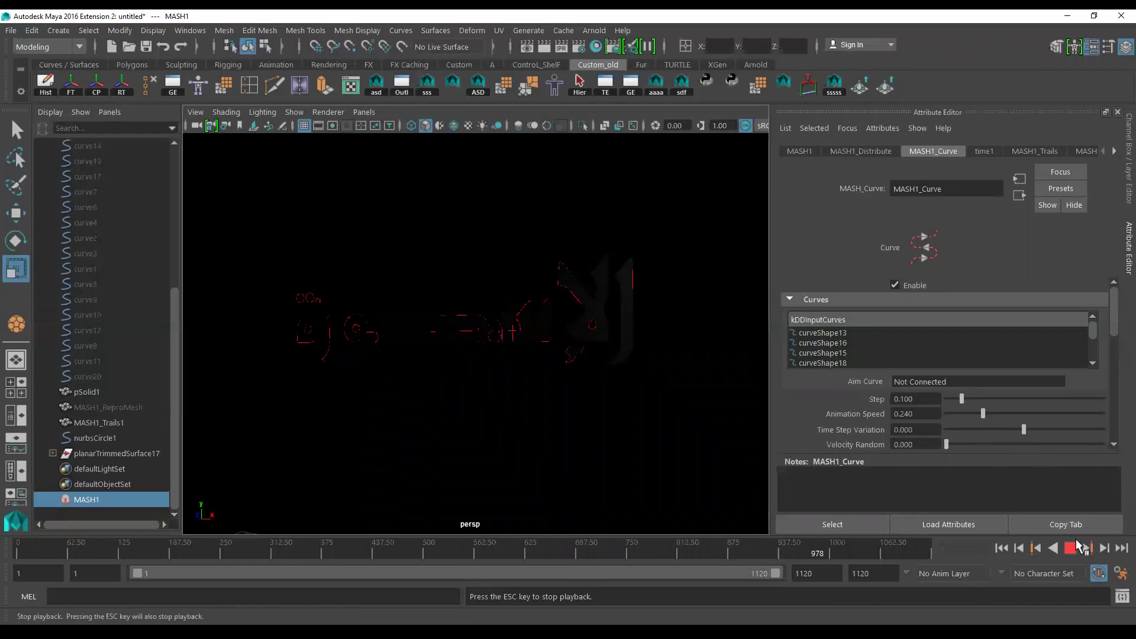
left_click(101, 484)
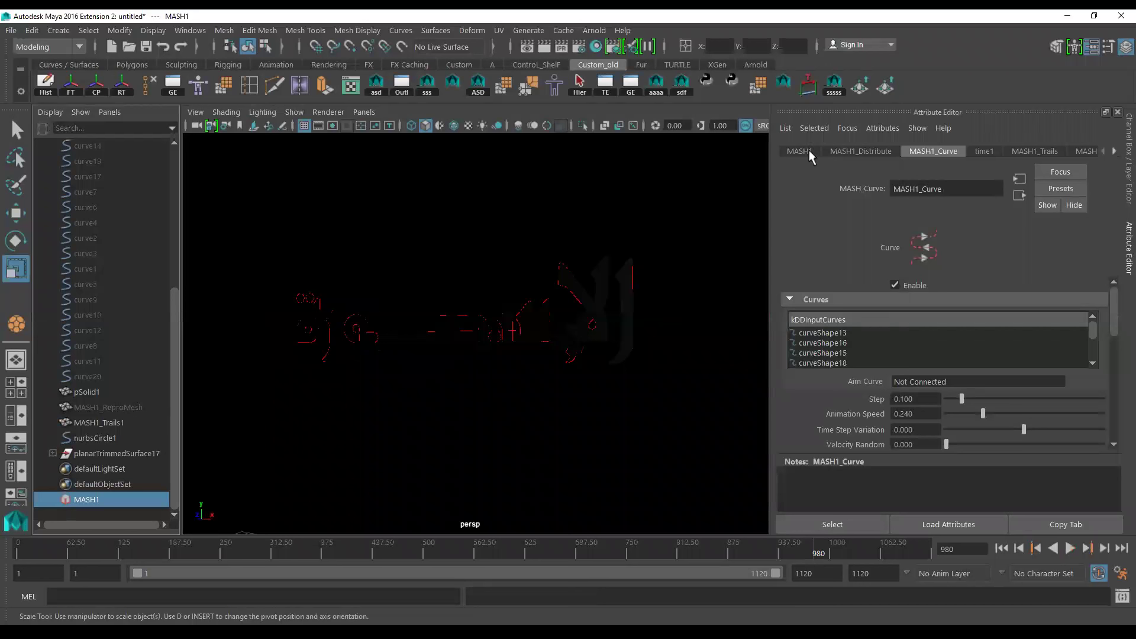
left_click(799, 151)
scroll(928, 378, "up", 2)
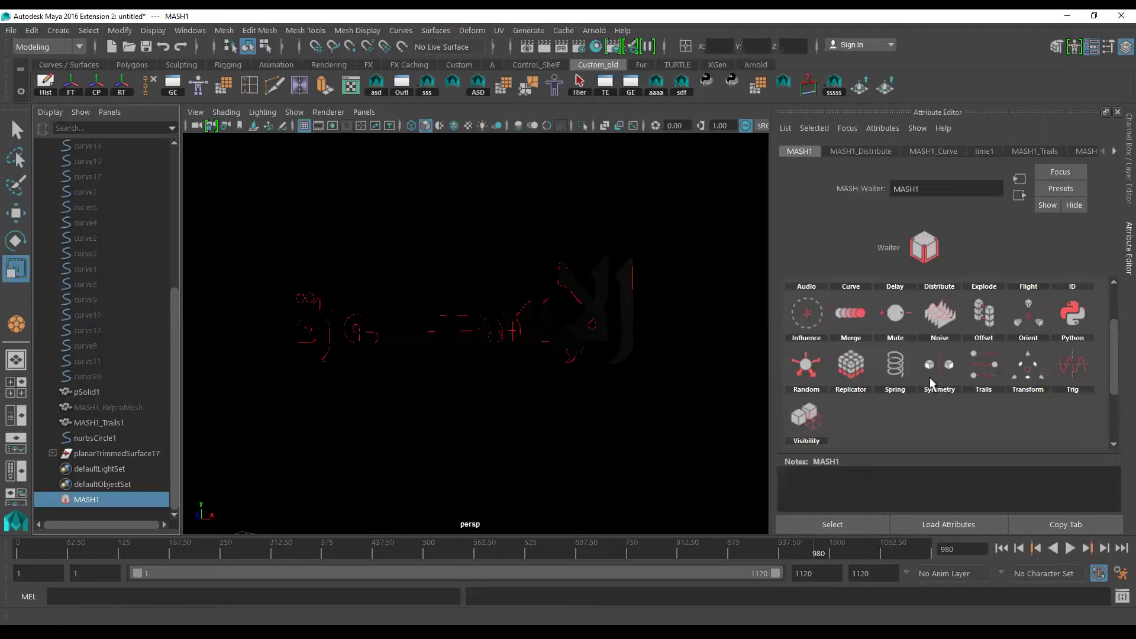
scroll(929, 382, "up", 2)
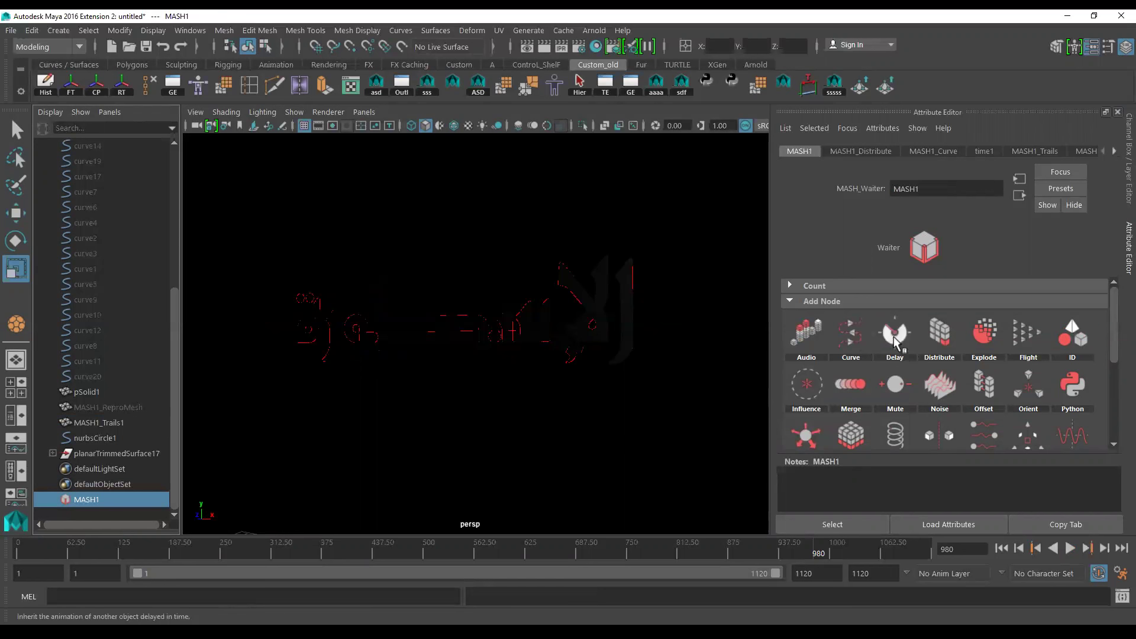
left_click_drag(962, 351, 545, 455)
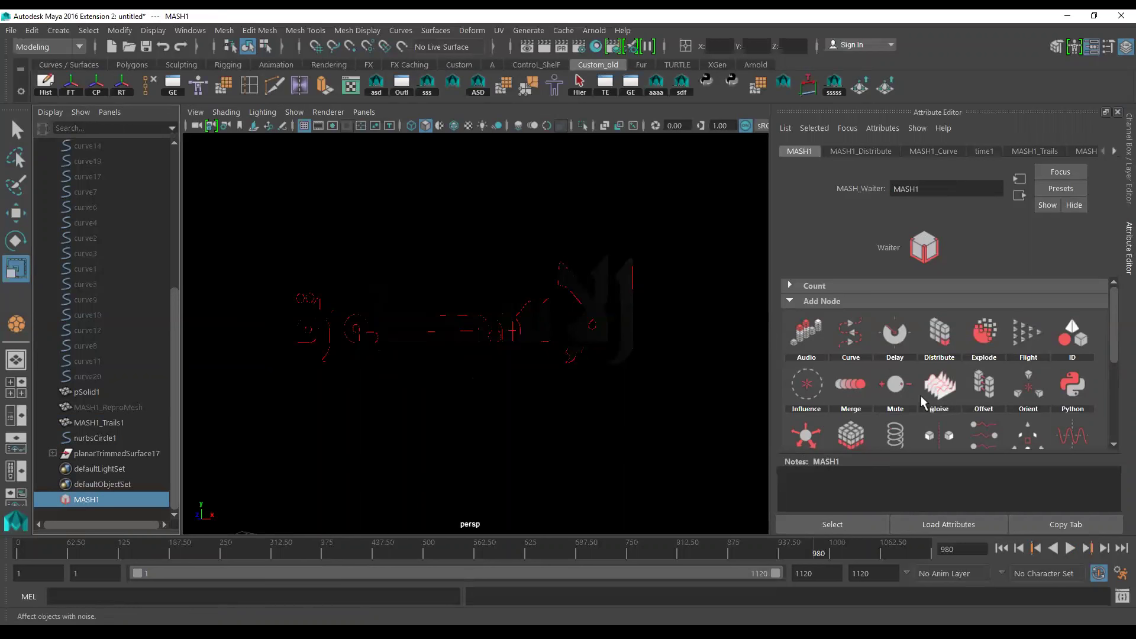
scroll(988, 391, "down", 2)
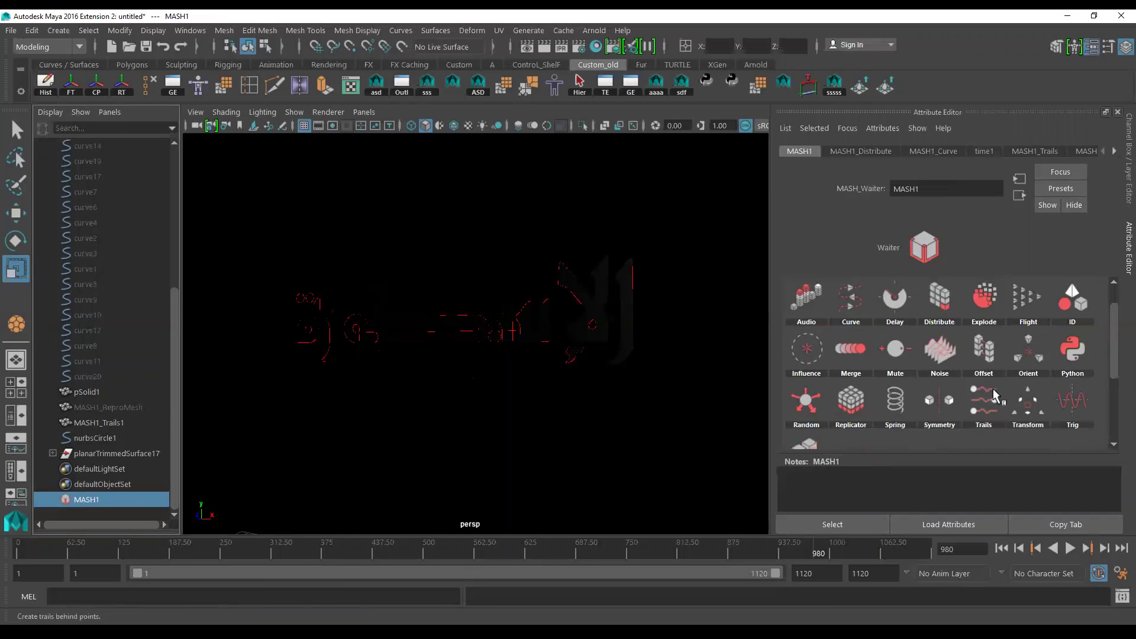
scroll(913, 378, "up", 2)
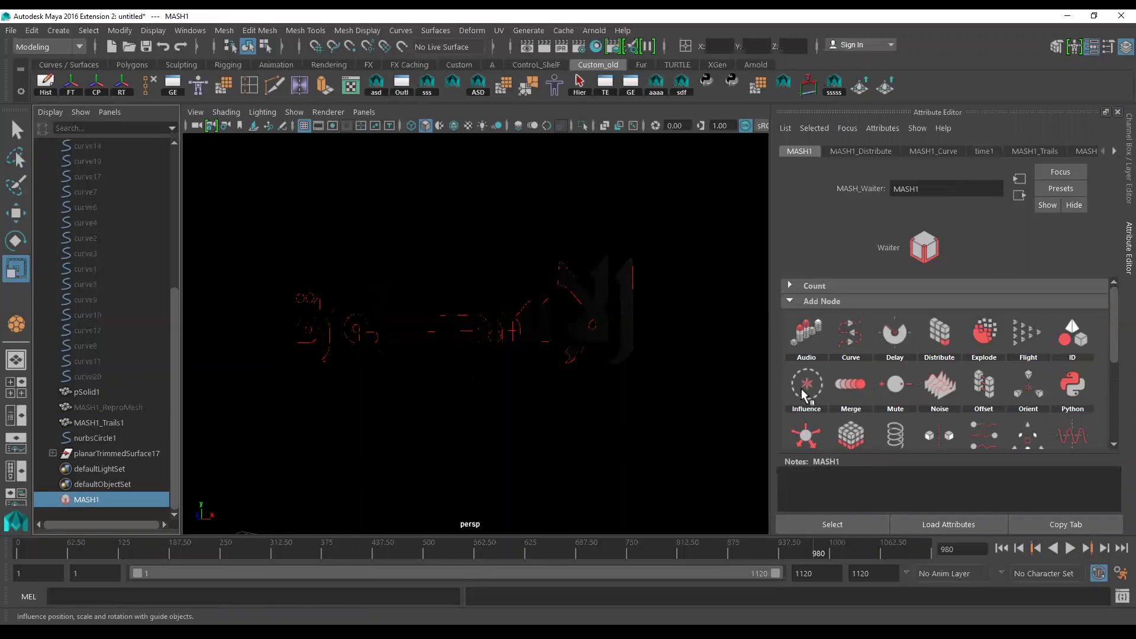
mouse_move(803, 393)
left_mouse_down()
mouse_move(548, 434)
mouse_move(802, 350)
mouse_move(679, 406)
mouse_move(444, 411)
mouse_move(633, 405)
mouse_move(866, 346)
mouse_move(806, 345)
mouse_move(845, 366)
mouse_move(953, 369)
mouse_move(848, 383)
mouse_move(984, 383)
mouse_move(877, 391)
left_mouse_up()
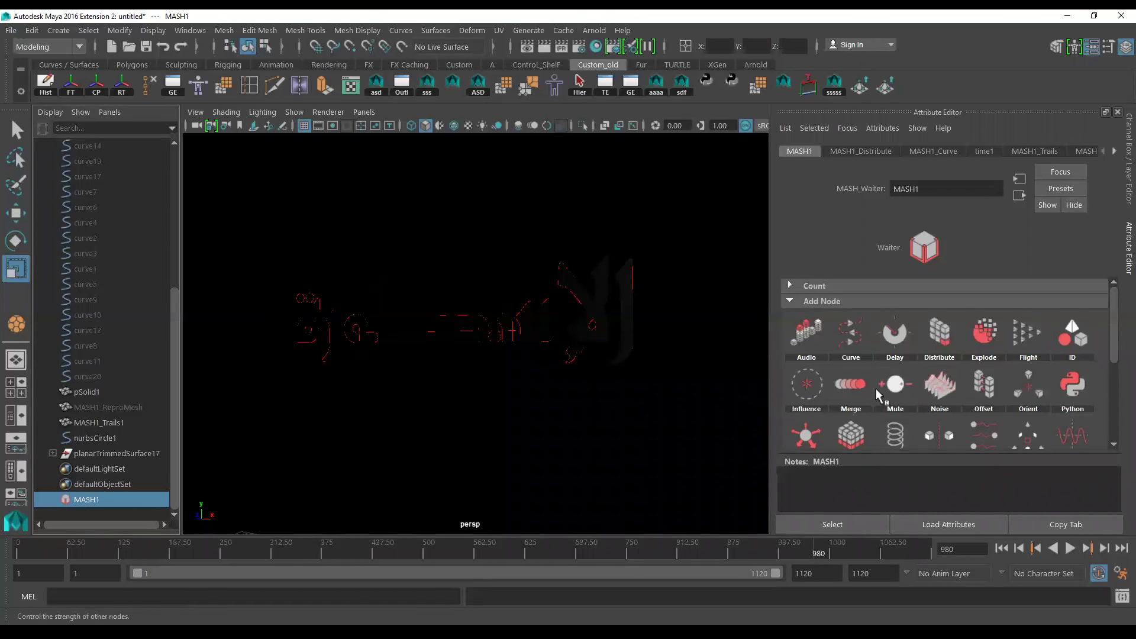
scroll(876, 387, "down", 1)
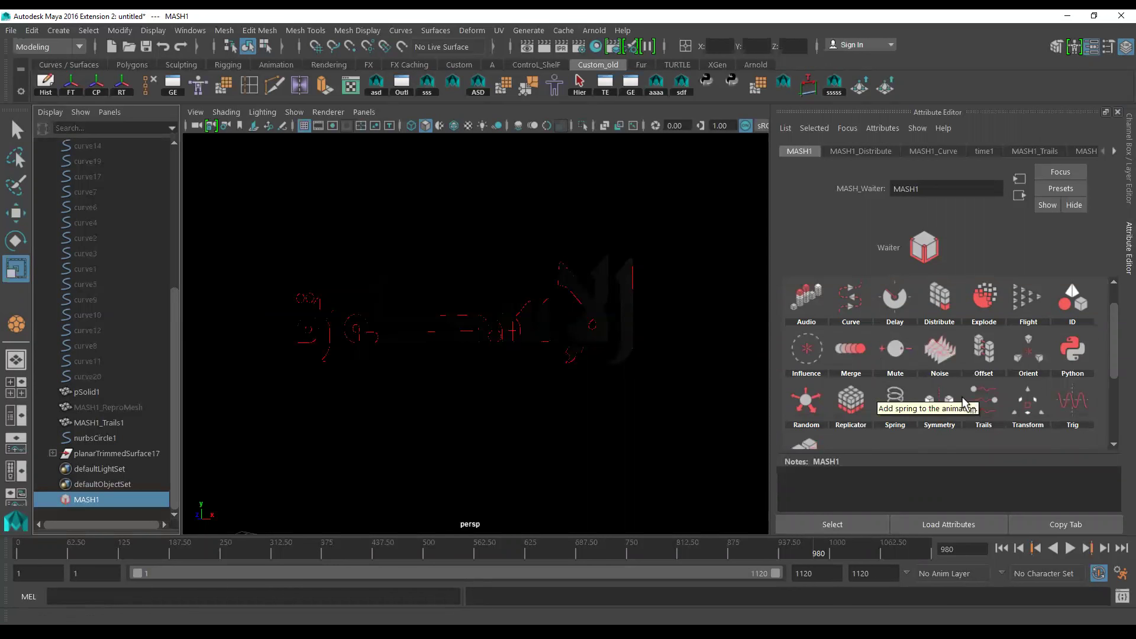
scroll(962, 401, "down", 1)
scroll(963, 396, "down", 1)
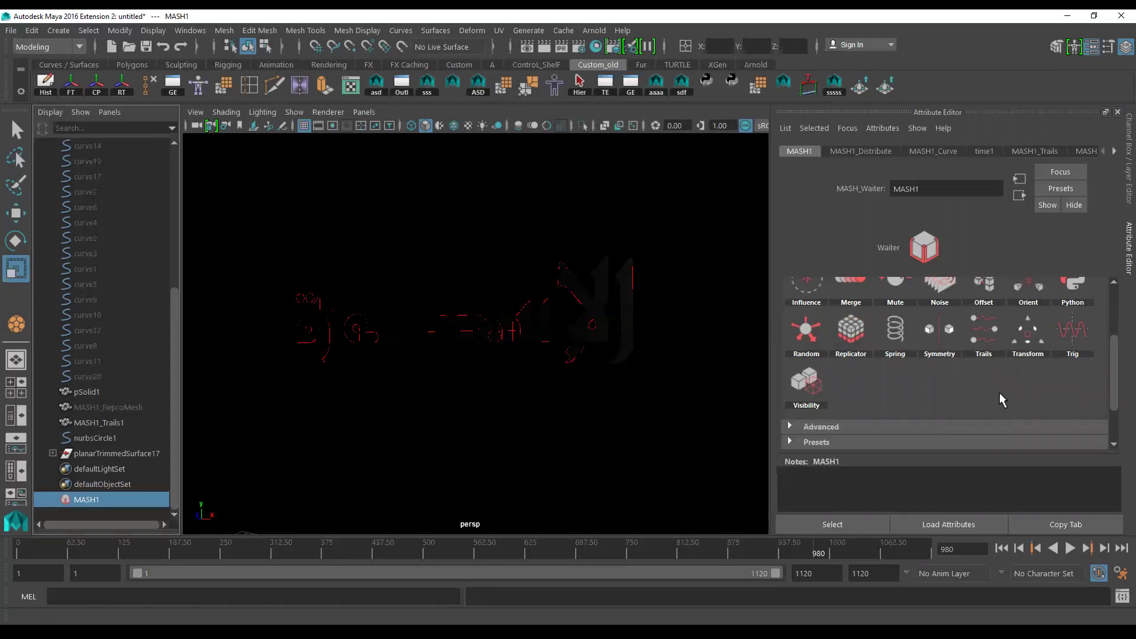
scroll(999, 399, "up", 1)
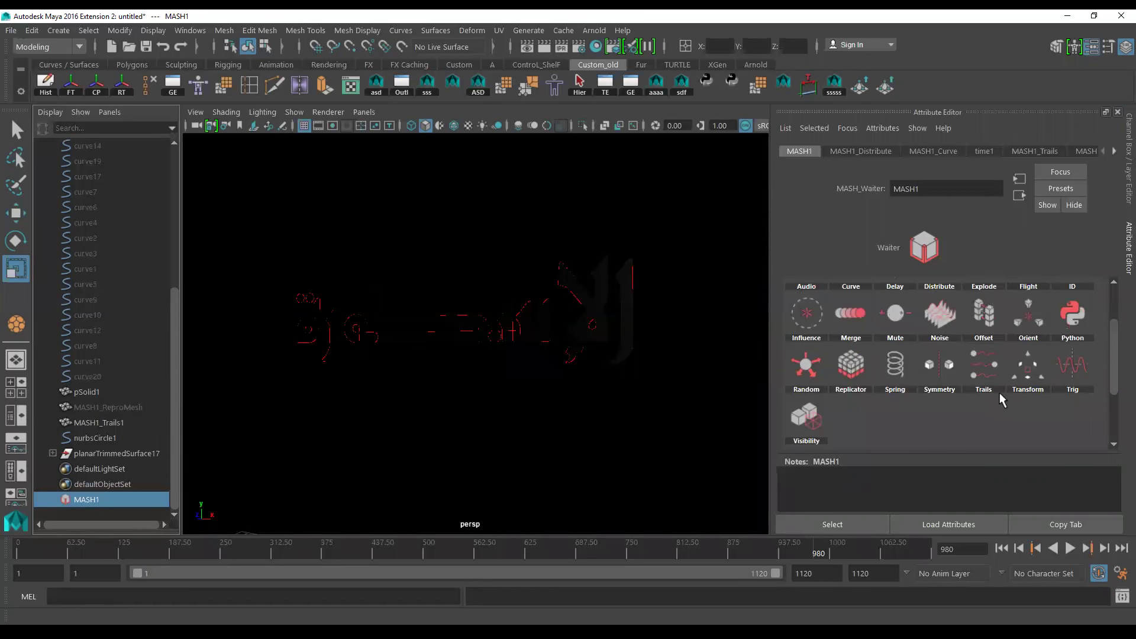
scroll(999, 394, "up", 1)
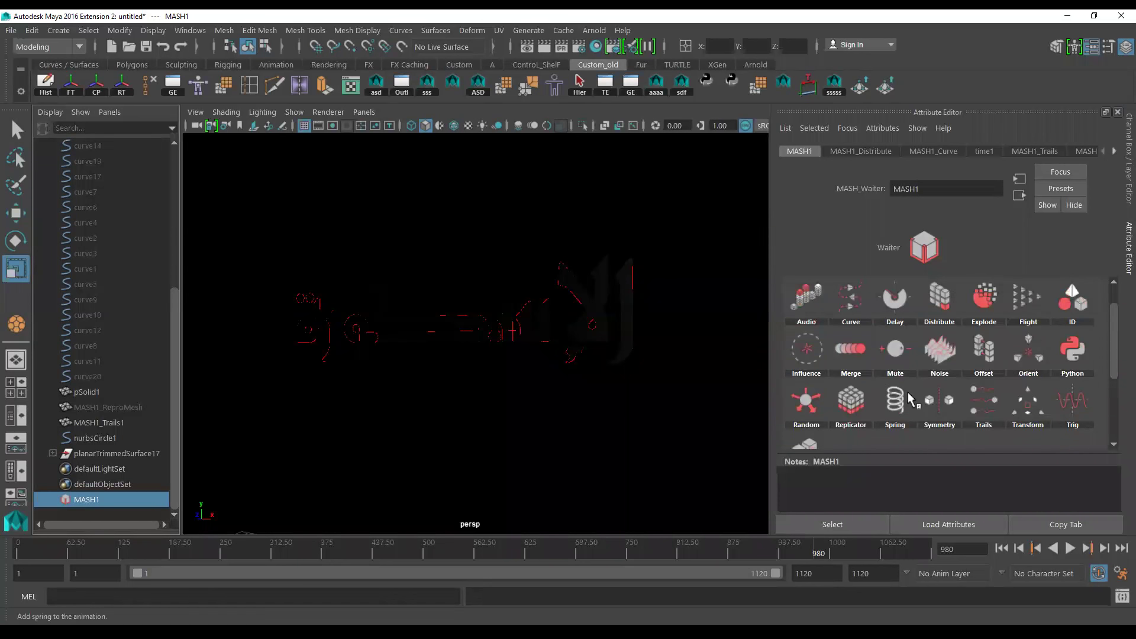
scroll(995, 391, "down", 1)
left_click(994, 391)
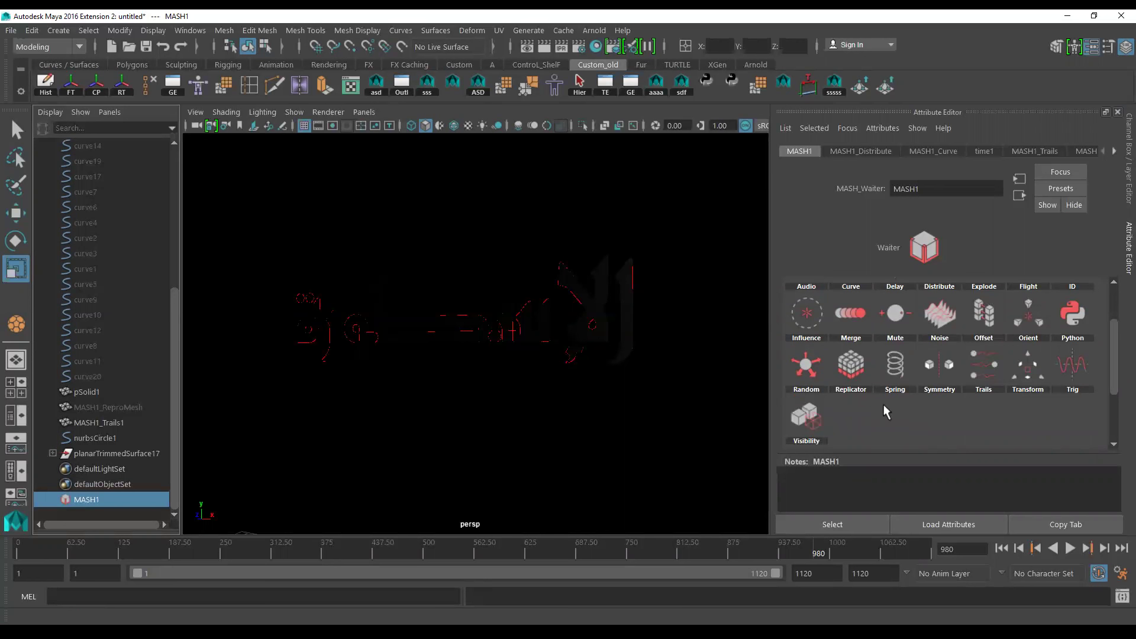
scroll(911, 414, "up", 1)
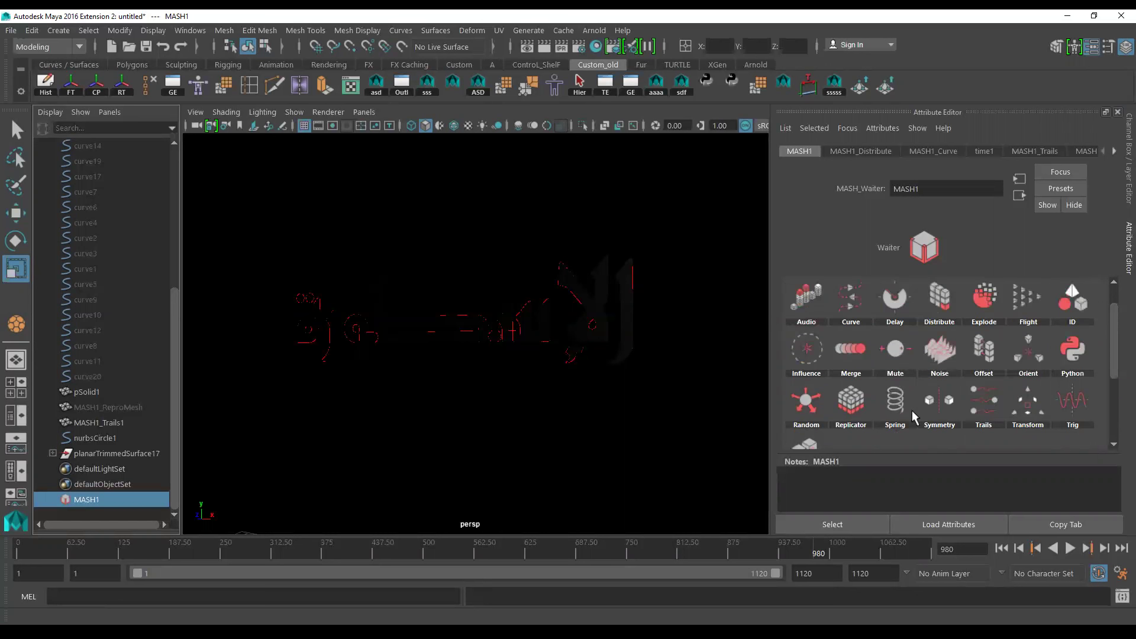
scroll(911, 417, "up", 1)
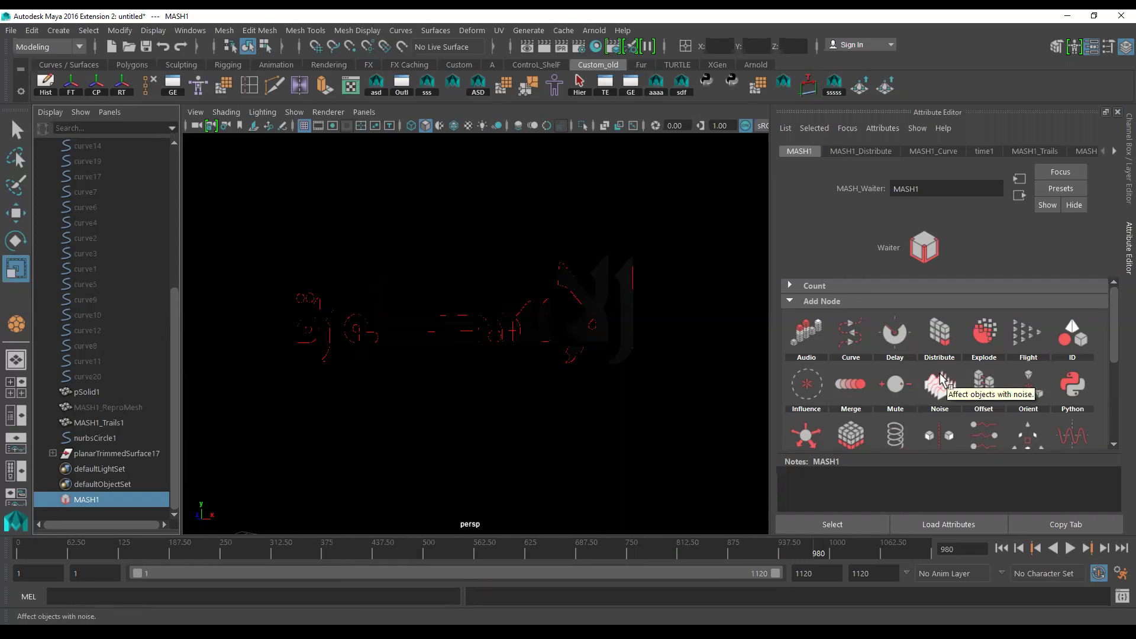
scroll(941, 378, "down", 1)
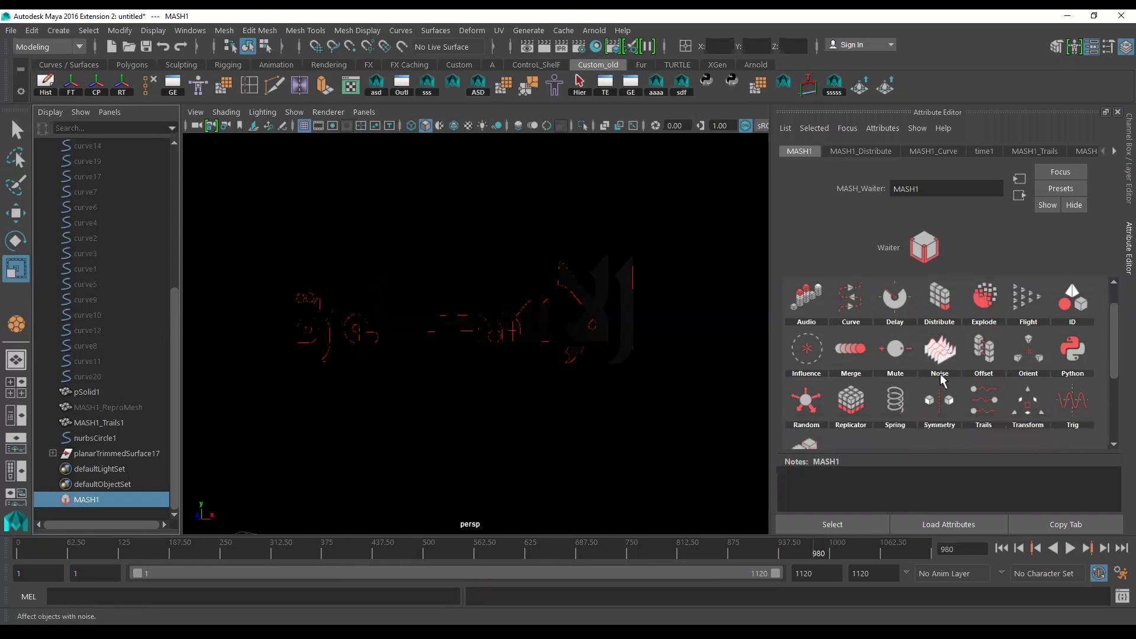
Play back the MASH animation as red outlines build into the grey extruded Arabic word
left_click(1070, 549)
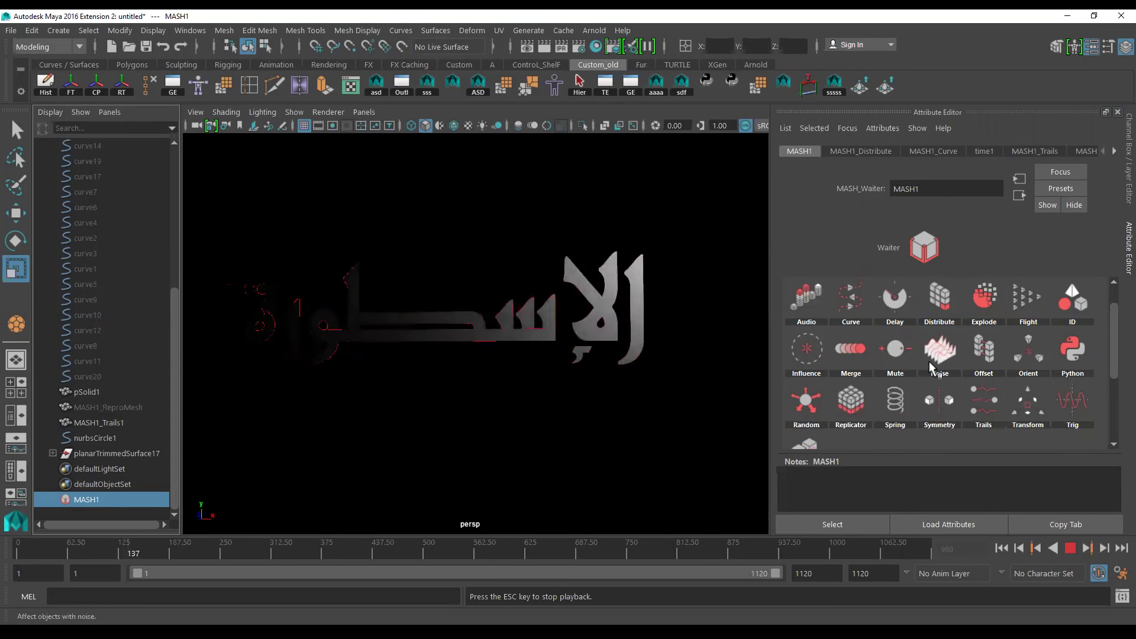
scroll(929, 365, "down", 2)
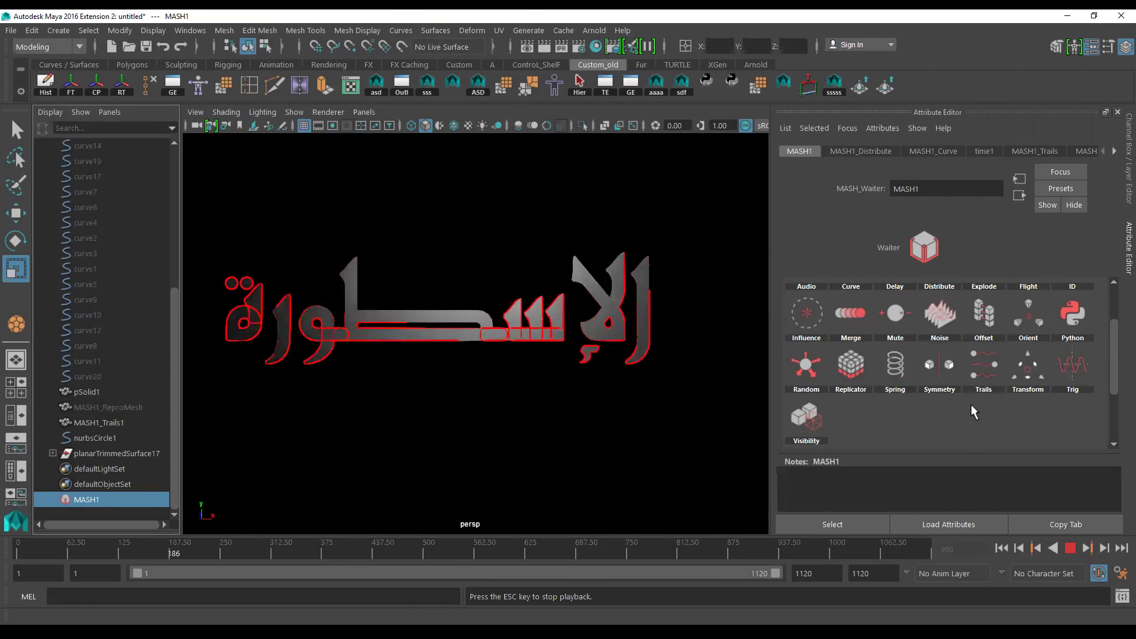
scroll(971, 404, "down", 2)
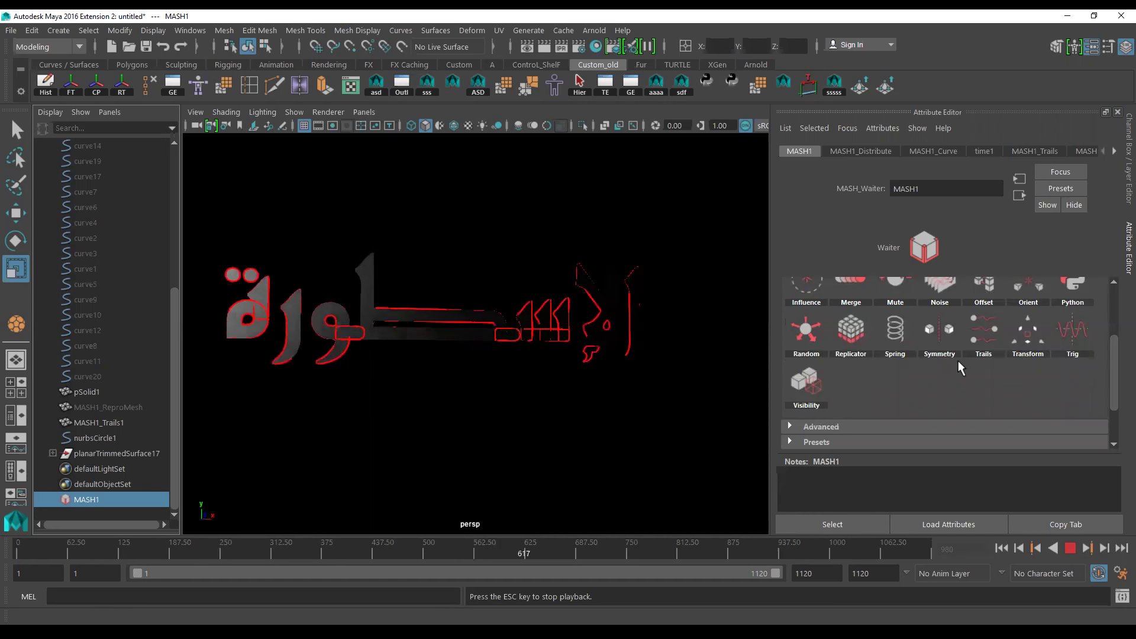
scroll(1009, 368, "up", 2)
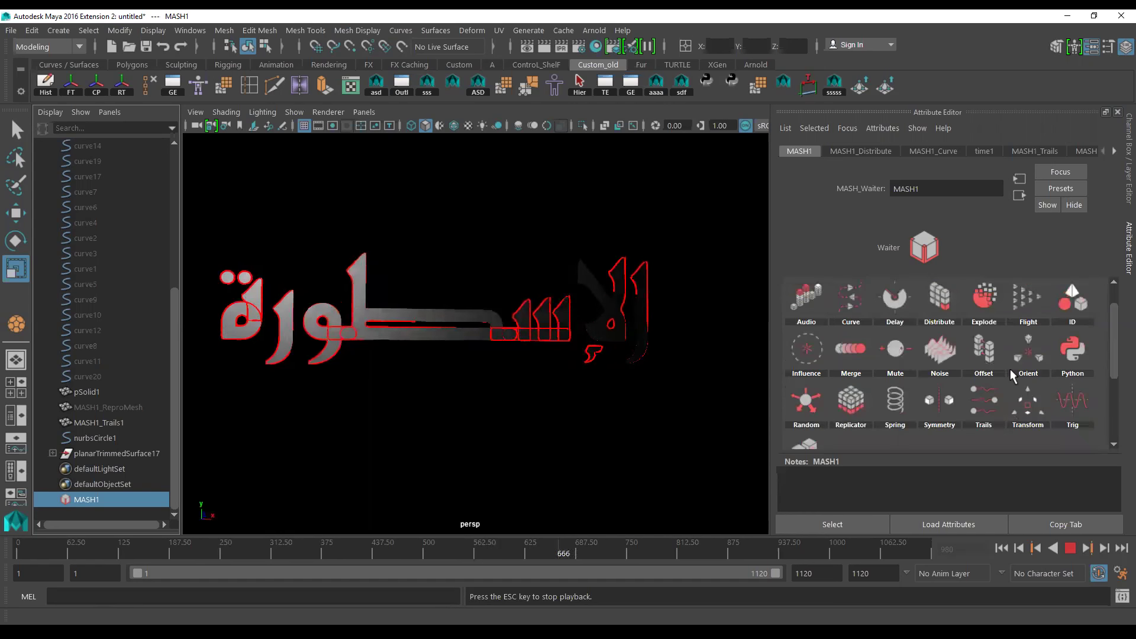
scroll(1010, 368, "up", 1)
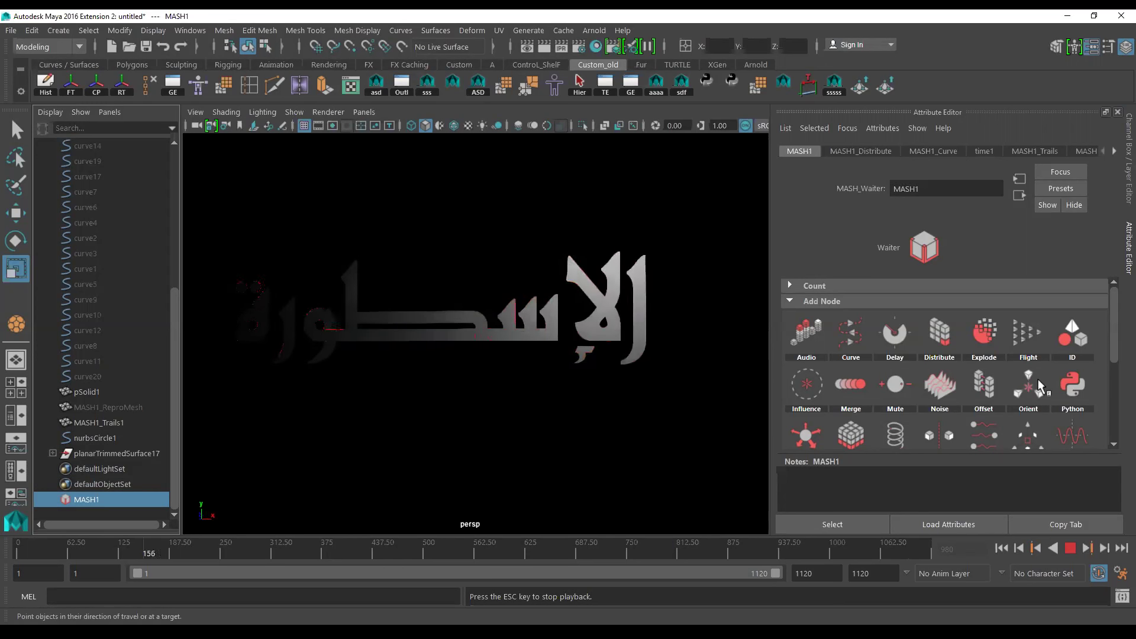
scroll(1037, 378, "down", 5)
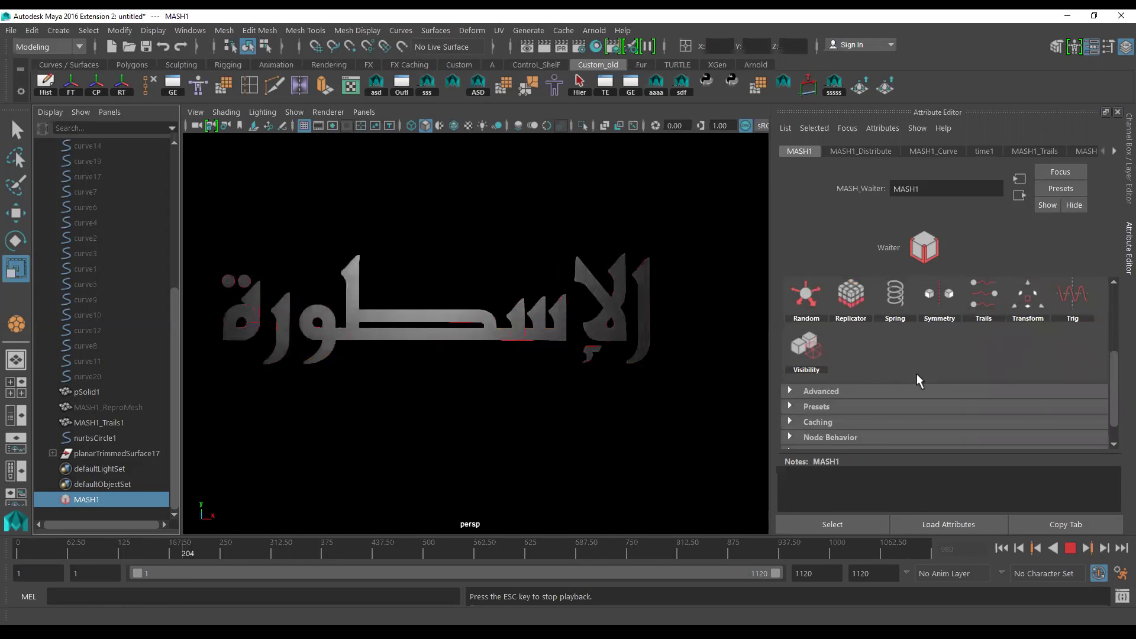
scroll(917, 374, "up", 3)
scroll(917, 374, "up", 2)
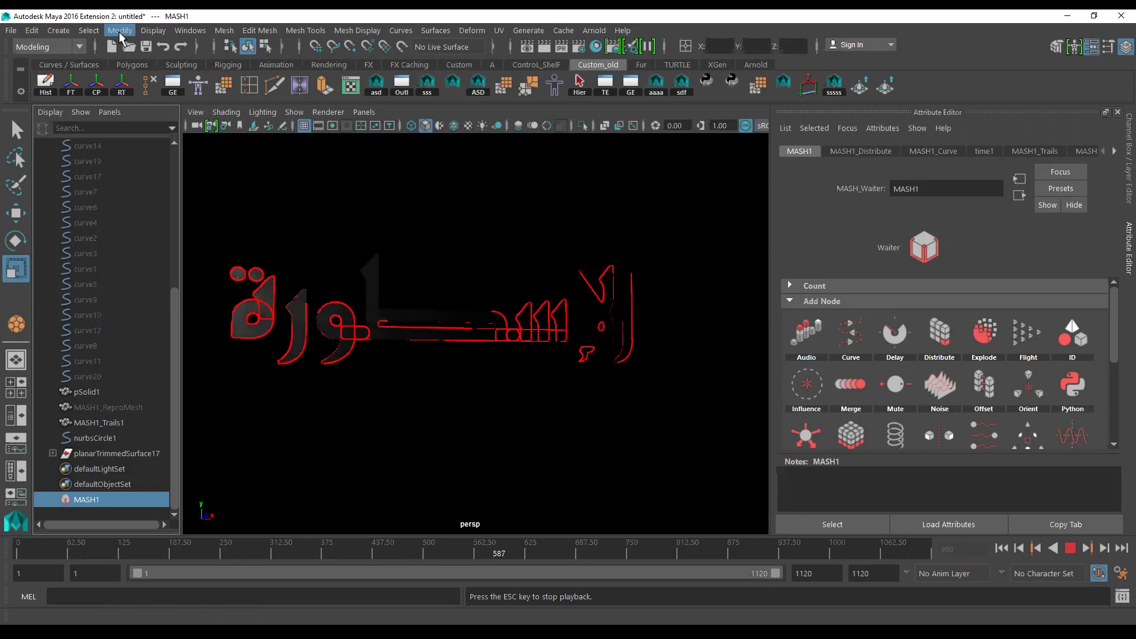
Open the Create menu to show the Motion Graphics > Send to AE options
left_click(57, 33)
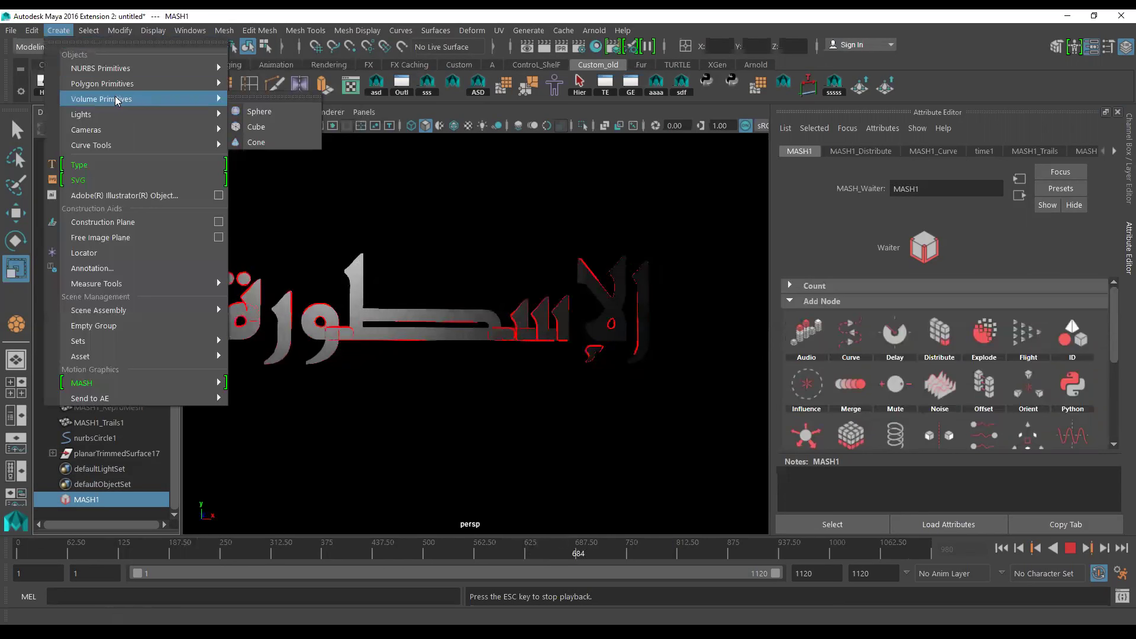
mouse_move(90, 398)
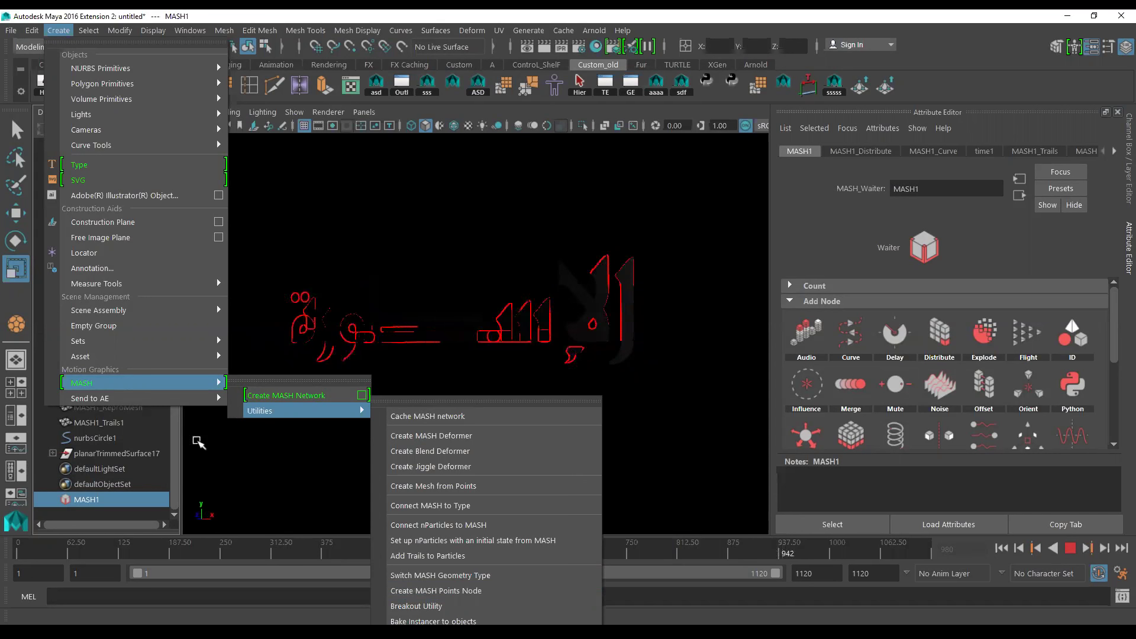
mouse_move(133, 397)
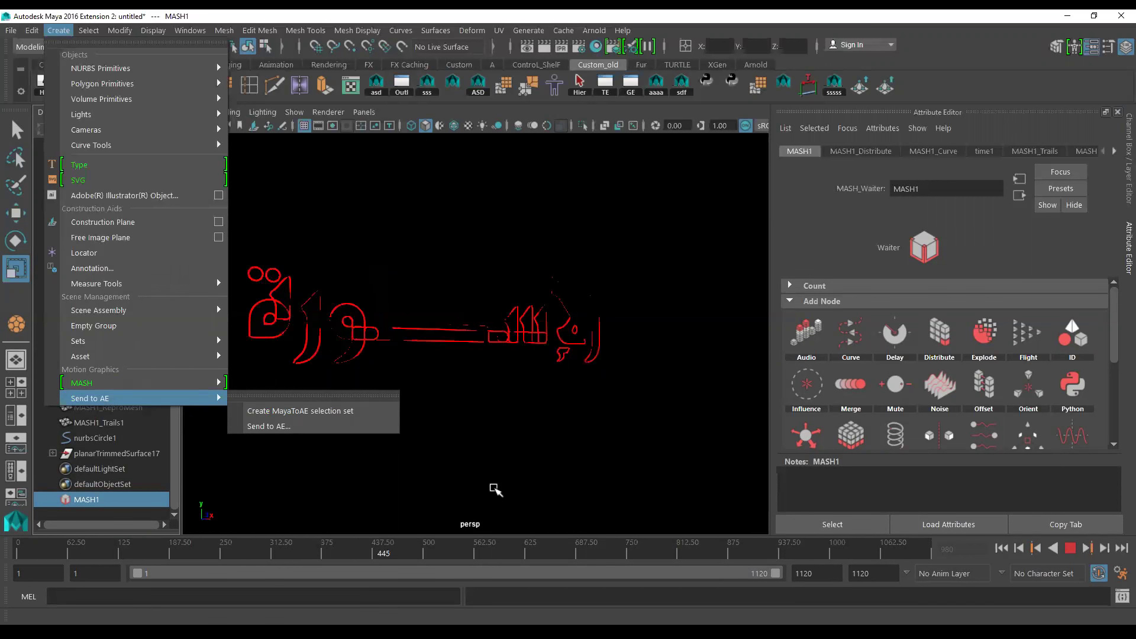
Reopen the recent scene E.mb, saving the unsaved untitled scene when warned
left_click(500, 484)
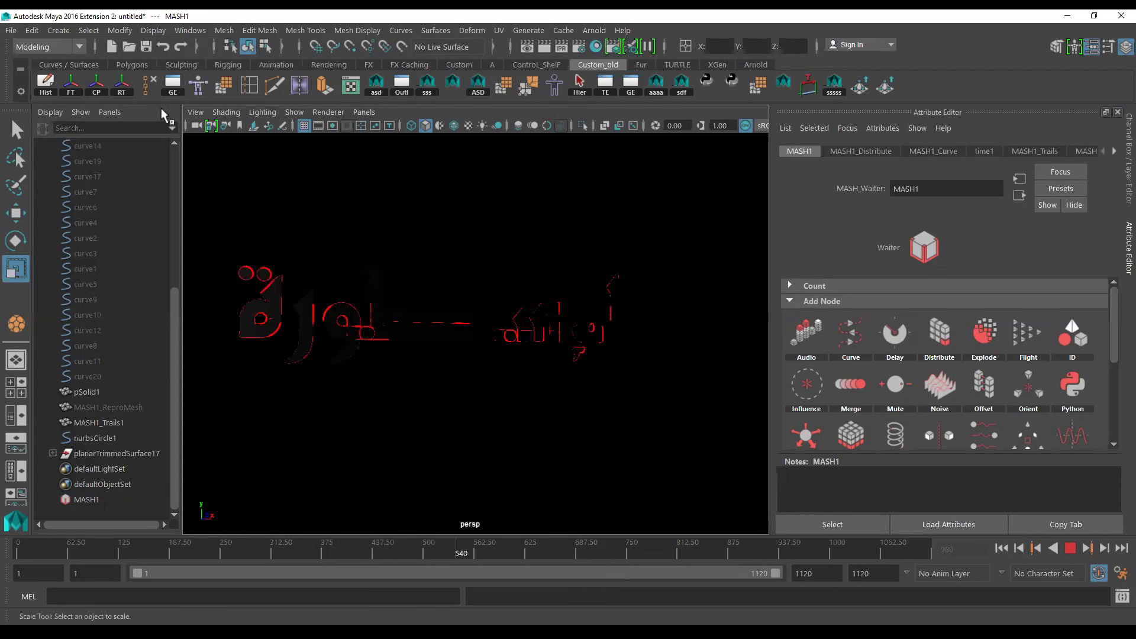
left_click(10, 31)
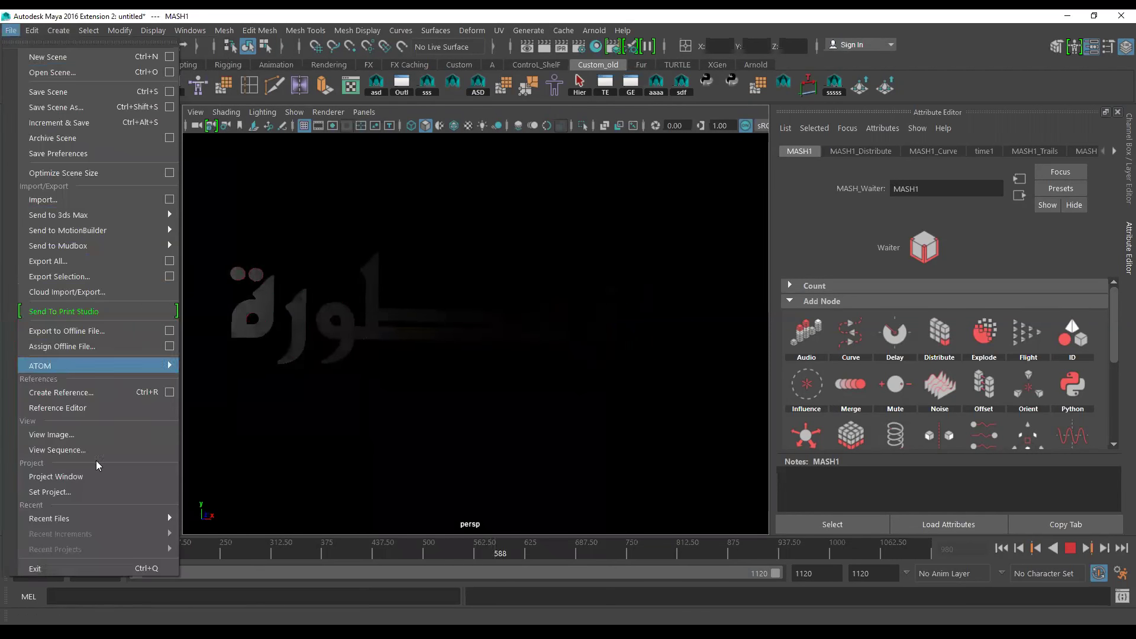
mouse_move(71, 518)
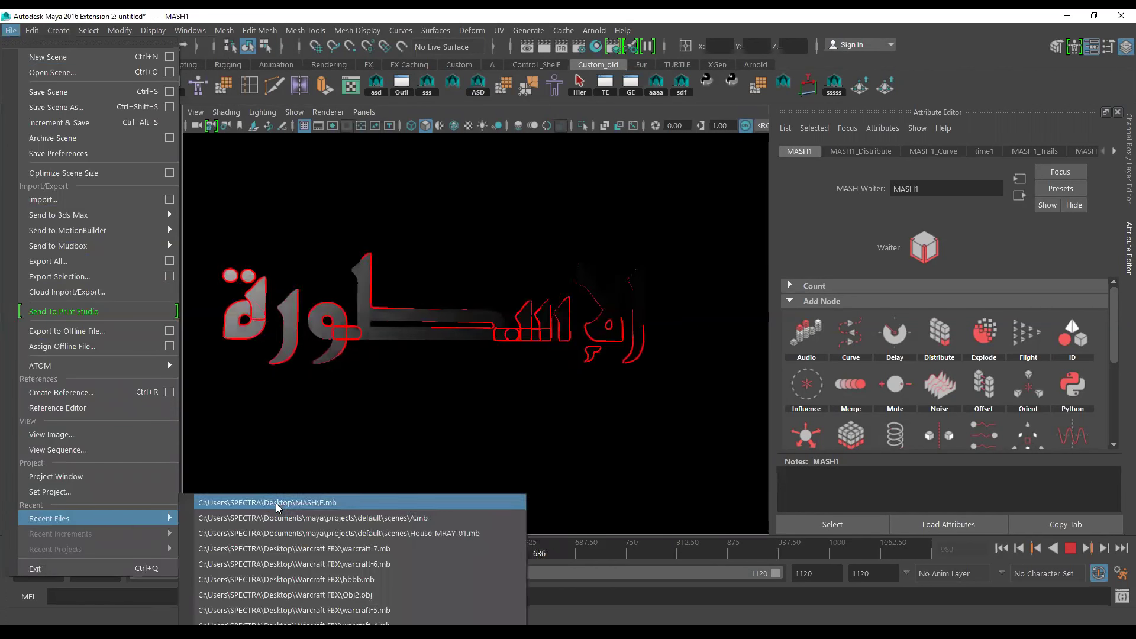
left_click(283, 503)
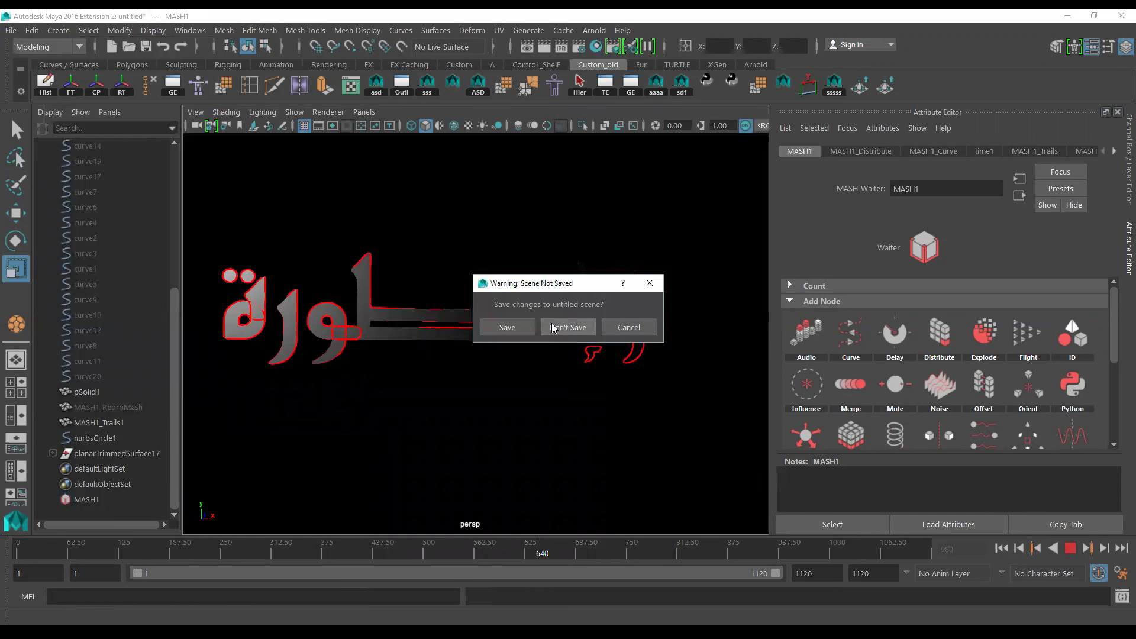
left_click(523, 327)
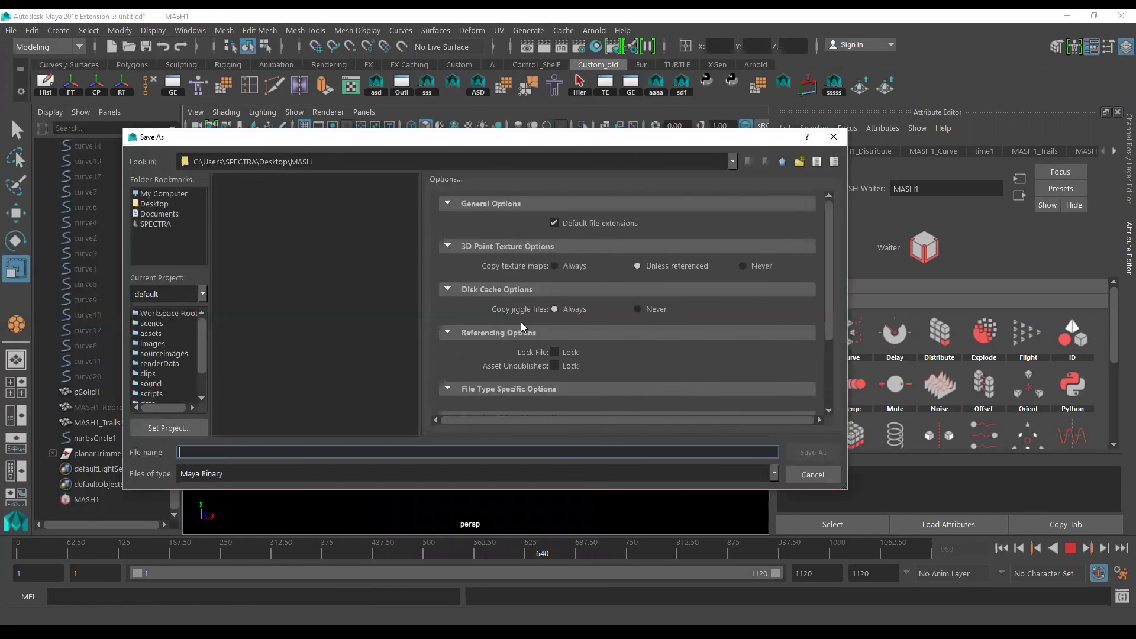
left_click(235, 181)
type("e2")
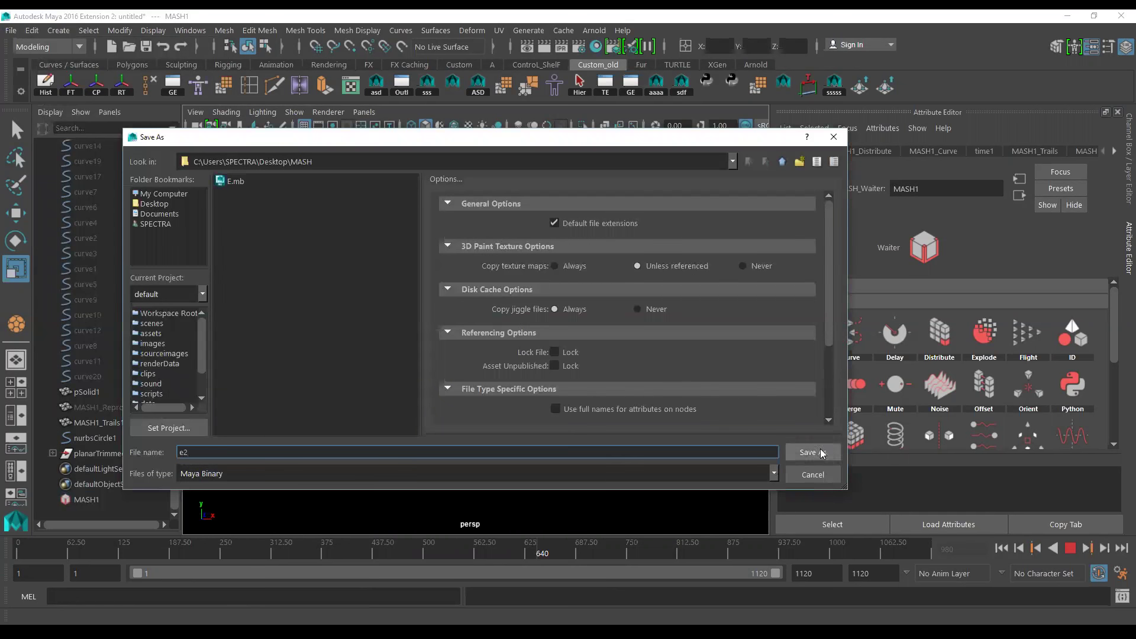
left_click(813, 452)
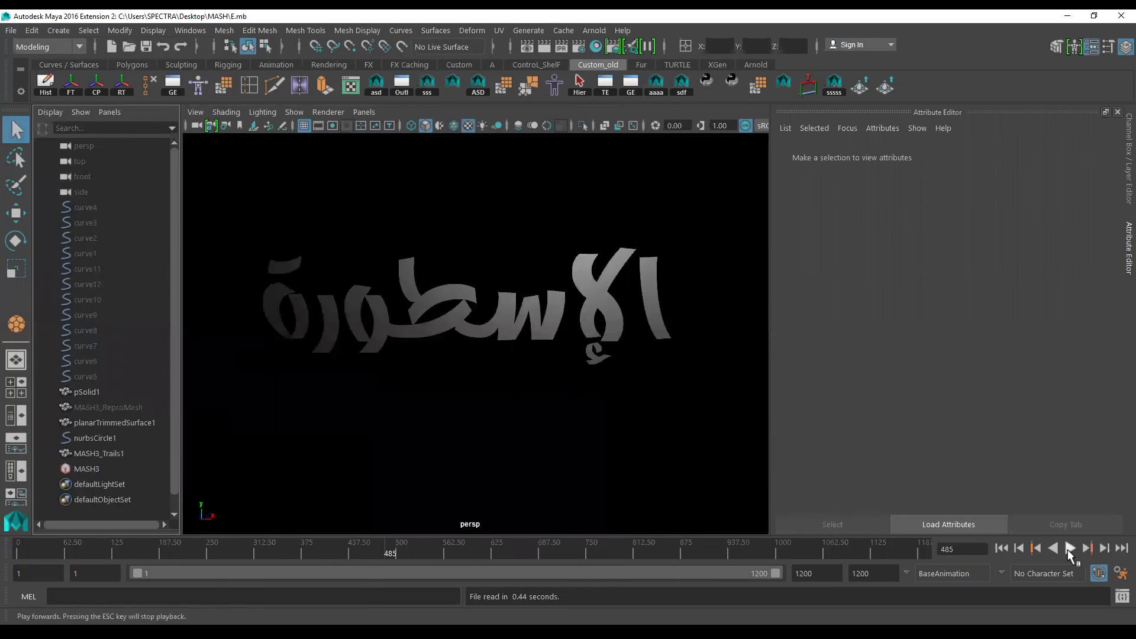
Play the reopened E.mb animation showing the grey extruded Arabic word with MASH3
left_click(1069, 548)
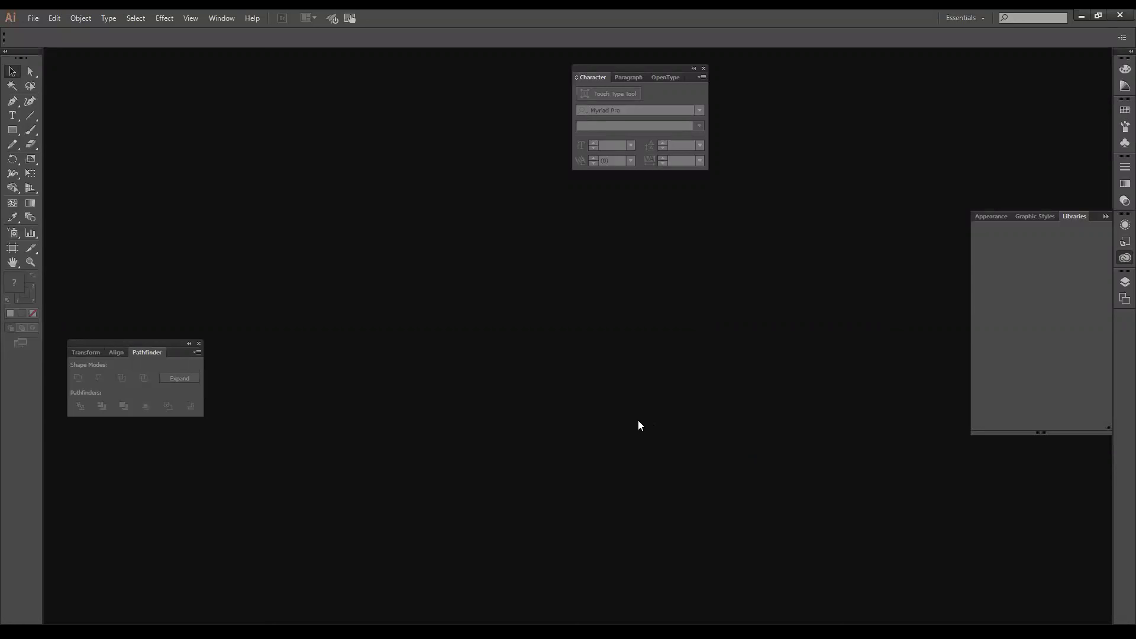
Create a new Illustrator document with the default CMYK portrait settings
left_click(34, 19)
left_click(542, 369)
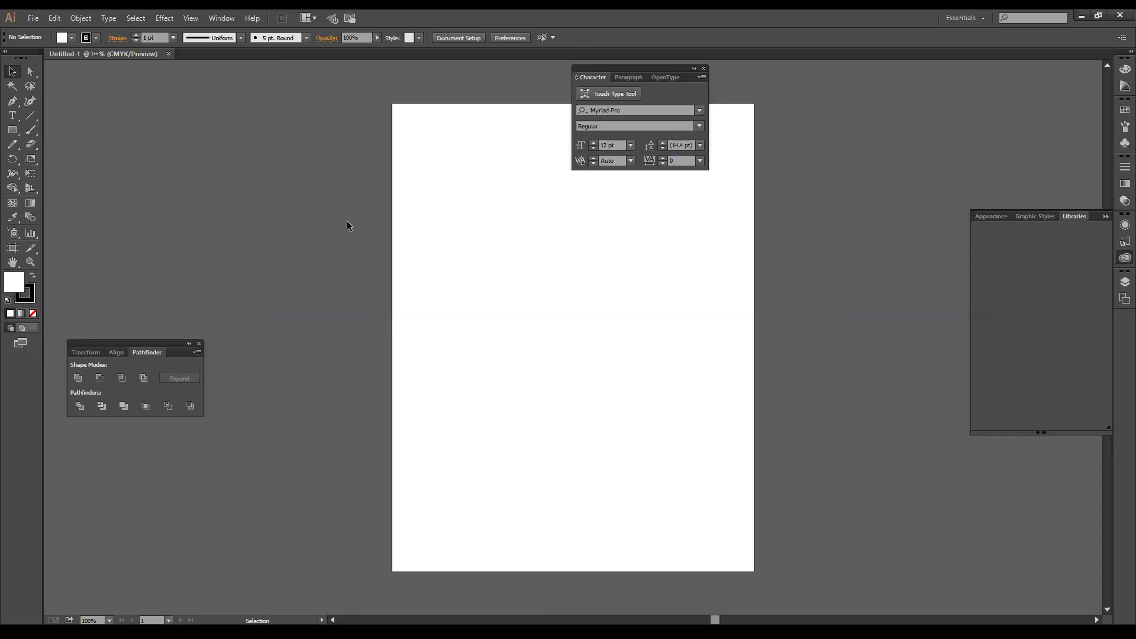
Type the Arabic word 'لااسطورة' on the artboard and scale it to about 93 pt
scroll(639, 297, "up", 1)
scroll(639, 297, "up", 1)
scroll(640, 301, "down", 1)
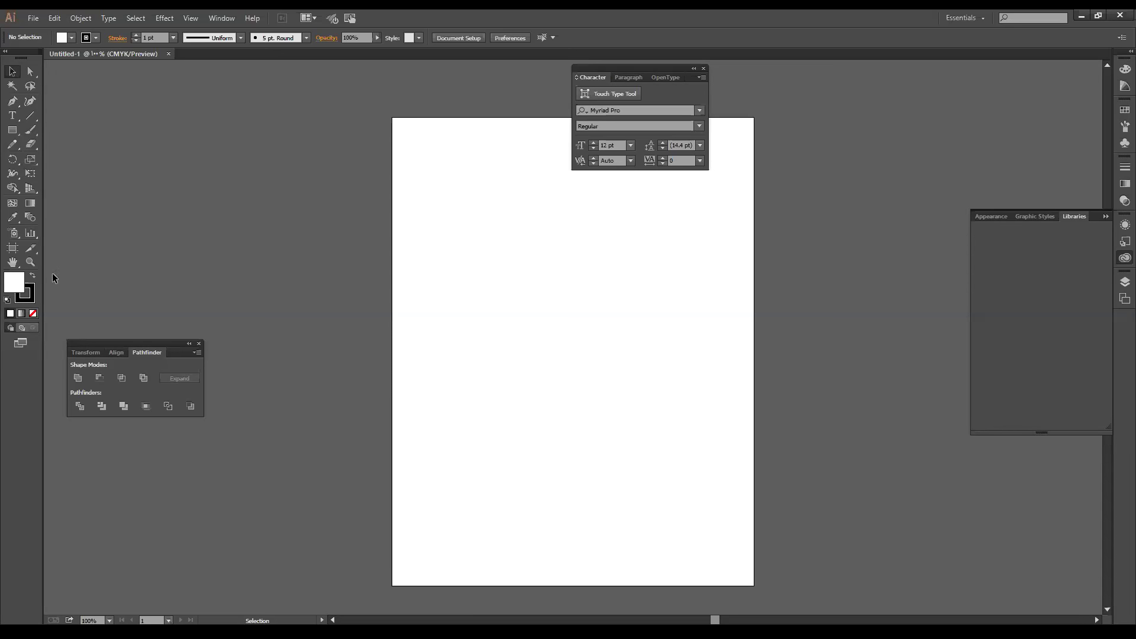
left_click(12, 115)
left_click(620, 329)
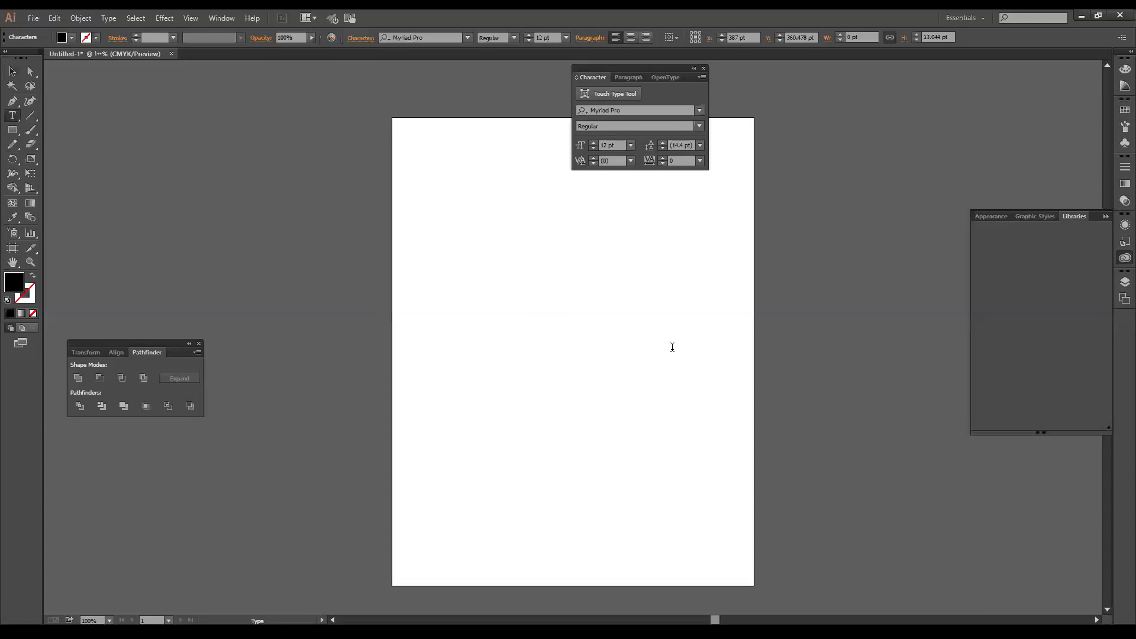
scroll(671, 346, "up", 3, "alt")
type("hg")
key("BackSpace")
key("BackSpace")
type("لااسطورة")
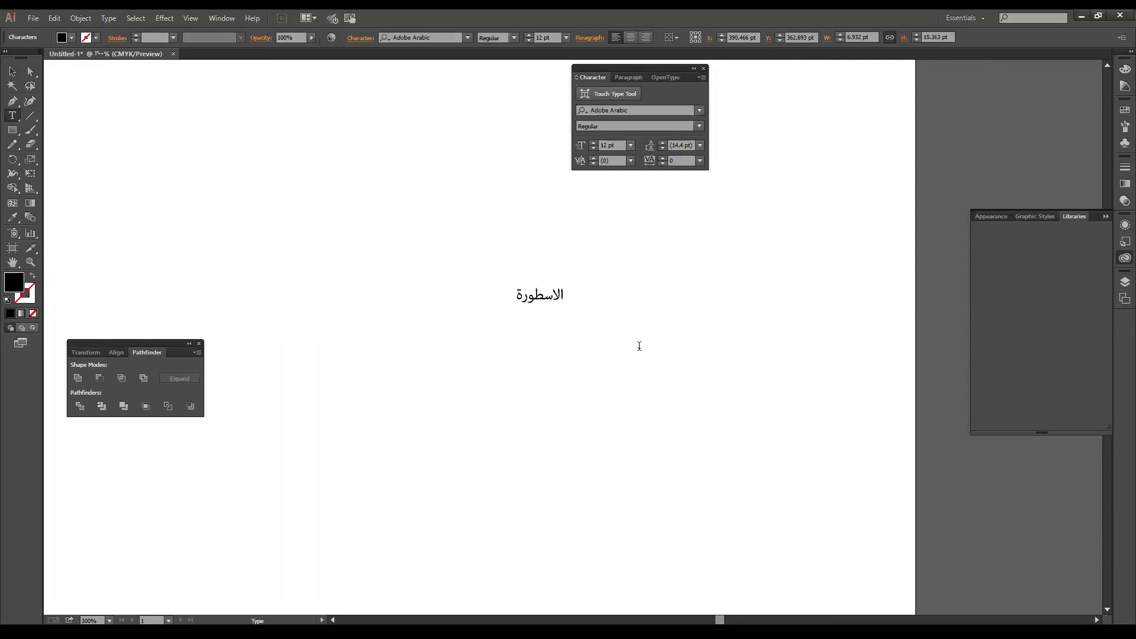
left_click(13, 72)
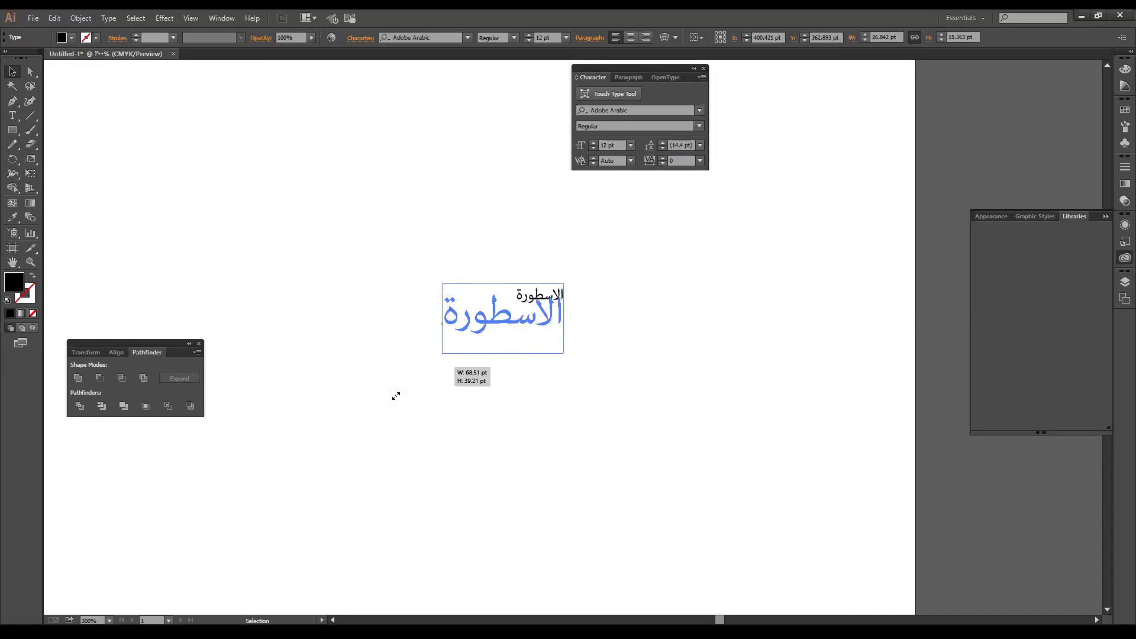
left_click_drag(517, 311, 273, 449)
left_click_drag(564, 285, 631, 225)
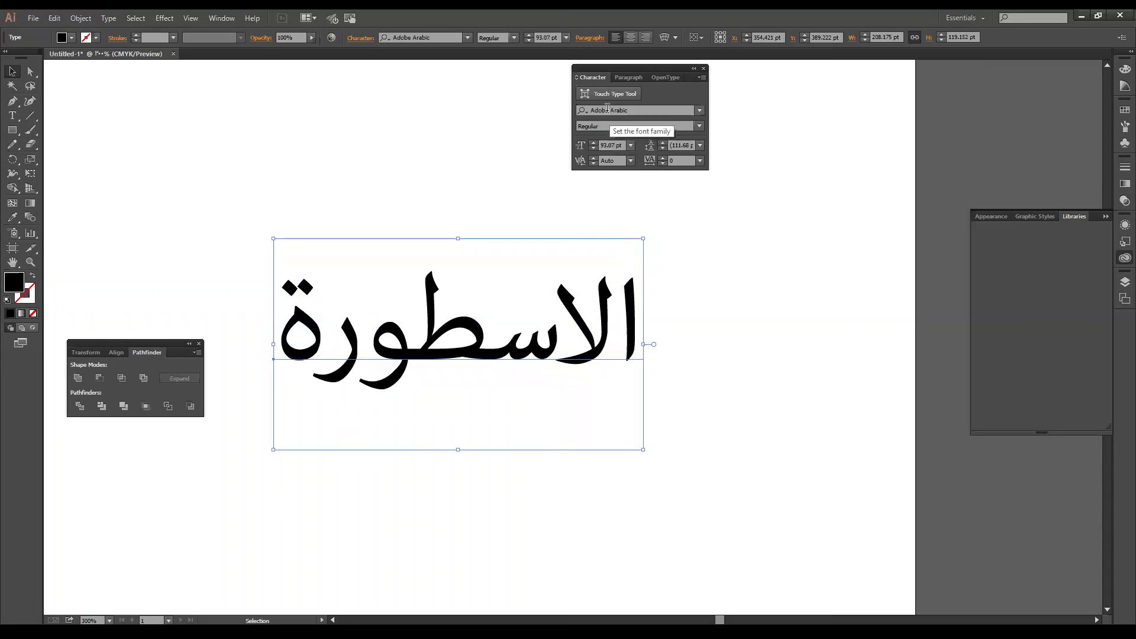
Apply the AF_Tabook font to the word and move it right toward the page centre
left_click(700, 111)
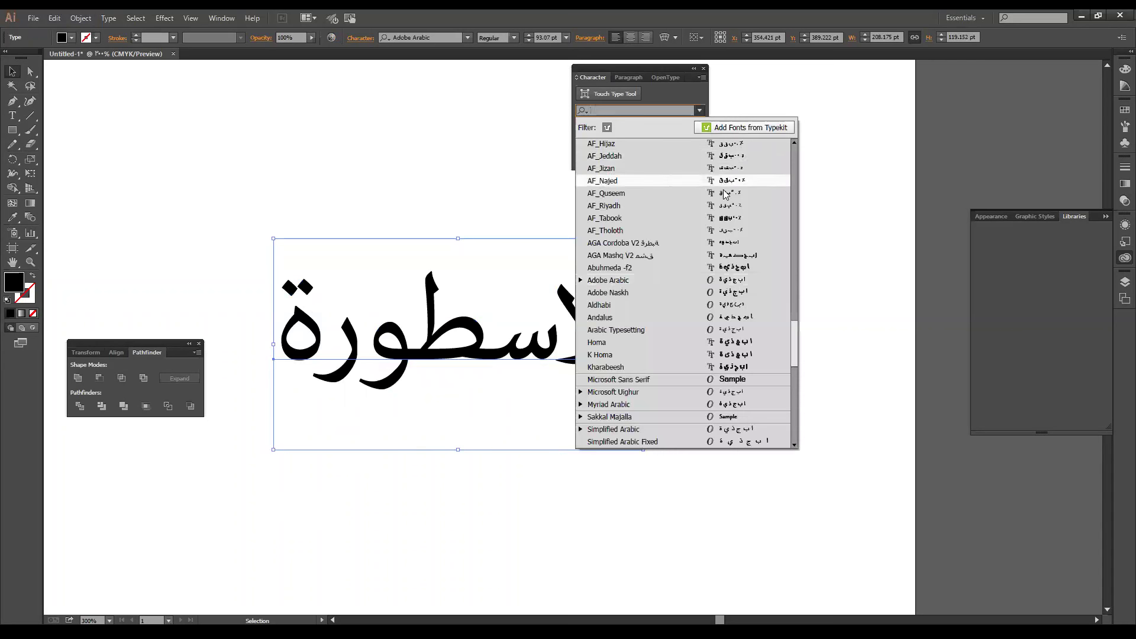
scroll(726, 195, "down", 10)
scroll(726, 195, "up", 10)
scroll(726, 195, "up", 3)
scroll(726, 201, "down", 10)
scroll(725, 210, "down", 8)
scroll(726, 219, "down", 10)
scroll(730, 255, "down", 3)
scroll(739, 284, "down", 2)
left_click(729, 282)
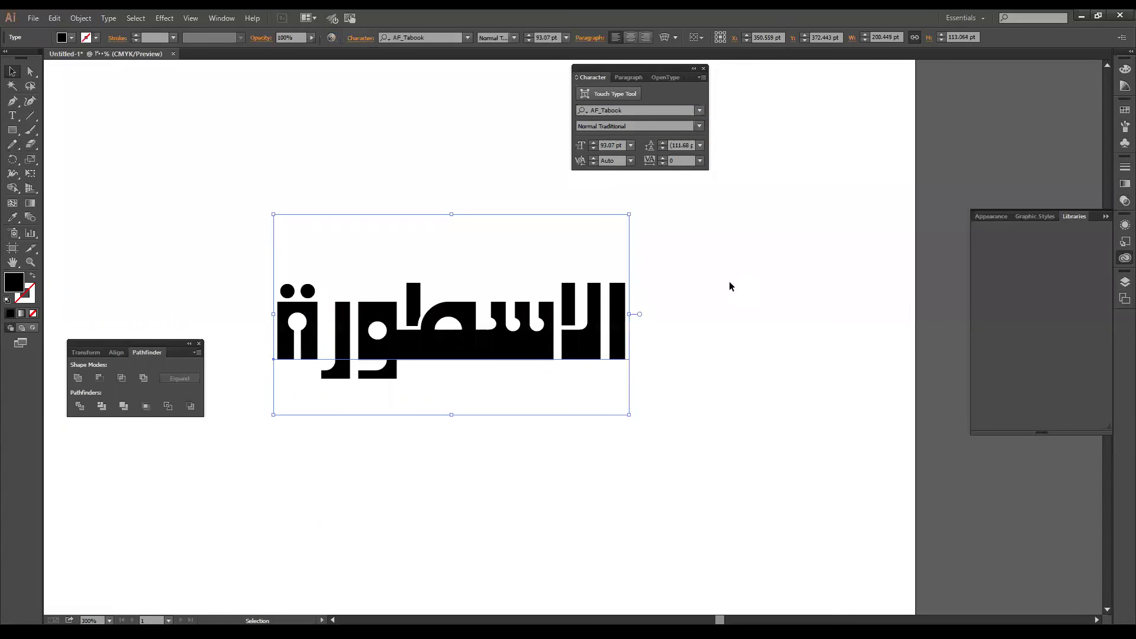
left_click_drag(507, 354, 569, 344)
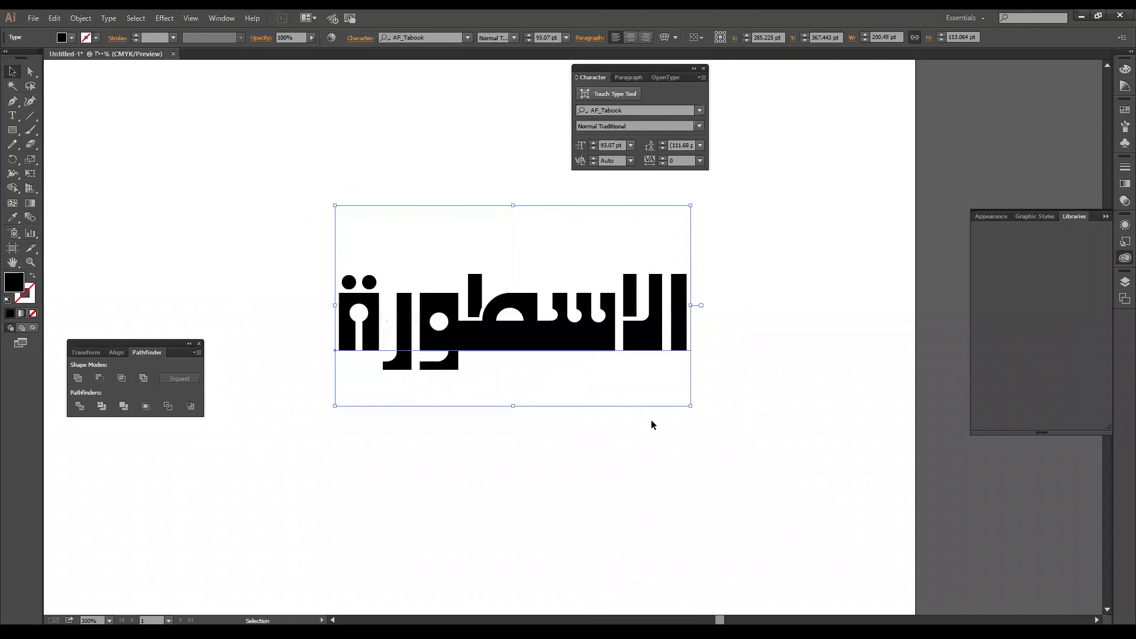
Switch the word's font to AGA Cordoba V2 Bold and shift it up and right
left_click(675, 449)
left_click(574, 346)
left_click(621, 110)
key("Down")
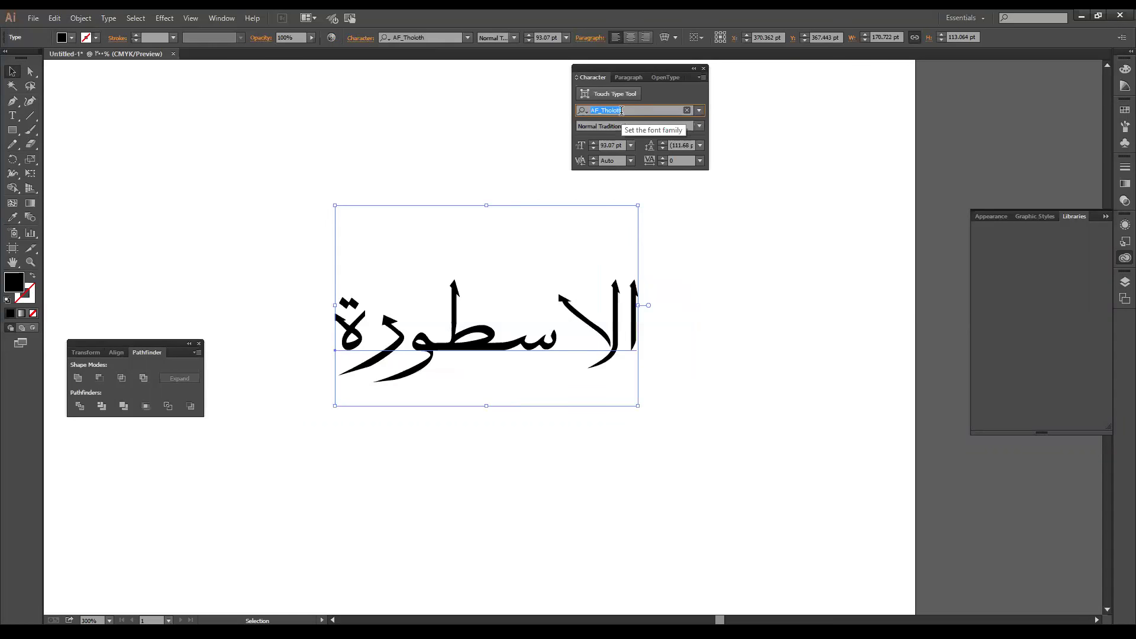
key("Down")
key("Return")
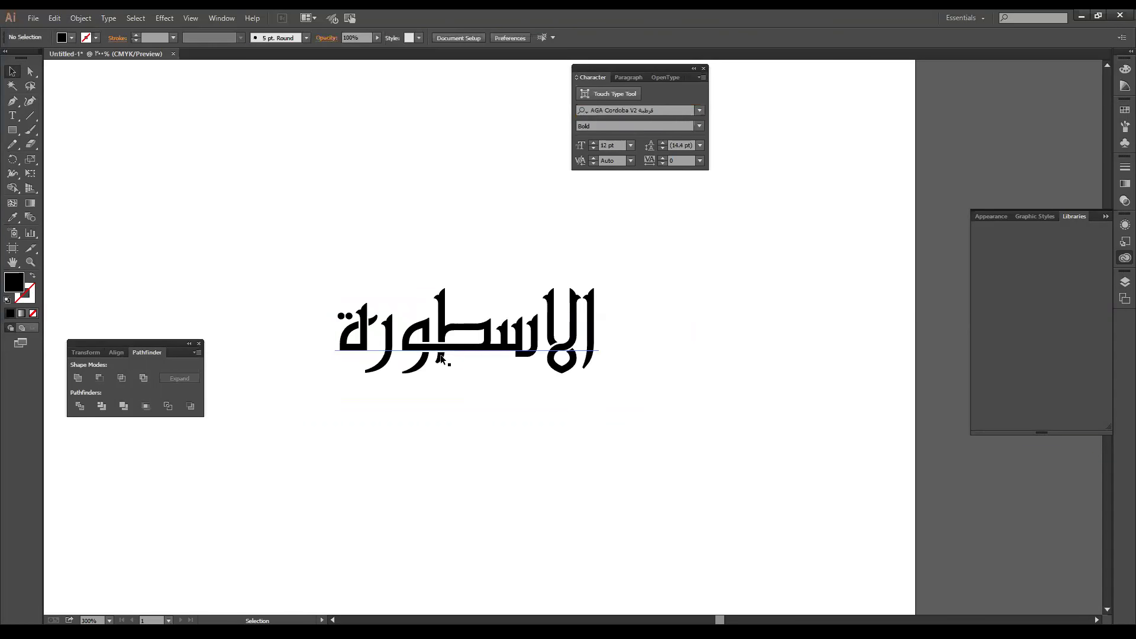
mouse_move(443, 346)
left_mouse_down("ctrl")
mouse_move(514, 249)
mouse_move(527, 285)
mouse_move(520, 367)
left_mouse_up("ctrl")
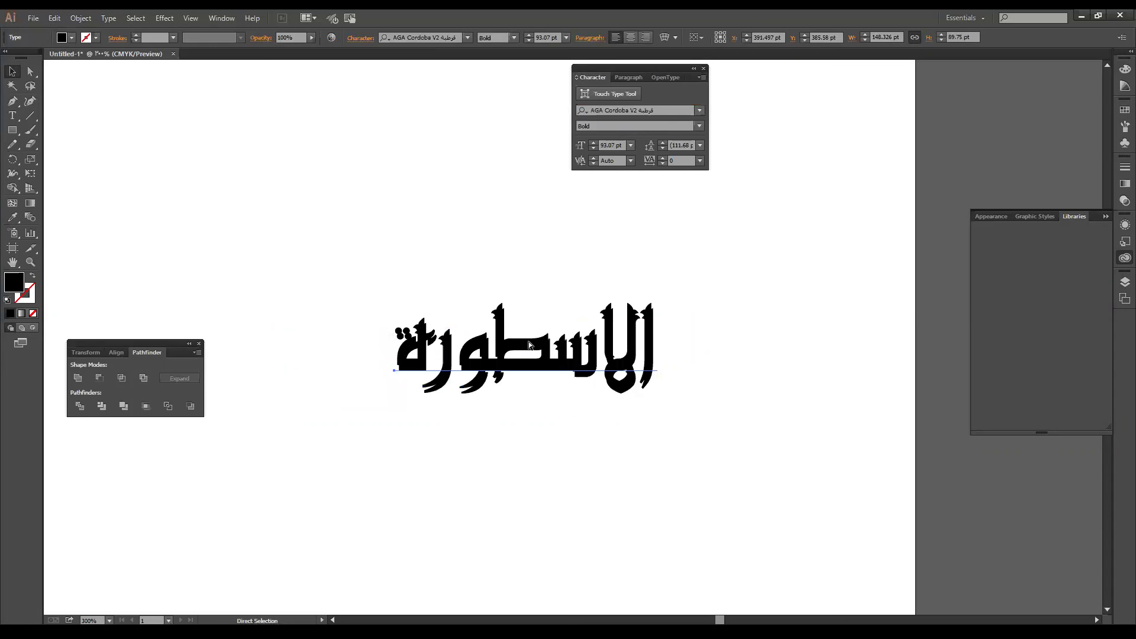
Alt-drag a duplicate of the Arabic word and position it just below the original
left_click_drag(521, 367, 513, 500, "alt")
left_click_drag(509, 341, 483, 284)
left_click_drag(562, 443, 547, 377)
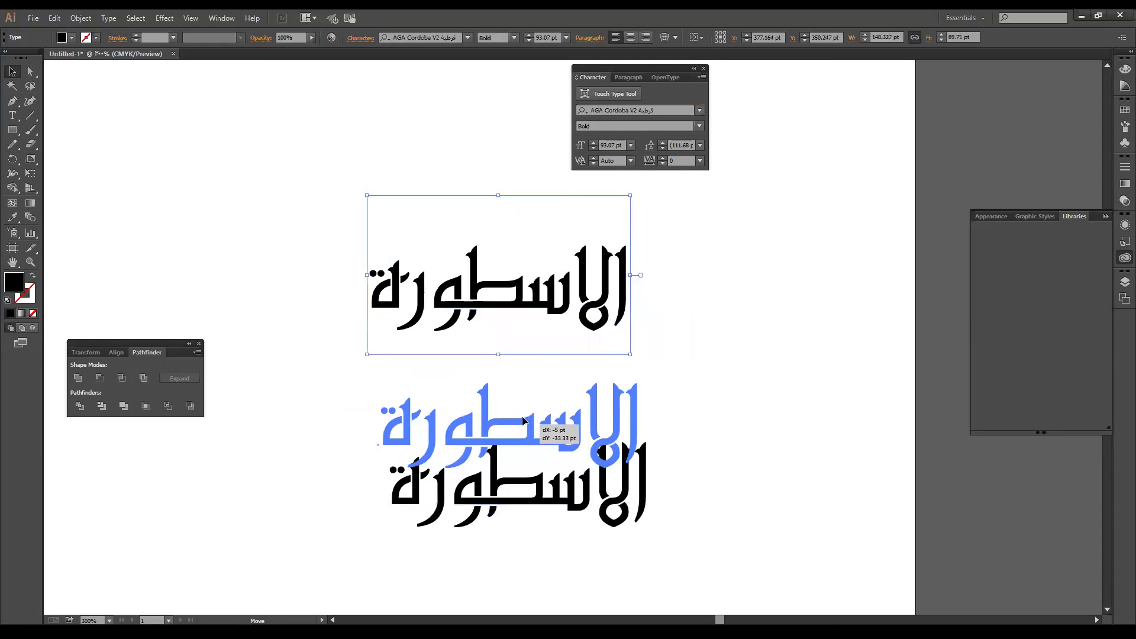
left_click(486, 289)
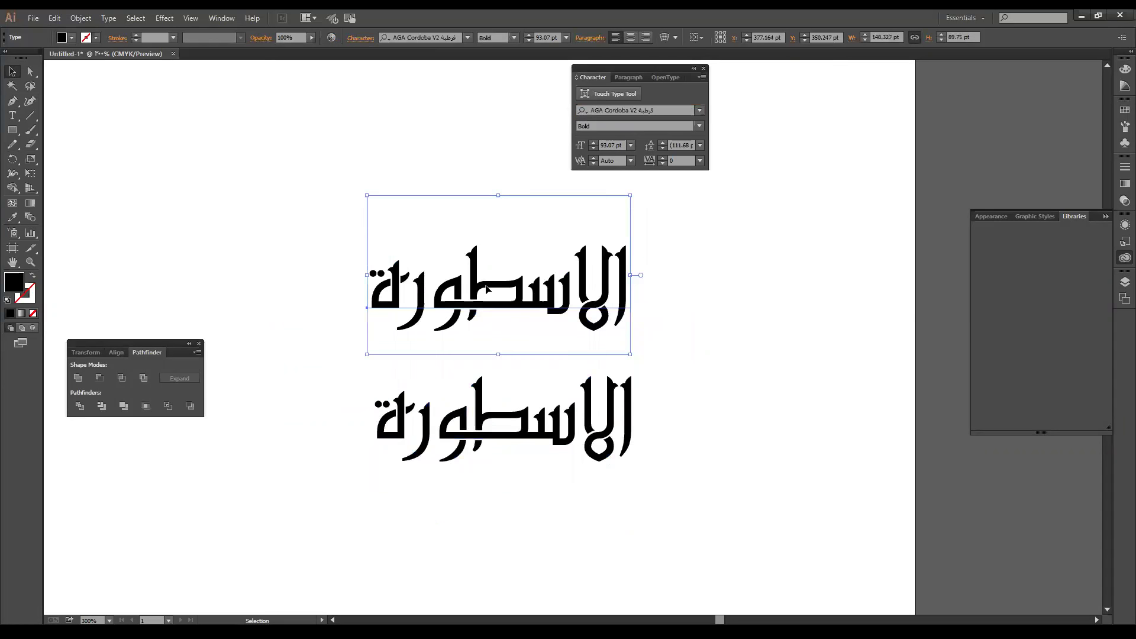
key("a")
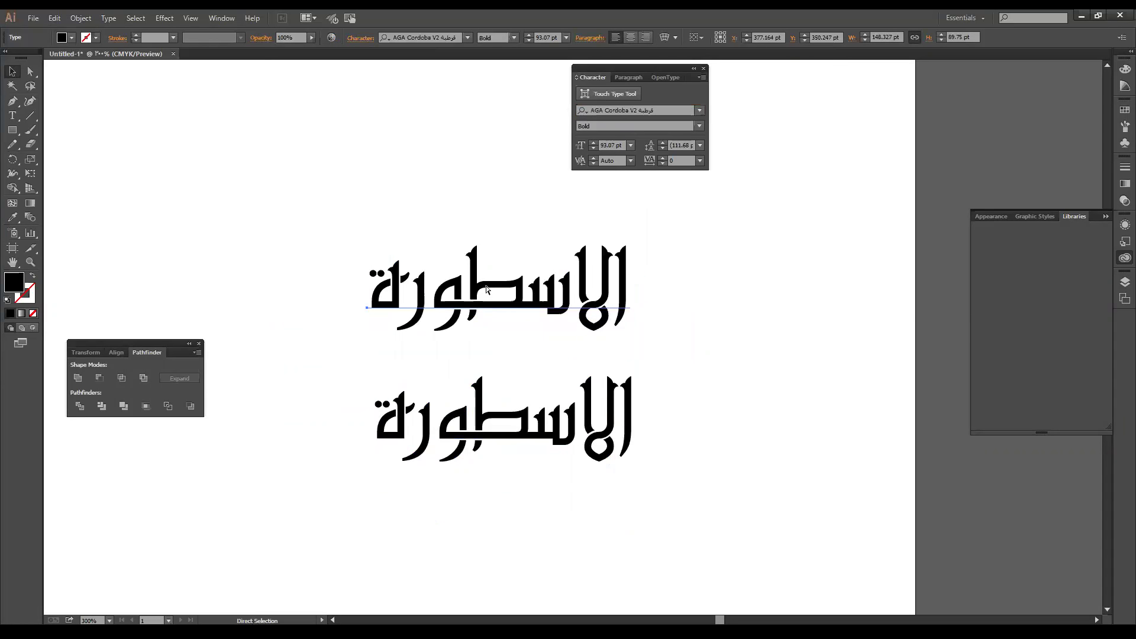
key("v")
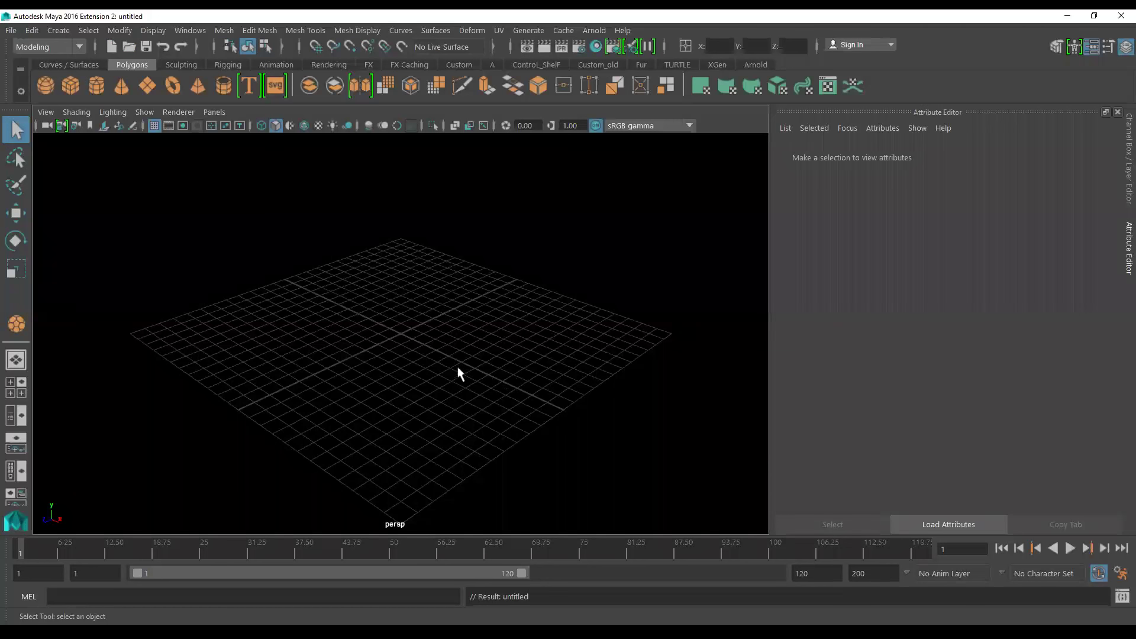
Orbit and dolly the empty perspective view, then create an SVG mesh from the Polygons shelf
mouse_move(519, 400)
left_mouse_down("alt")
mouse_move(417, 344)
mouse_move(431, 373)
mouse_move(469, 395)
mouse_move(487, 379)
left_mouse_up("alt")
mouse_move(487, 379)
right_mouse_down("alt")
mouse_move(469, 355)
mouse_move(482, 386)
mouse_move(488, 356)
right_mouse_up("alt")
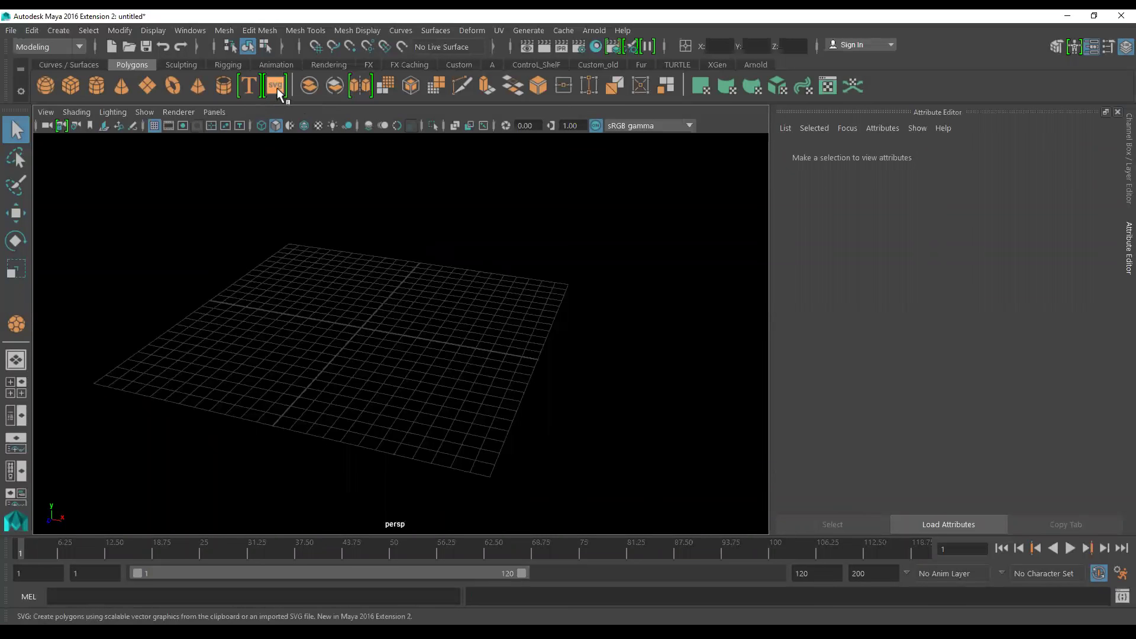
left_click(276, 88)
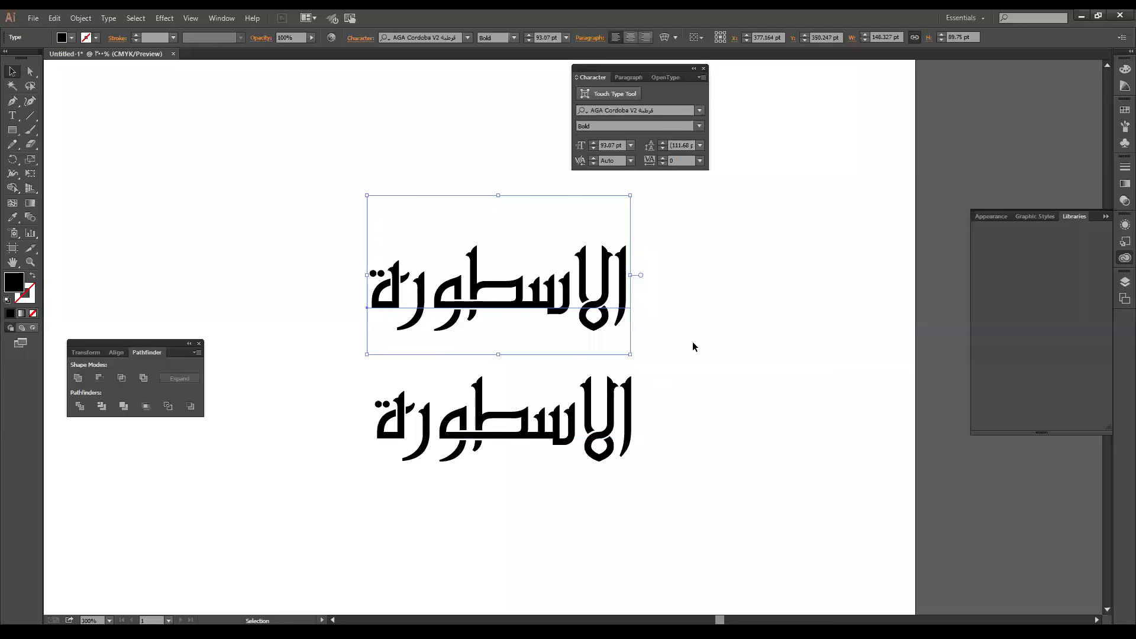
Nudge the upper Arabic word slightly higher and convert it to outlines
left_click(682, 378)
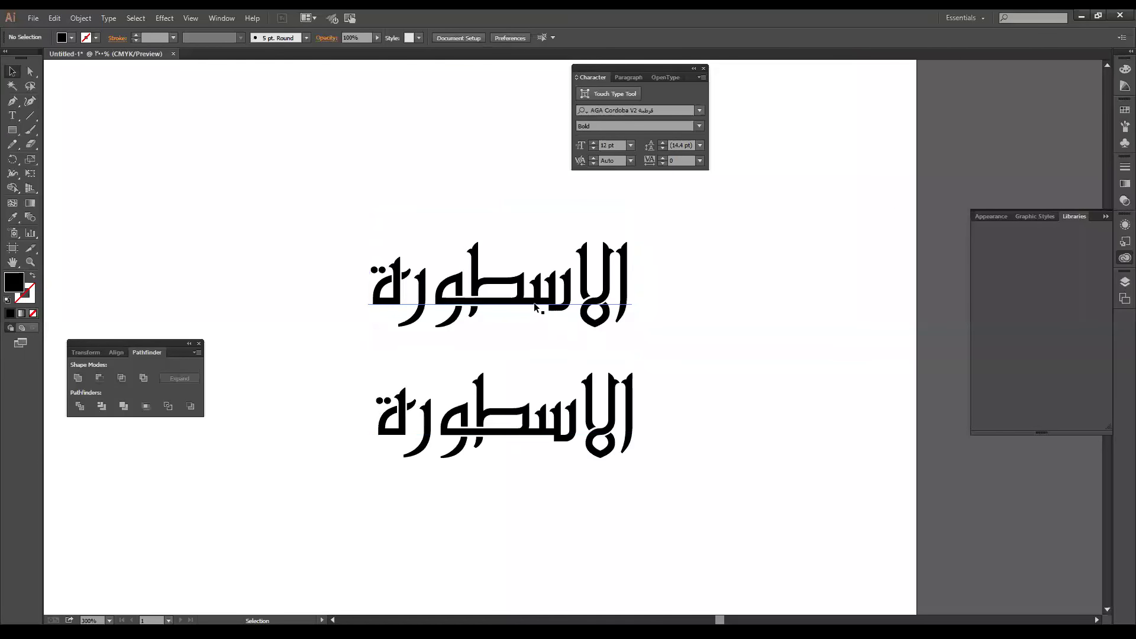
left_click(534, 305)
left_click_drag(535, 304, 532, 288)
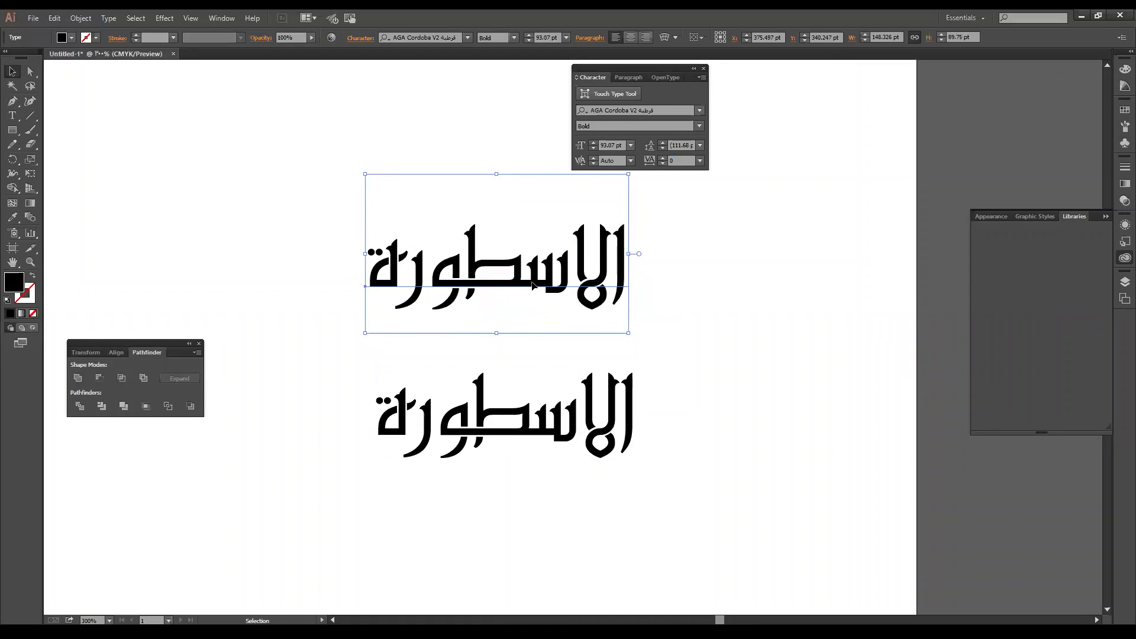
right_click(532, 286)
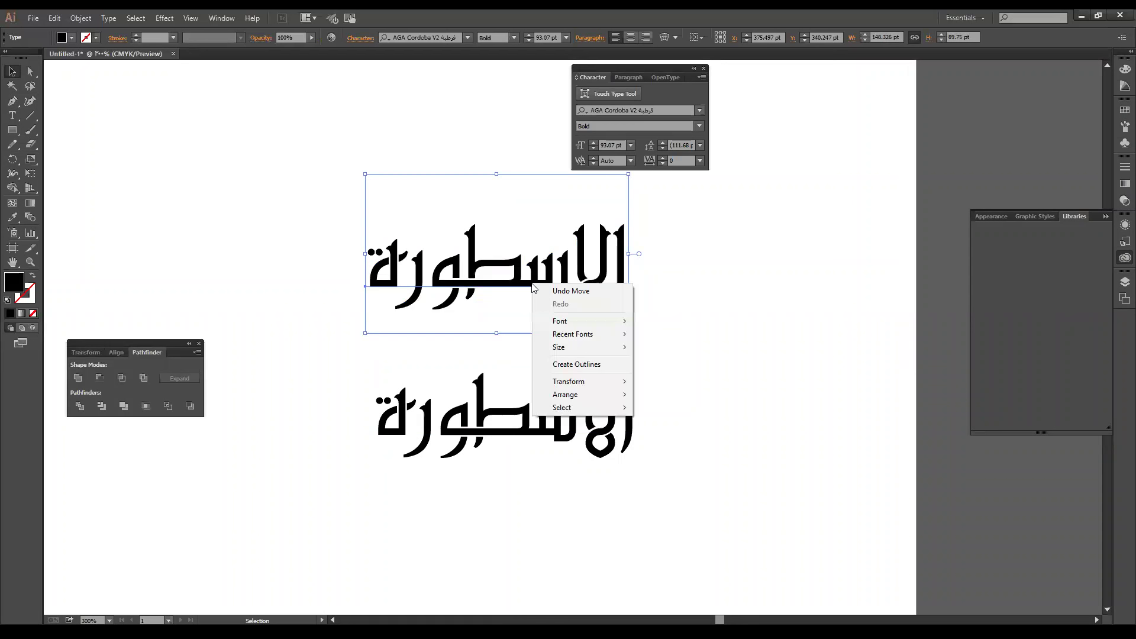
left_click(614, 364)
Inspect the outlined letters' anchors, fit the artboard back into view, and select the outlined group
left_click(679, 306)
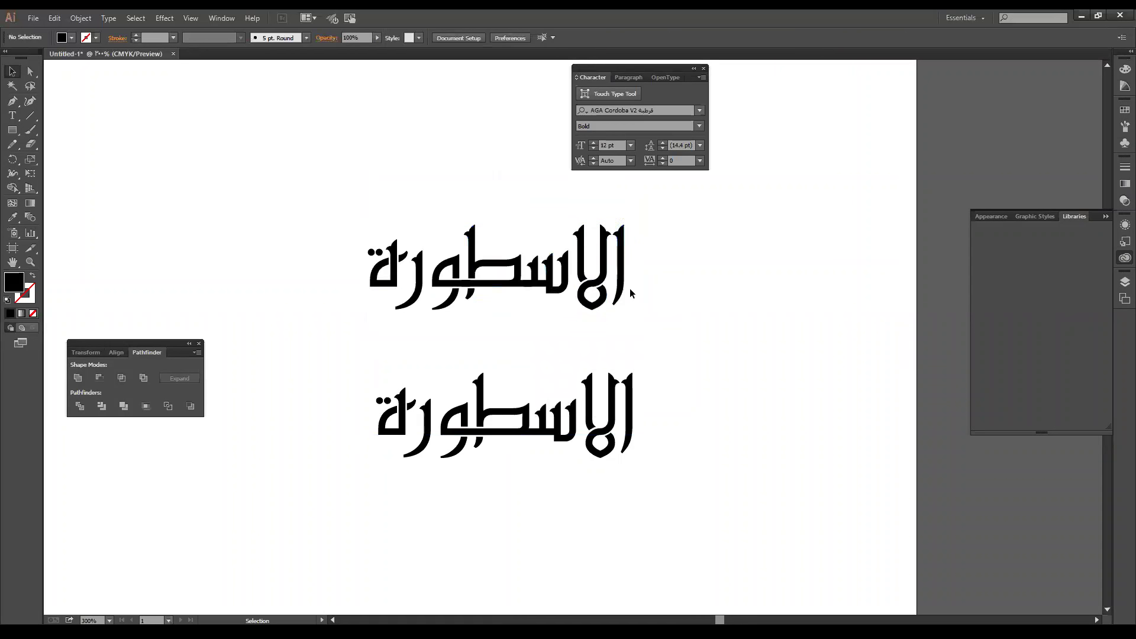
scroll(526, 274, "up", 5, "alt")
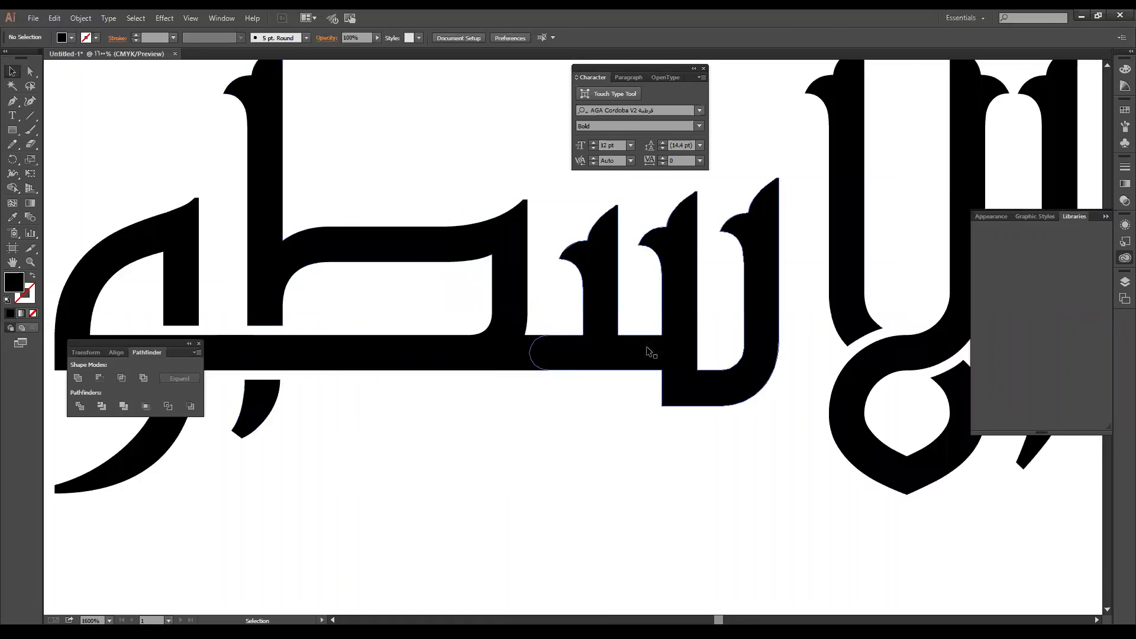
left_click(498, 264)
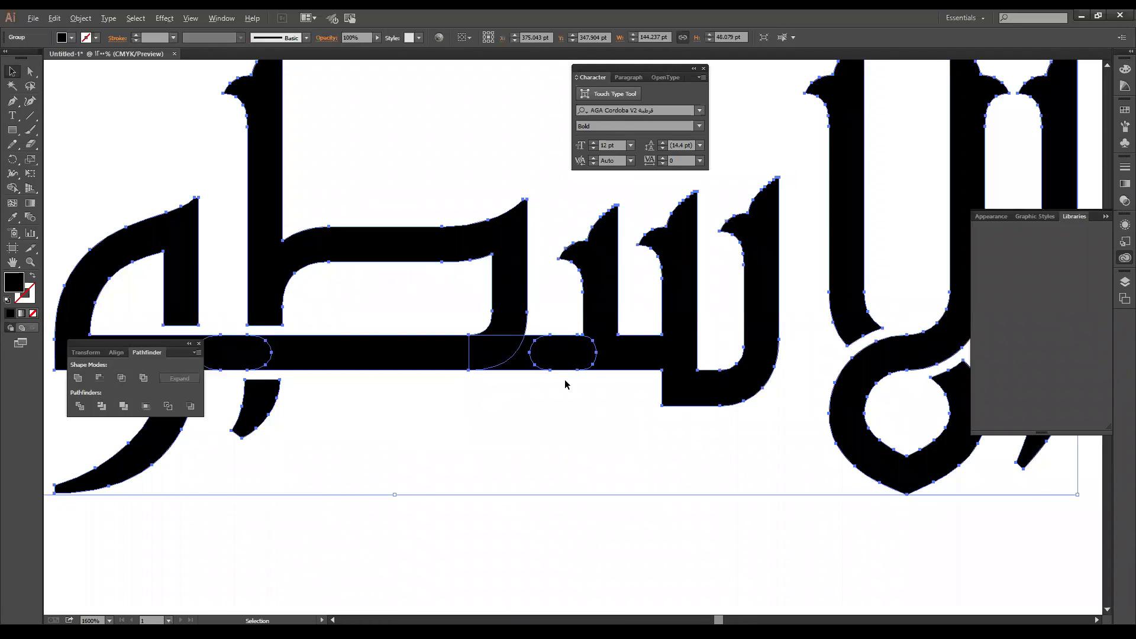
key("ctrl+0")
left_click(704, 388)
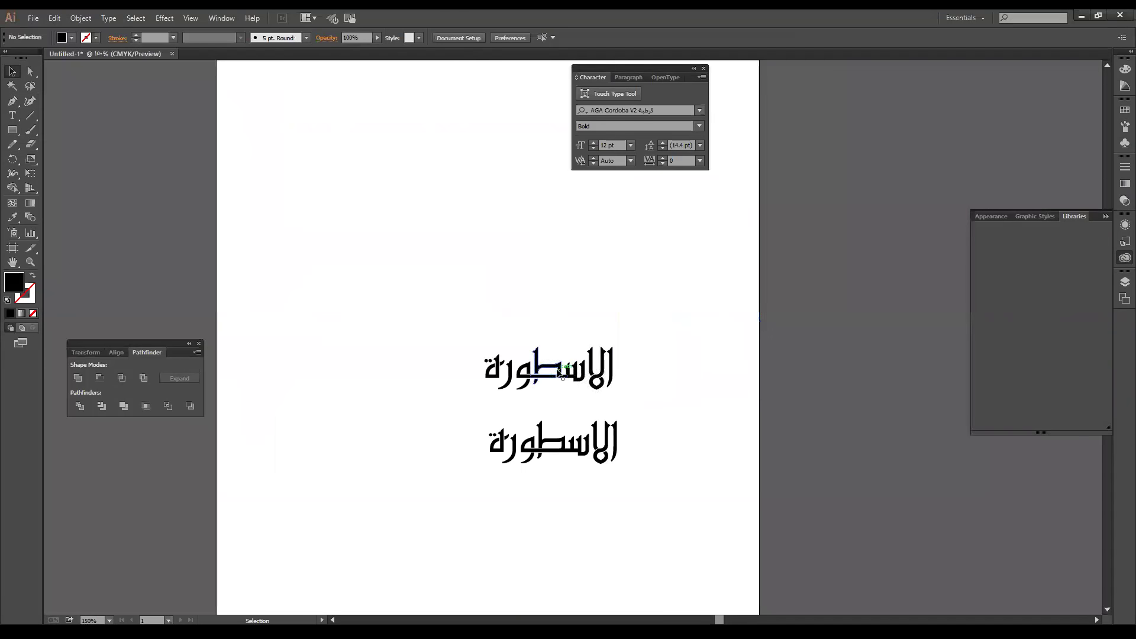
left_click(567, 376)
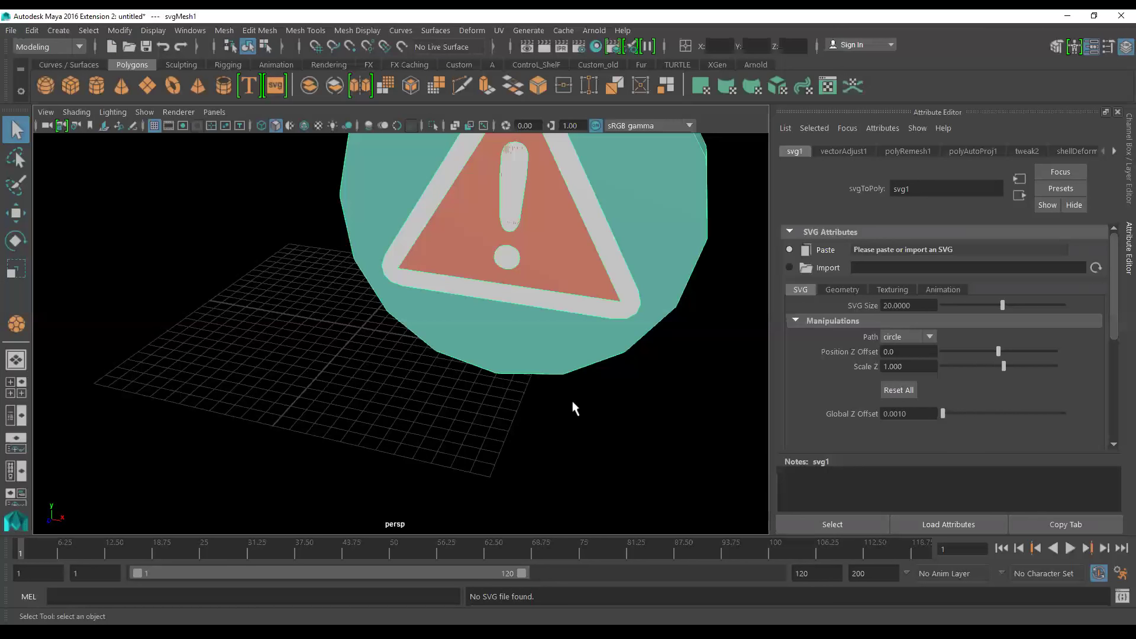
Paste the copied Arabic outlines into svg1, replacing the warning-sign placeholder with extruded lettering
left_click_drag(438, 353, 274, 249, "alt")
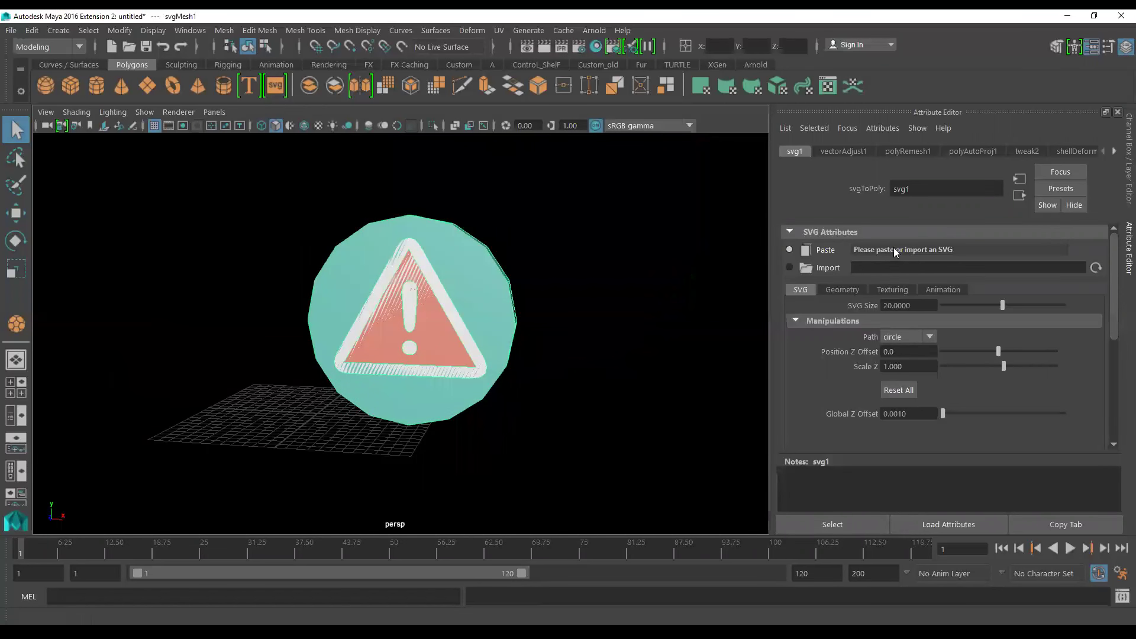
left_click(805, 247)
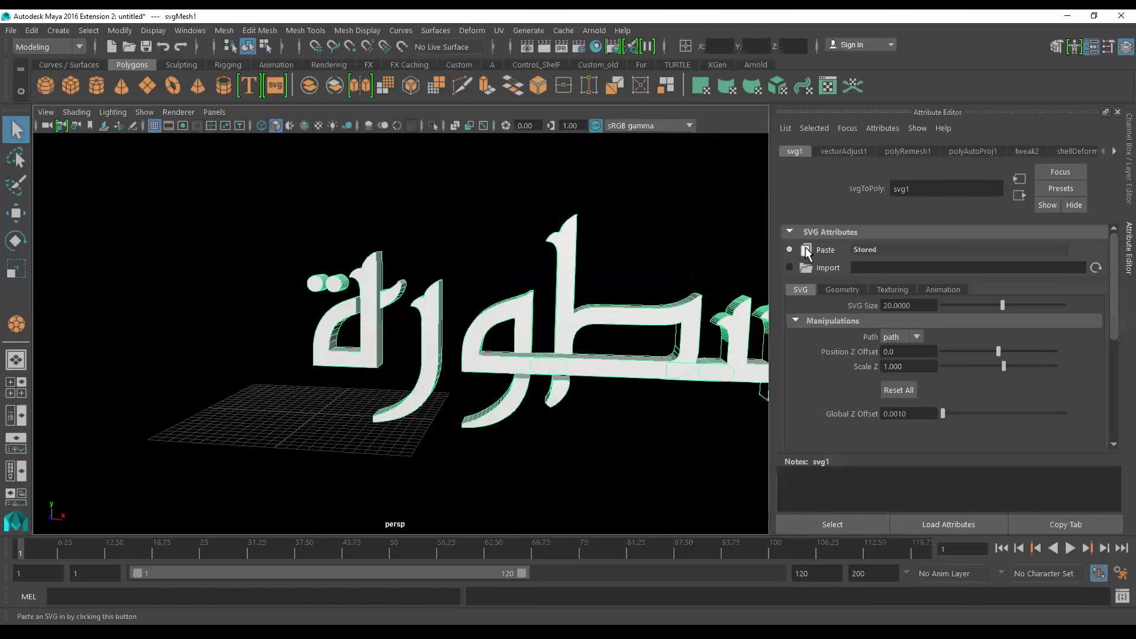
mouse_move(602, 452)
left_mouse_down("alt")
mouse_move(530, 413)
mouse_move(586, 401)
mouse_move(508, 431)
mouse_move(540, 459)
mouse_move(504, 424)
mouse_move(527, 451)
left_mouse_up("alt")
scroll(849, 404, "down", 2)
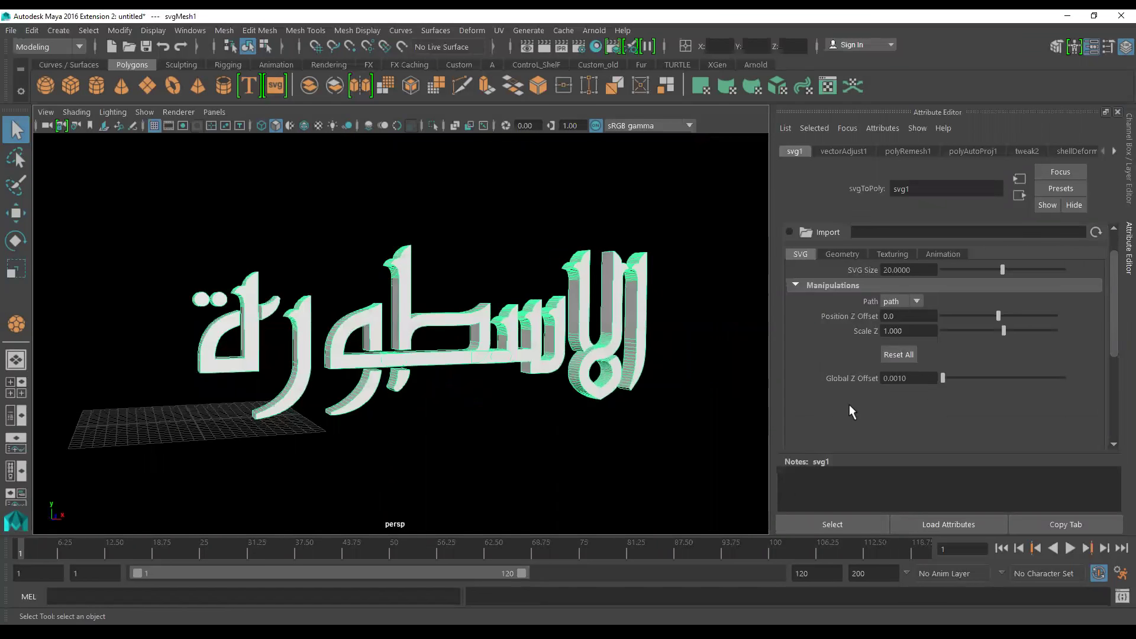
scroll(849, 403, "up", 2)
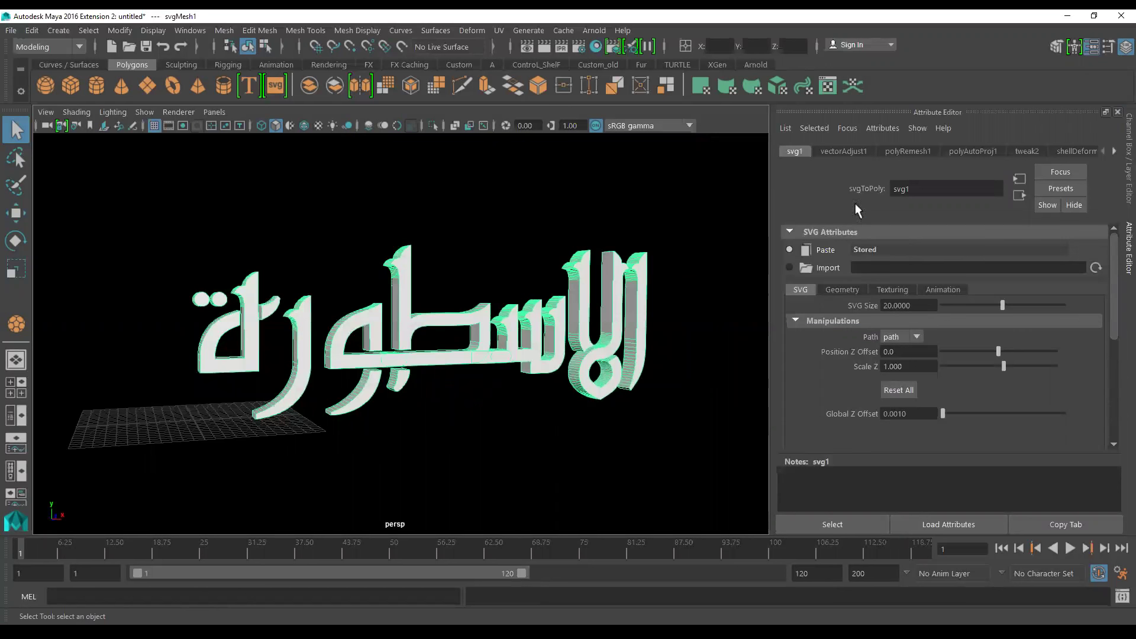
Toggle Enable Extrusion off and back on in the SVG mesh's Geometry settings
left_click(842, 289)
left_click(918, 335)
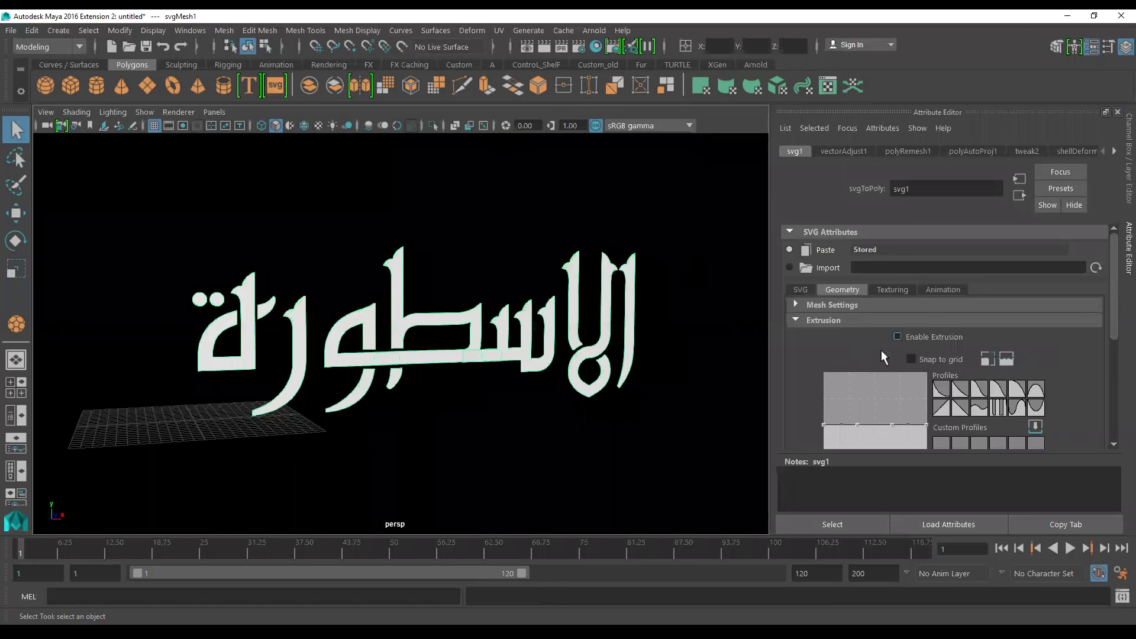
mouse_move(621, 431)
left_mouse_down("alt")
mouse_move(608, 431)
mouse_move(767, 371)
left_mouse_up("alt")
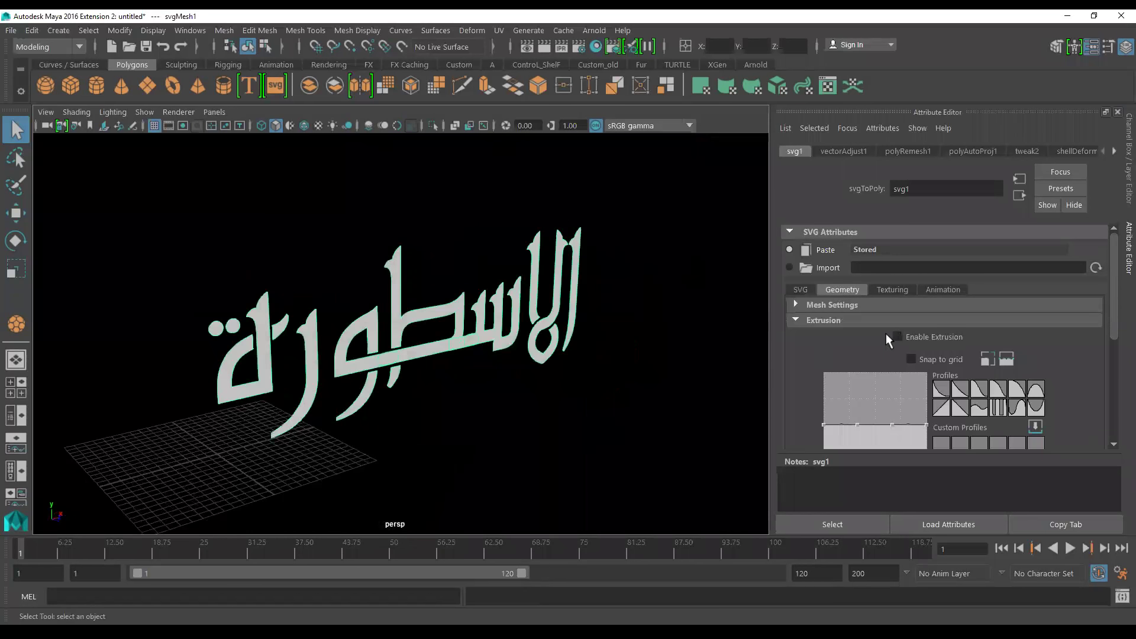
left_click(917, 339)
right_click_drag(618, 408, 875, 398, "alt")
scroll(888, 371, "down", 2)
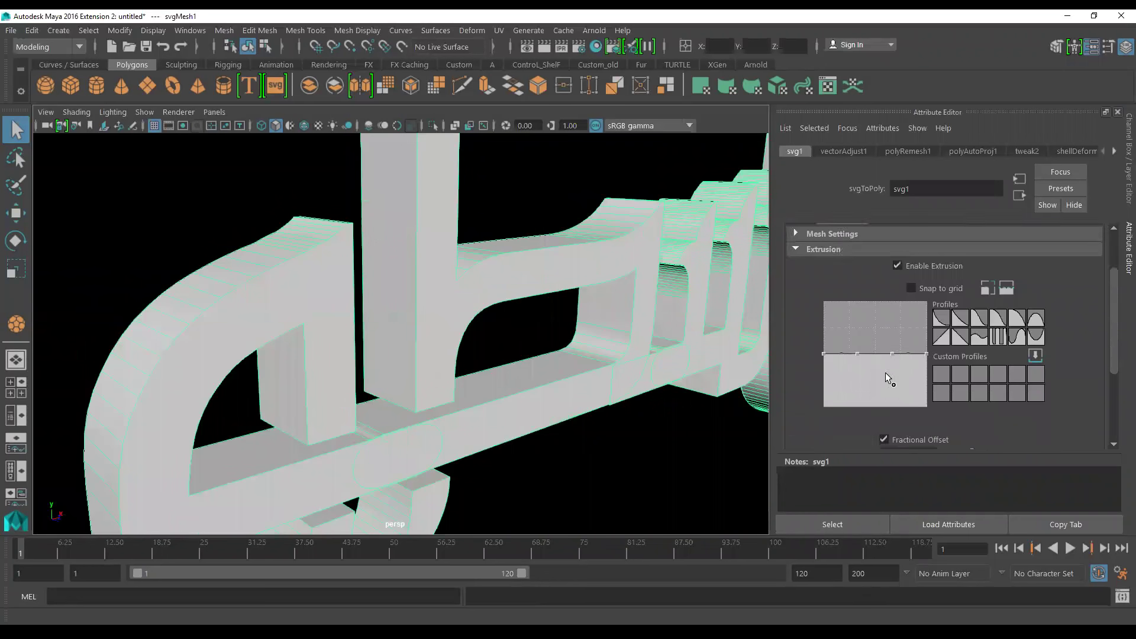
scroll(885, 371, "down", 3)
scroll(878, 389, "down", 2)
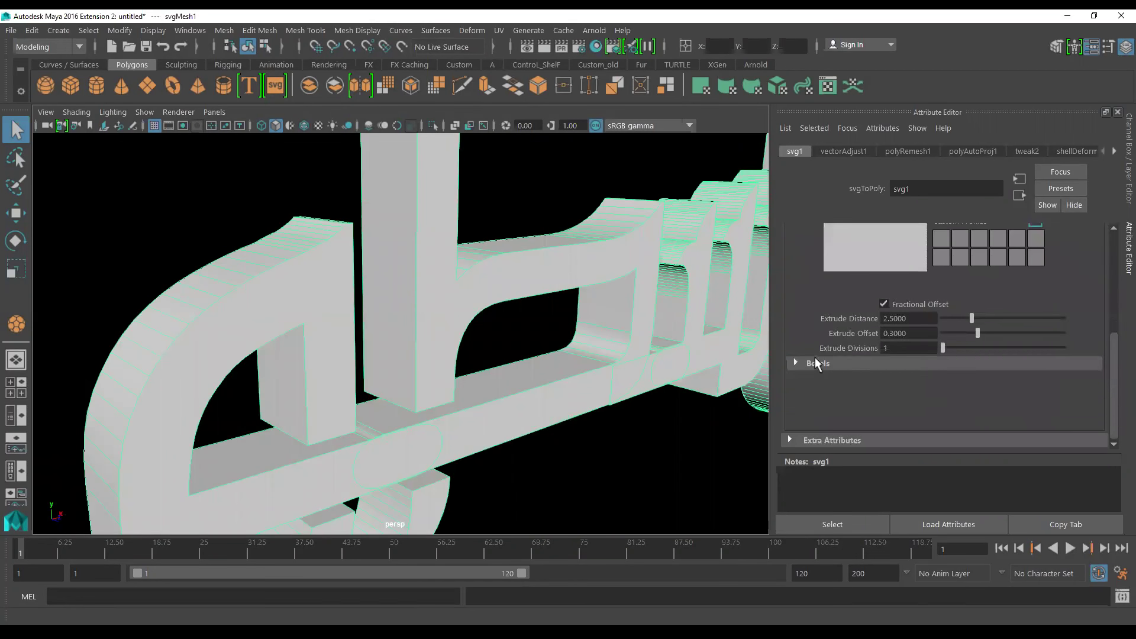
Enable Outer Bevel with Bevel Distance 0.4050, Extrude Offset 0.4538 and 6 Bevel Divisions
left_click(814, 361)
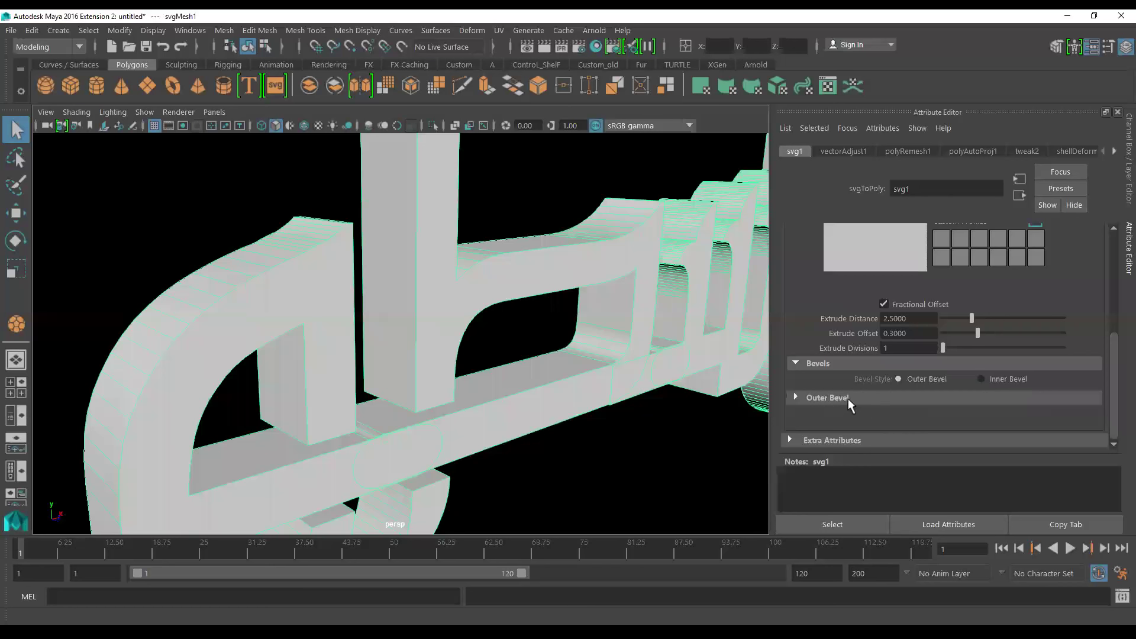
left_click(833, 396)
scroll(910, 358, "down", 4)
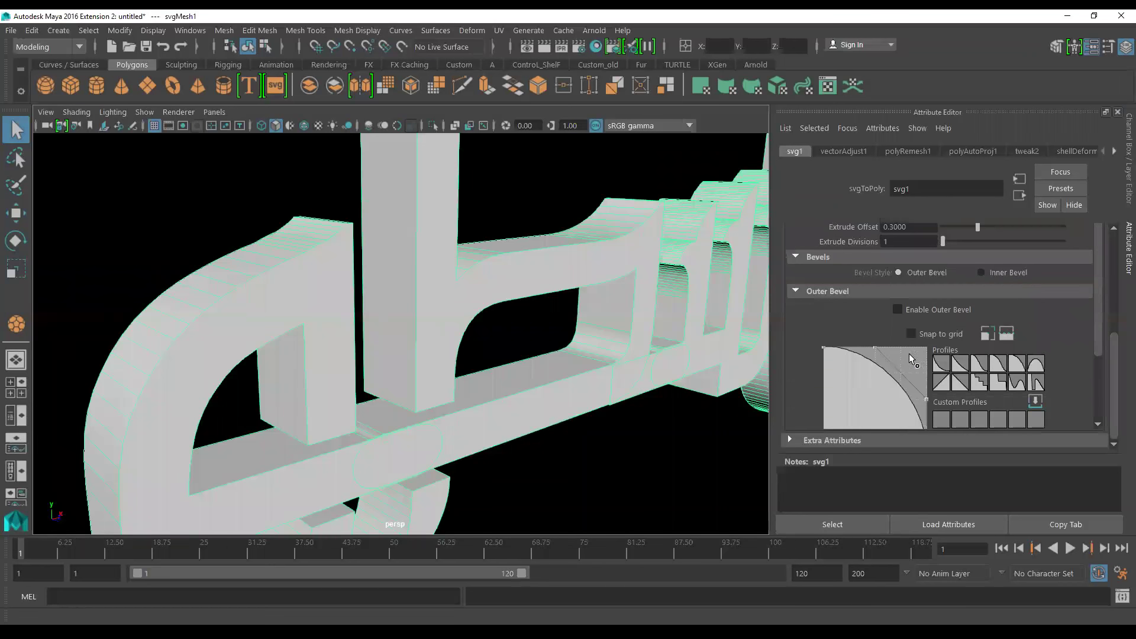
left_click(928, 305)
left_click_drag(482, 380, 556, 385, "alt")
scroll(843, 357, "down", 4)
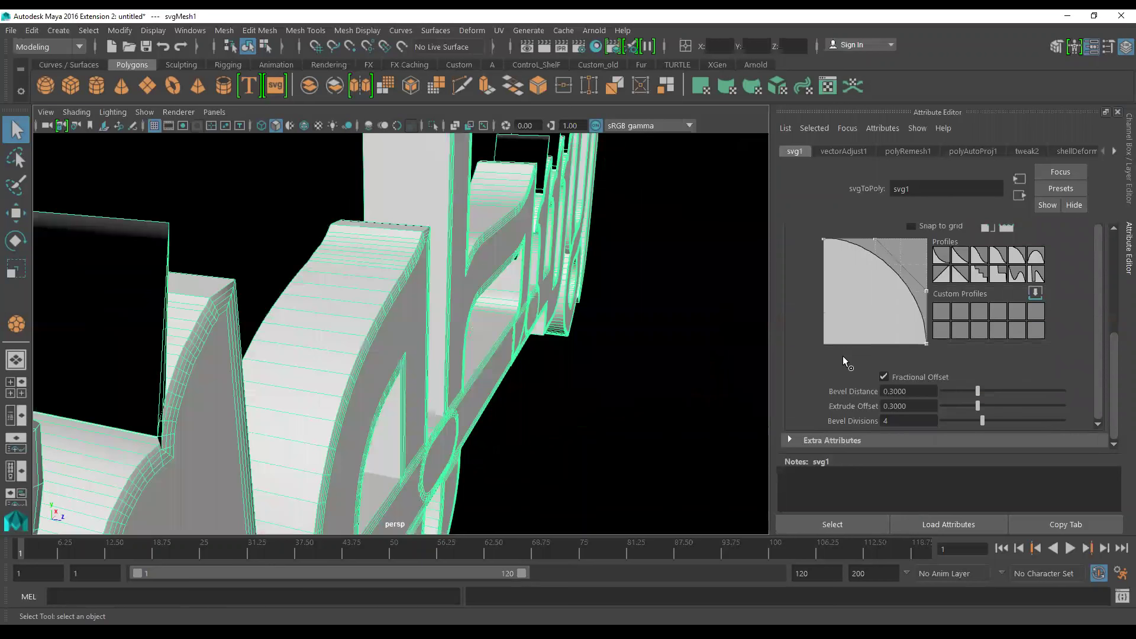
left_click_drag(978, 388, 1006, 420)
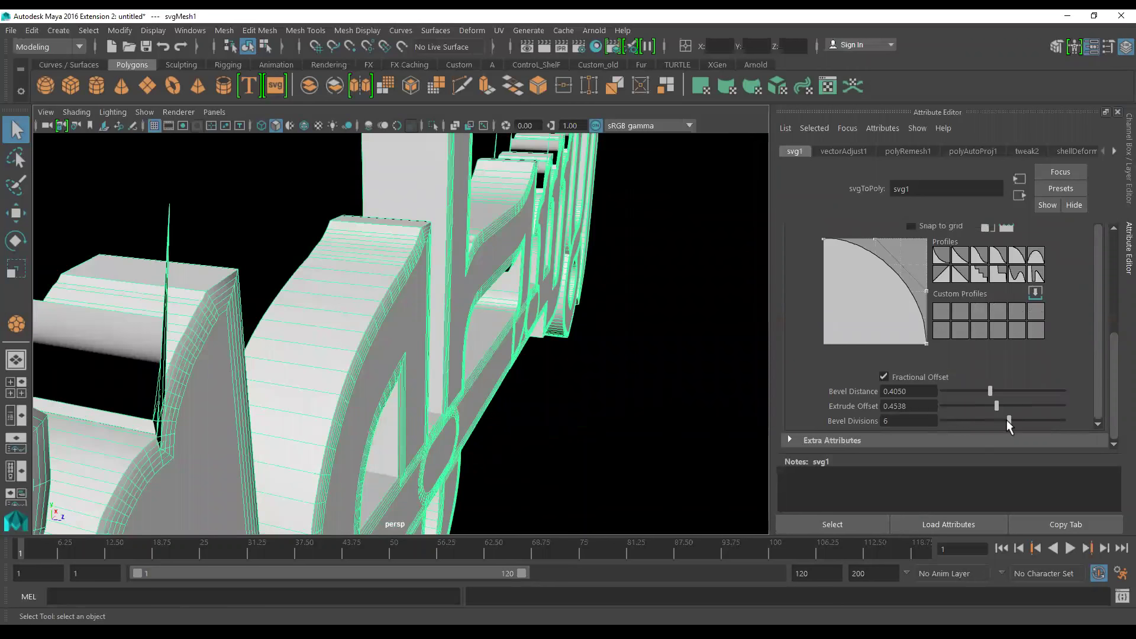
left_click_drag(572, 423, 583, 414, "alt")
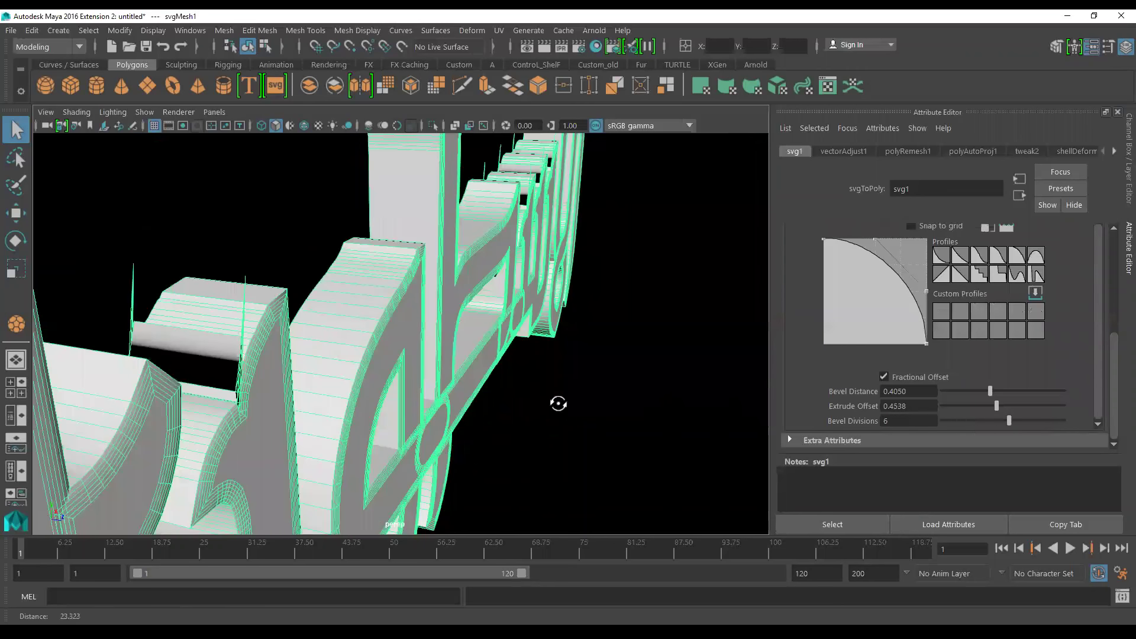
key("f")
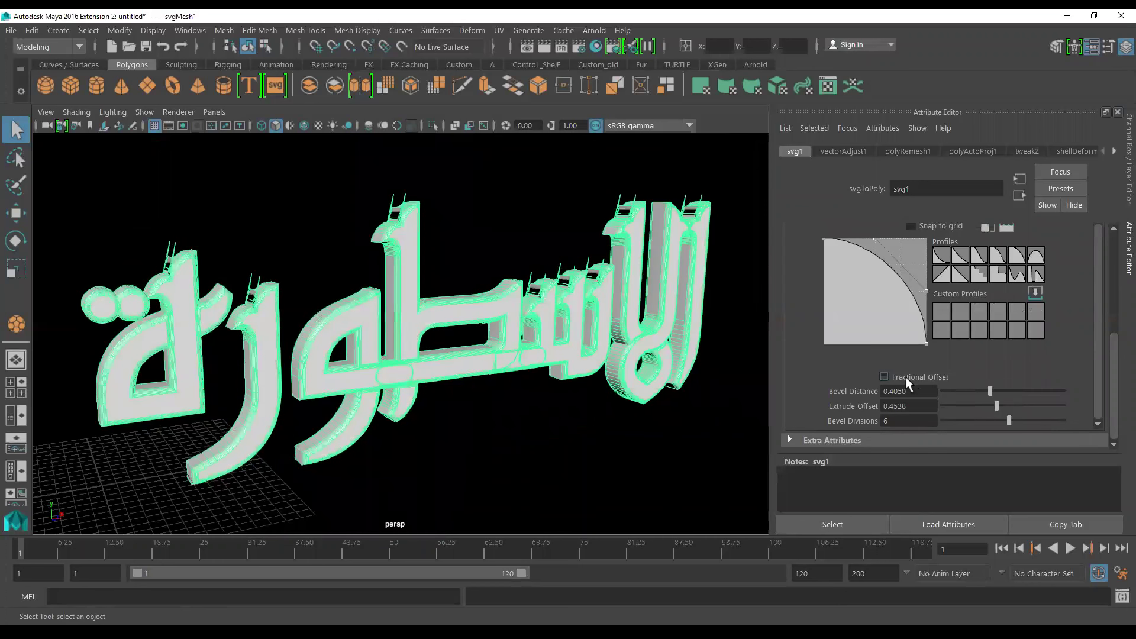
Reselect the extruded Arabic text mesh and orbit around it
scroll(642, 461, "up", 2)
scroll(641, 461, "up", 2)
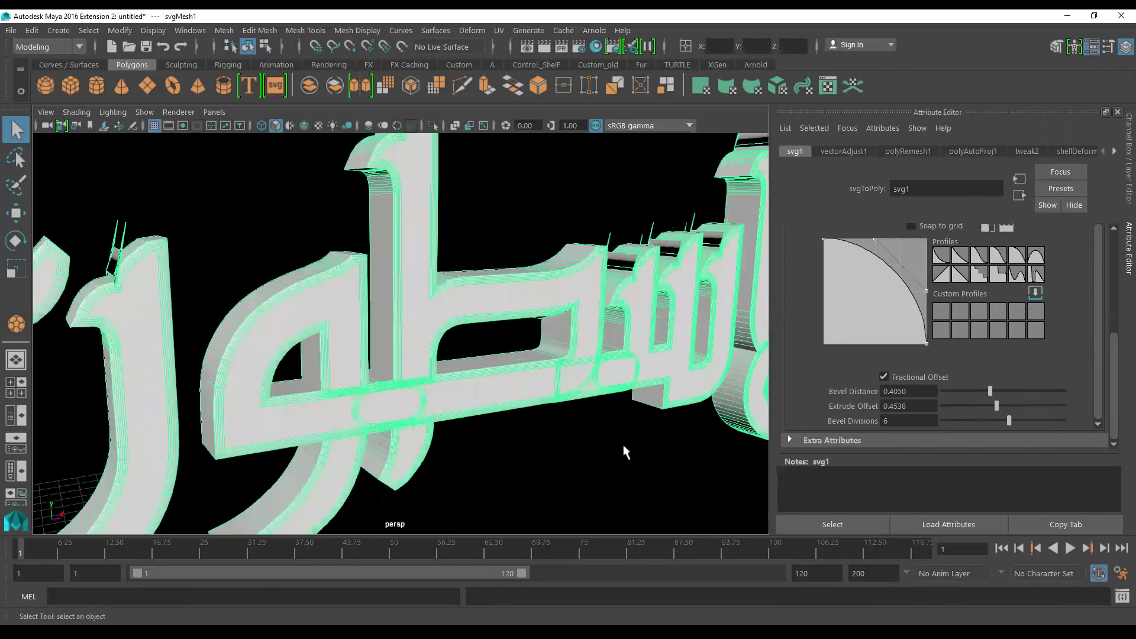
left_click(560, 419)
scroll(481, 380, "down", 2)
left_click(467, 409)
scroll(467, 410, "up", 2)
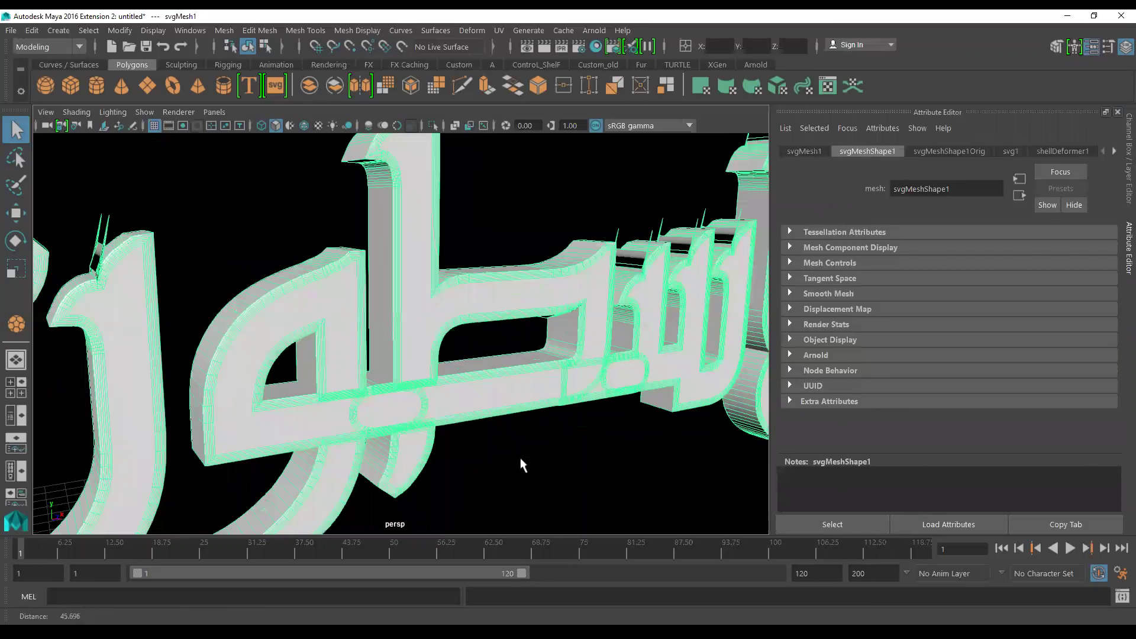
scroll(509, 462, "up", 1)
scroll(482, 361, "up", 1)
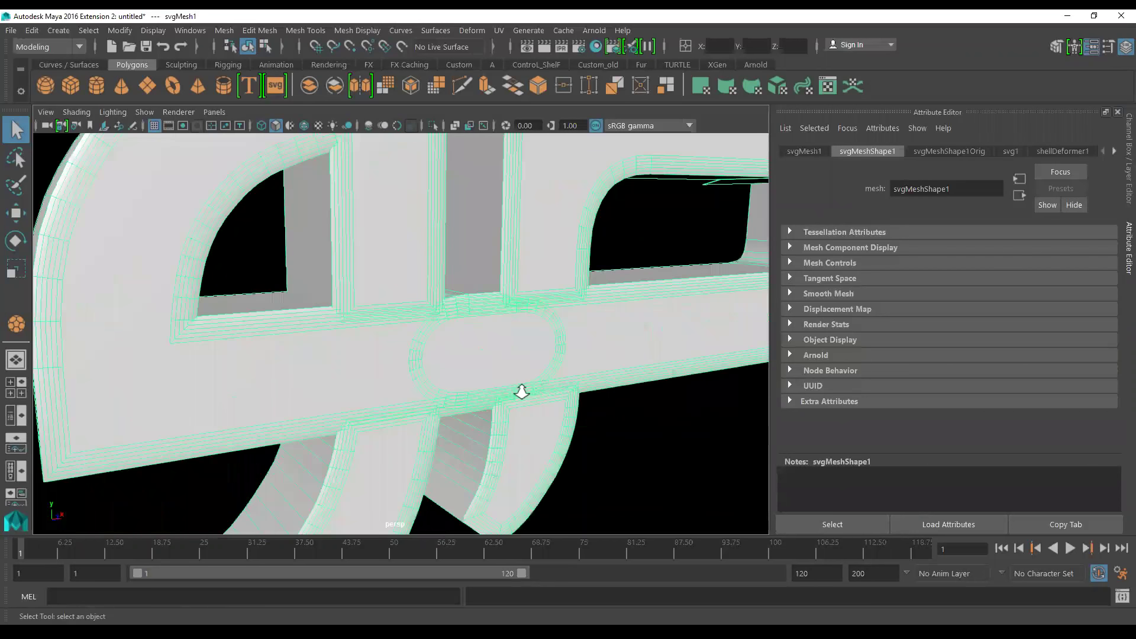
scroll(520, 389, "down", 3)
scroll(408, 362, "down", 1)
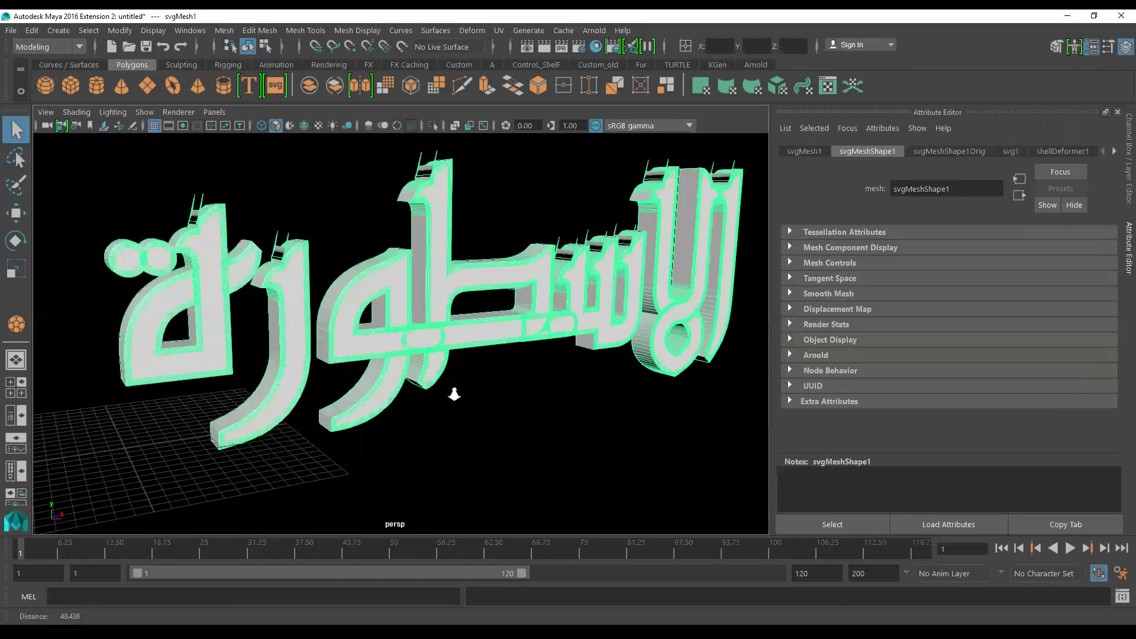
left_click_drag(454, 394, 467, 398, "alt")
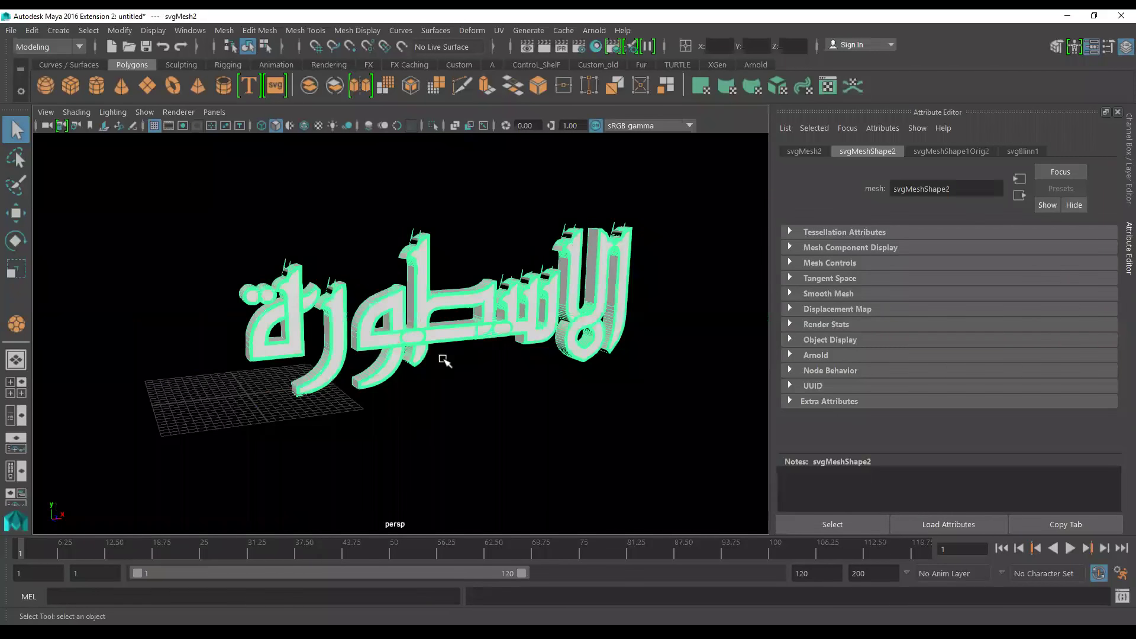
Separate the text mesh into letter pieces with Mesh > Separate and pull one piece forward along Z
key("w")
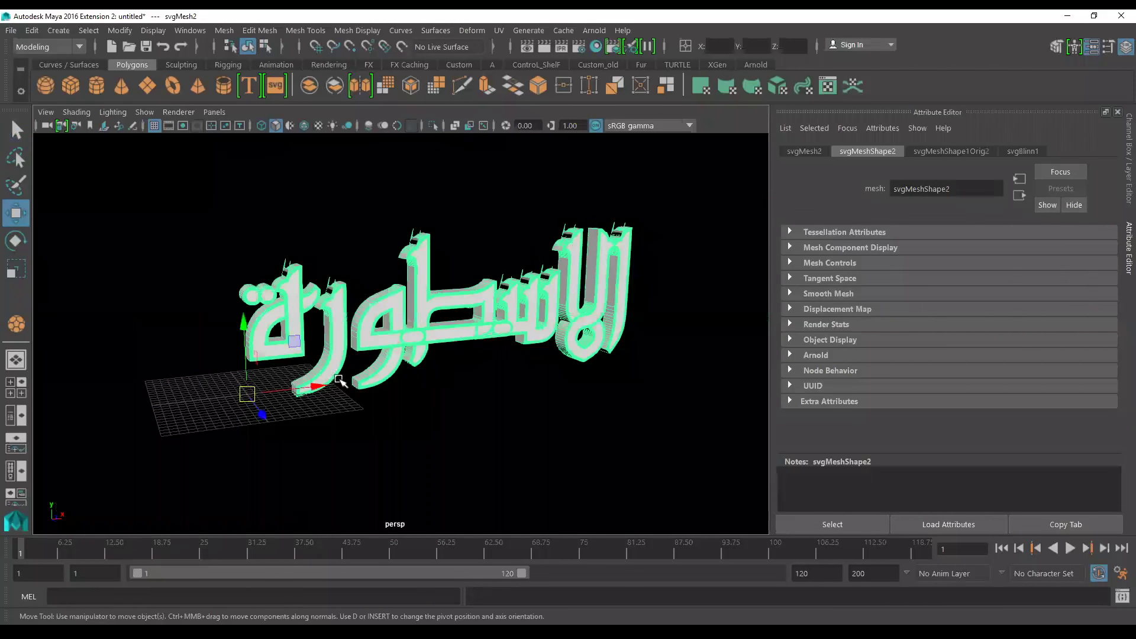
mouse_move(260, 414)
left_mouse_down("alt")
mouse_move(322, 490)
mouse_move(274, 490)
left_mouse_up("alt")
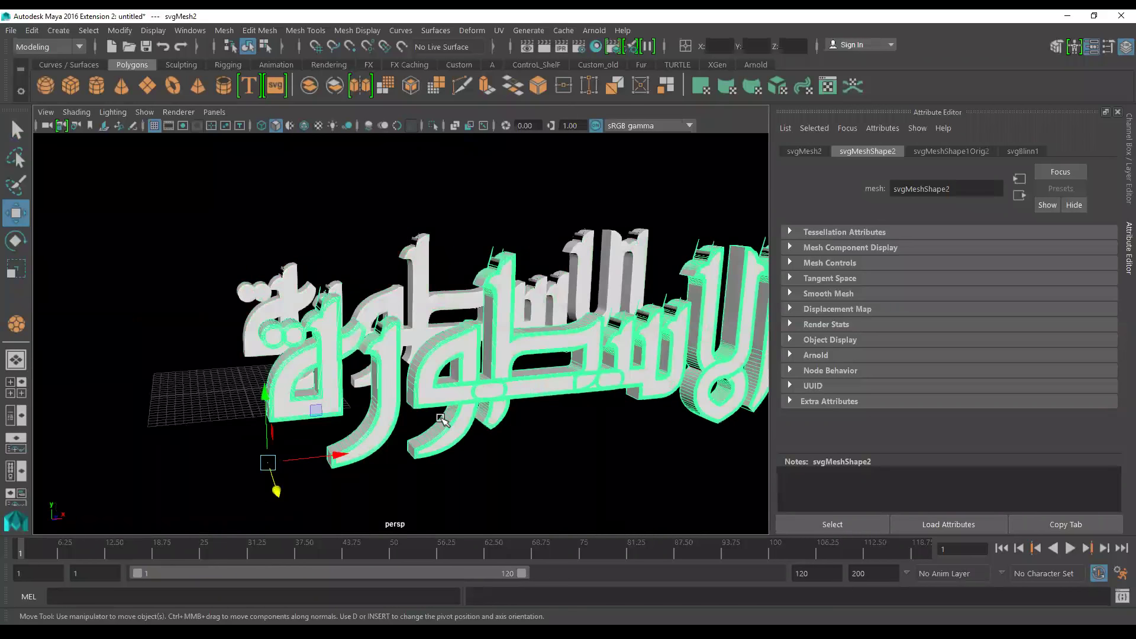
key("space")
left_click_drag(290, 430, 330, 180)
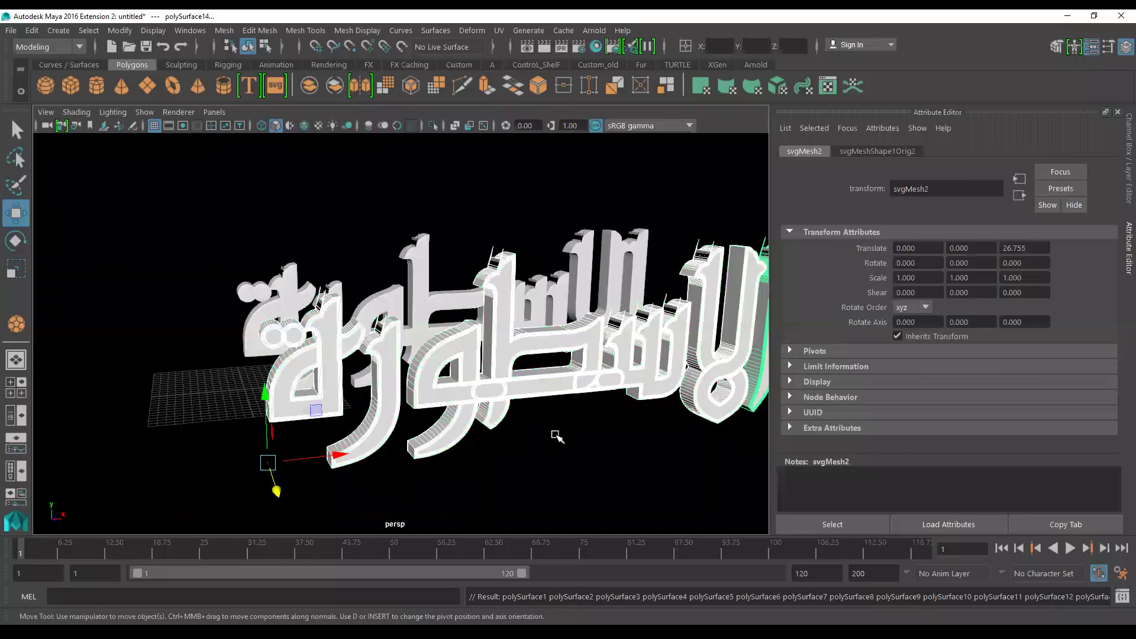
left_click(561, 439)
mouse_move(561, 439)
left_mouse_down("alt")
mouse_move(563, 466)
mouse_move(567, 391)
mouse_move(238, 431)
mouse_move(301, 469)
mouse_move(356, 395)
mouse_move(342, 419)
left_mouse_up("alt")
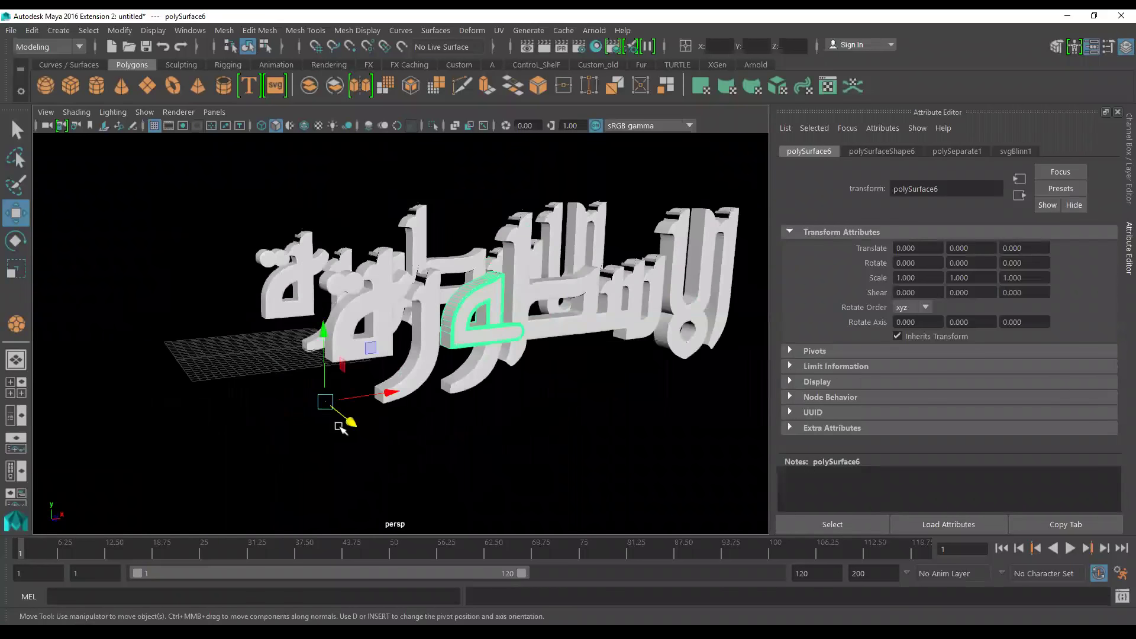
middle_click_drag(344, 413, 418, 469)
left_click_drag(418, 469, 457, 454, "alt")
left_click(473, 319)
mouse_move(520, 418)
left_mouse_down("alt")
mouse_move(433, 462)
mouse_move(353, 472)
mouse_move(394, 523)
mouse_move(384, 512)
left_mouse_up("alt")
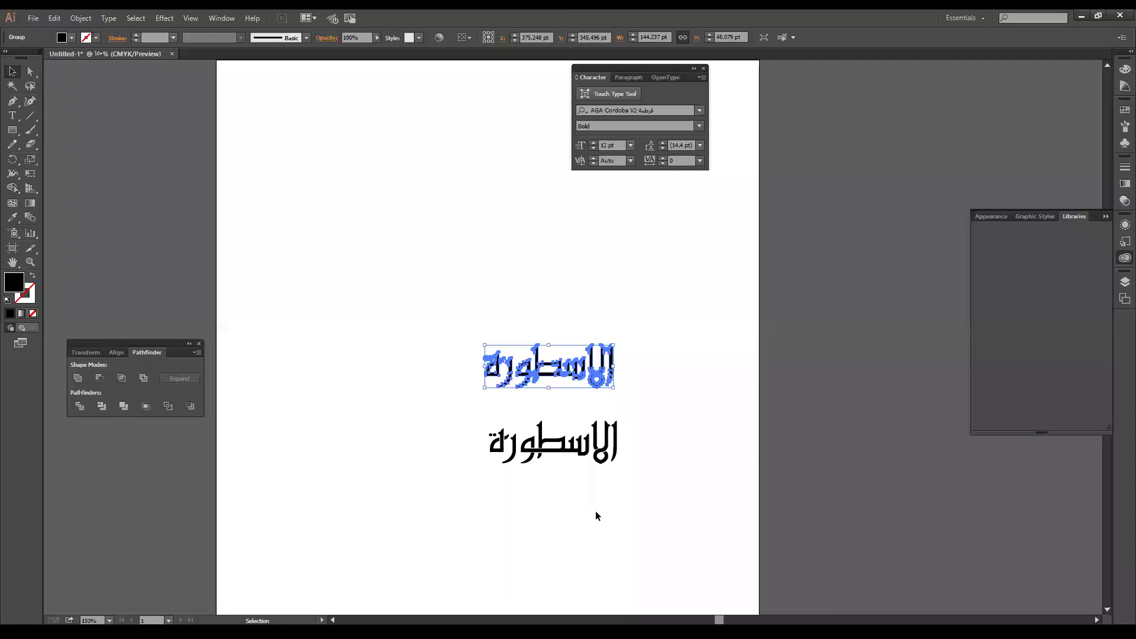
Centre the outlined word, Unite its overlapping letter shapes in Pathfinder, and reselect the group
scroll(595, 510, "up", 2, "alt")
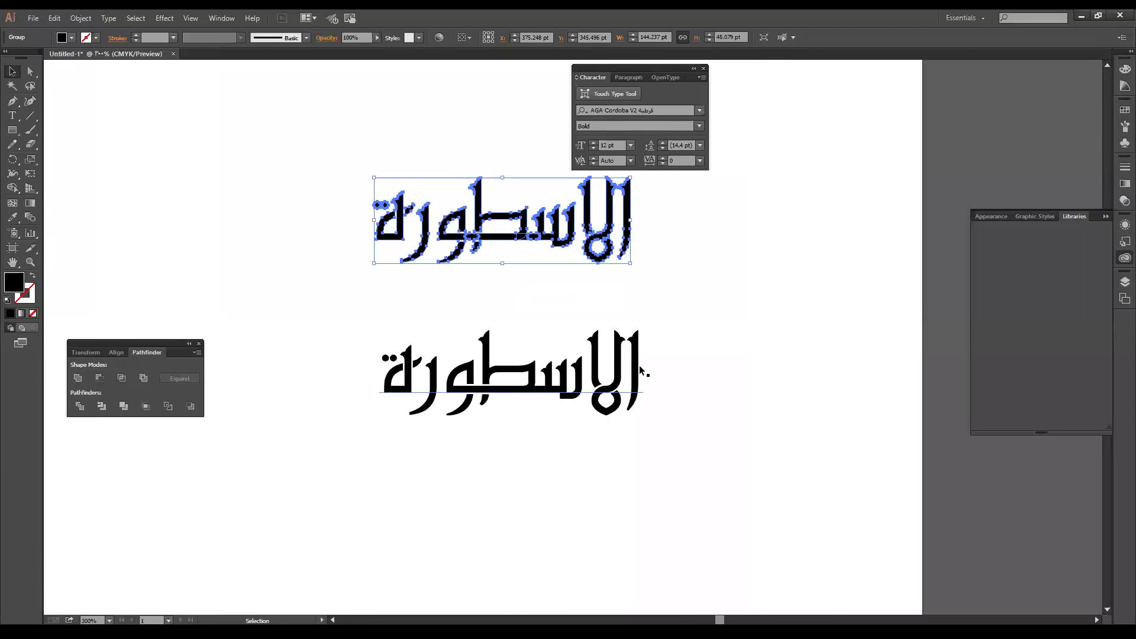
mouse_move(688, 302)
left_mouse_down()
mouse_move(679, 330)
mouse_move(692, 383)
left_mouse_up()
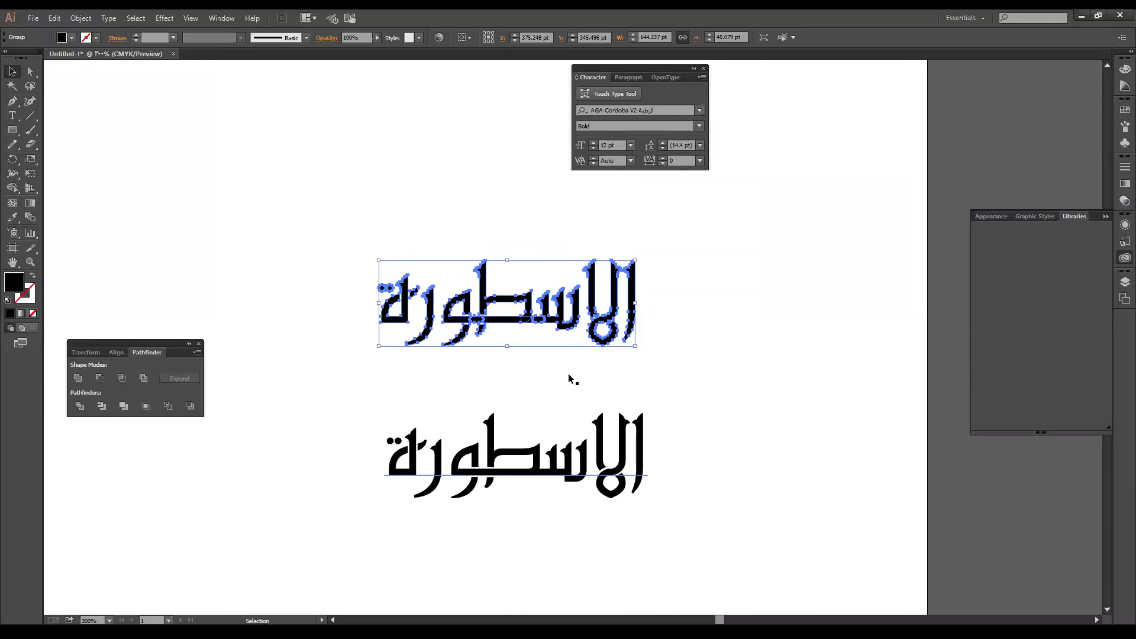
scroll(530, 355, "up", 3, "alt")
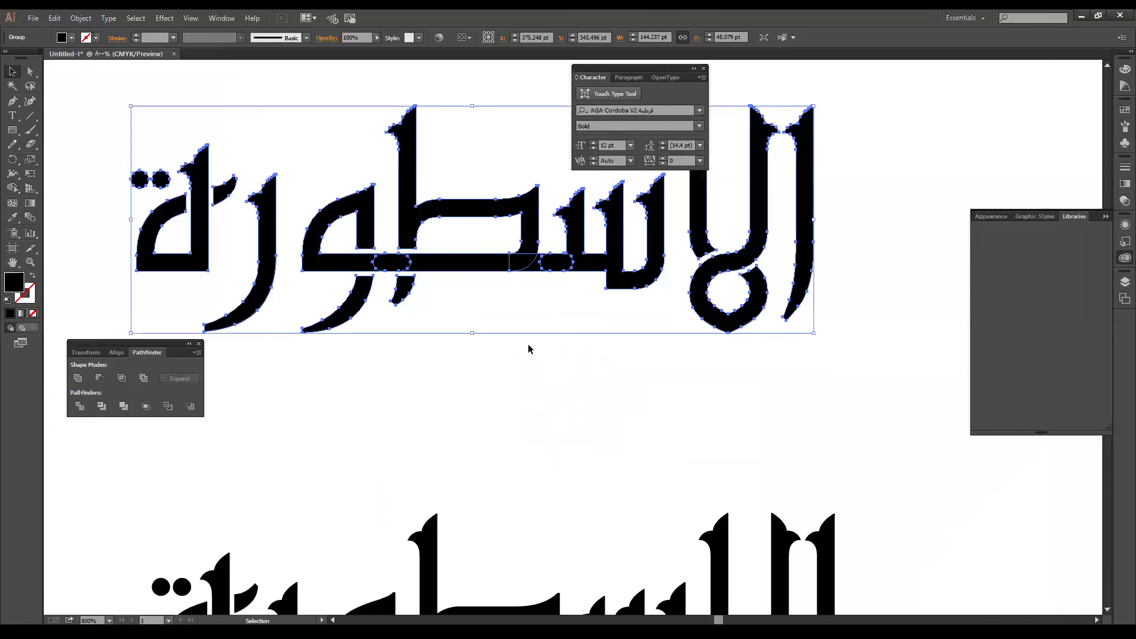
scroll(555, 380, "down", 1, "alt")
mouse_move(552, 373)
left_mouse_down()
mouse_move(586, 426)
mouse_move(572, 428)
left_mouse_up()
scroll(561, 416, "up", 1, "alt")
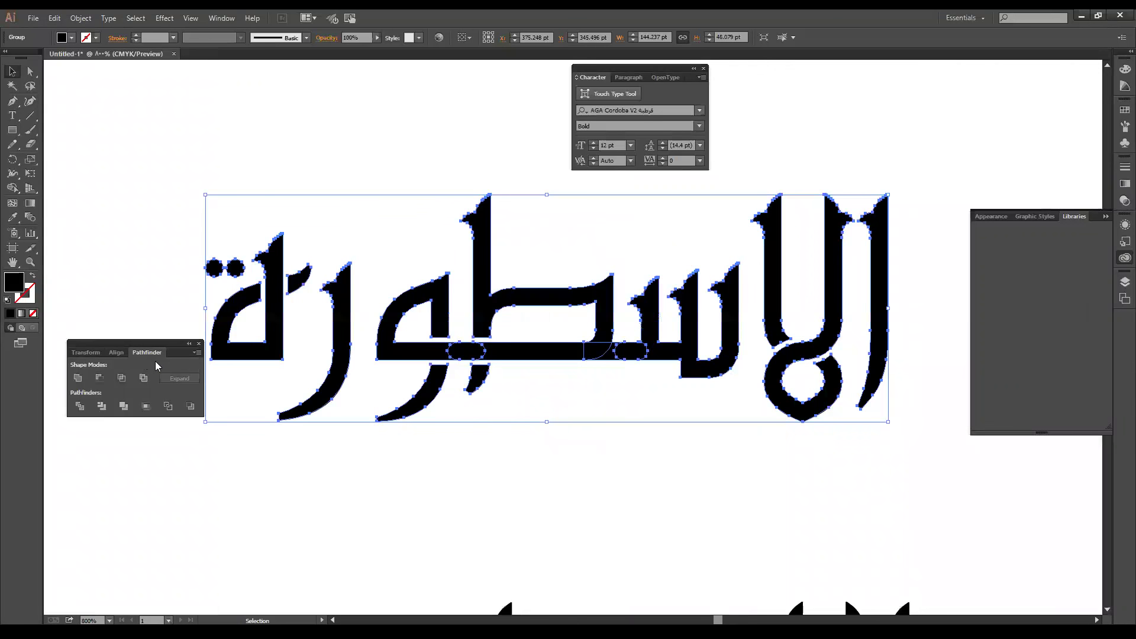
left_click(79, 381)
left_click(633, 460)
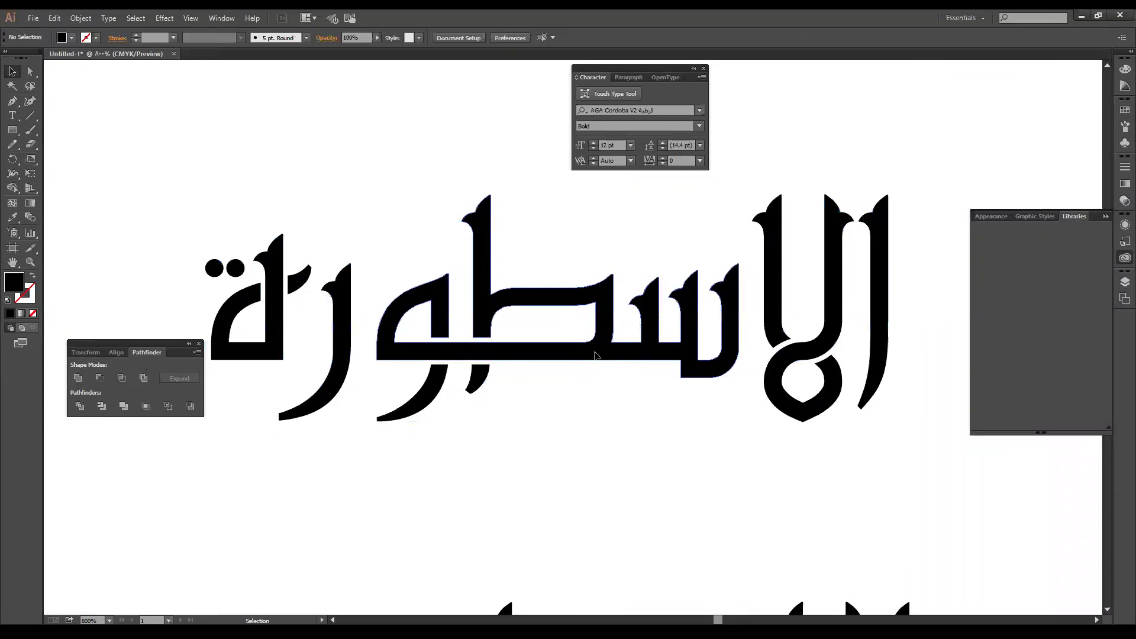
left_click(595, 355)
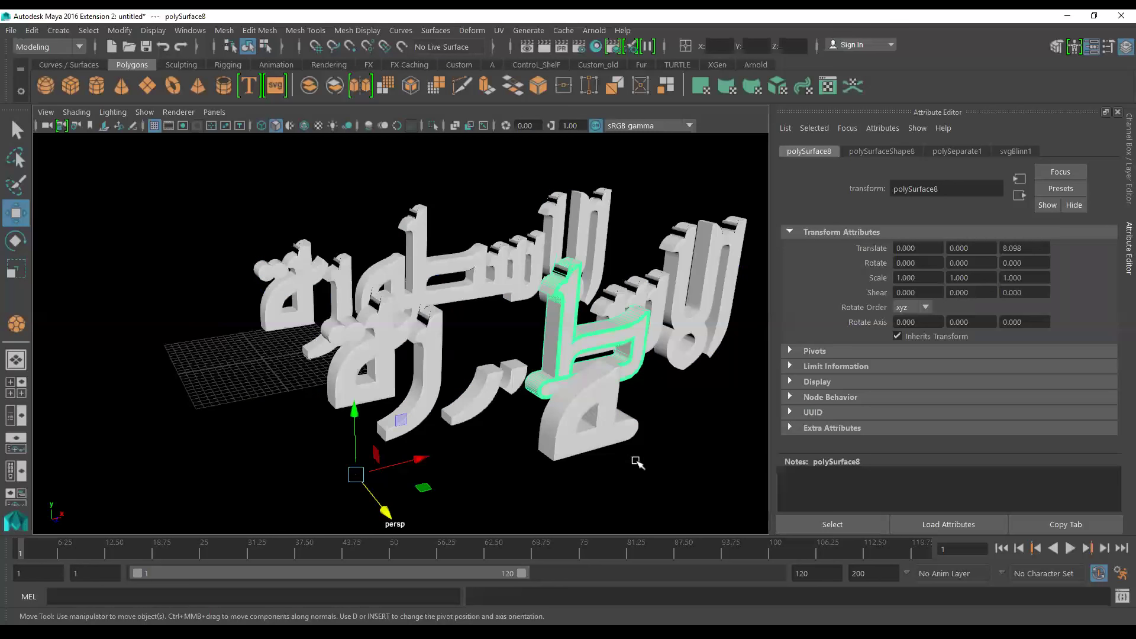
left_click_drag(639, 461, 246, 157, "alt")
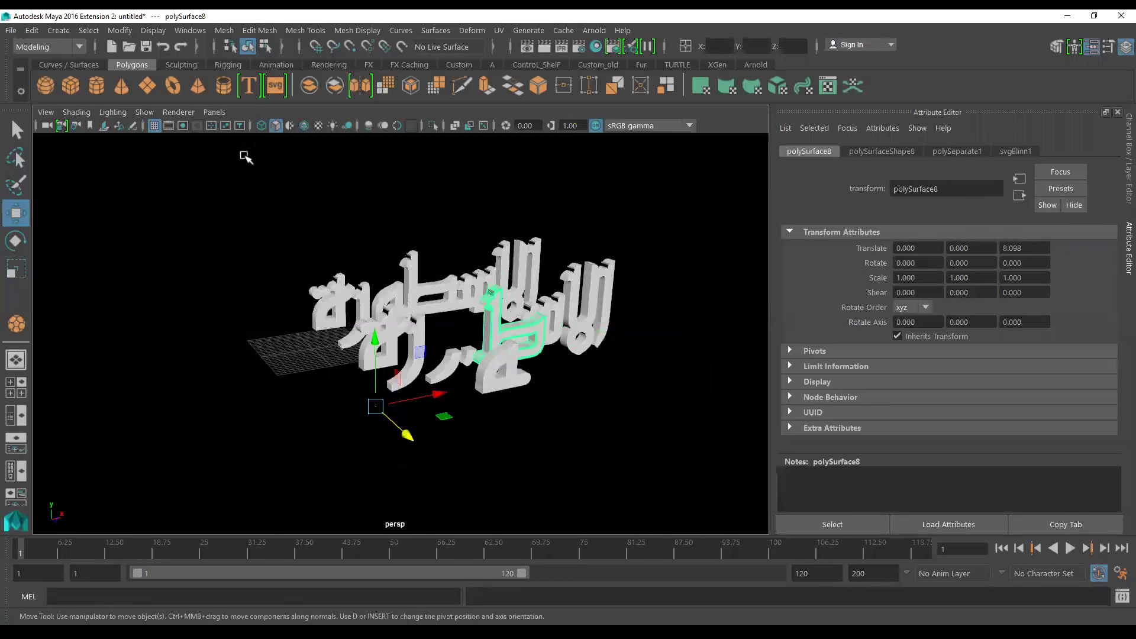
Start a new scene without saving, create an SVG object, and paste the united word outline
left_click(111, 46)
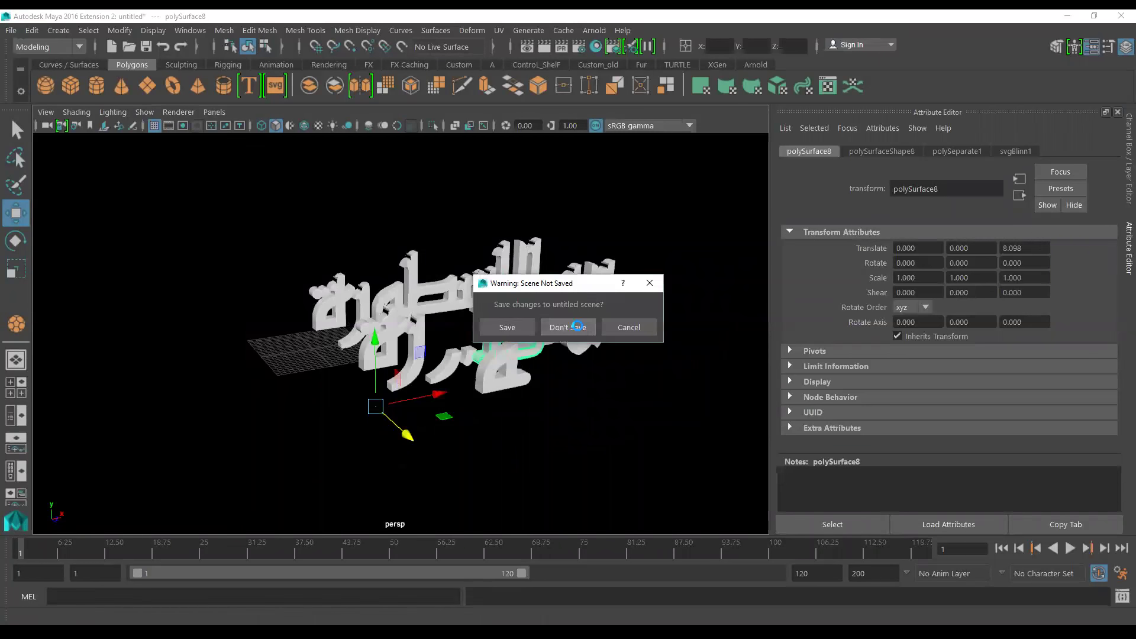
left_click(567, 328)
left_click(275, 85)
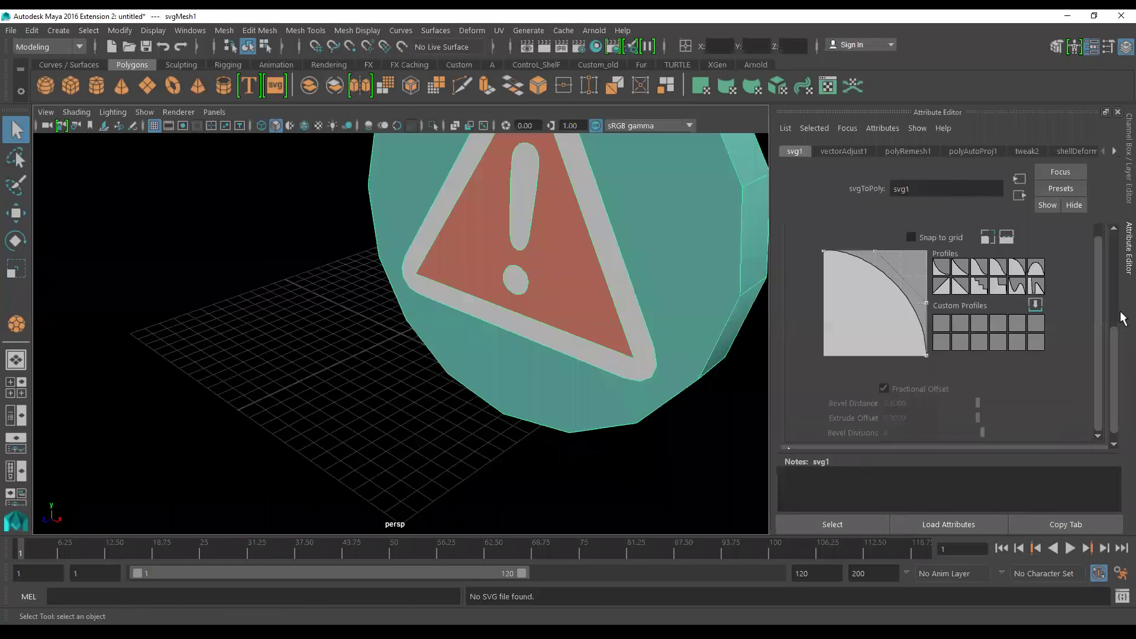
left_click_drag(1116, 331, 1115, 236)
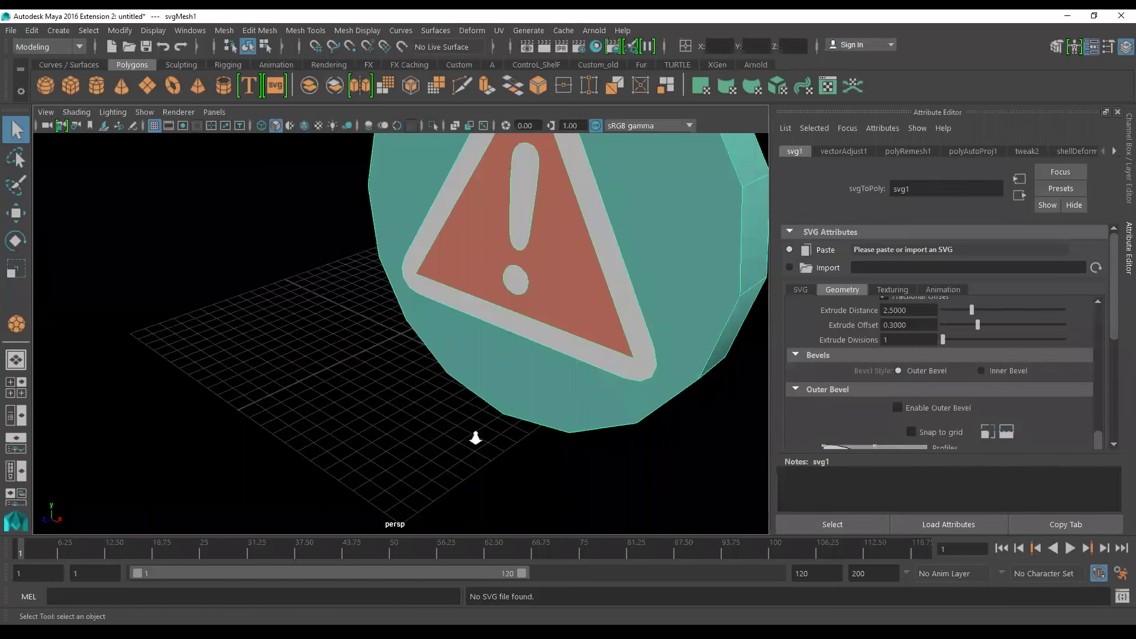
scroll(475, 437, "down", 3)
scroll(678, 351, "down", 2)
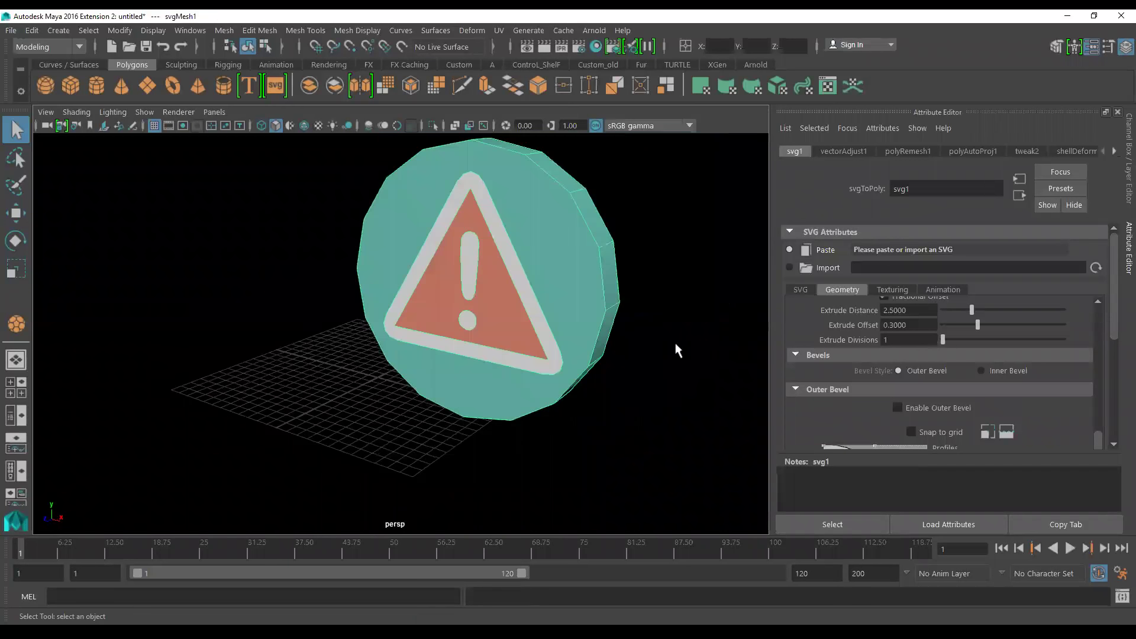
left_click(806, 247)
Orbit and zoom around the new extruded Arabic text, reselecting the mesh
mouse_move(568, 379)
left_mouse_down("alt")
mouse_move(442, 411)
mouse_move(375, 410)
mouse_move(497, 435)
mouse_move(499, 400)
mouse_move(527, 464)
mouse_move(436, 423)
mouse_move(393, 426)
mouse_move(414, 395)
mouse_move(471, 404)
left_mouse_up("alt")
left_click(500, 438)
scroll(586, 490, "up", 3)
scroll(478, 368, "up", 3)
left_click(478, 368)
scroll(491, 384, "down", 3)
scroll(376, 408, "down", 2)
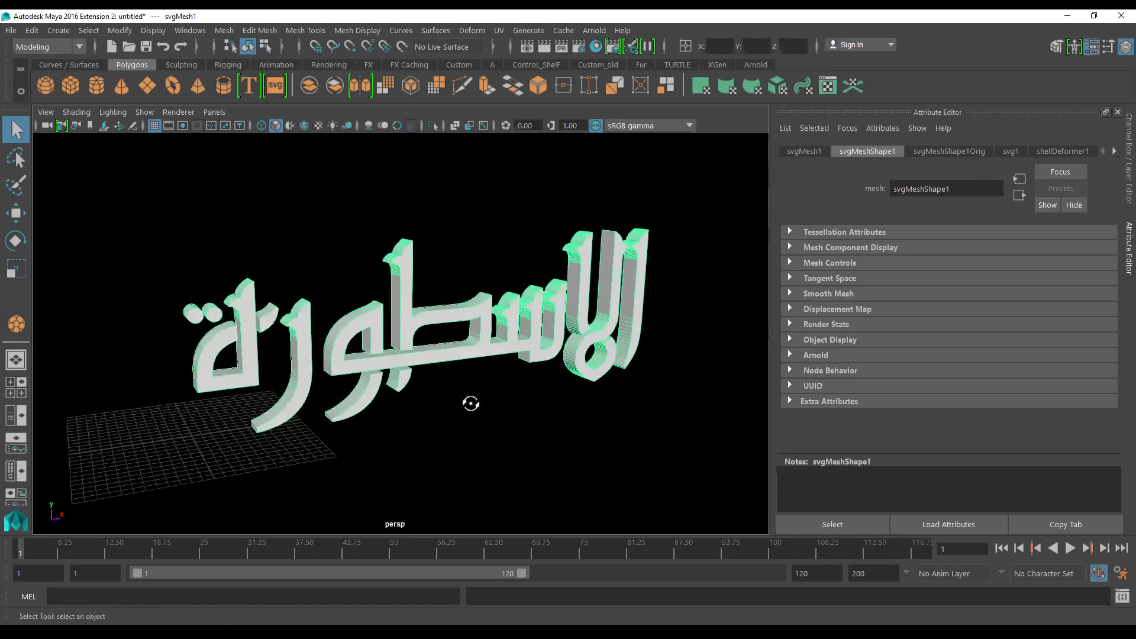
Deselect and reselect the text mesh while zooming and orbiting to check the continuous lettering
left_click(471, 403)
scroll(459, 410, "up", 1)
scroll(573, 456, "up", 2)
scroll(627, 428, "up", 1)
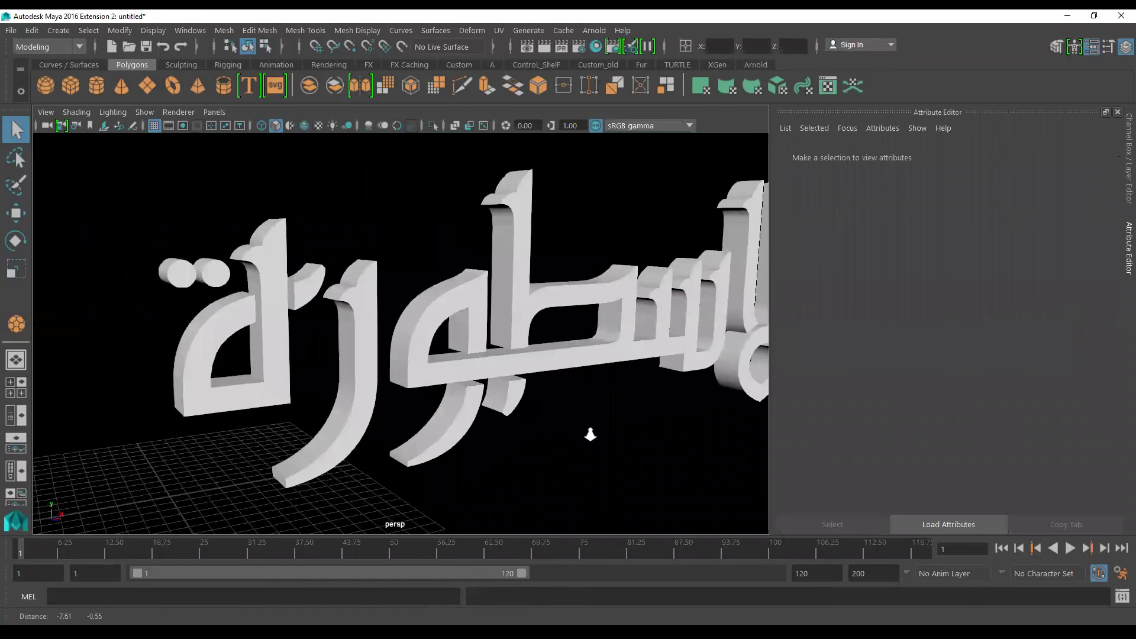
scroll(590, 434, "up", 2)
scroll(627, 426, "up", 2)
left_click(604, 393)
scroll(630, 419, "down", 1)
scroll(621, 418, "down", 3)
scroll(564, 416, "down", 1)
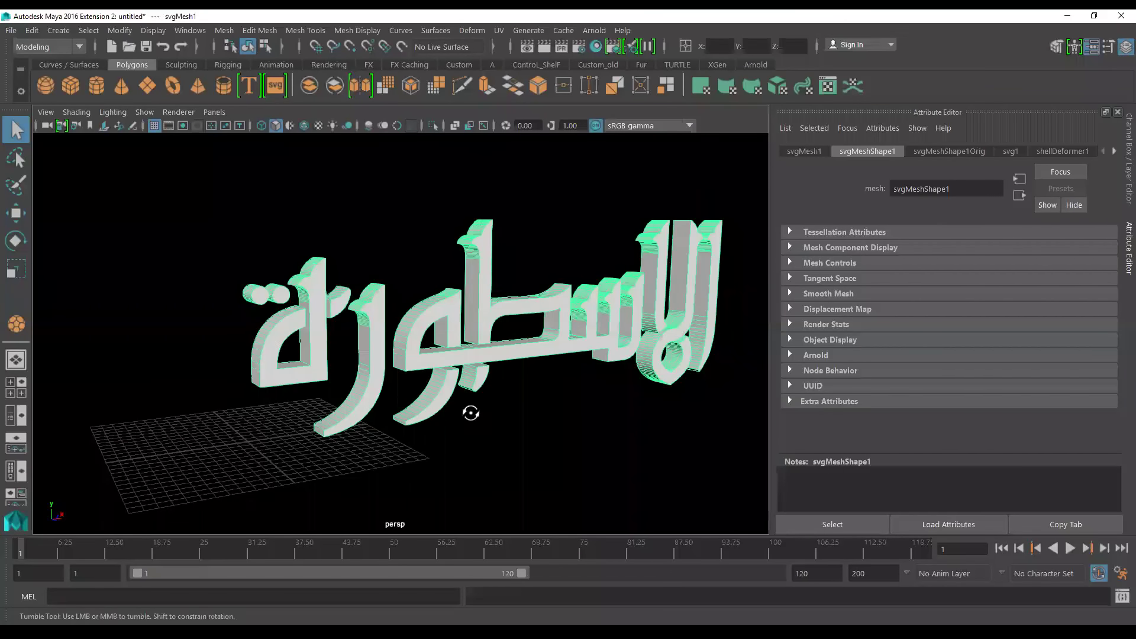
mouse_move(542, 400)
left_mouse_down("alt")
mouse_move(518, 409)
mouse_move(608, 451)
mouse_move(532, 385)
mouse_move(471, 370)
mouse_move(507, 391)
mouse_move(496, 385)
mouse_move(514, 373)
mouse_move(449, 375)
left_mouse_up("alt")
left_click(609, 451)
left_click(459, 383)
Zoom out and pan up so the united outline and the live text both show
mouse_move(475, 415)
left_mouse_down("alt")
mouse_move(499, 431)
mouse_move(515, 411)
mouse_move(434, 528)
left_mouse_up("alt")
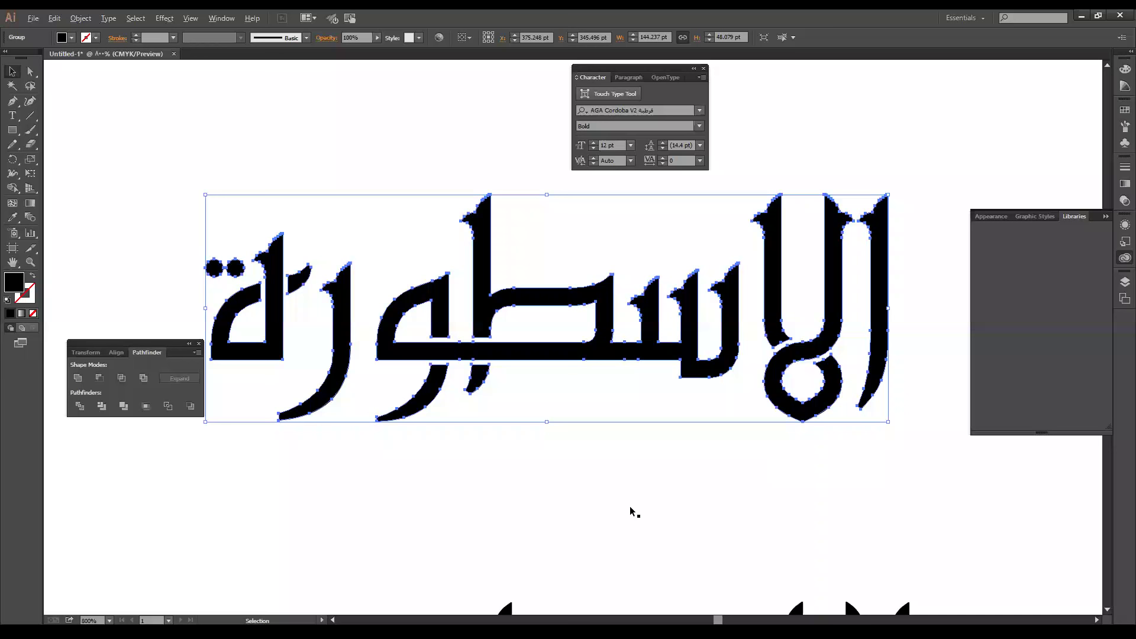
scroll(631, 511, "down", 3, "alt")
left_click_drag(628, 506, 571, 348)
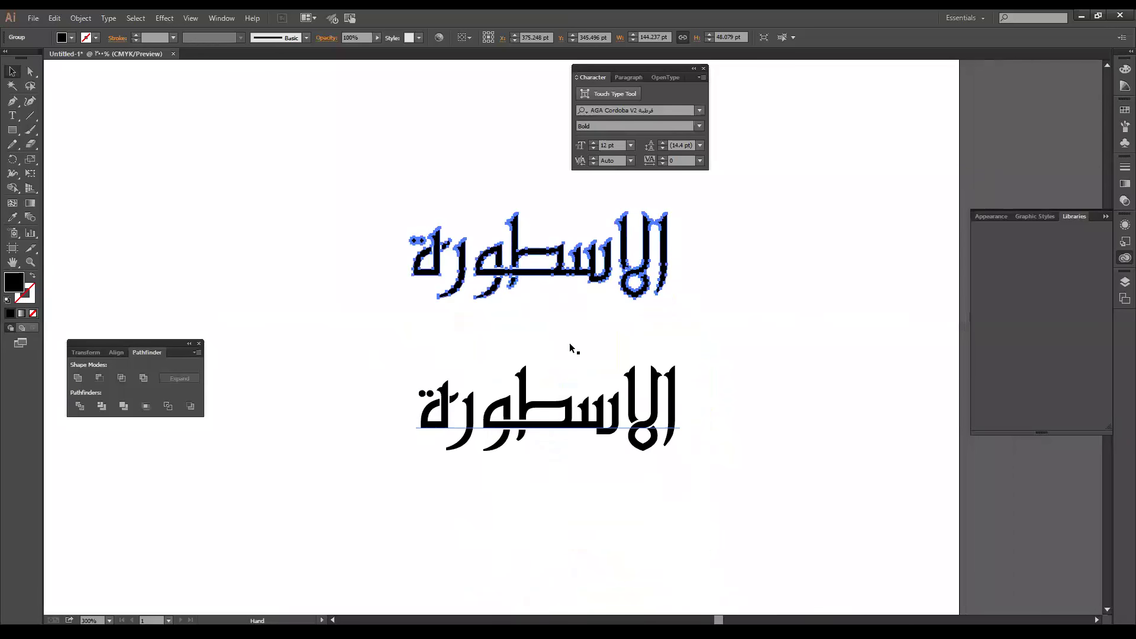
scroll(556, 396, "up", 2, "alt")
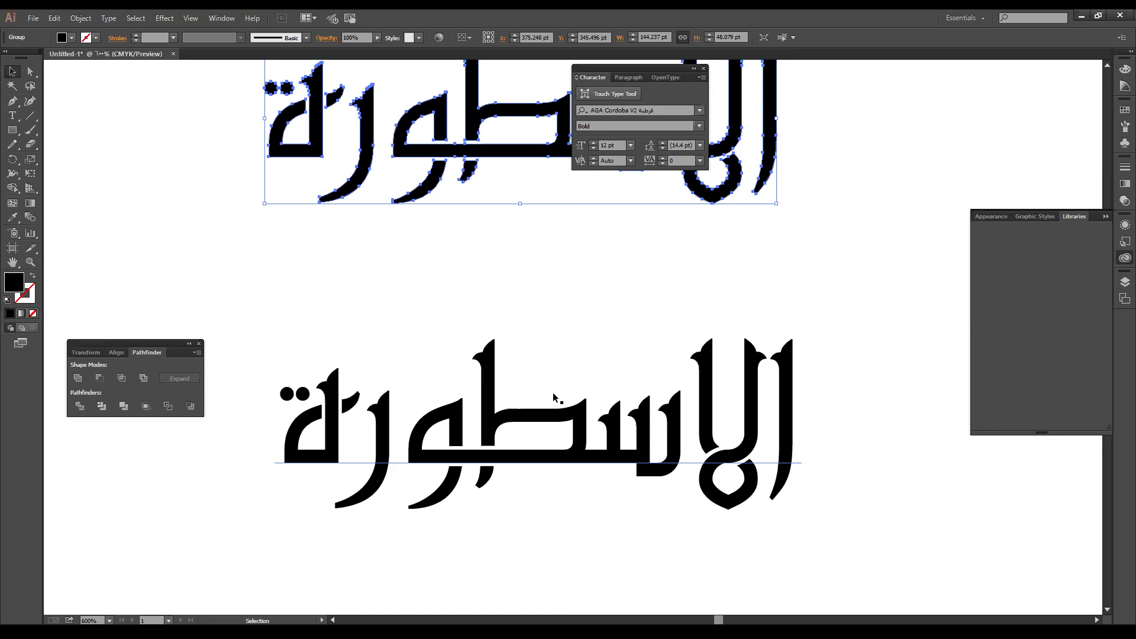
Reframe the extruded الاسطورة lettering and show the File menu's scene commands
scroll(618, 454, "down", 3, "alt")
left_click_drag(700, 489, 623, 408)
scroll(633, 400, "up", 1)
scroll(634, 396, "down", 1)
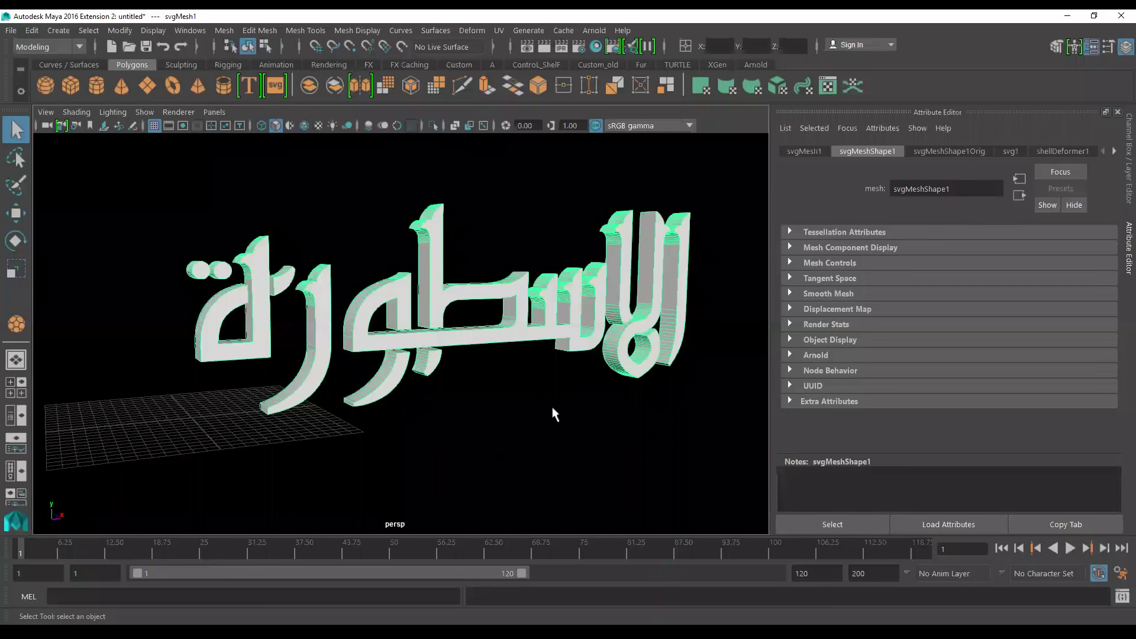
left_click(16, 31)
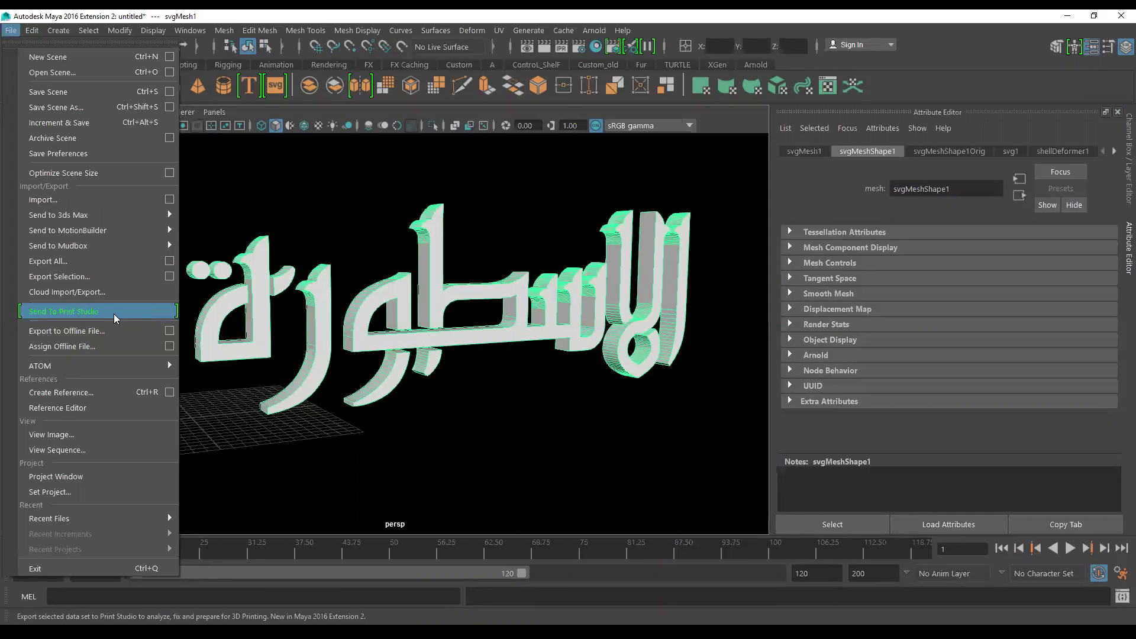
Try Send To Print Studio, decline the installer download, and reopen the File menu
left_click(113, 313)
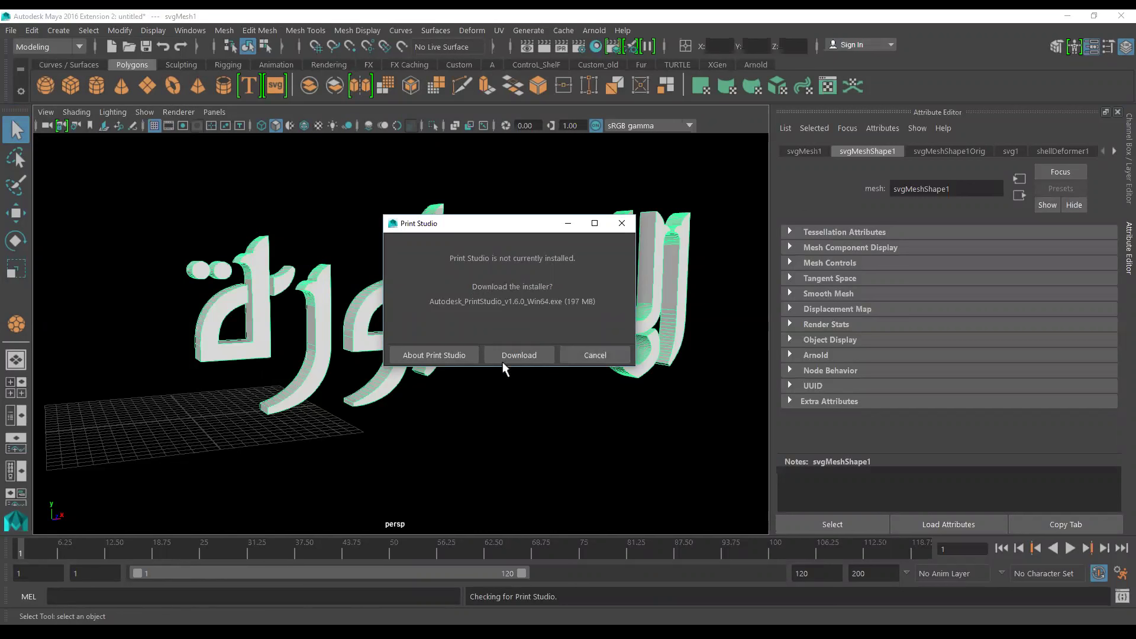
left_click(580, 356)
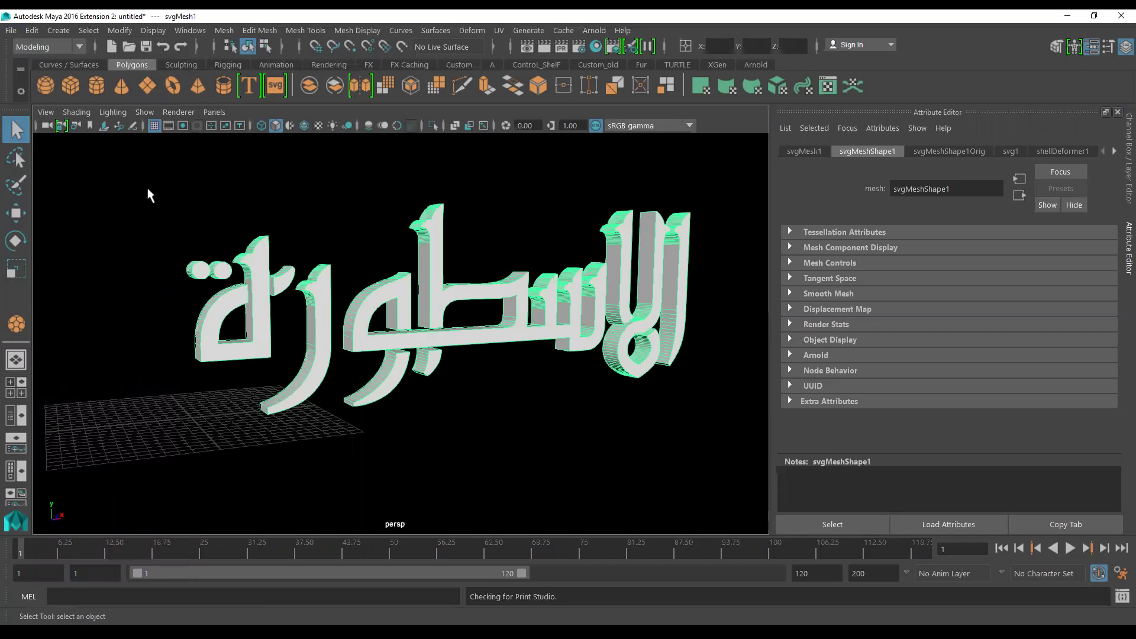
left_click(12, 30)
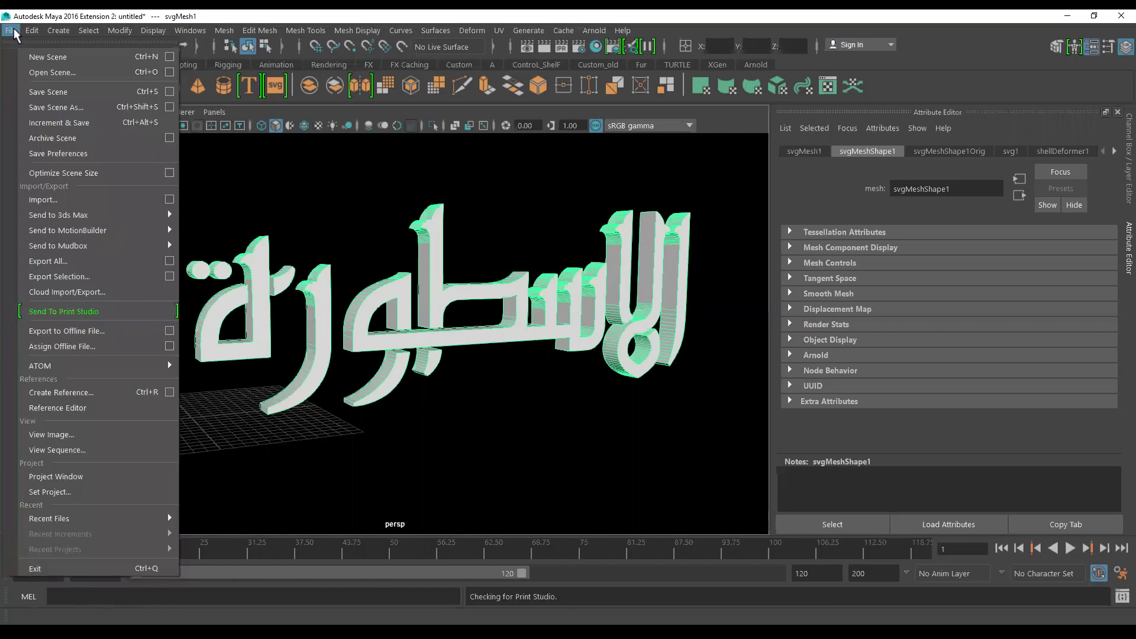
Open the new house5VT2.mb scene from the project's scenes folder
left_click(42, 76)
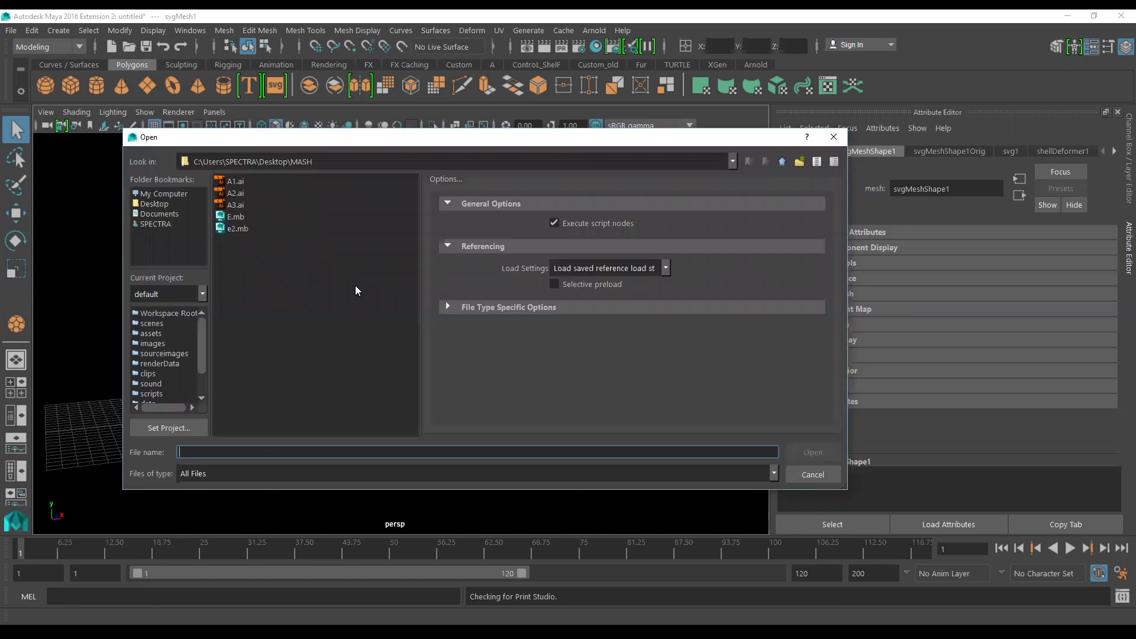
left_click(158, 333)
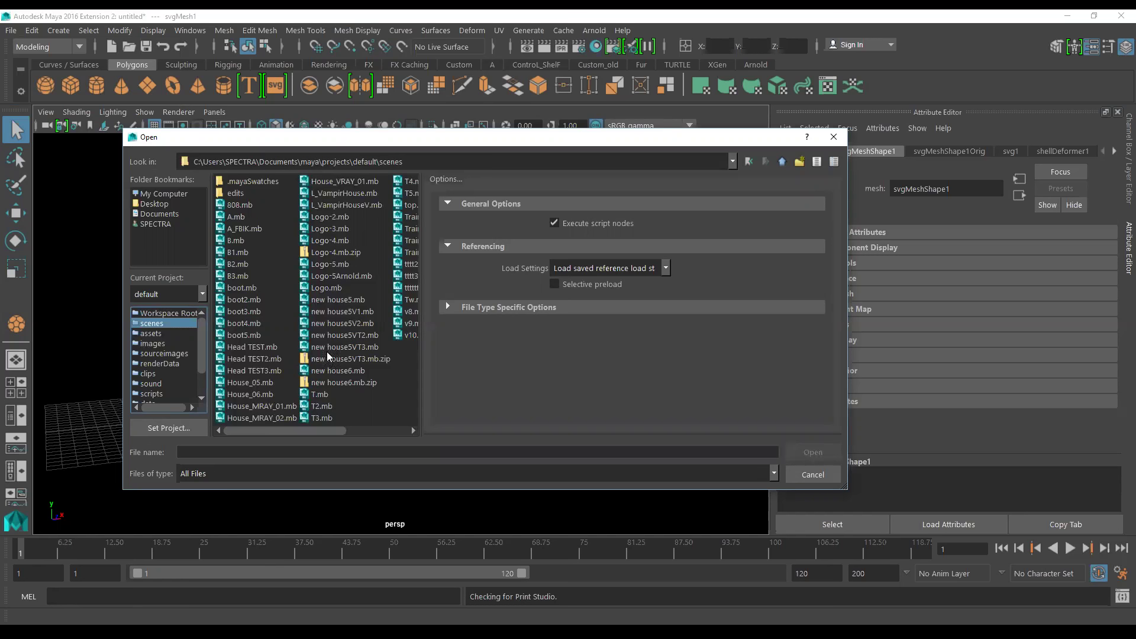
left_click(337, 337)
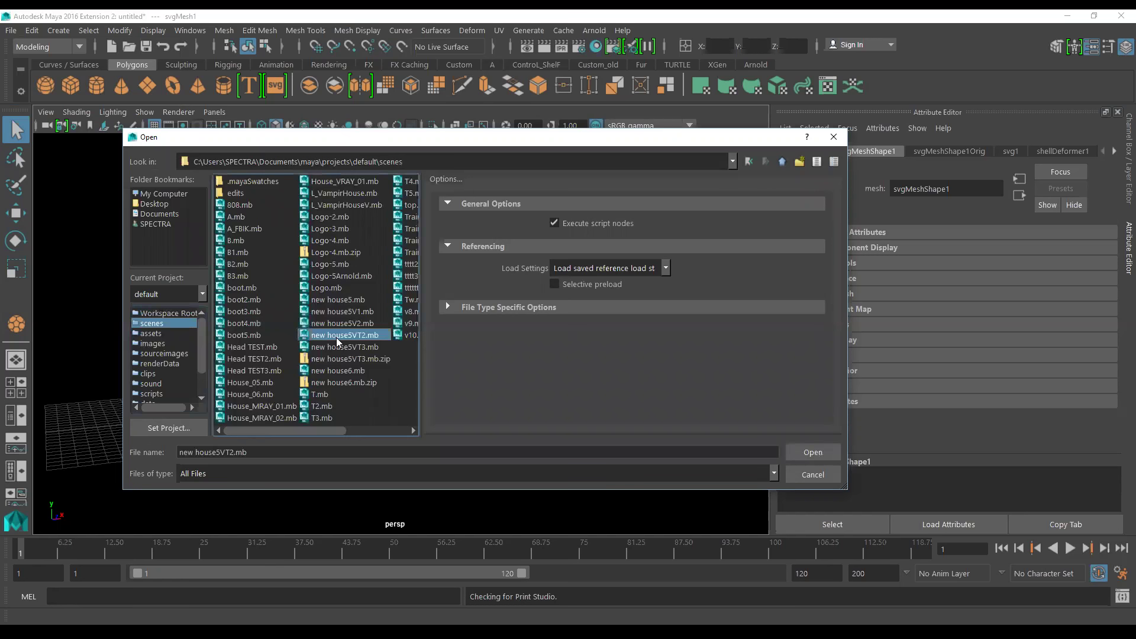
left_click(808, 459)
left_click(554, 326)
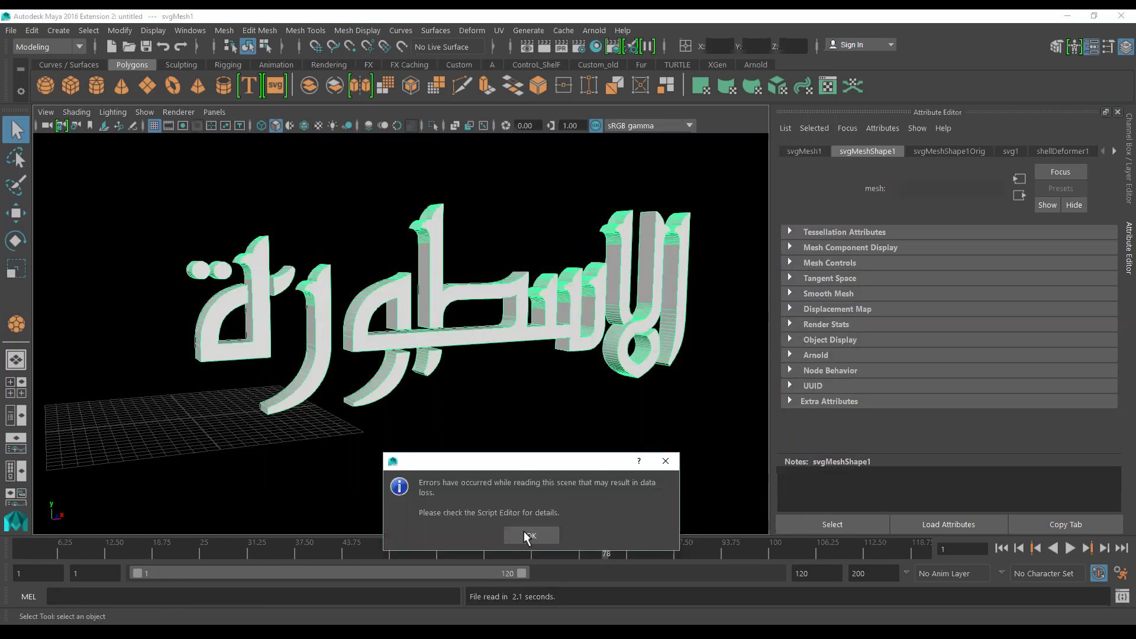
Acknowledge the read-error warning and start a new empty untitled scene
left_click(523, 531)
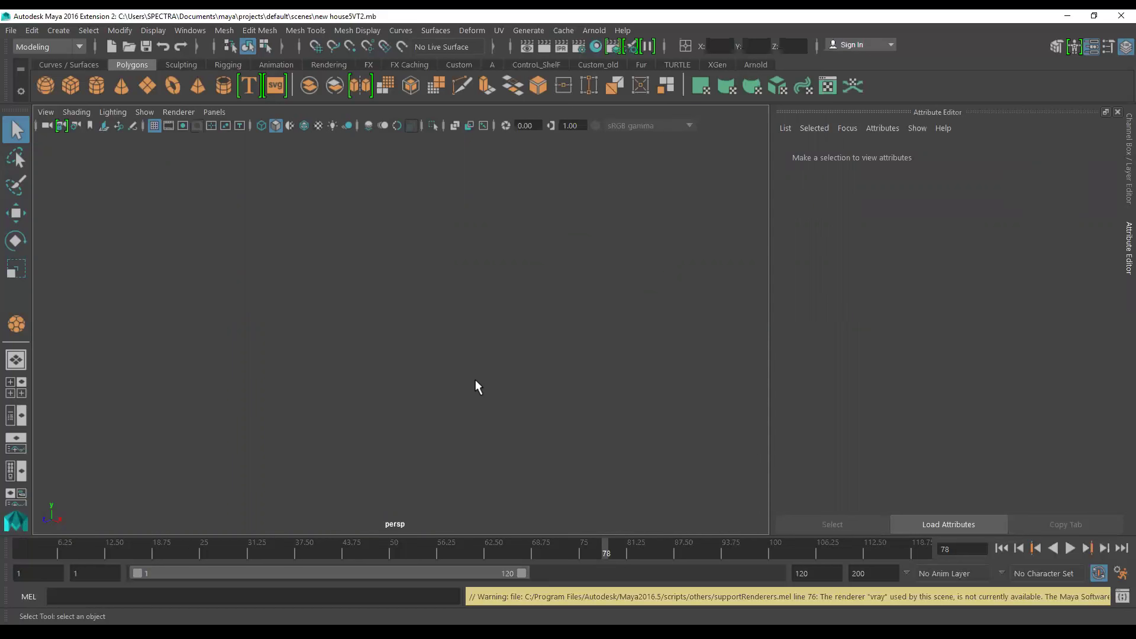
left_click(112, 47)
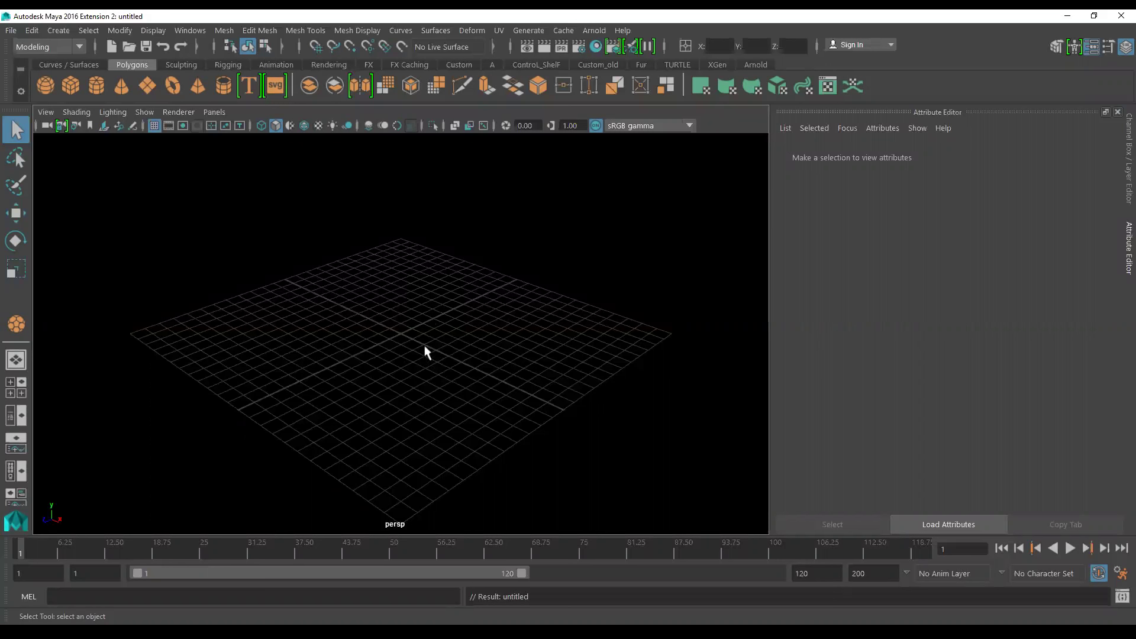
Orbit, tilt and zoom the perspective view around the empty ground grid
left_click_drag(423, 353, 478, 361, "alt")
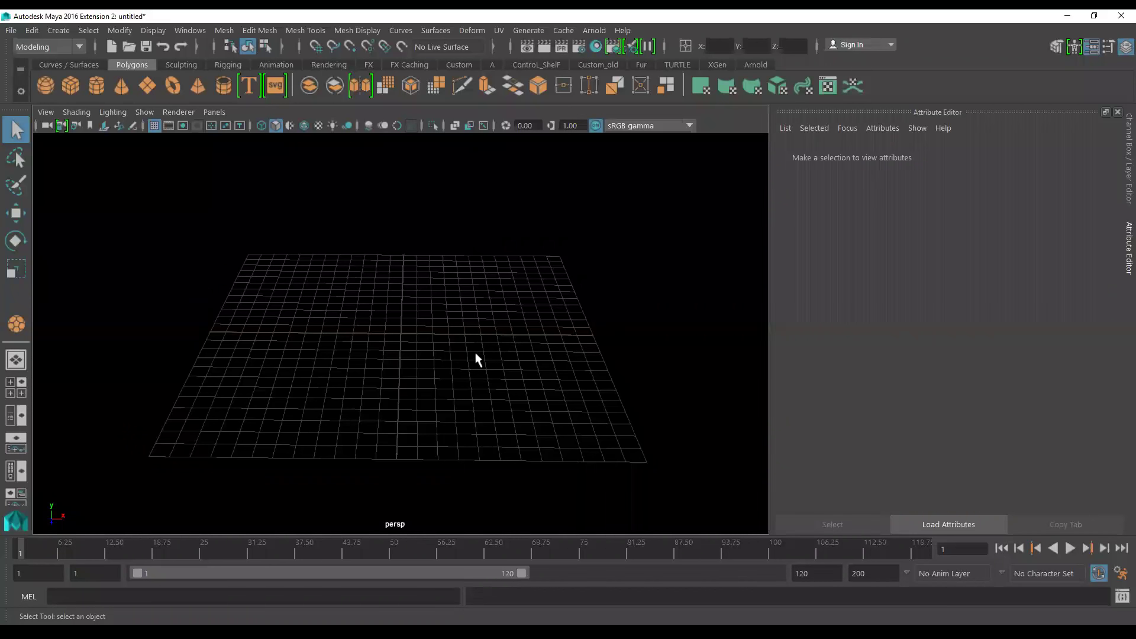
left_click_drag(482, 337, 480, 300, "alt")
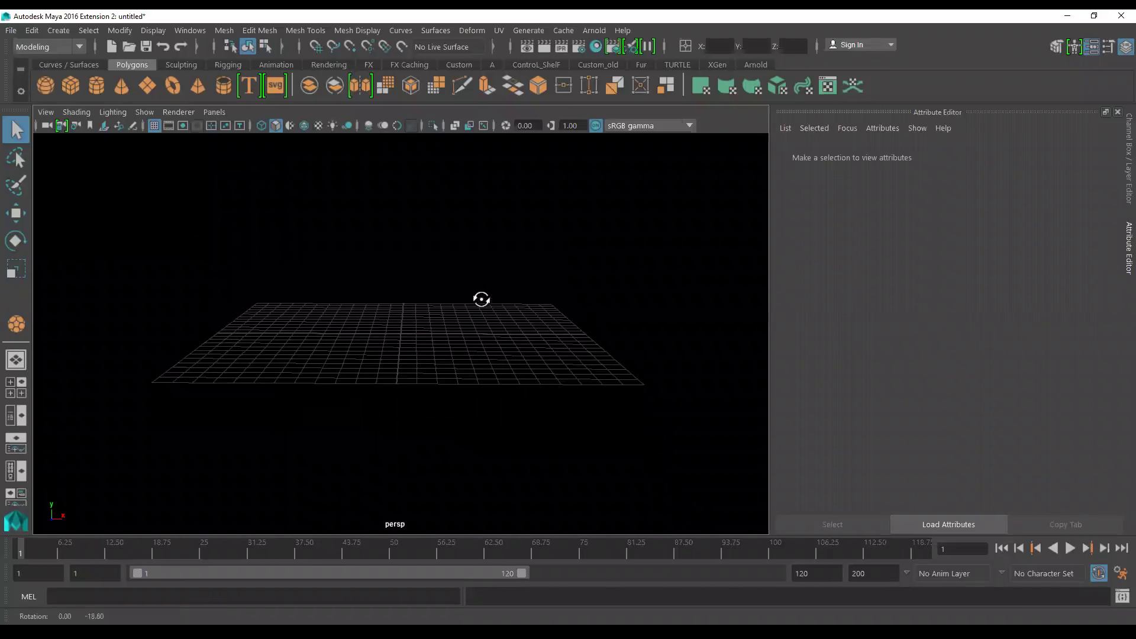
scroll(481, 300, "up", 1)
right_click_drag(483, 300, 535, 431, "alt")
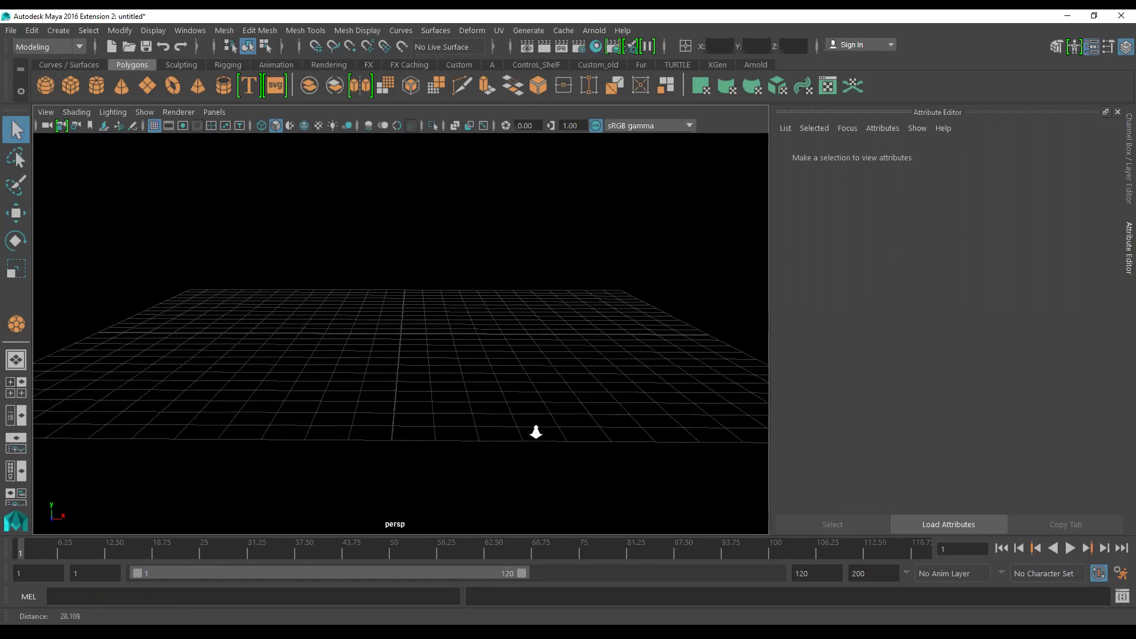
middle_click_drag(480, 342, 484, 406, "alt")
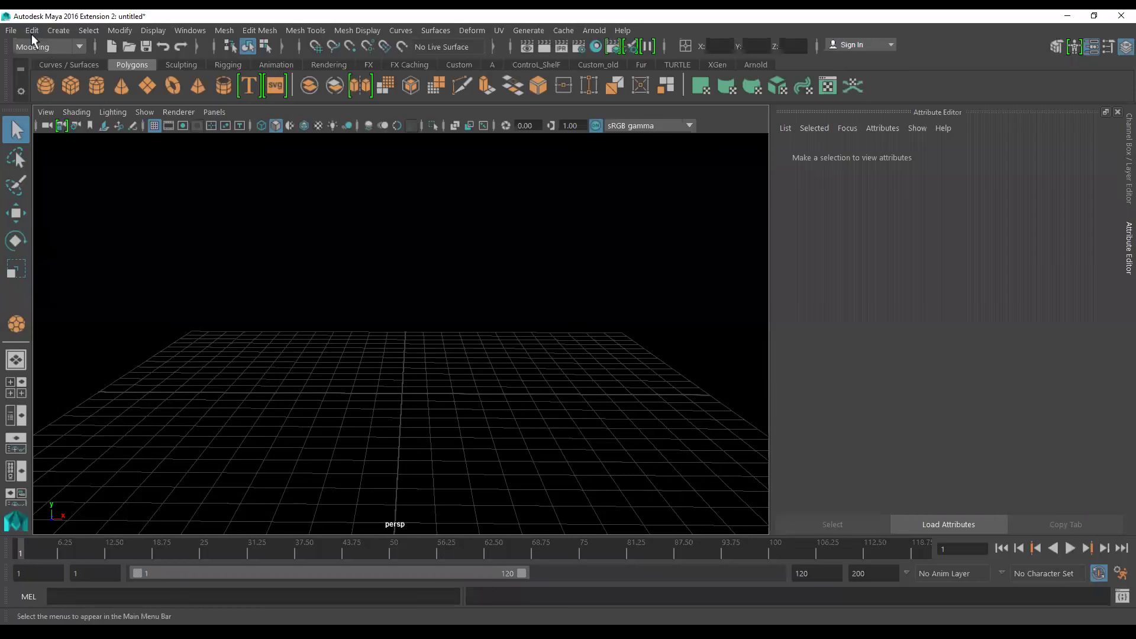
Open Logo-4.mb without saving the untitled scene, dismissing the error and closing Render View
left_click(129, 47)
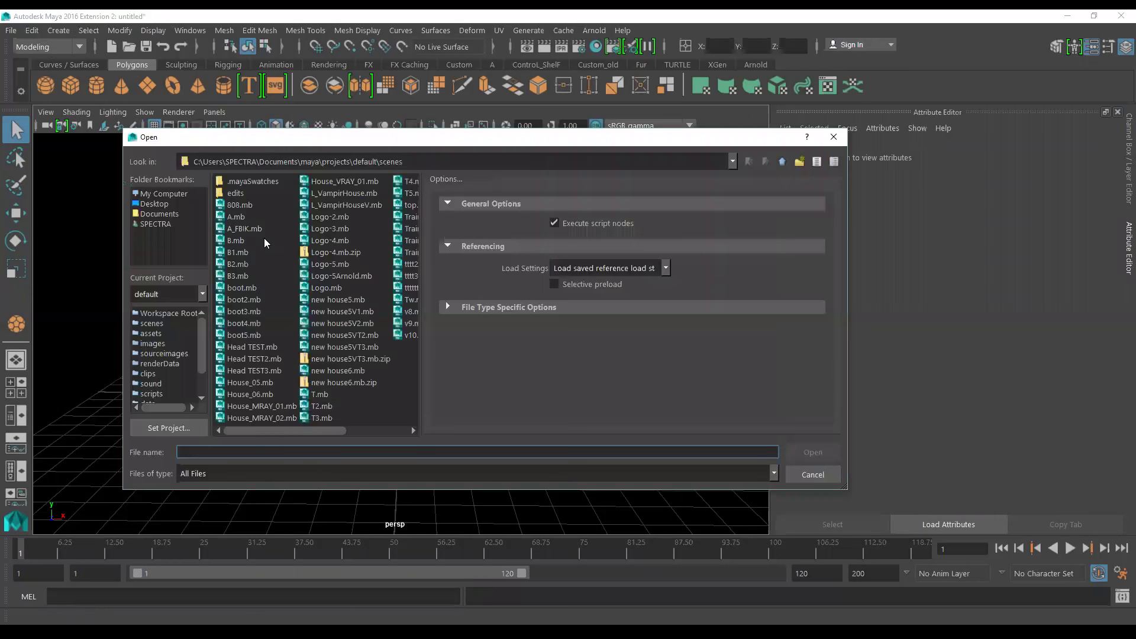
left_click(332, 241)
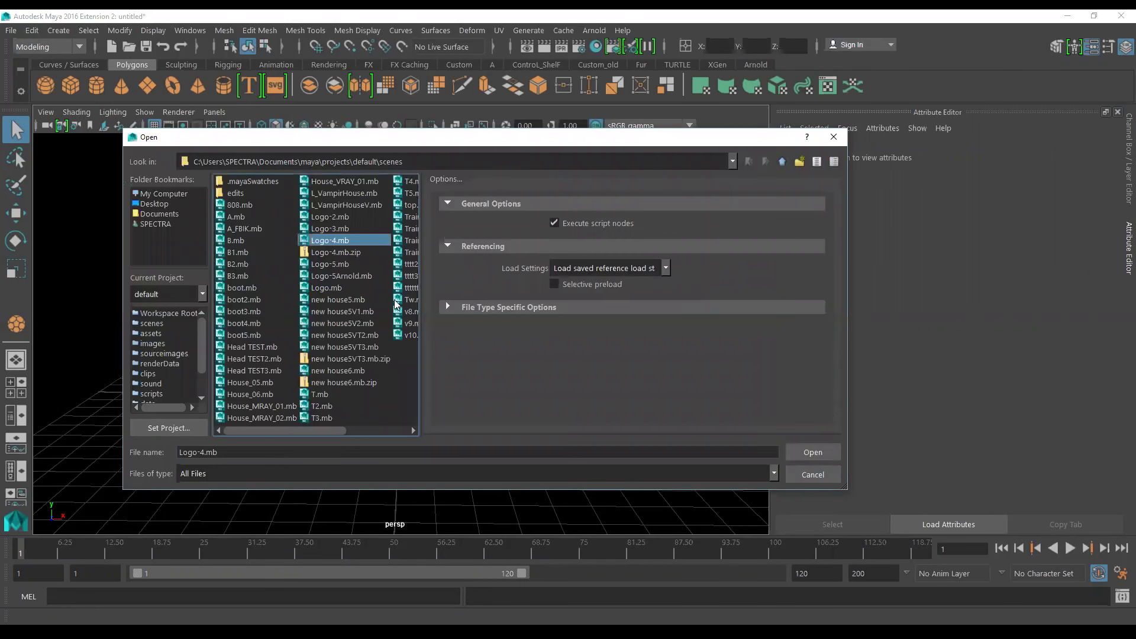
left_click(811, 453)
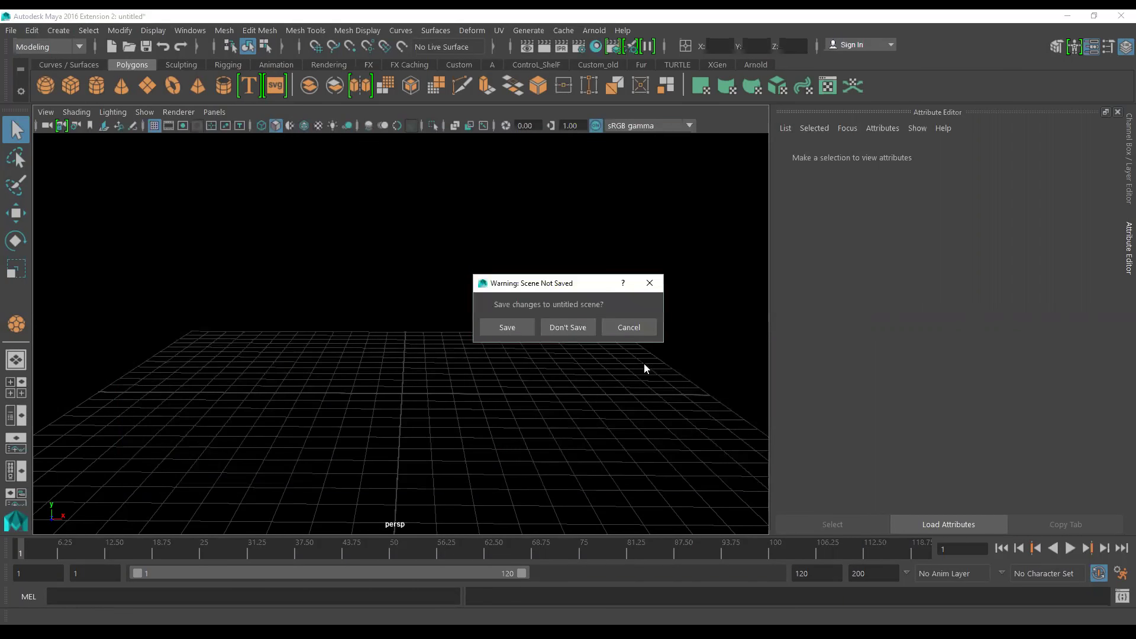
left_click(565, 326)
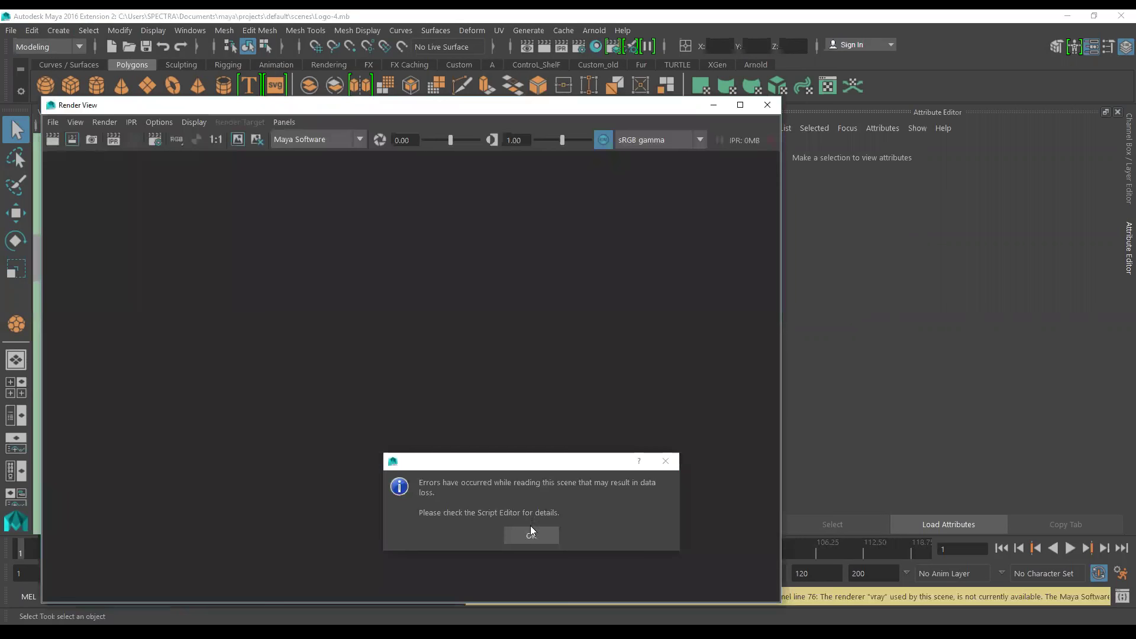
left_click(530, 532)
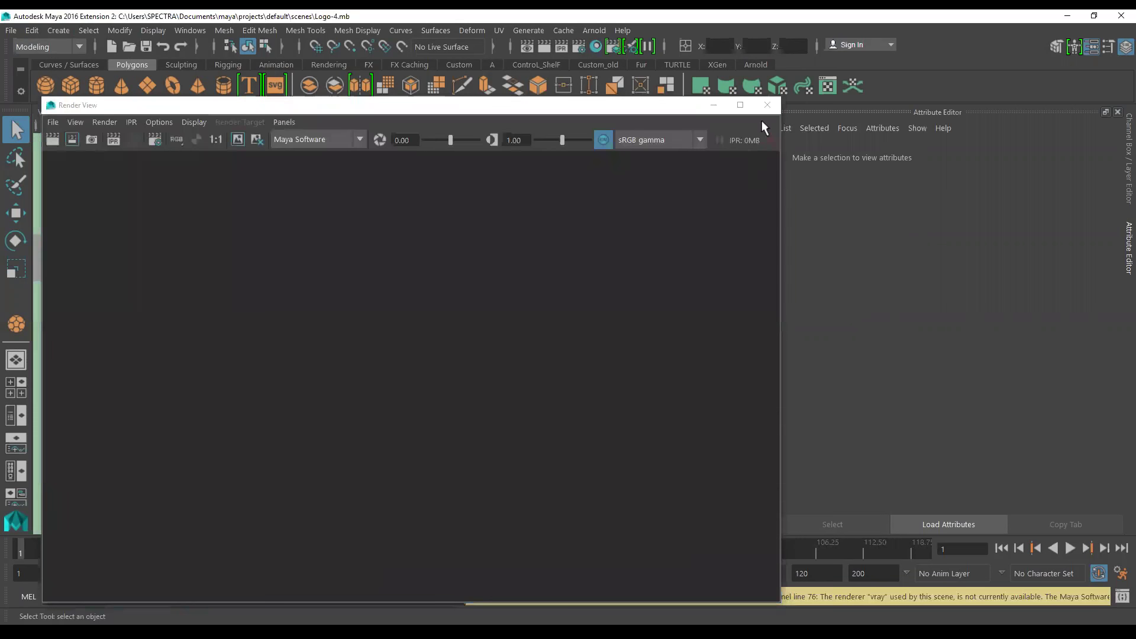
left_click(768, 105)
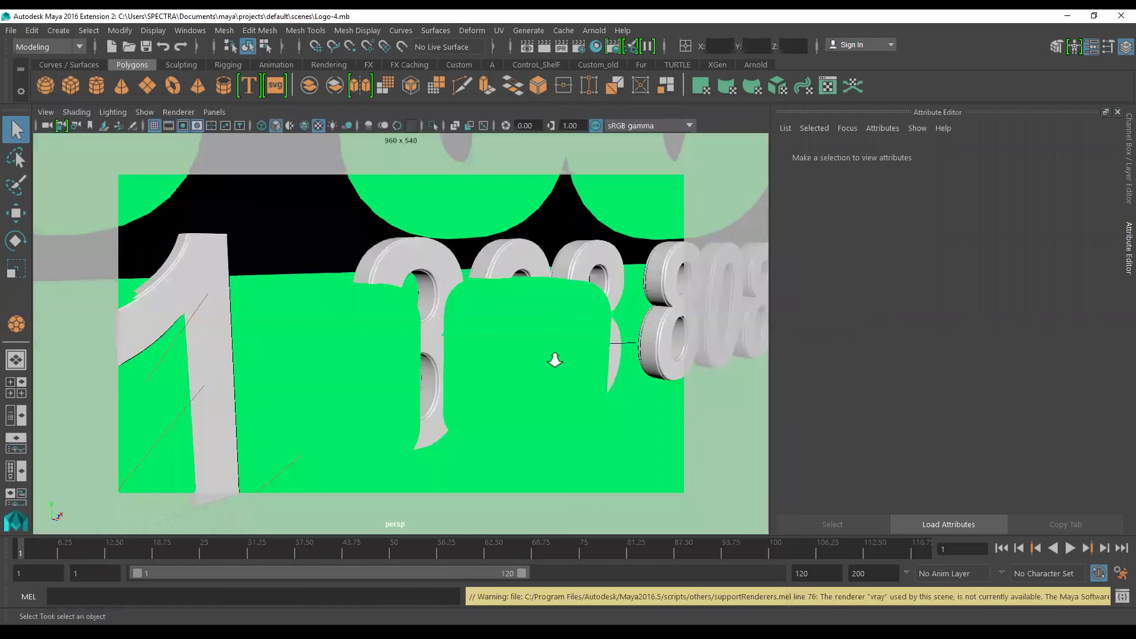
scroll(555, 360, "down", 5)
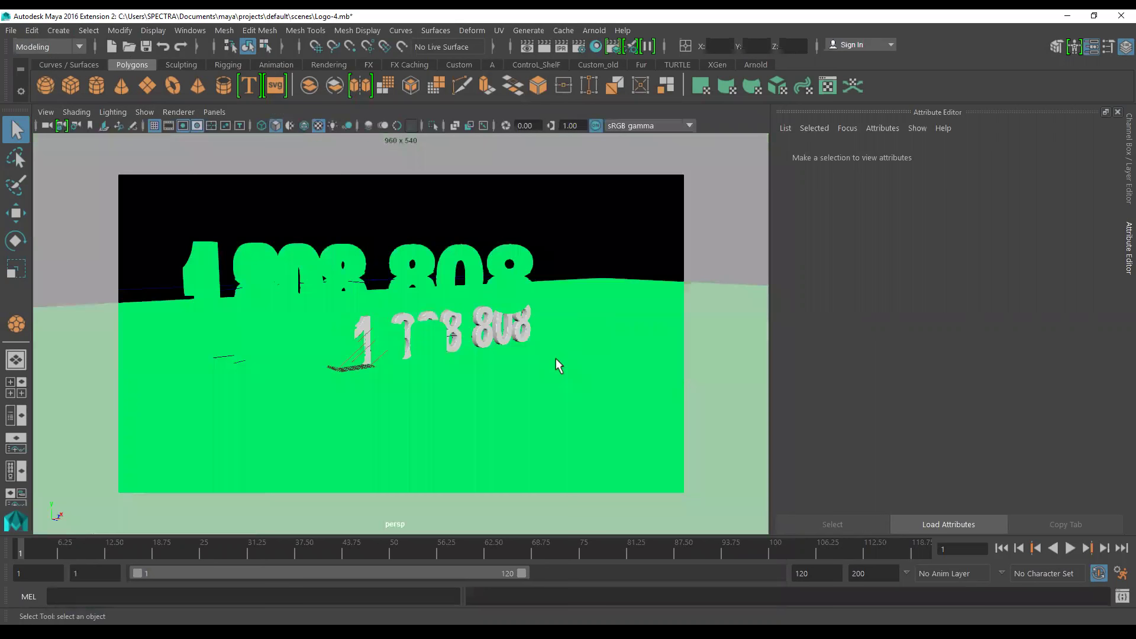
Open new house5.mb without saving Logo-4 and dismiss the read-errors message
left_click(128, 47)
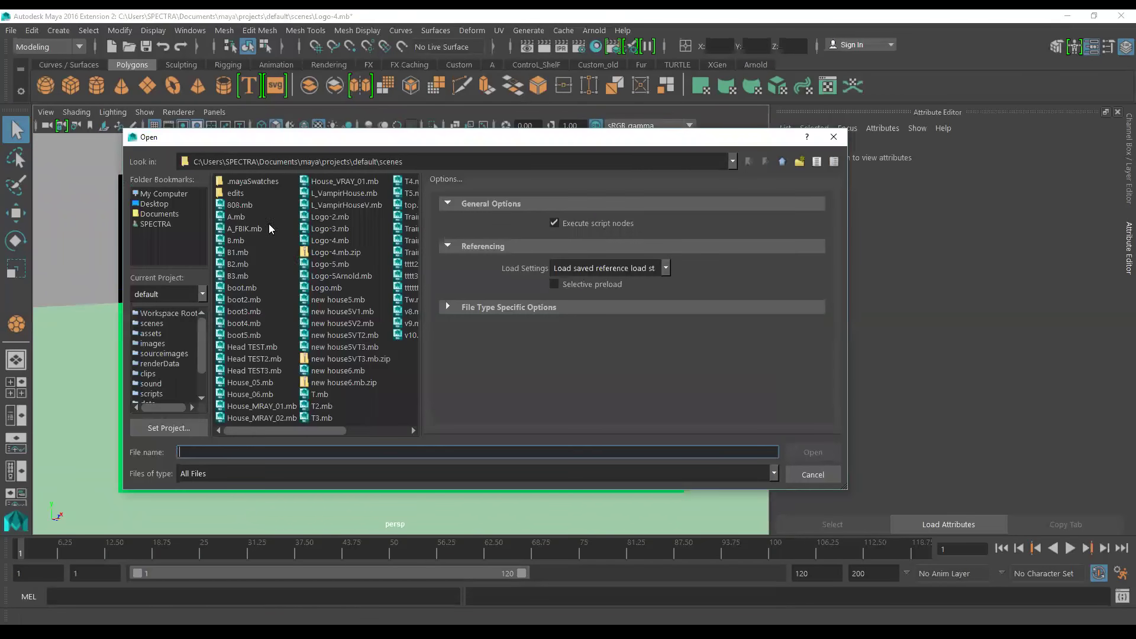
left_click(346, 300)
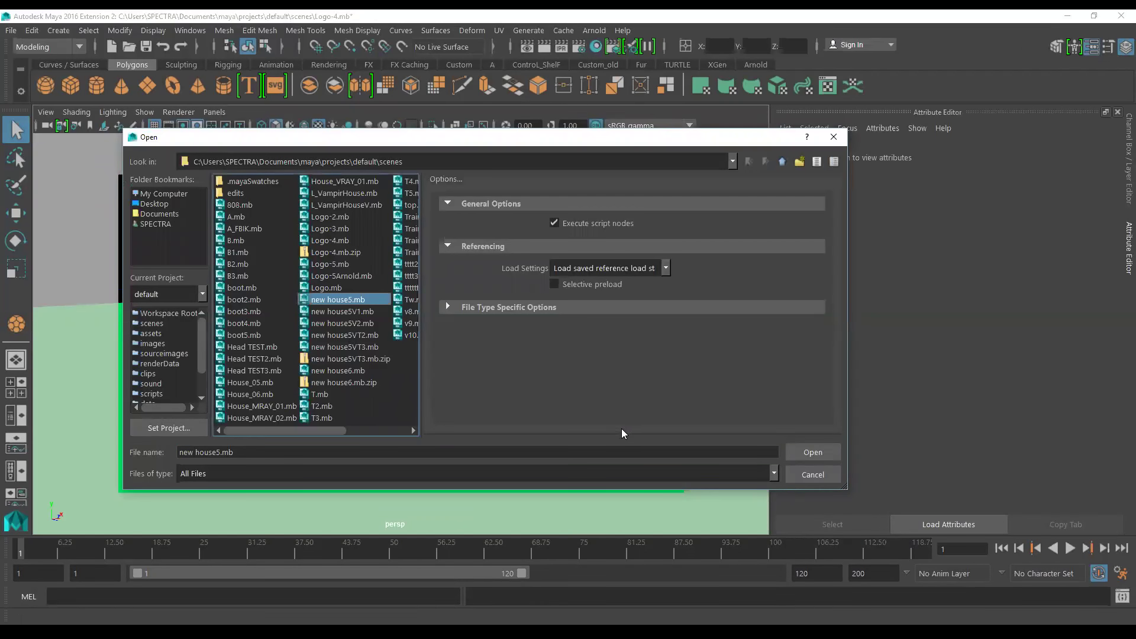
left_click(808, 453)
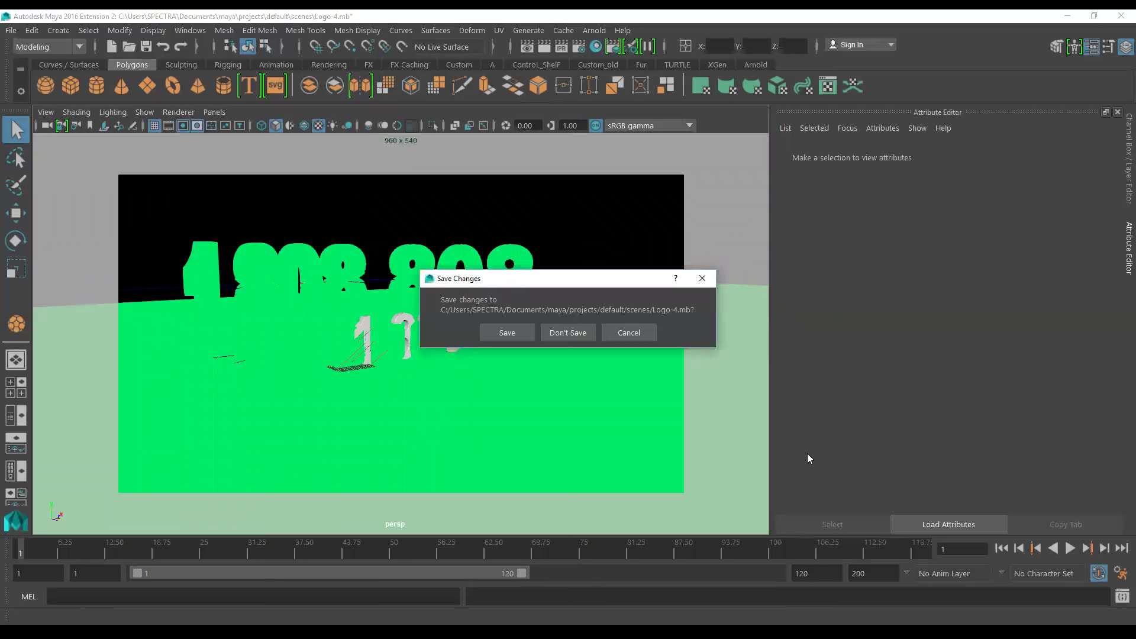
left_click(556, 330)
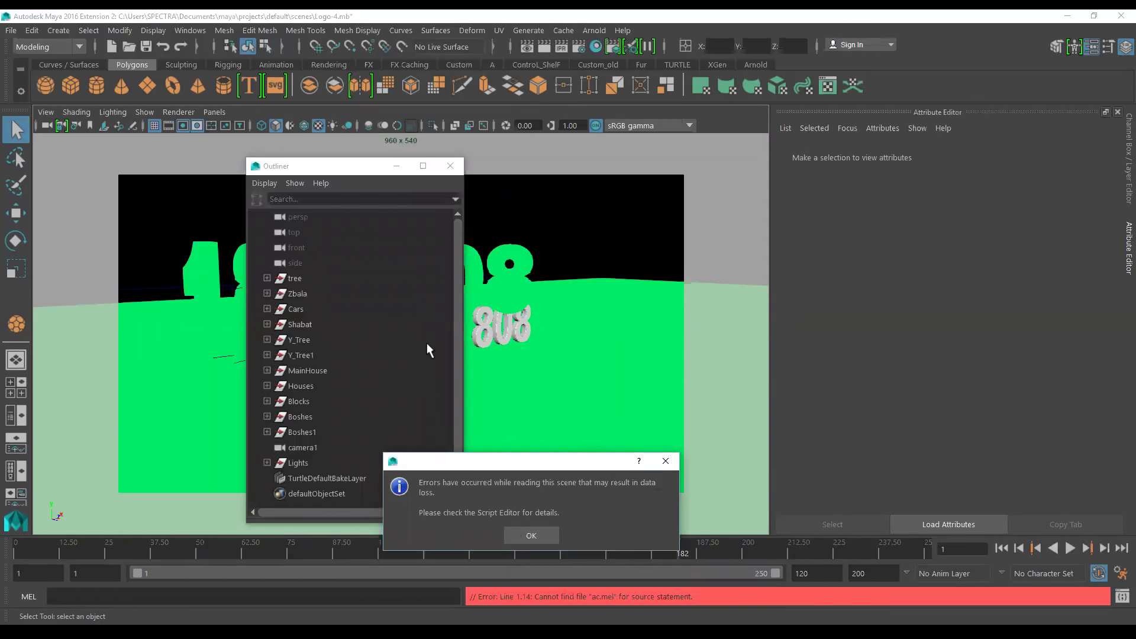
key("Return")
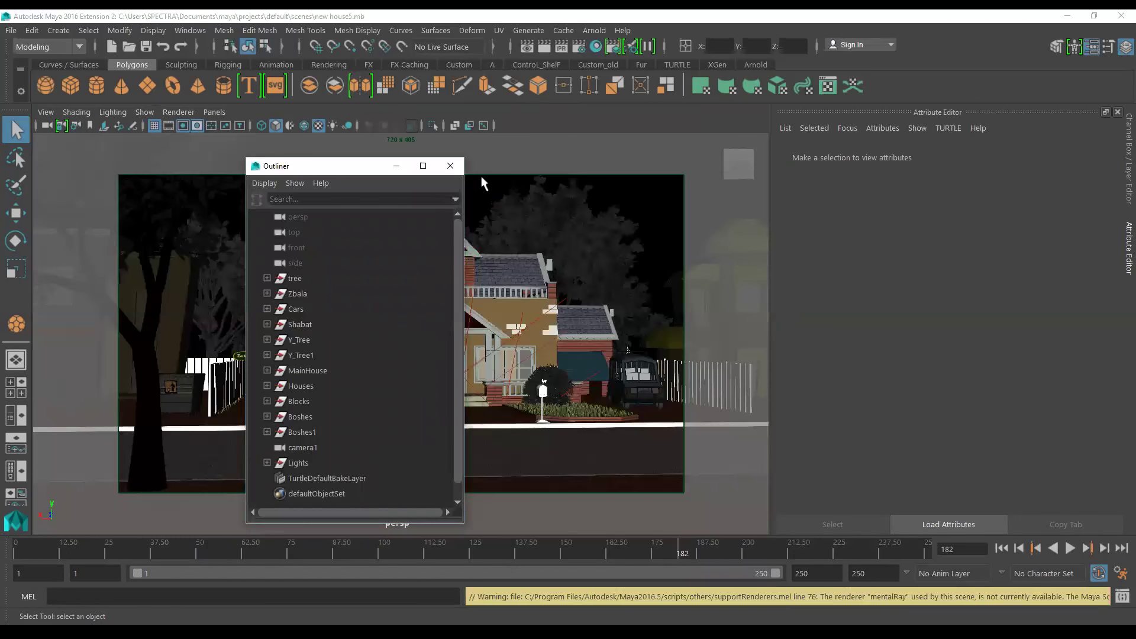
Close the Outliner window so the frame 182 house render is visible
left_click(450, 165)
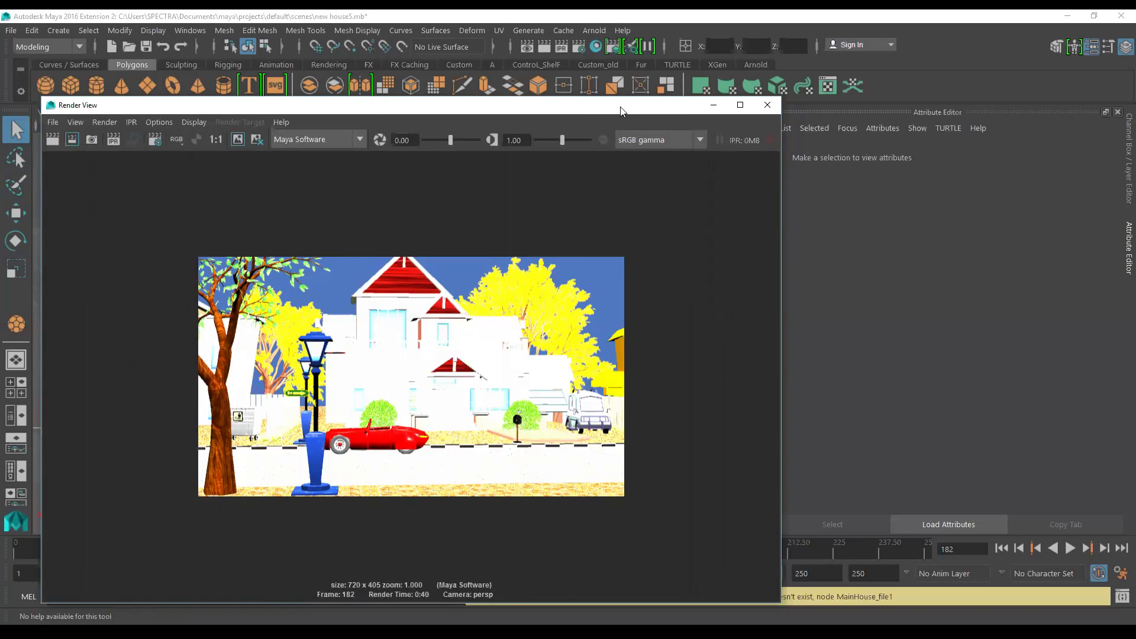
Shrink the Render View window and move it over the viewport's upper middle
left_click_drag(621, 111, 737, 333)
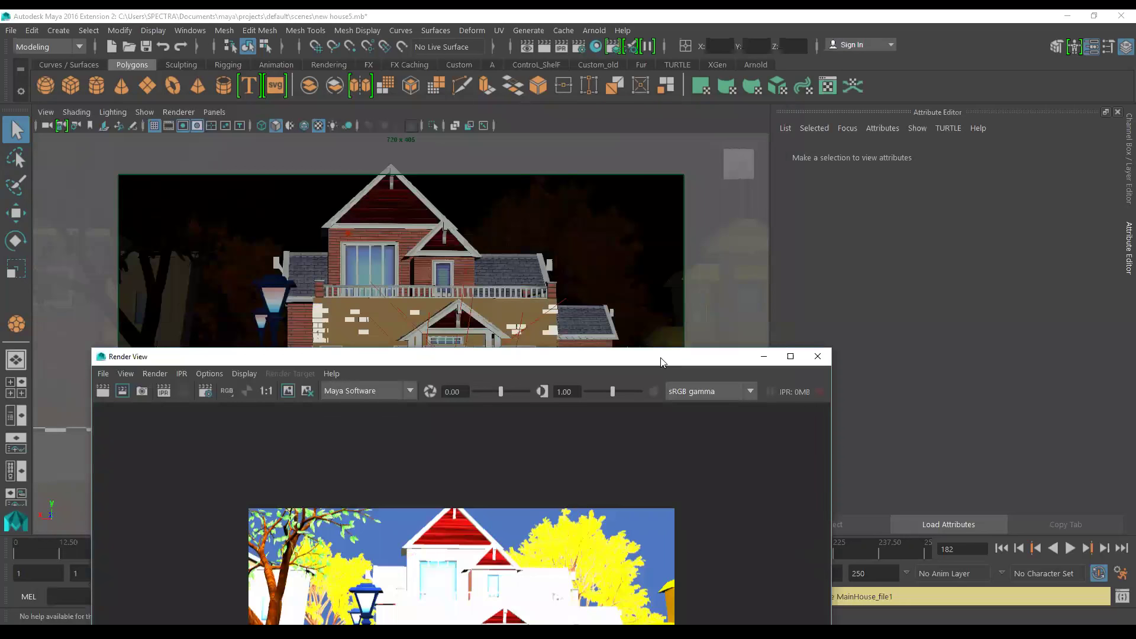
left_click_drag(662, 362, 678, 177)
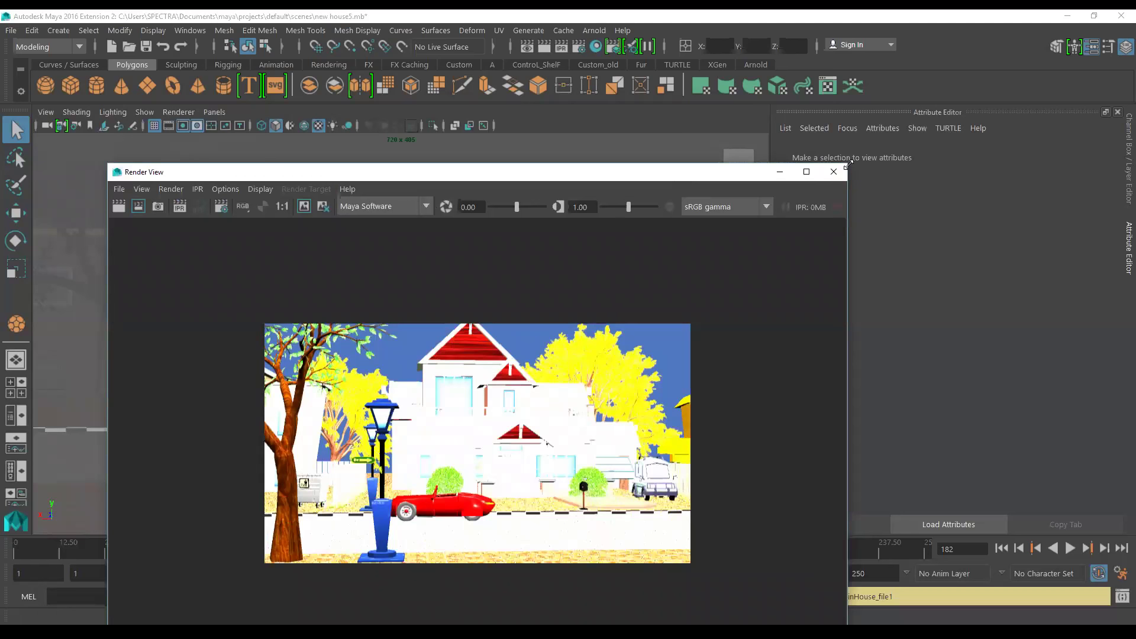
left_click_drag(849, 163, 749, 302)
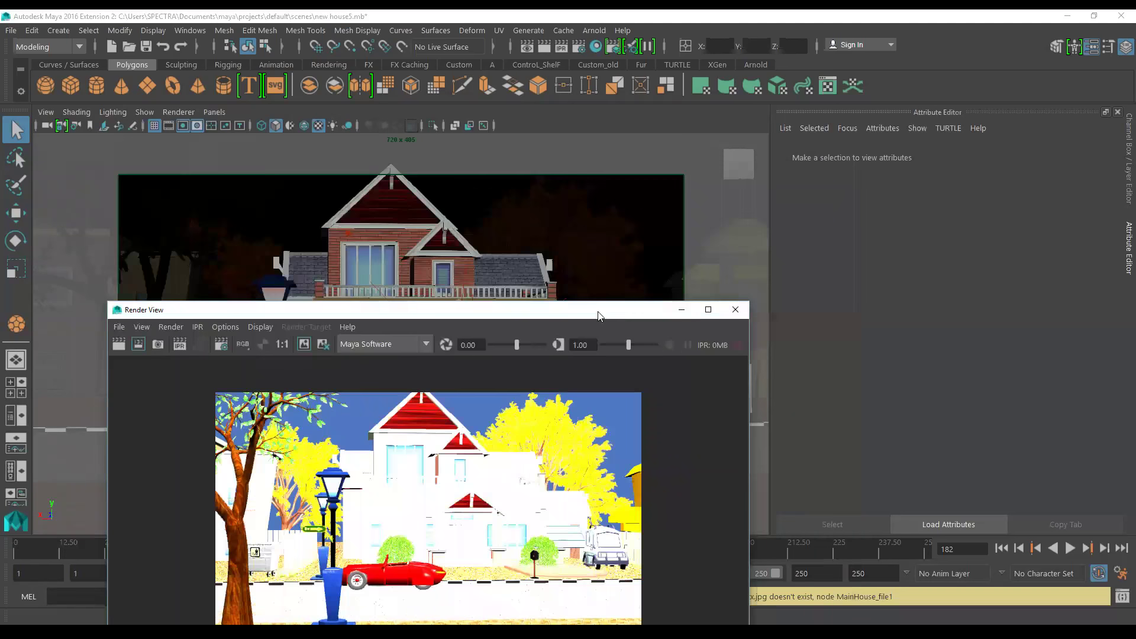
mouse_move(597, 315)
left_mouse_down()
mouse_move(613, 168)
mouse_move(601, 164)
left_mouse_up()
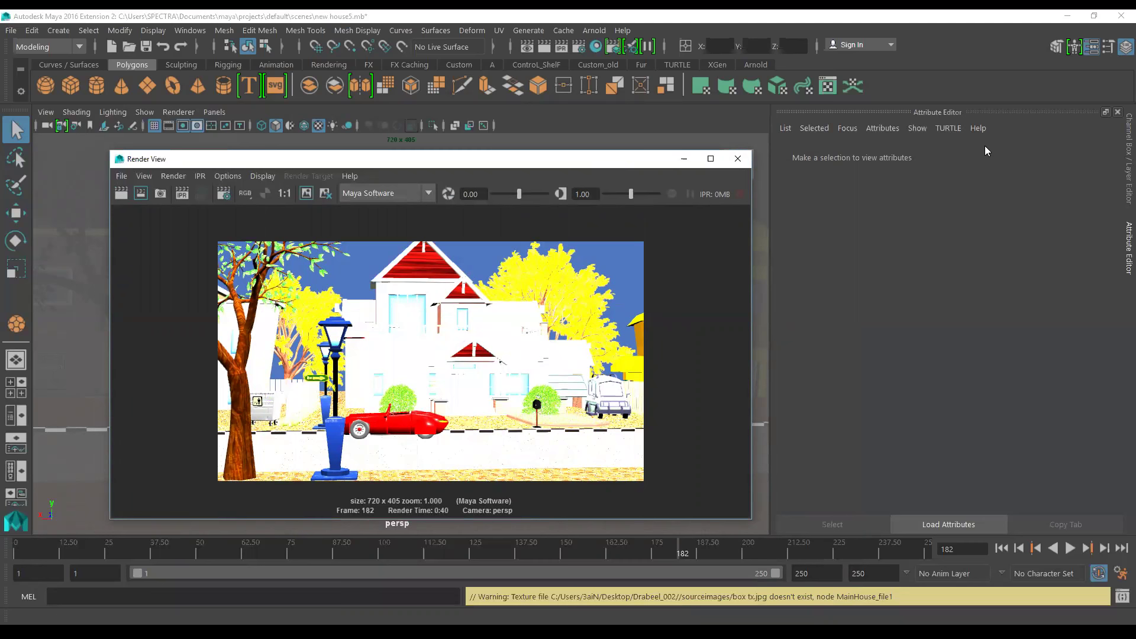
left_click(986, 151)
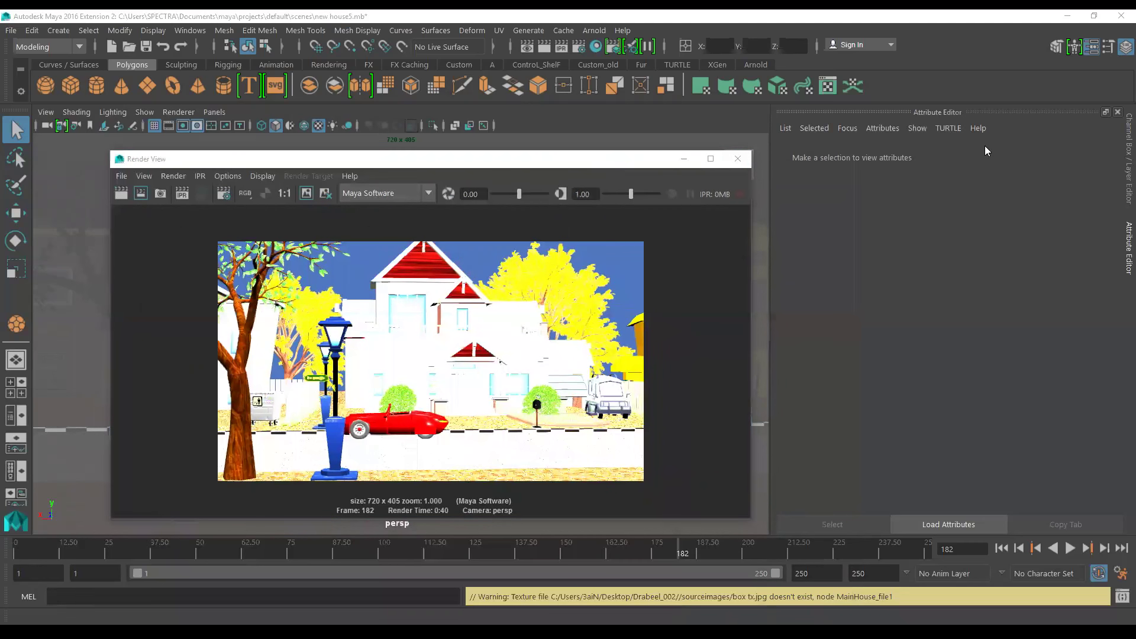